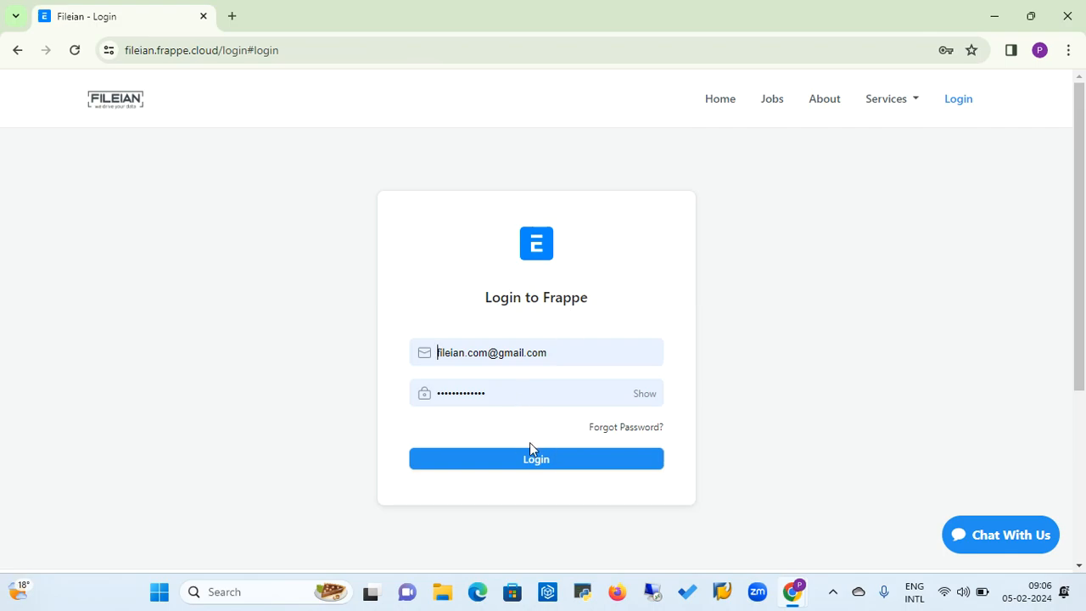
Log in with the pre-filled credentials, then open the Home workspace and review its shortcuts and masters.
left_click(541, 468)
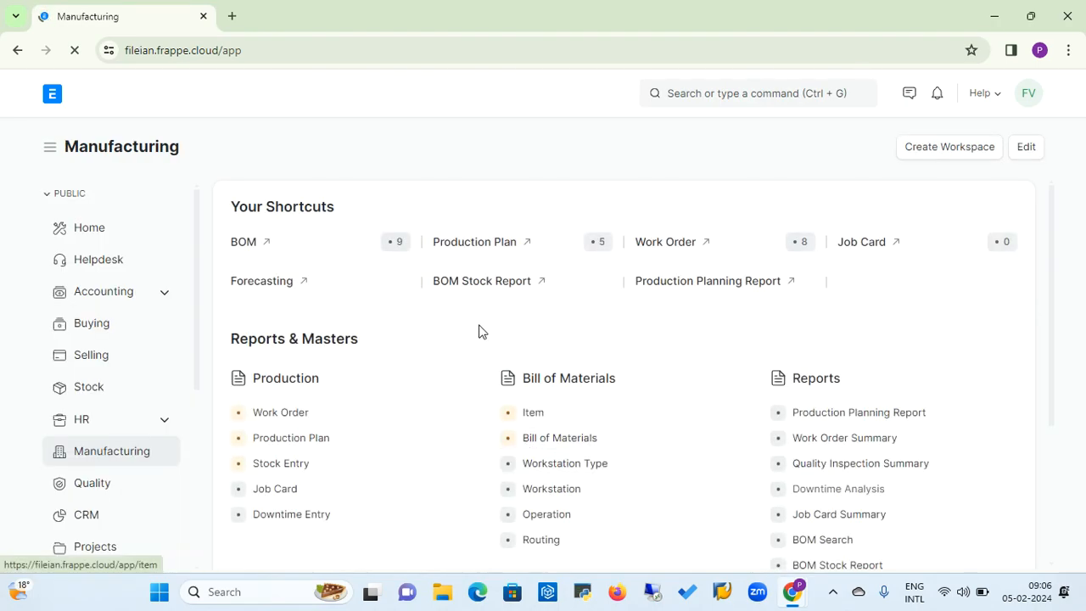
left_click(102, 236)
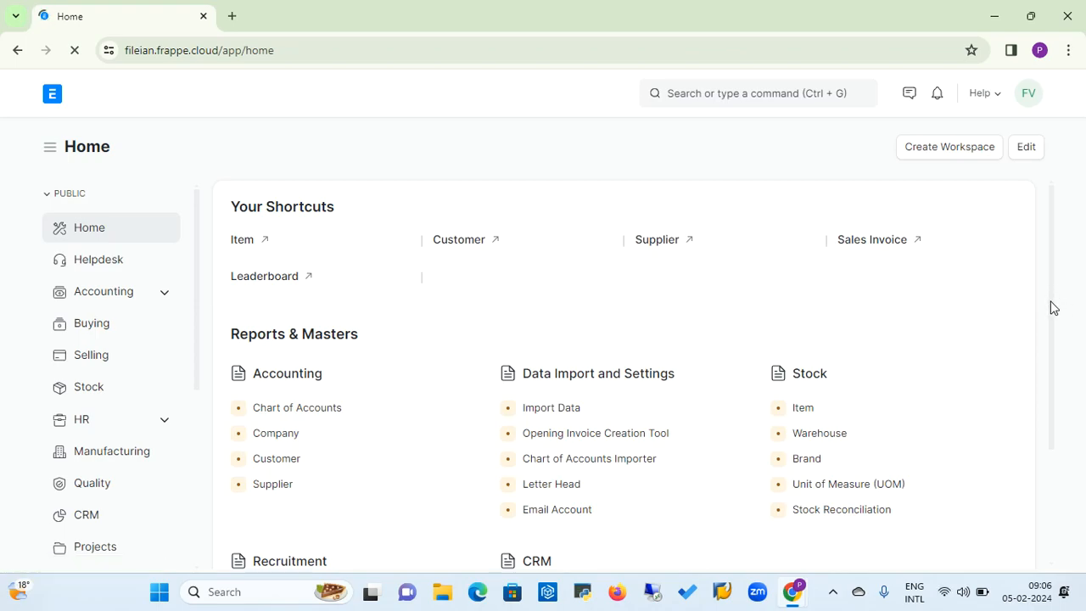
left_click_drag(1048, 306, 1049, 383)
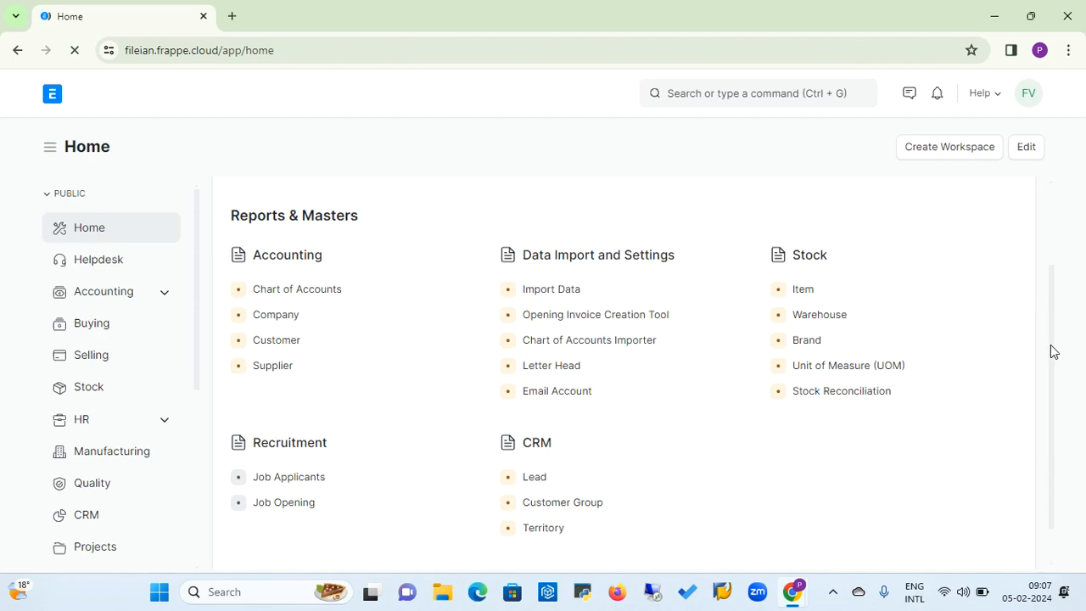
left_click_drag(1052, 351, 1052, 381)
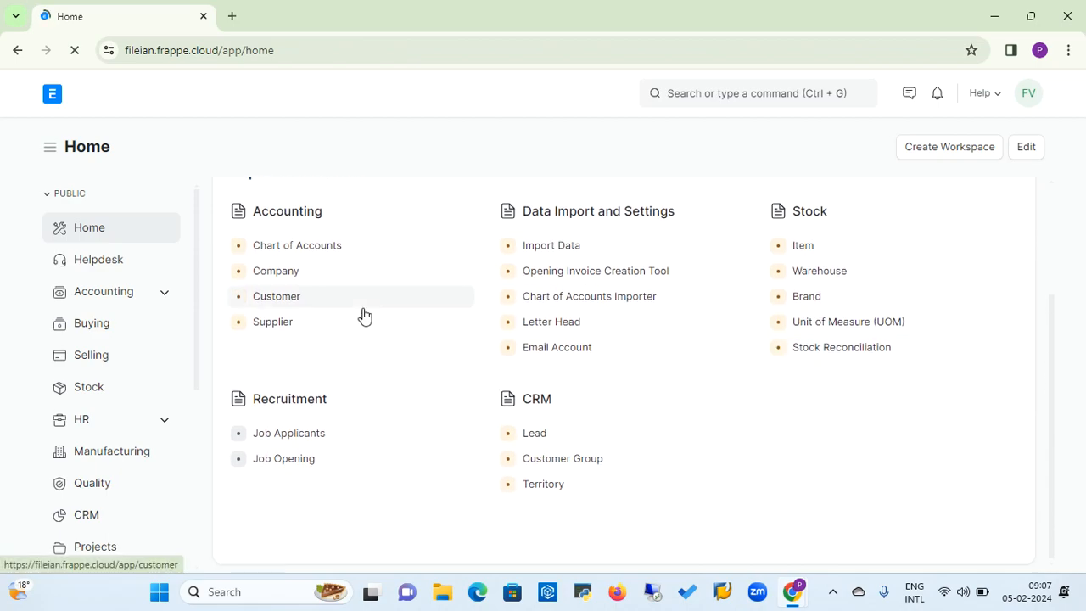
left_click(293, 463)
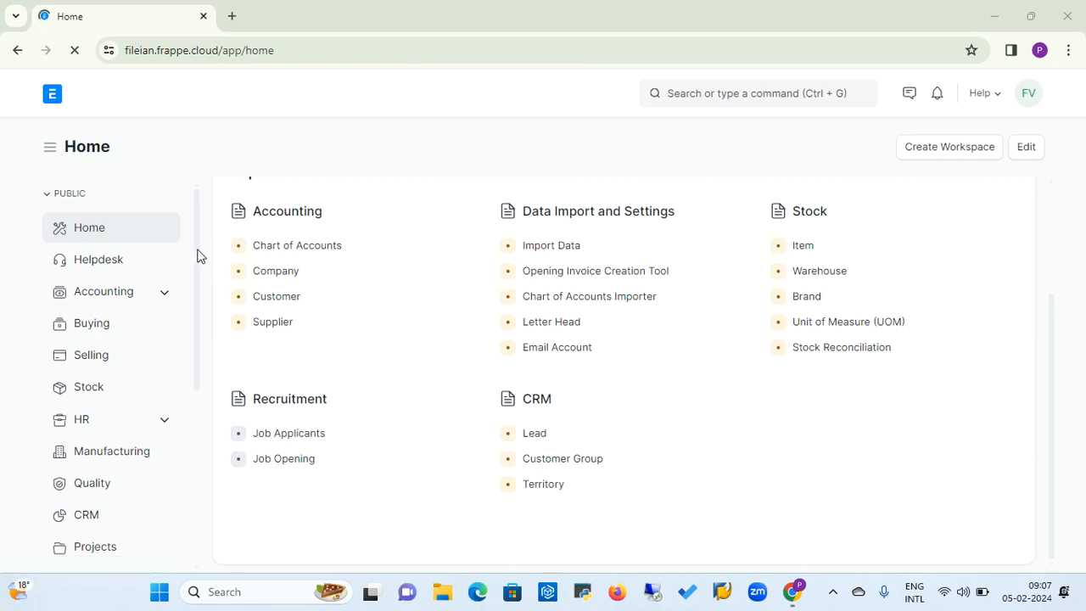
Examine the full list of public modules, from Home through ERPNext Integrations.
scroll(198, 254, "down", 1)
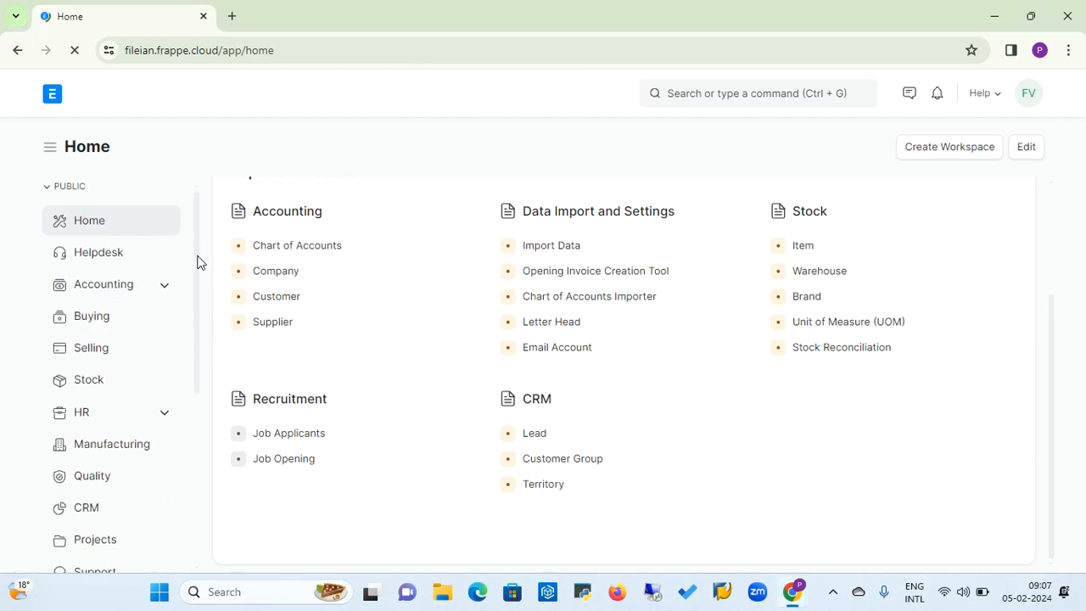
scroll(203, 246, "up", 1)
scroll(204, 263, "down", 2)
scroll(203, 247, "up", 2)
scroll(203, 246, "down", 1)
scroll(201, 241, "up", 1)
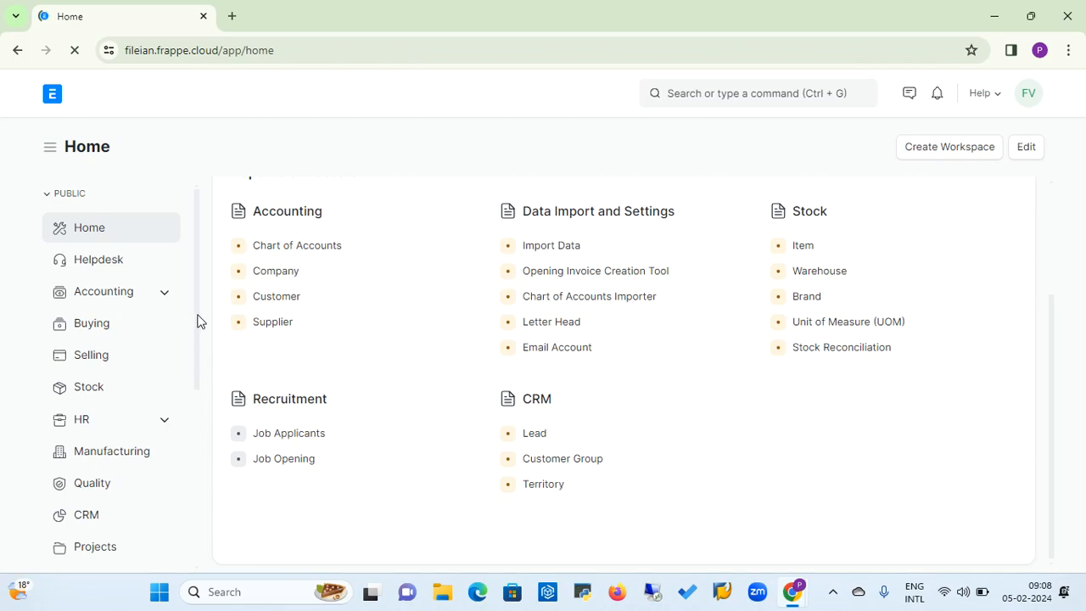
left_click_drag(197, 320, 188, 495)
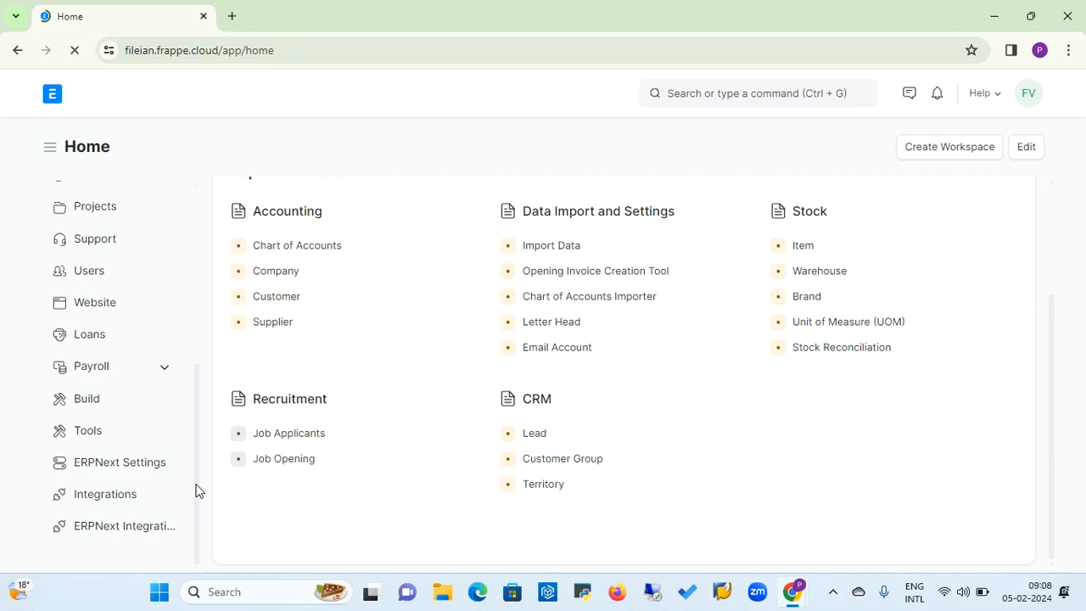
left_click_drag(198, 478, 234, 331)
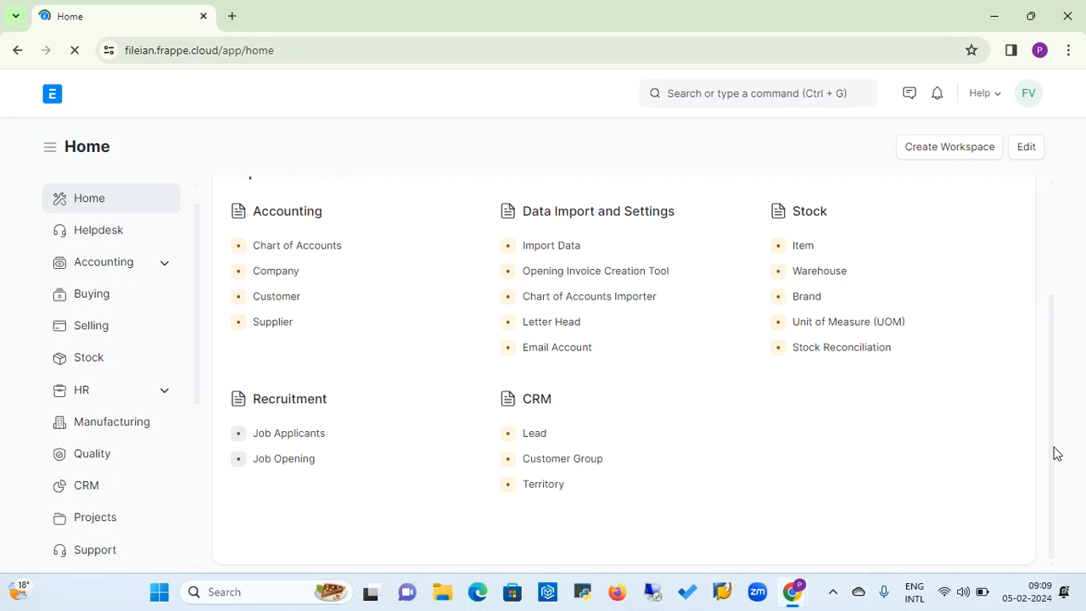
Open the Buying workspace and examine its purchase order trends, shortcuts, masters, supplier scorecard entries and reports.
left_click(97, 301)
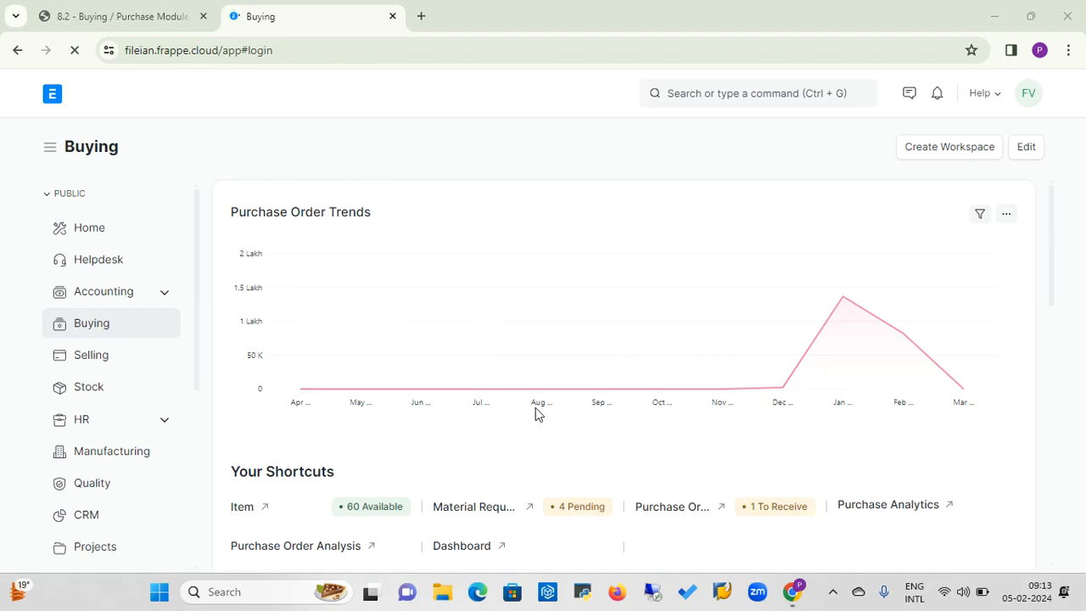
mouse_move(838, 313)
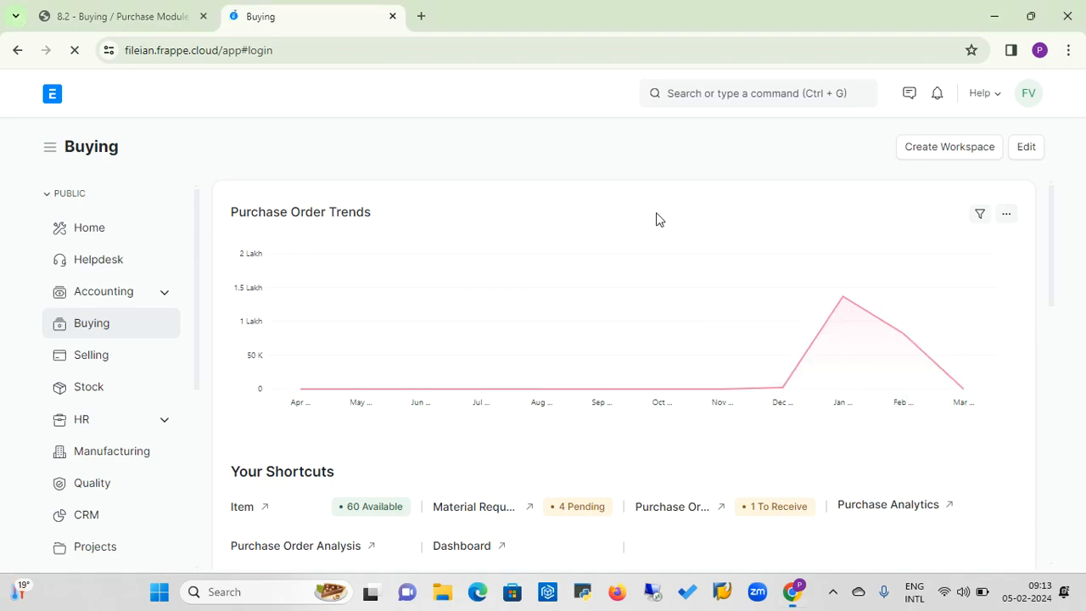
scroll(658, 219, "down", 2)
scroll(655, 219, "down", 3)
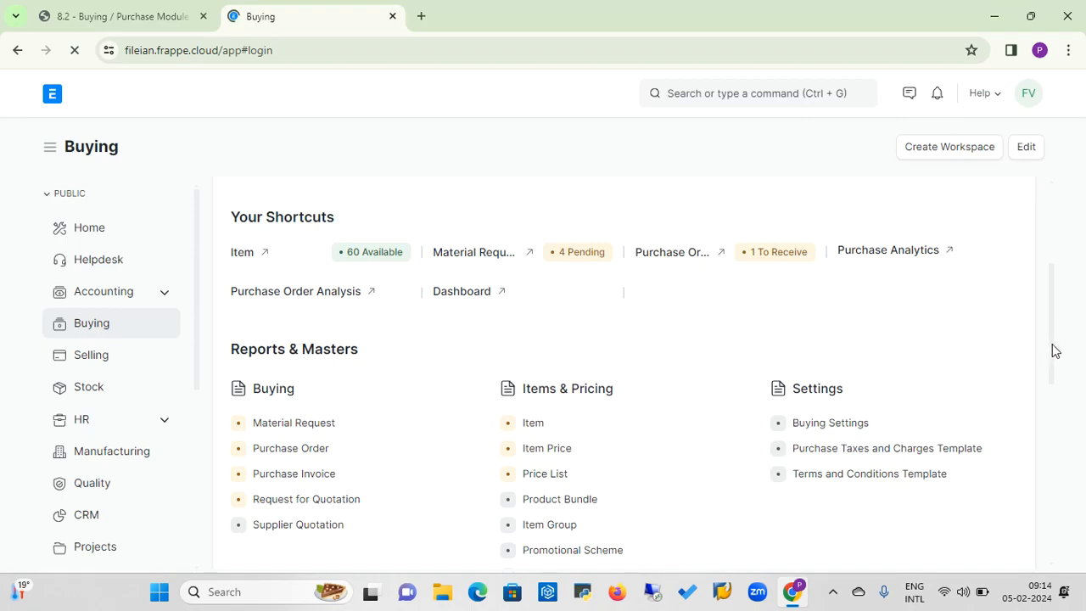
scroll(1054, 350, "down", 2)
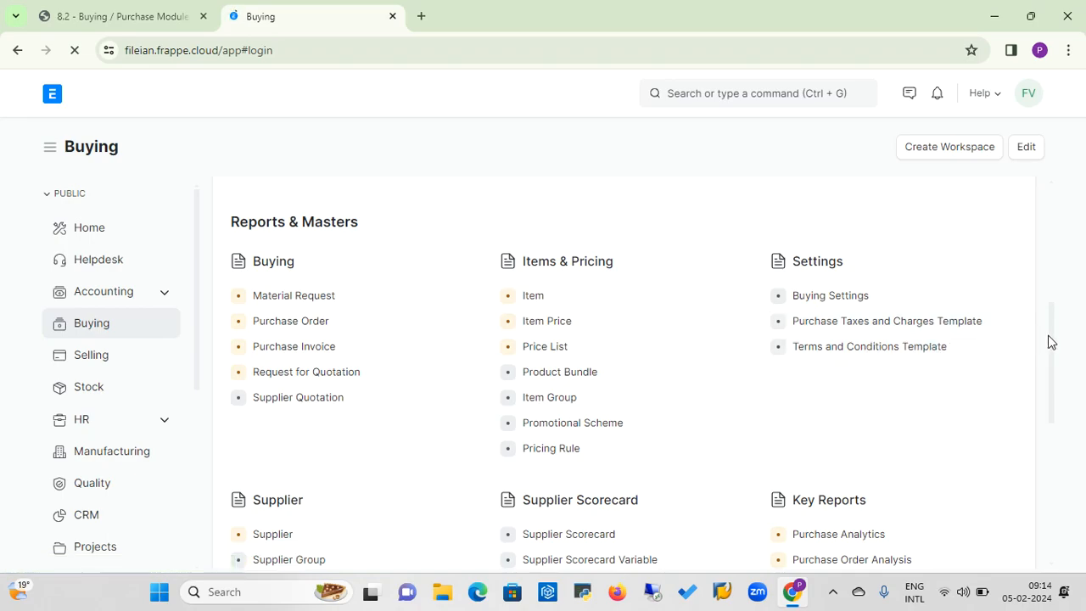
scroll(1049, 341, "down", 3)
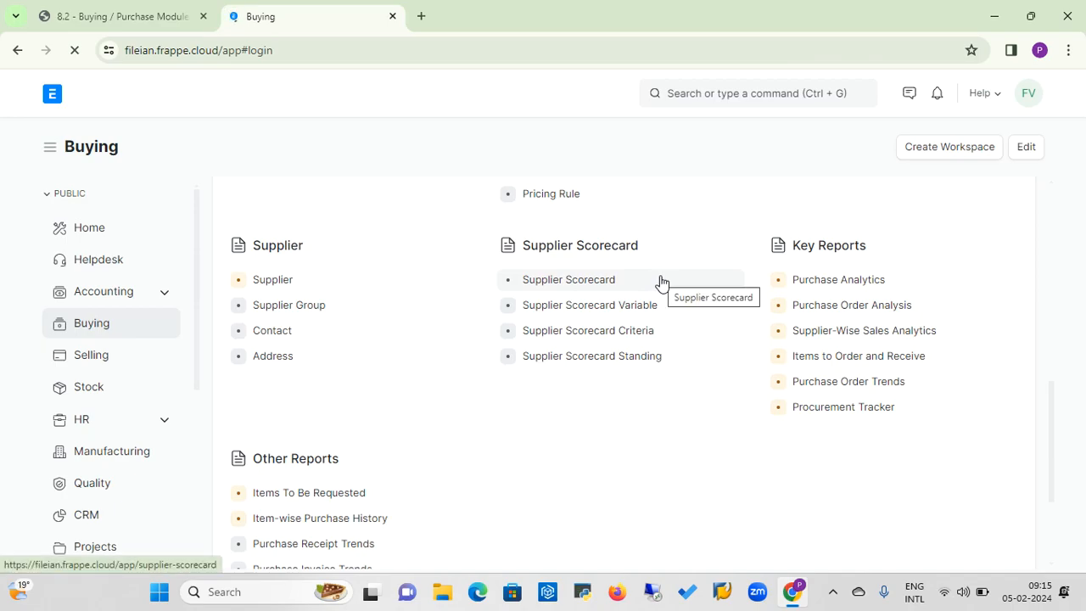
left_click(660, 353)
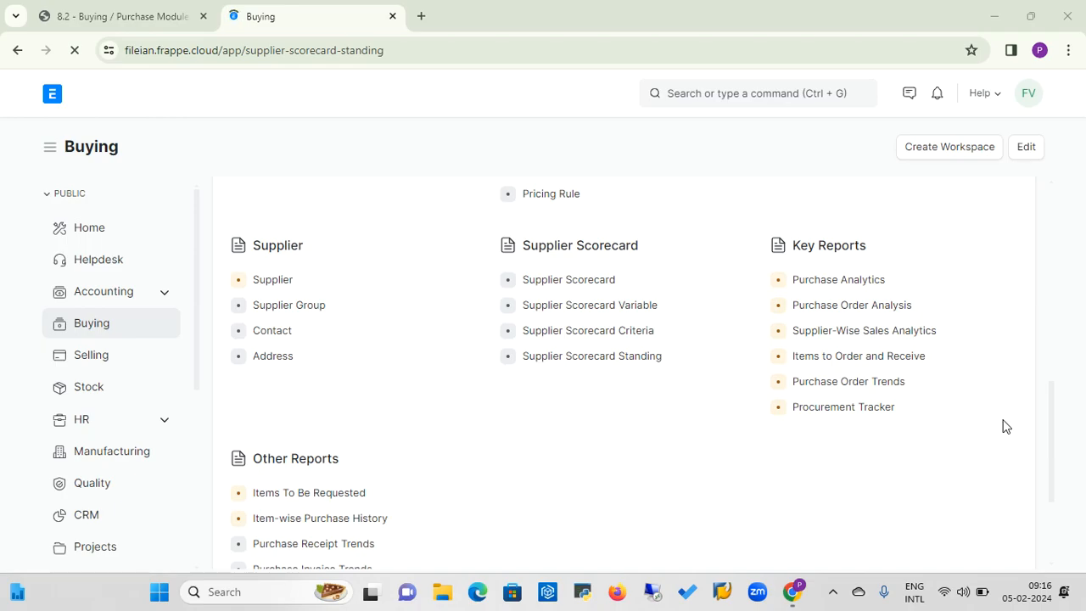
scroll(704, 489, "down", 3)
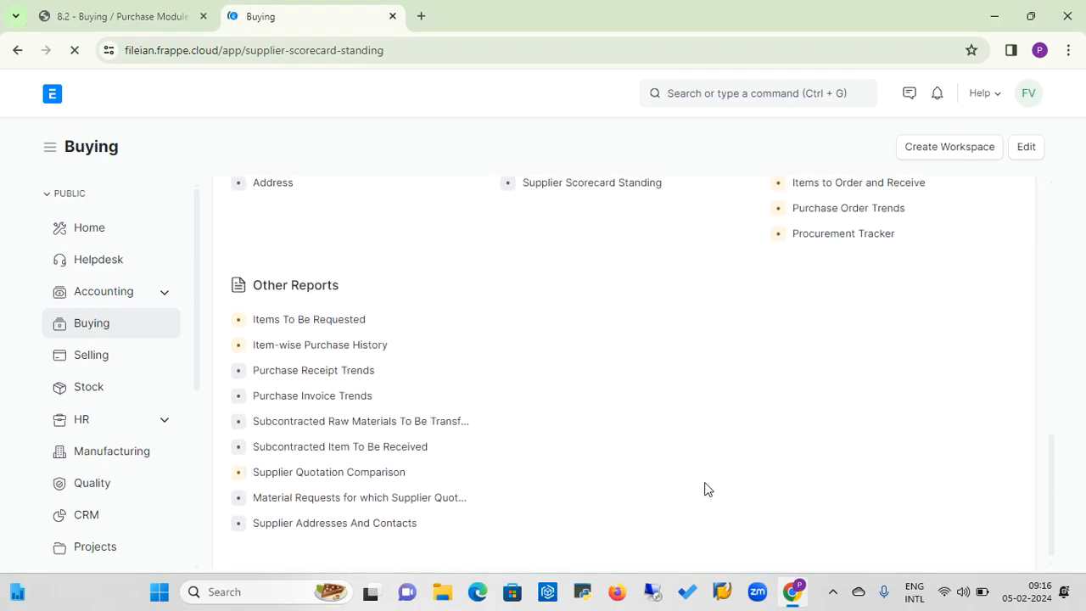
scroll(704, 490, "down", 1)
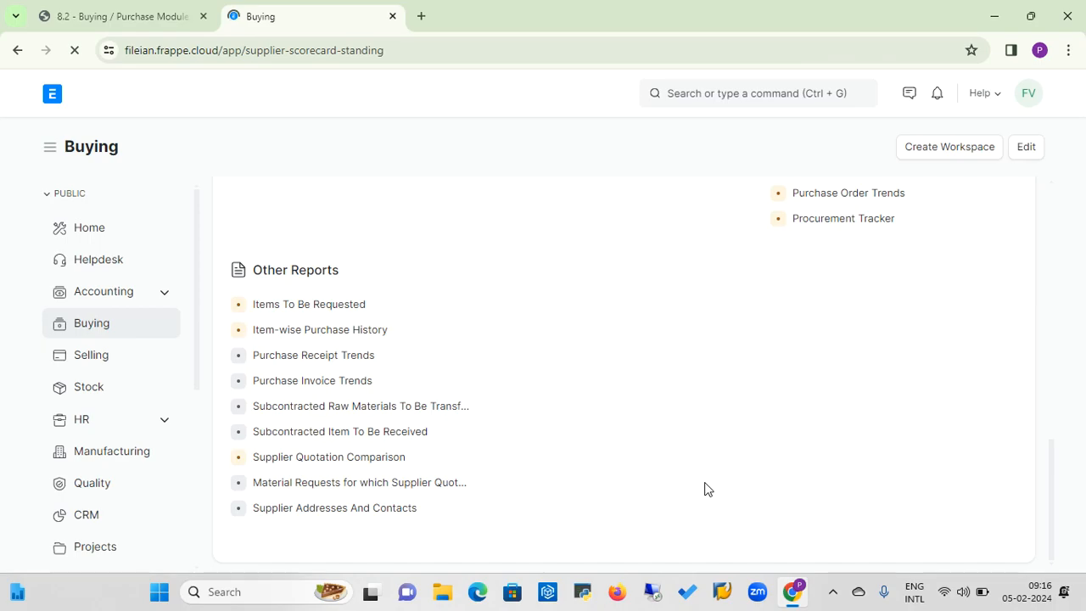
scroll(704, 490, "up", 3)
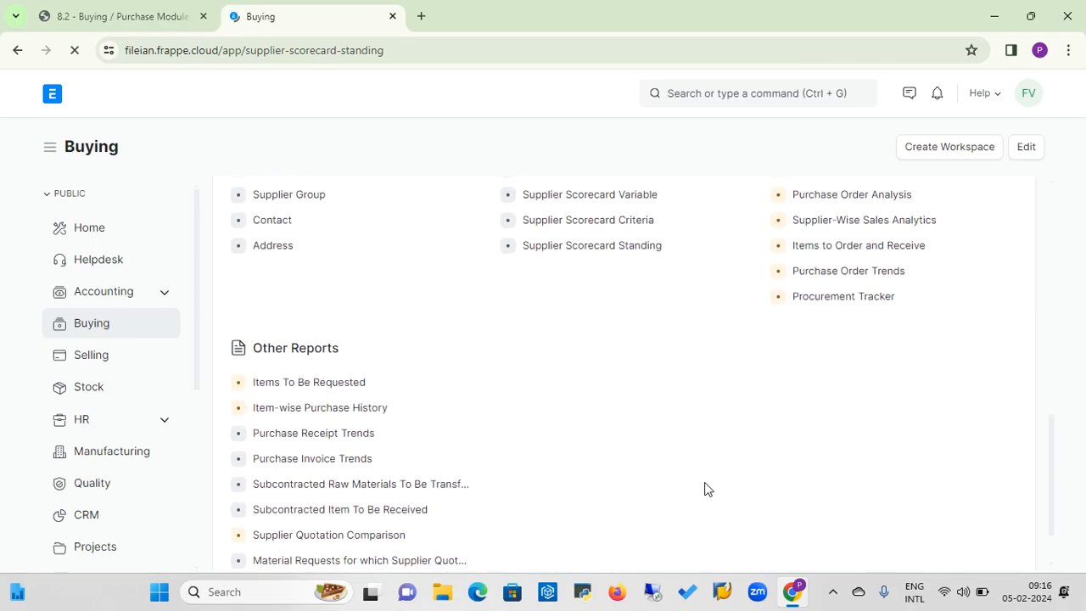
scroll(704, 489, "up", 5)
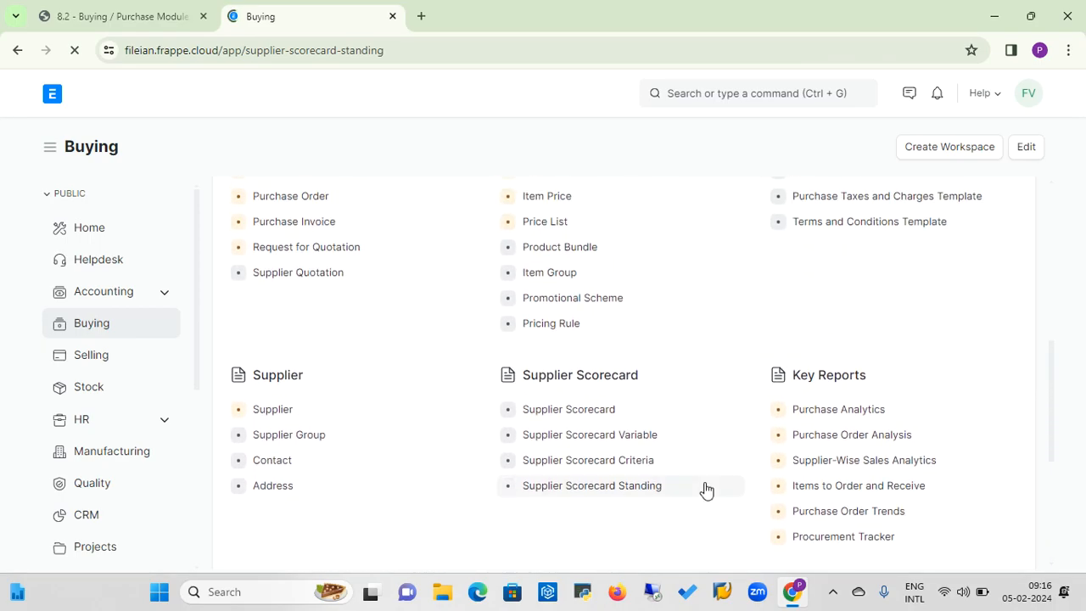
scroll(703, 489, "down", 1)
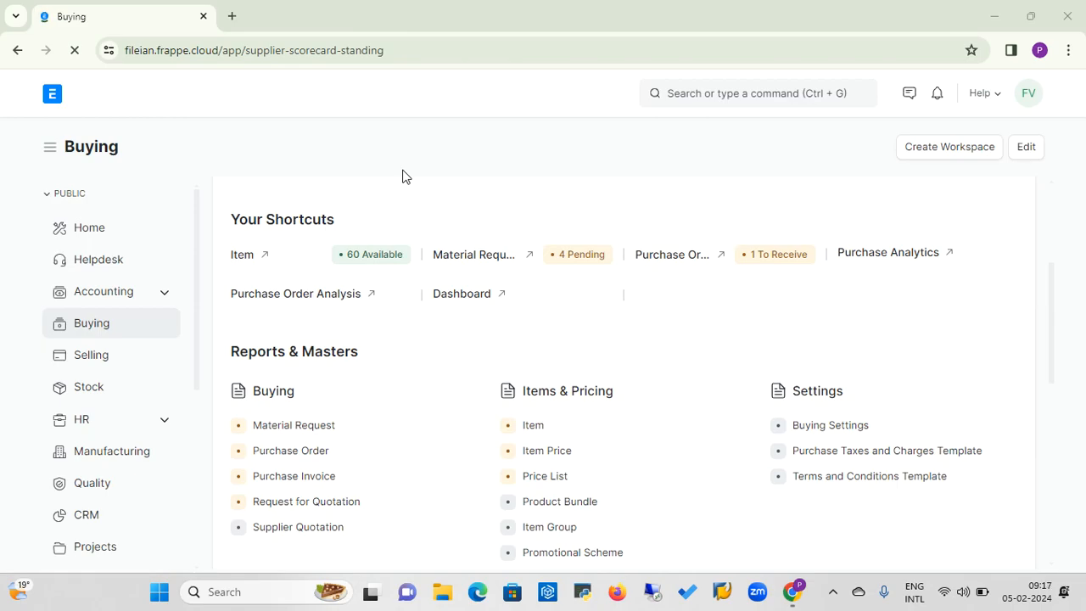
Open the Item list from the Buying shortcuts and start a new item in the full form.
left_click(241, 263)
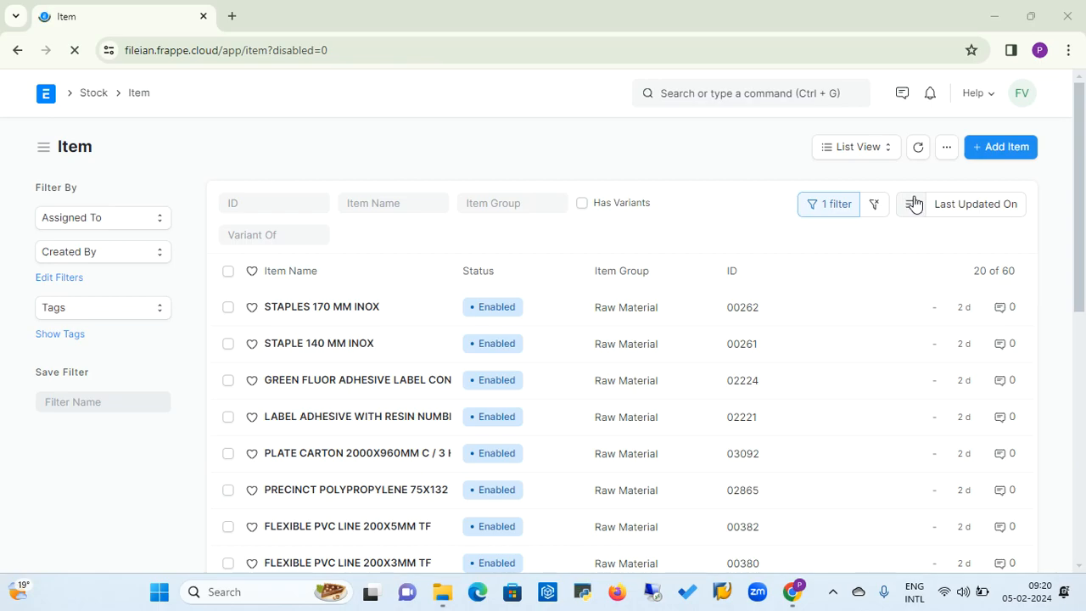
left_click(1007, 149)
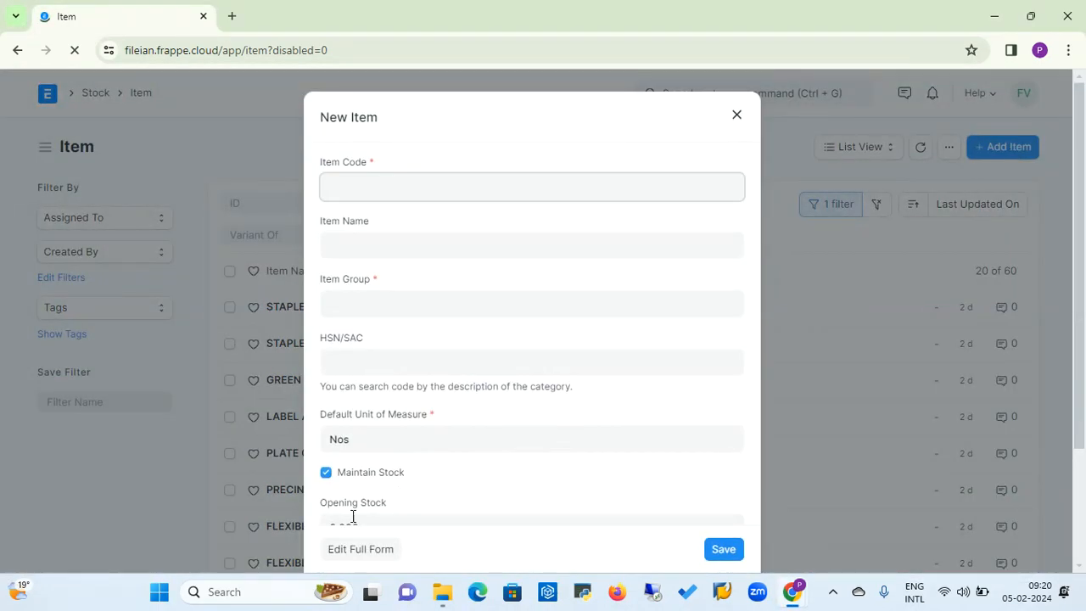
left_click(362, 551)
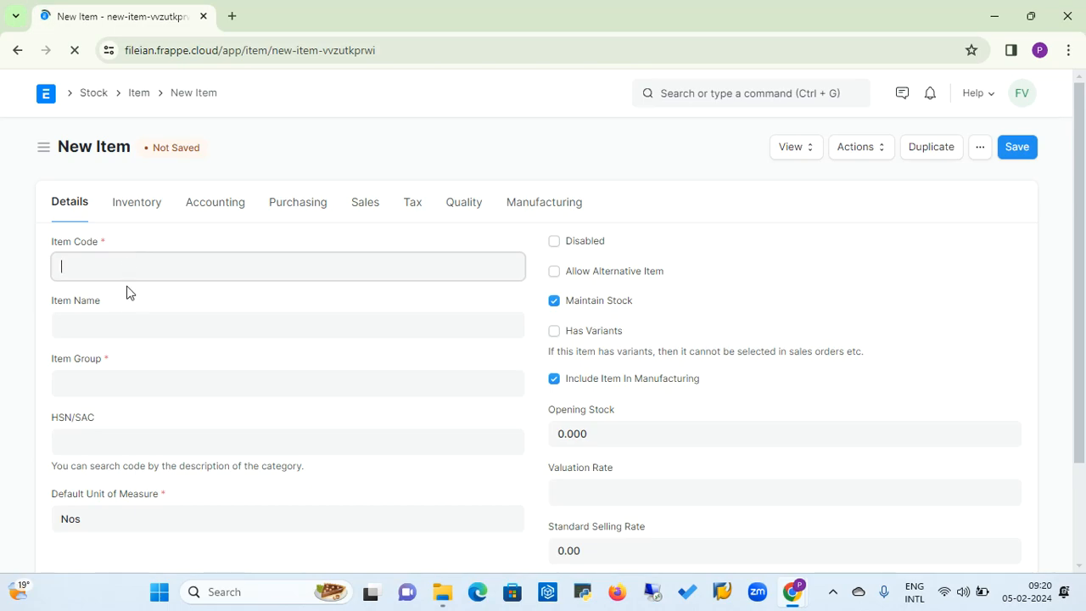
Set the new item's code to 13456 and its name to HP Laptop 3420.
type("13456")
left_click(124, 329)
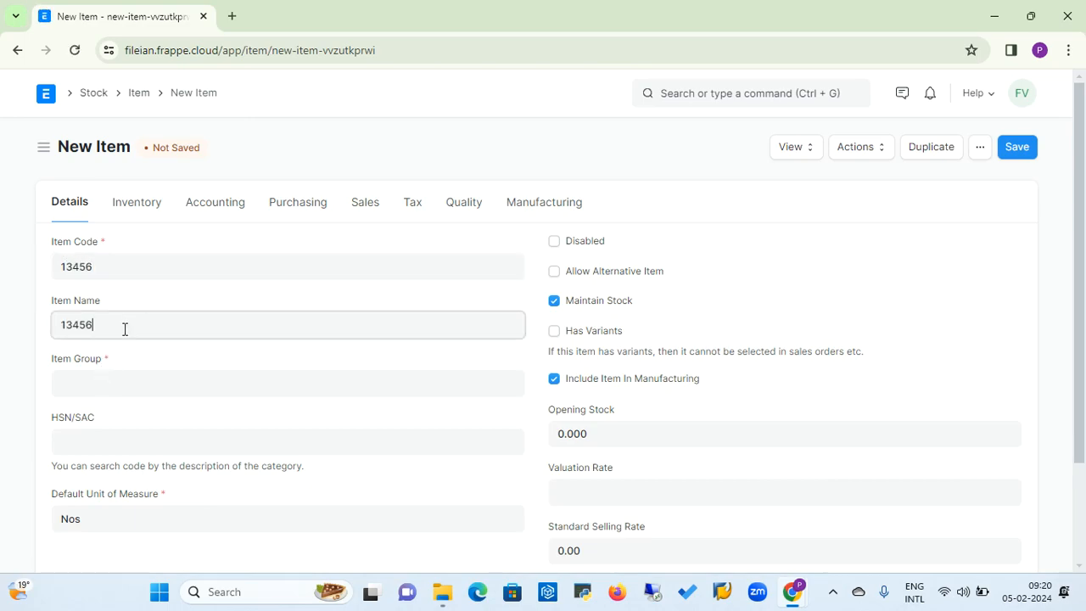
key("BackSpace")
key("BackSpace")
key("BackSpace")
key("BackSpace")
key("BackSpace")
type("HP Laptop")
key("BackSpace")
key("BackSpace")
key("BackSpace")
key("BackSpace")
key("BackSpace")
key("BackSpace")
key("BackSpace")
key("BackSpace")
key("BackSpace")
type("HP Laptop 3420")
Assign the new item to the Products item group.
left_click(122, 376)
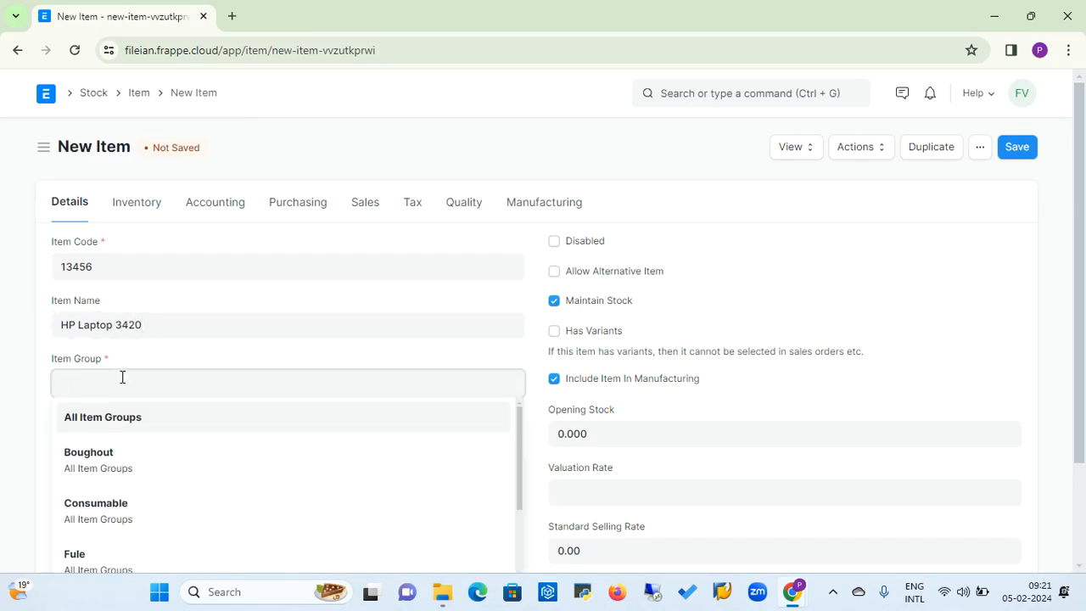
left_click_drag(520, 484, 520, 452)
left_click_drag(519, 452, 485, 597)
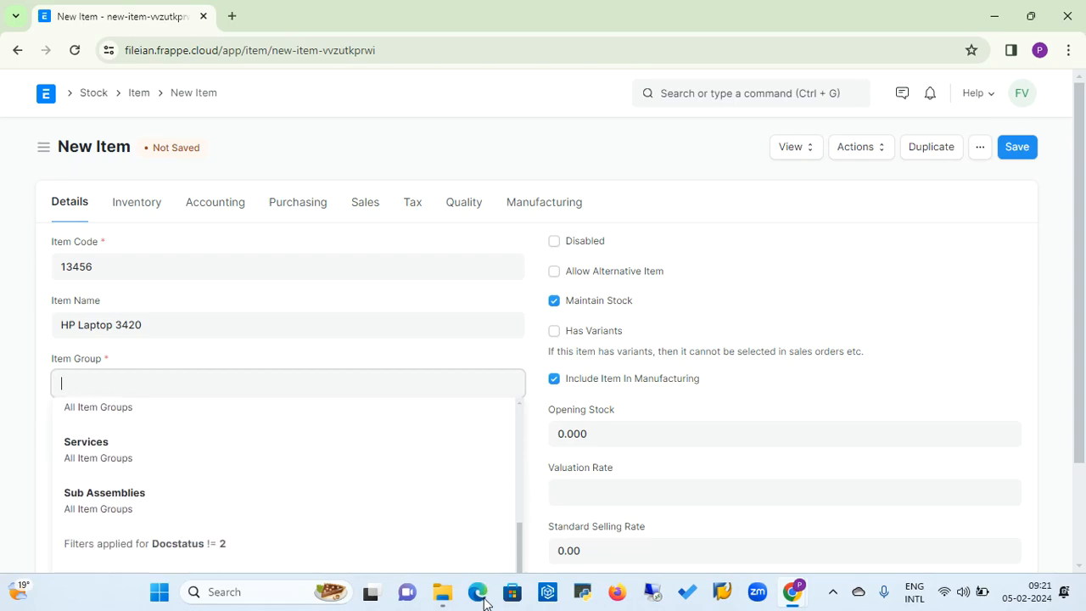
left_click_drag(1080, 322, 1081, 421)
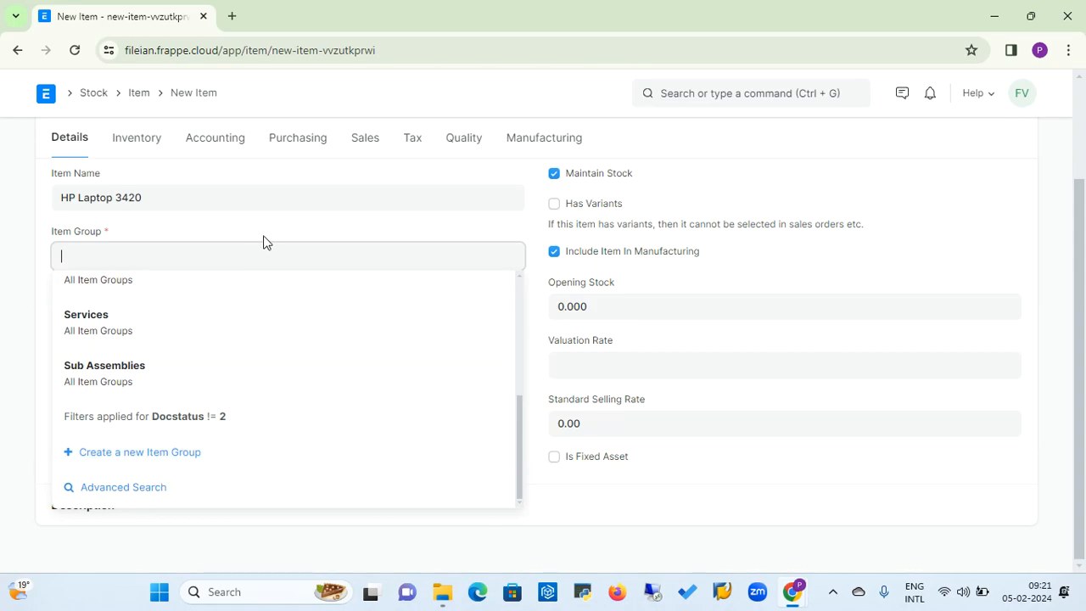
scroll(518, 430, "up", 2)
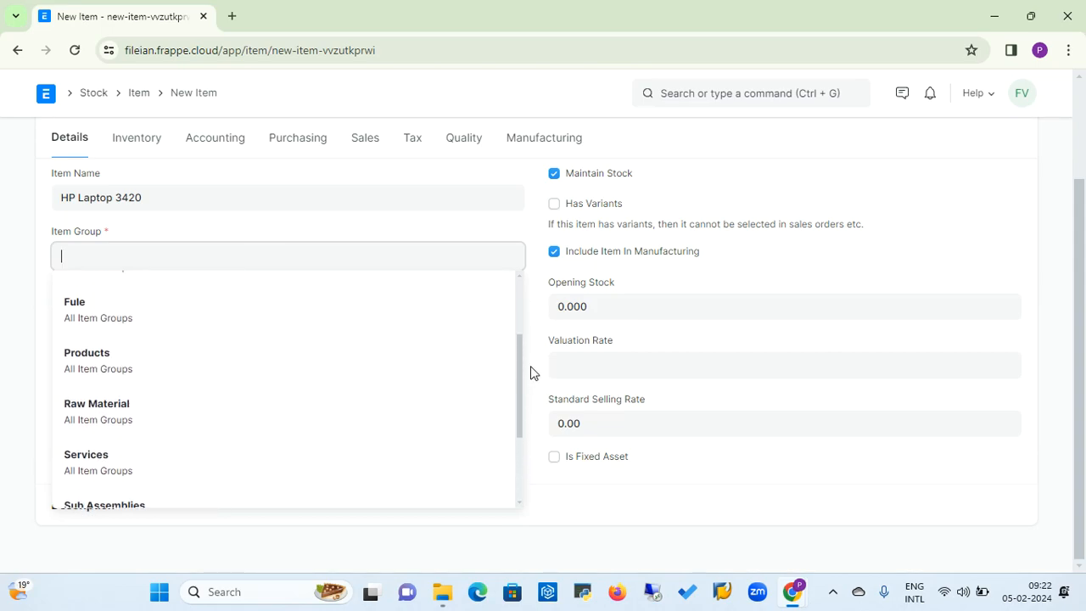
left_click(109, 371)
Search the HSN/SAC codes by description for "data processing" and look through the matching entries.
left_click(149, 317)
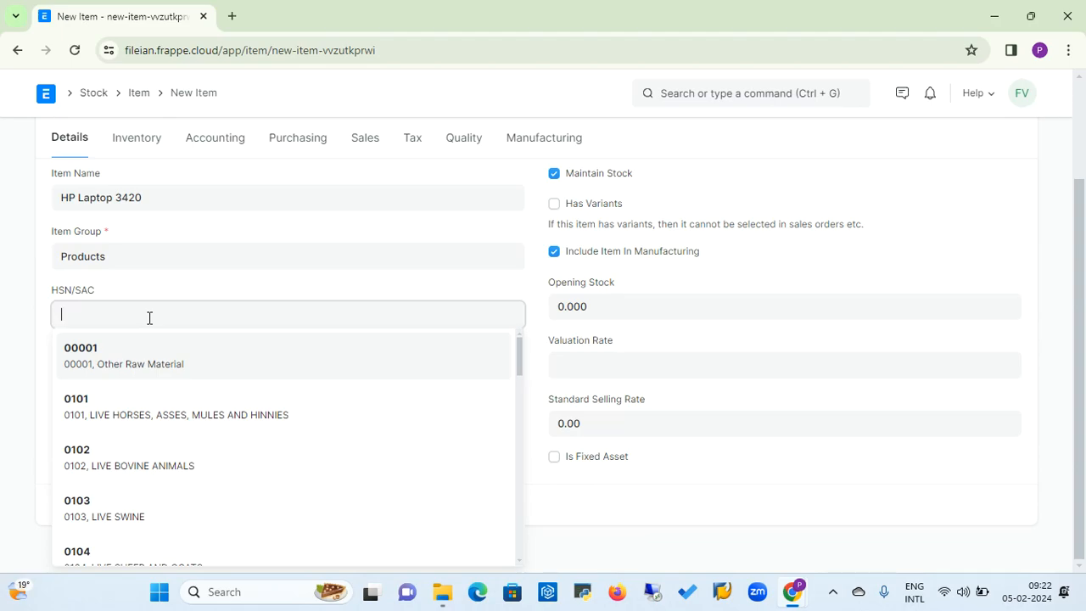
type("4")
key("BackSpace")
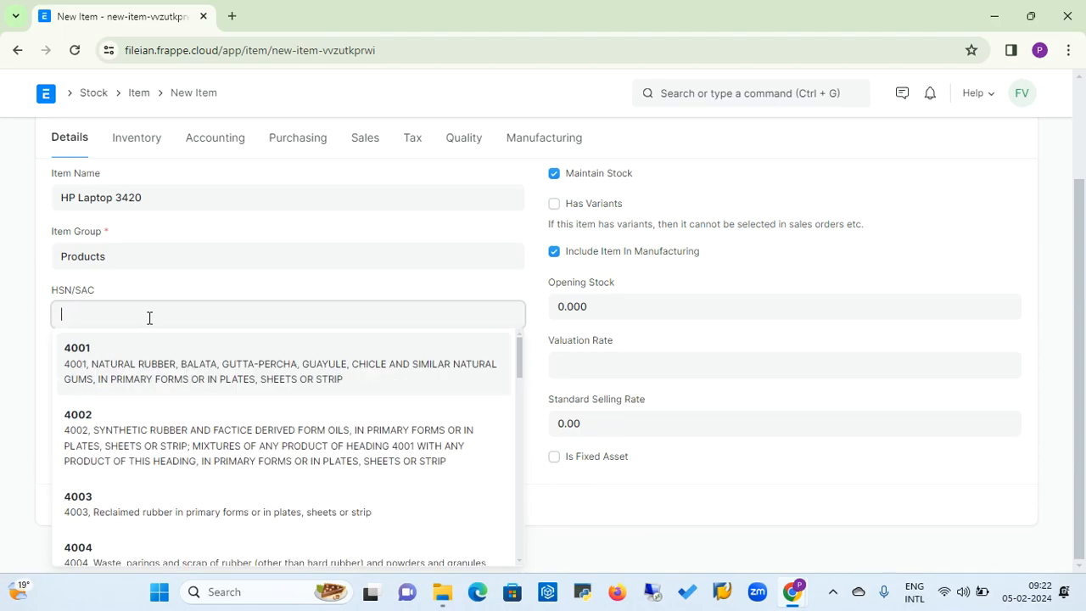
type("data")
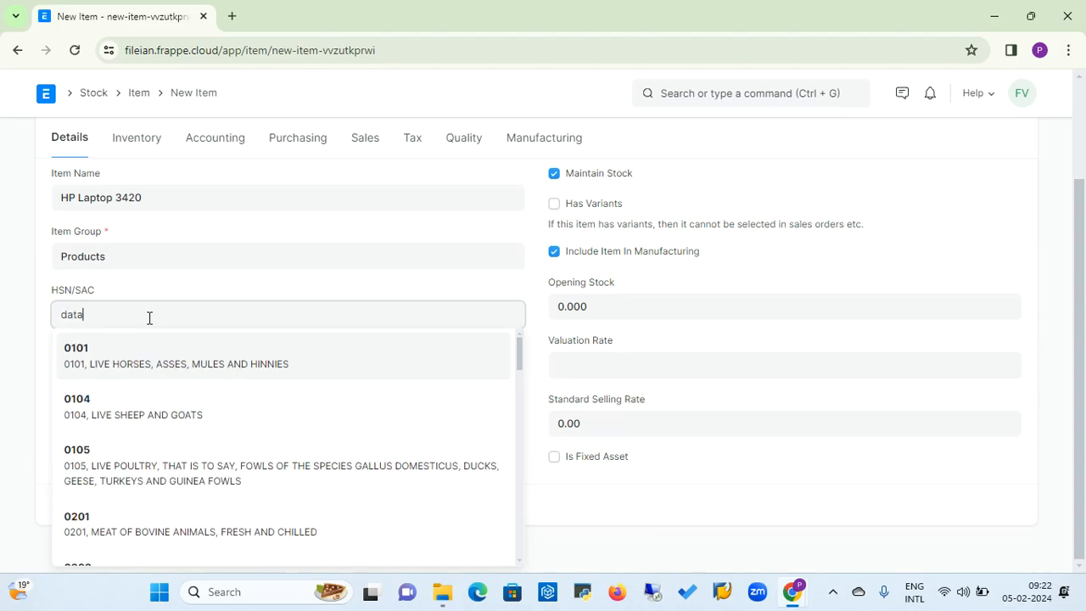
type(" p")
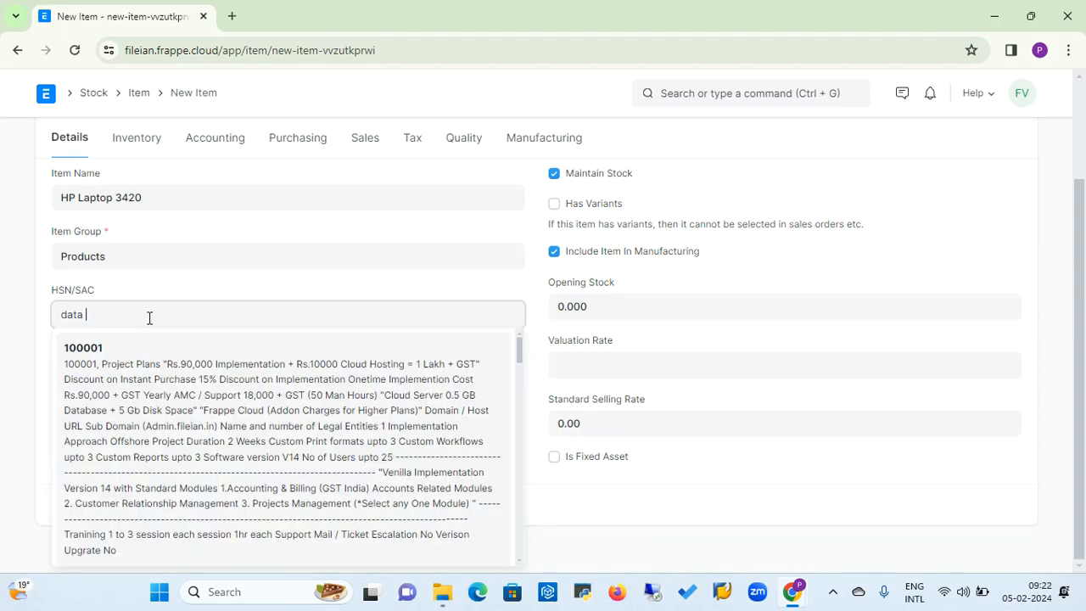
type("roc")
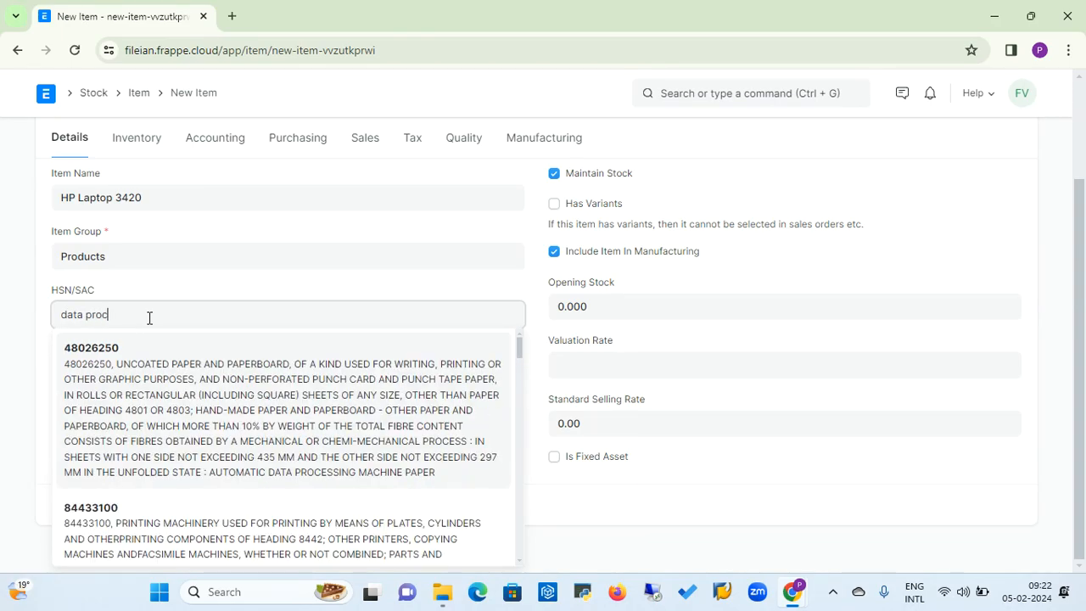
type("ess")
left_click_drag(517, 345, 516, 382)
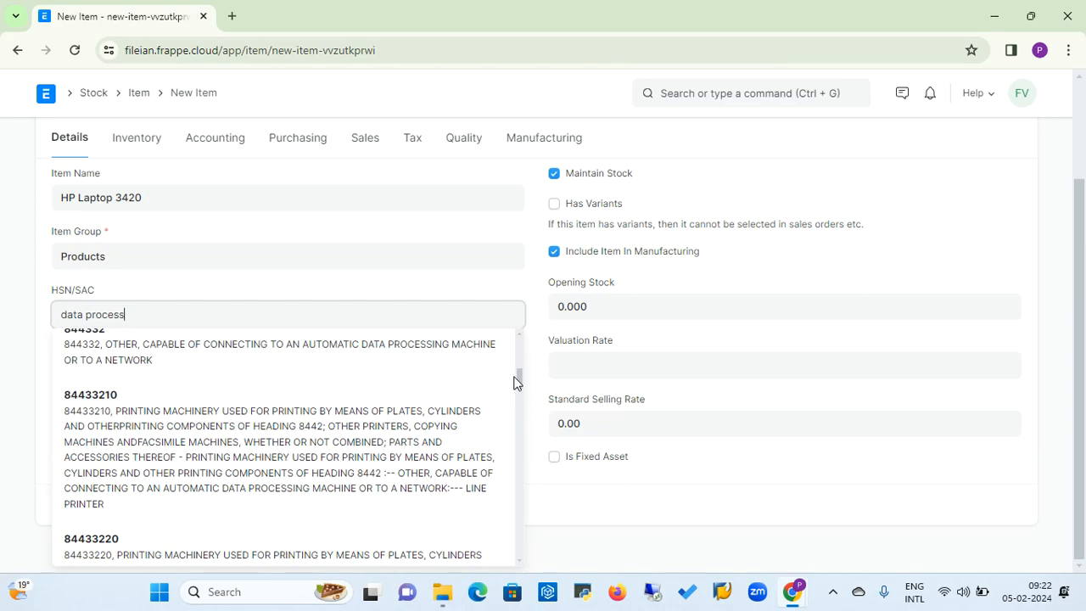
type("i")
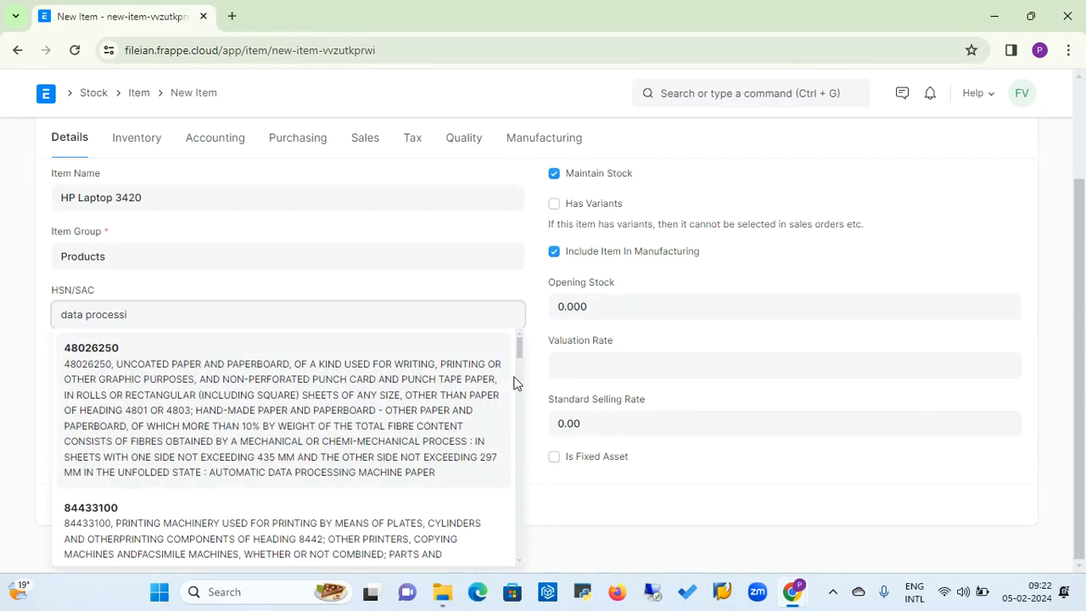
type("ng")
Search the HSN/SAC codes again for "data process" and examine the listed descriptions for a laptop category.
key("BackSpace")
key("BackSpace")
key("BackSpace")
key("BackSpace")
key("BackSpace")
key("BackSpace")
key("BackSpace")
key("BackSpace")
key("BackSpace")
key("BackSpace")
key("BackSpace")
key("BackSpace")
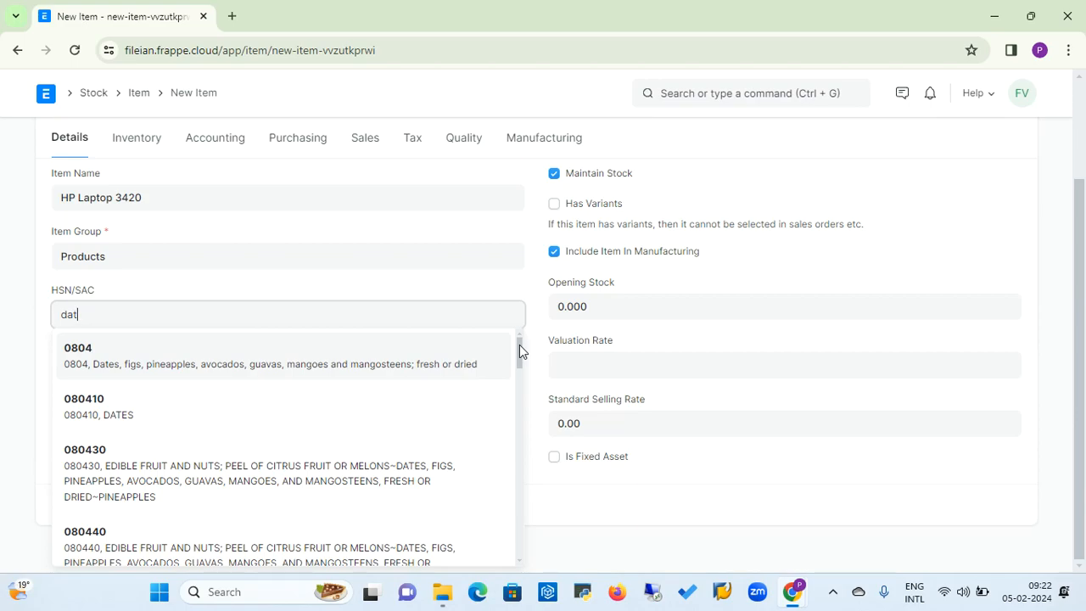
type("a p")
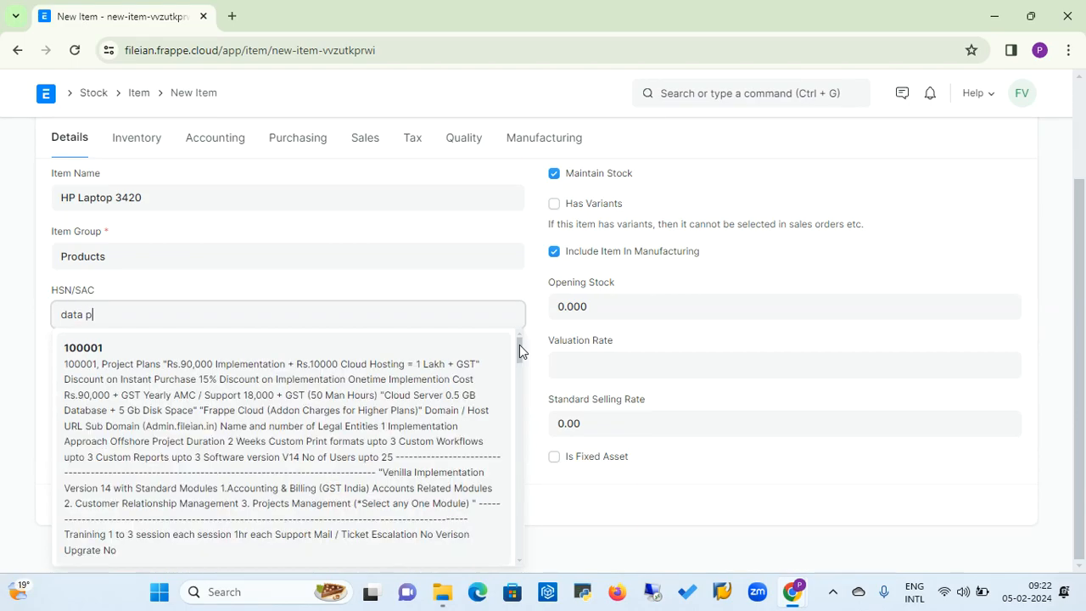
type("rocess")
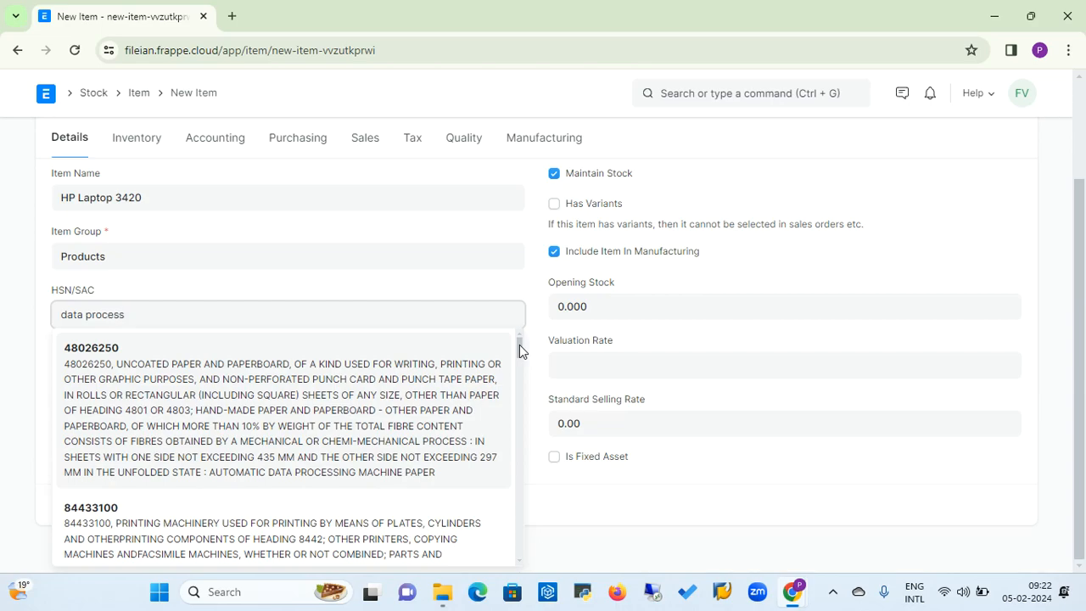
left_click_drag(519, 345, 505, 418)
scroll(502, 445, "down", 5)
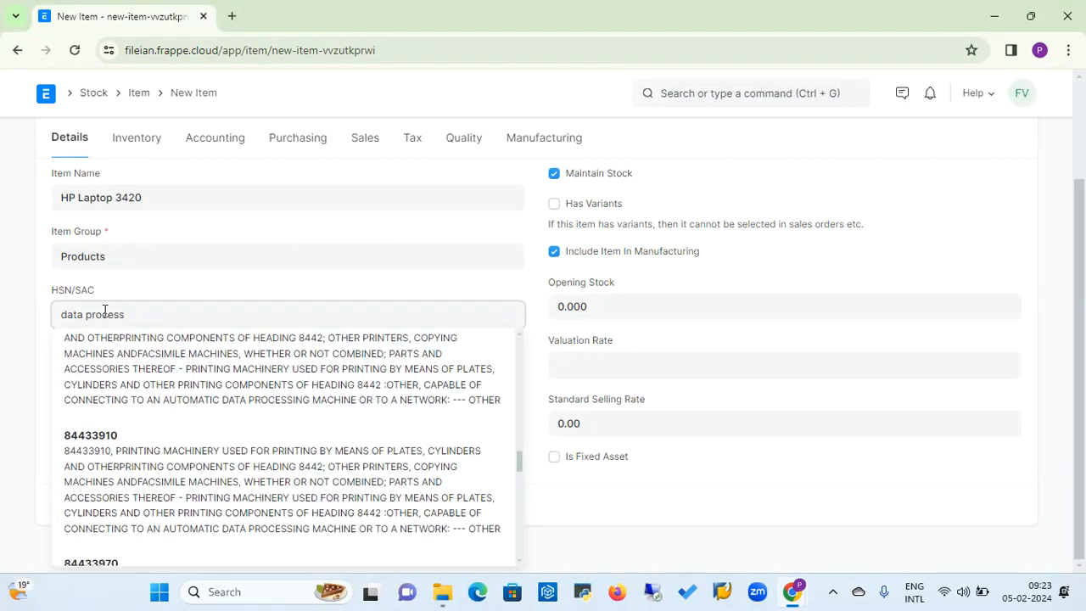
left_click(14, 185)
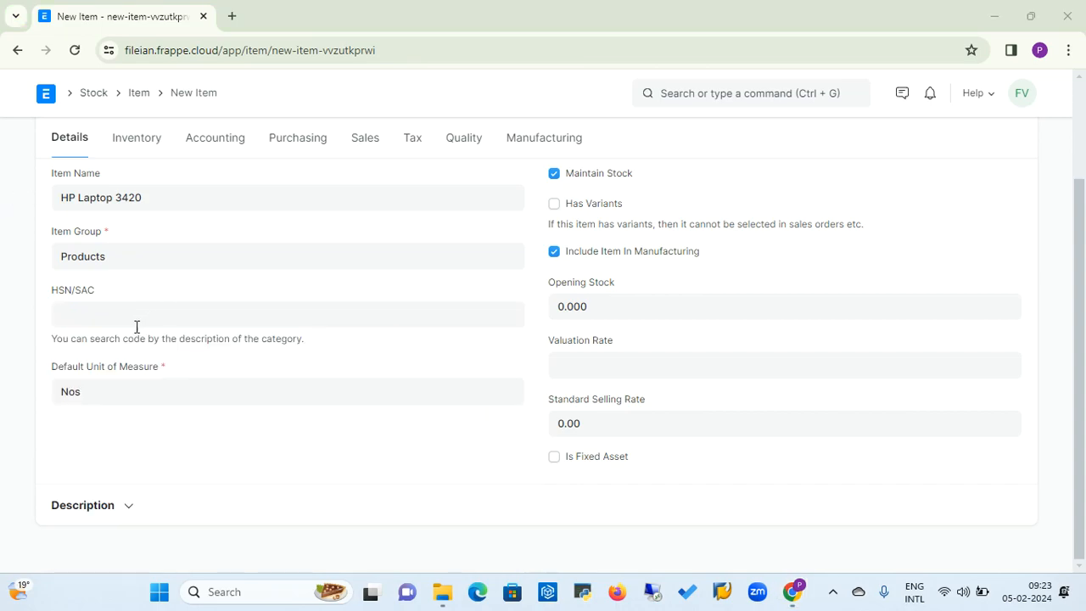
Set the new item's HSN/SAC code to 8471, for automatic data processing machines.
left_click(135, 322)
type("6")
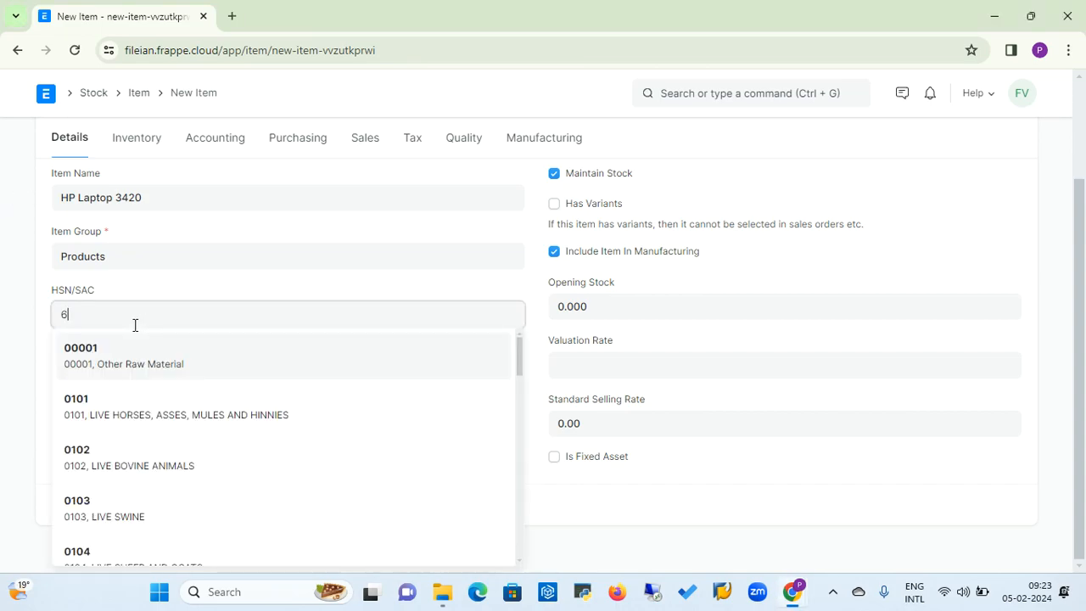
type("471")
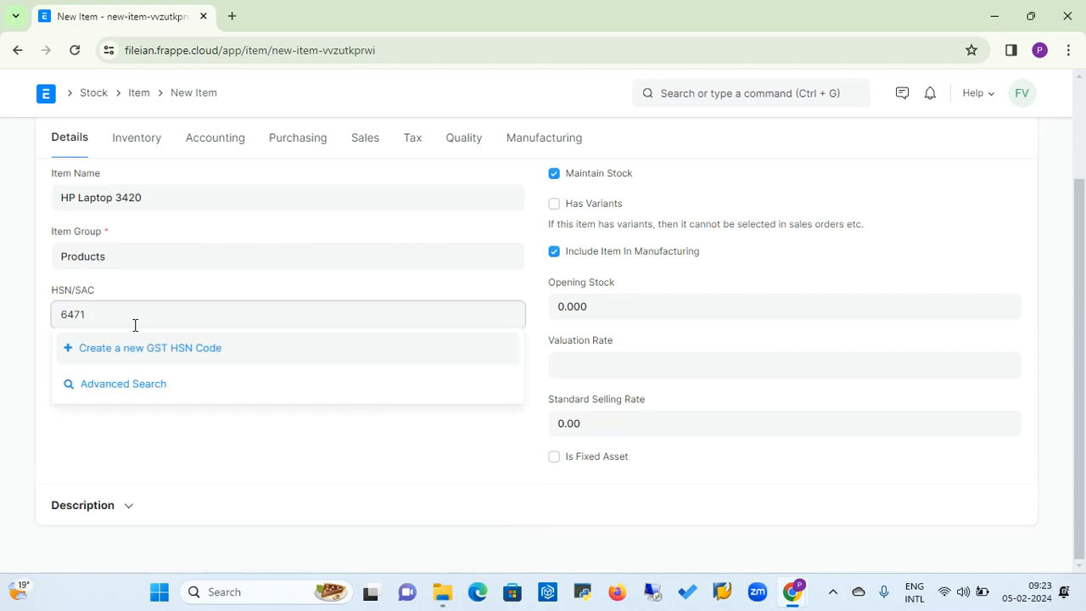
key("BackSpace")
key("BackSpace")
key("BackSpace")
key("BackSpace")
type("8471")
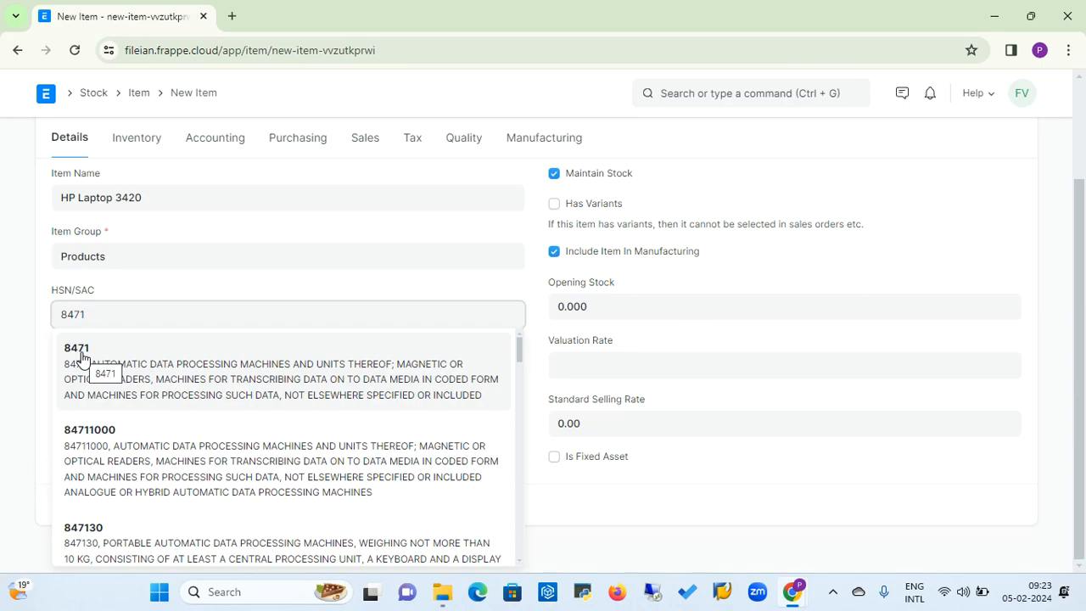
left_click(82, 358)
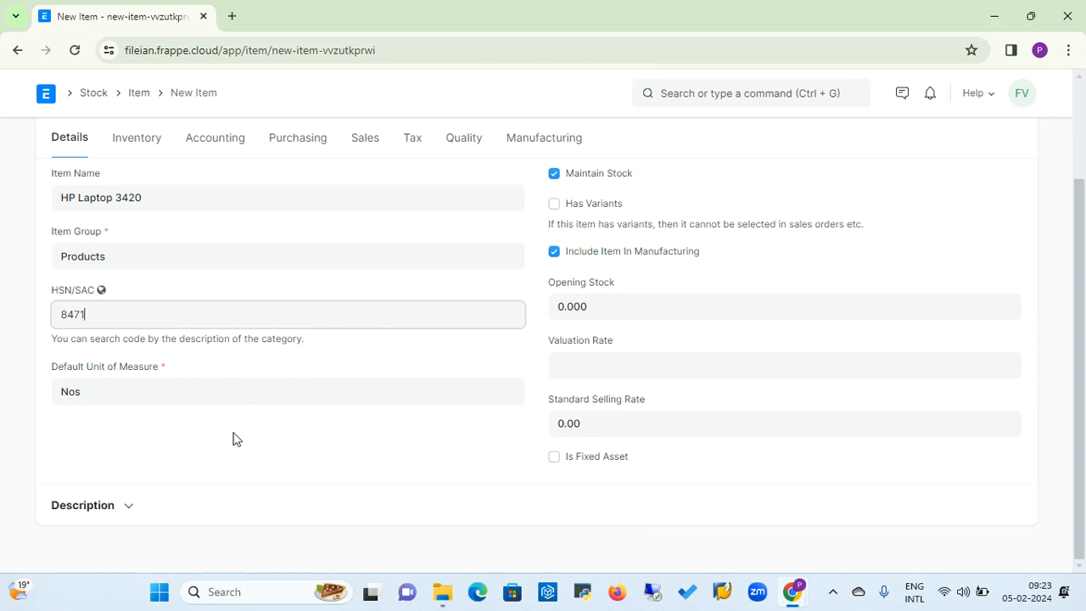
Expand the item's description section and enter the description "HP Laptop".
left_click(128, 507)
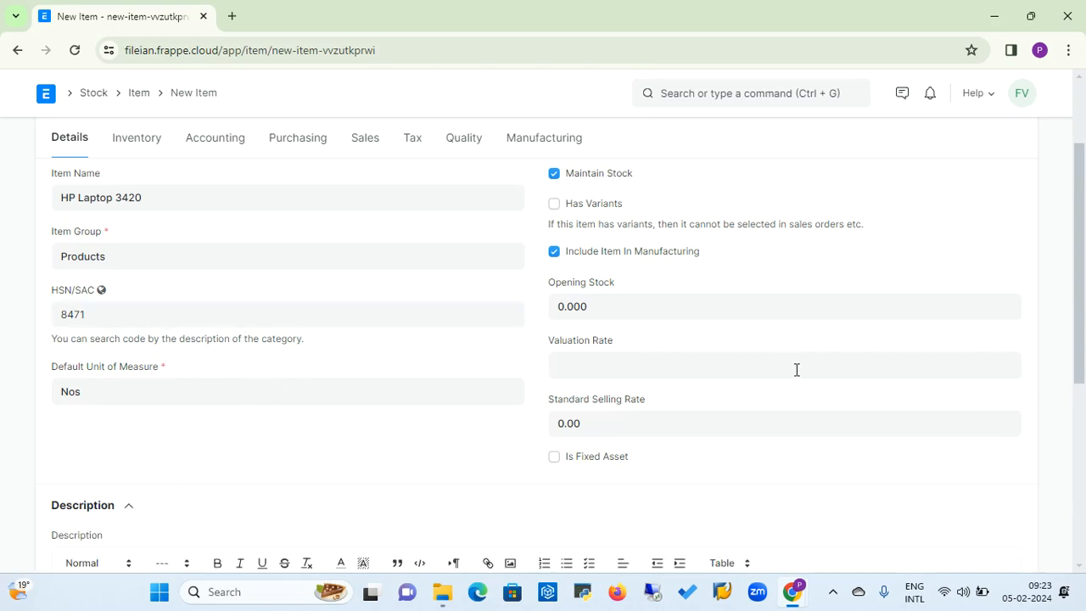
left_click_drag(1081, 283, 1083, 395)
left_click(351, 406)
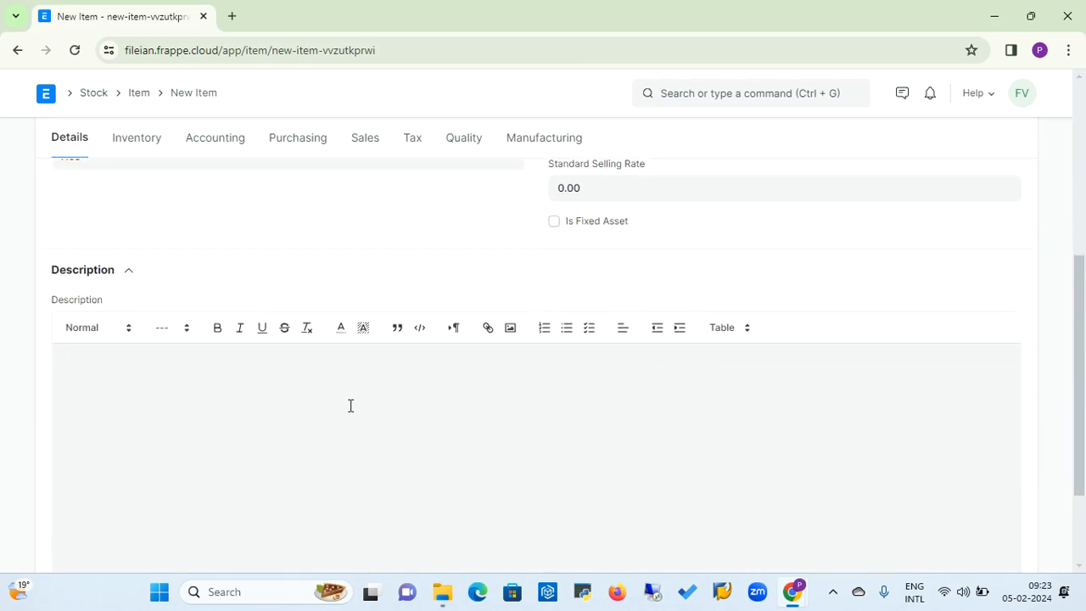
type("HP Laptop")
Set the item's warranty period to 365 days in its inventory settings.
left_click_drag(1081, 279, 1083, 169)
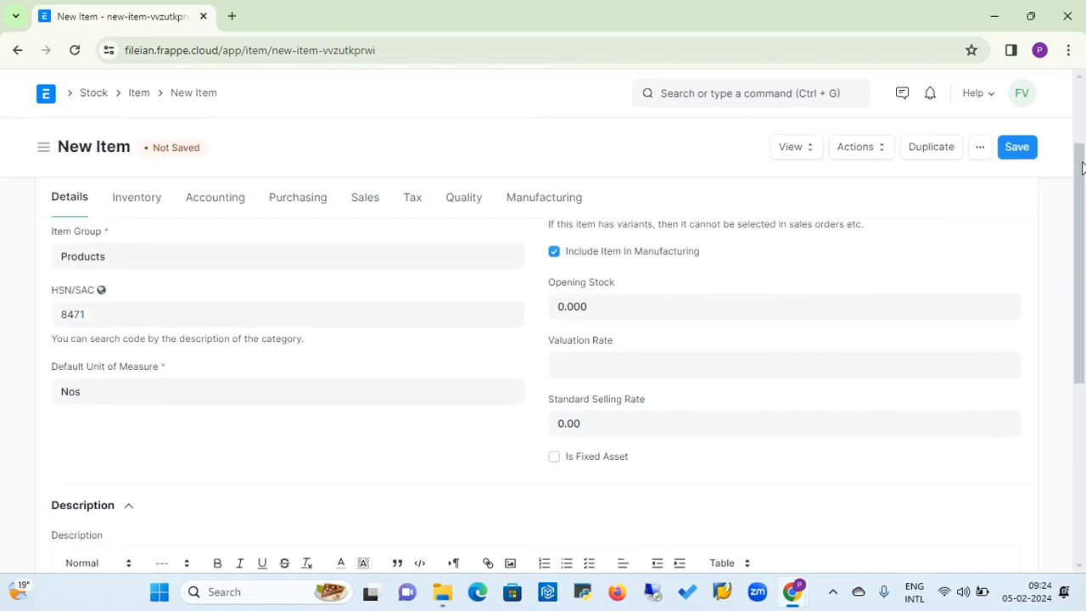
left_click(142, 205)
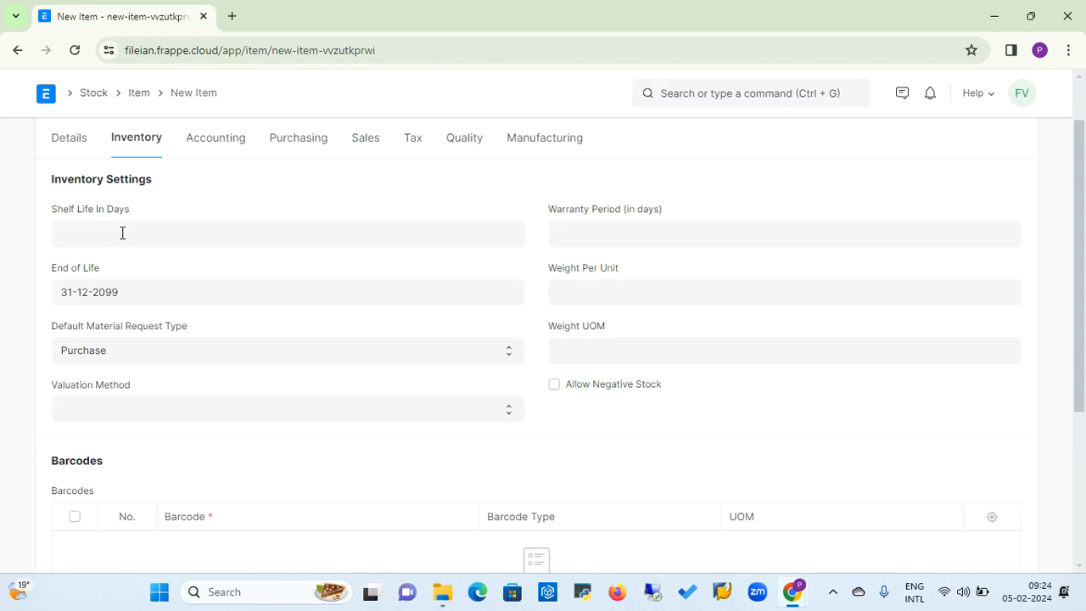
left_click(122, 232)
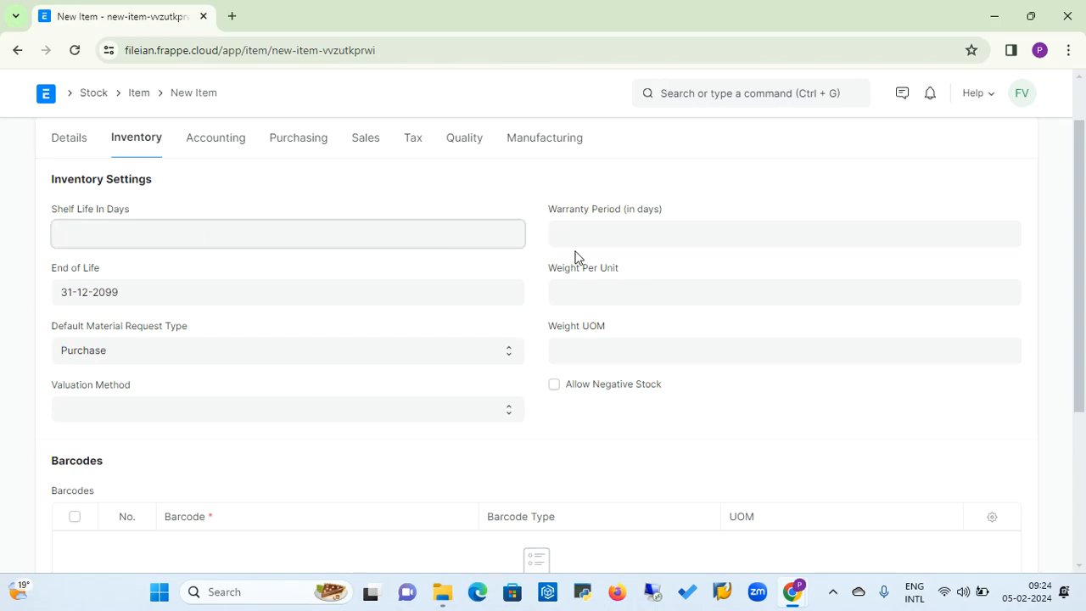
left_click(600, 230)
type("365")
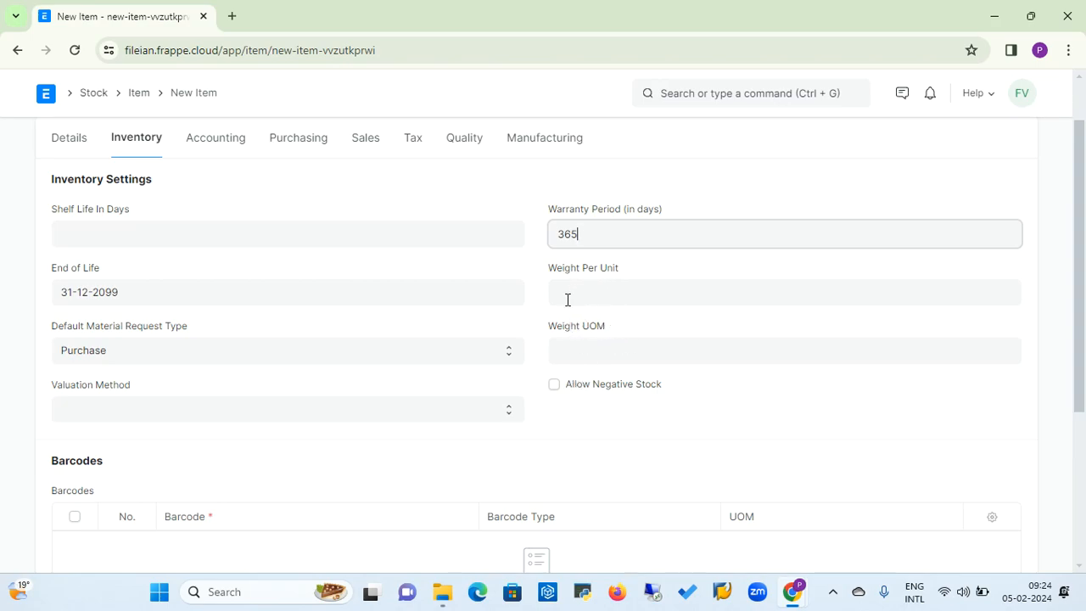
Examine the available valuation methods for the item without choosing one.
left_click(193, 416)
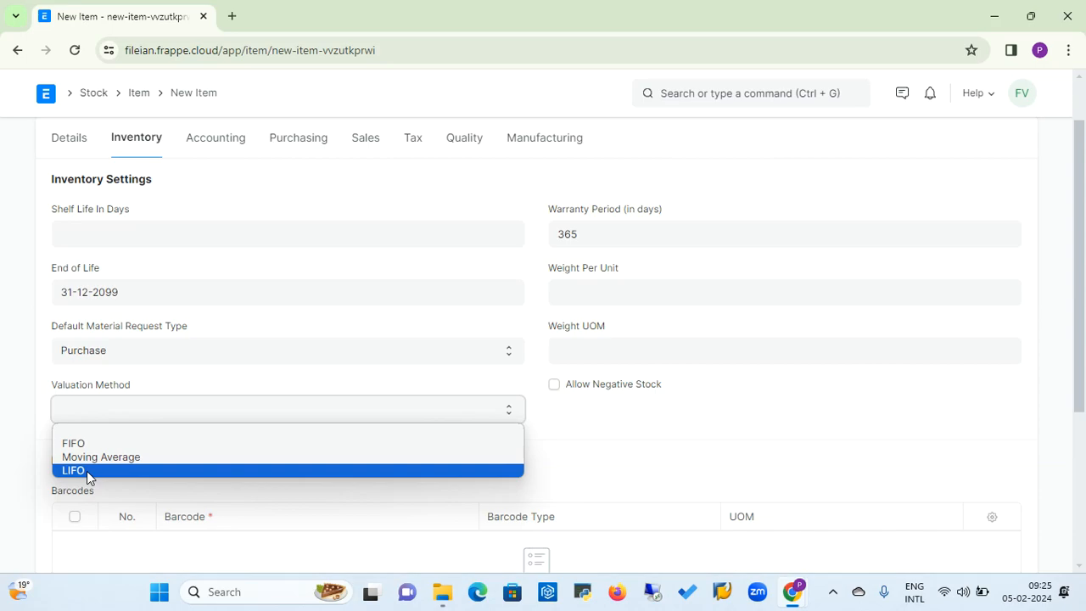
left_click(122, 428)
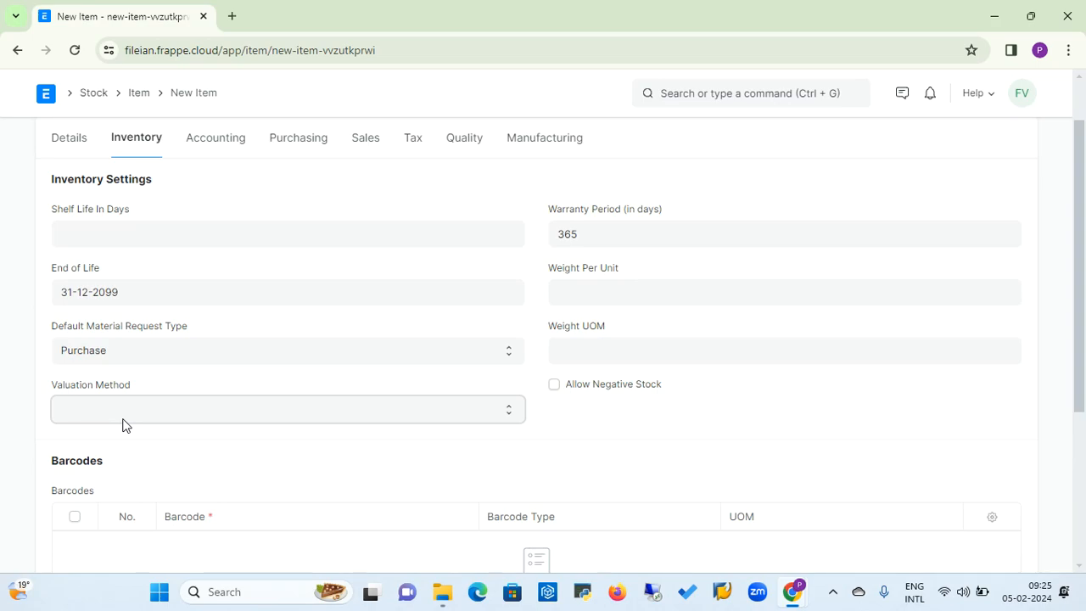
left_click(123, 411)
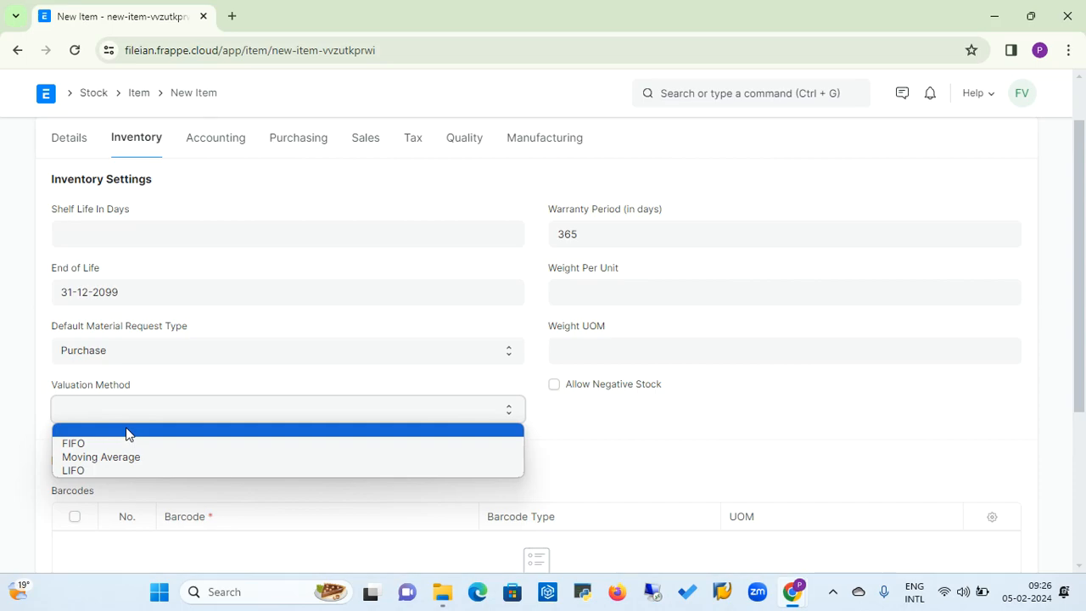
left_click(639, 417)
Add an auto re-order row for the item with All Warehouses - EL as its check-in group.
left_click_drag(1082, 315, 1077, 438)
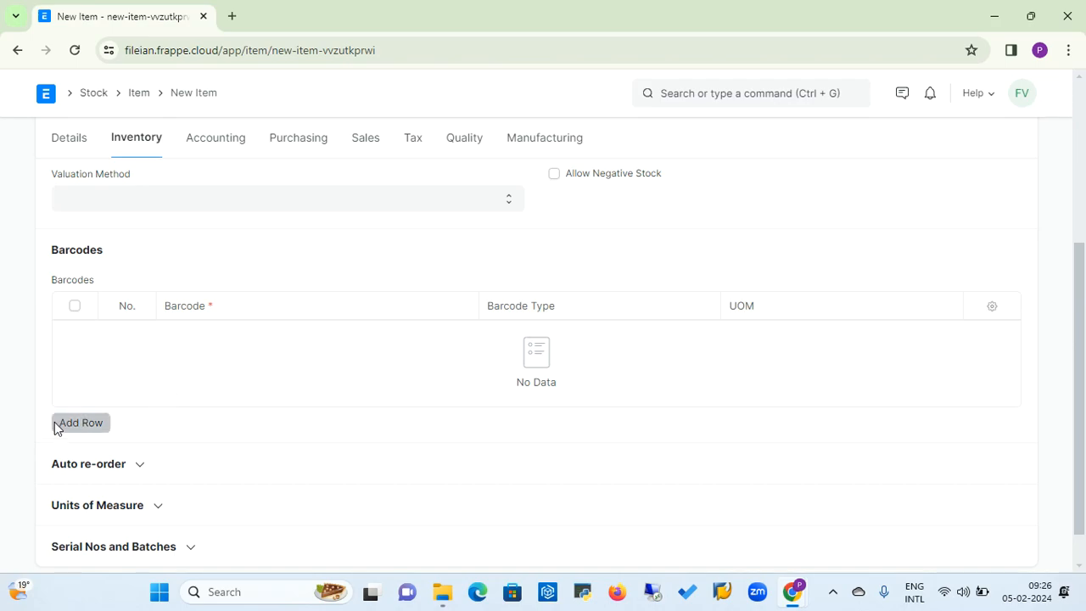
left_click(141, 466)
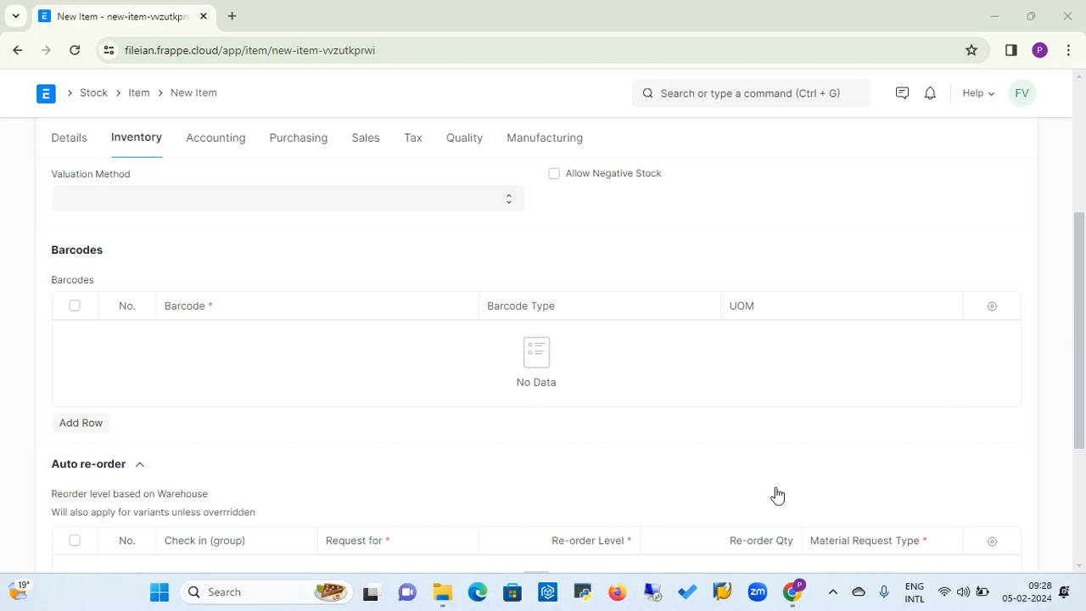
left_click_drag(1075, 426, 1074, 511)
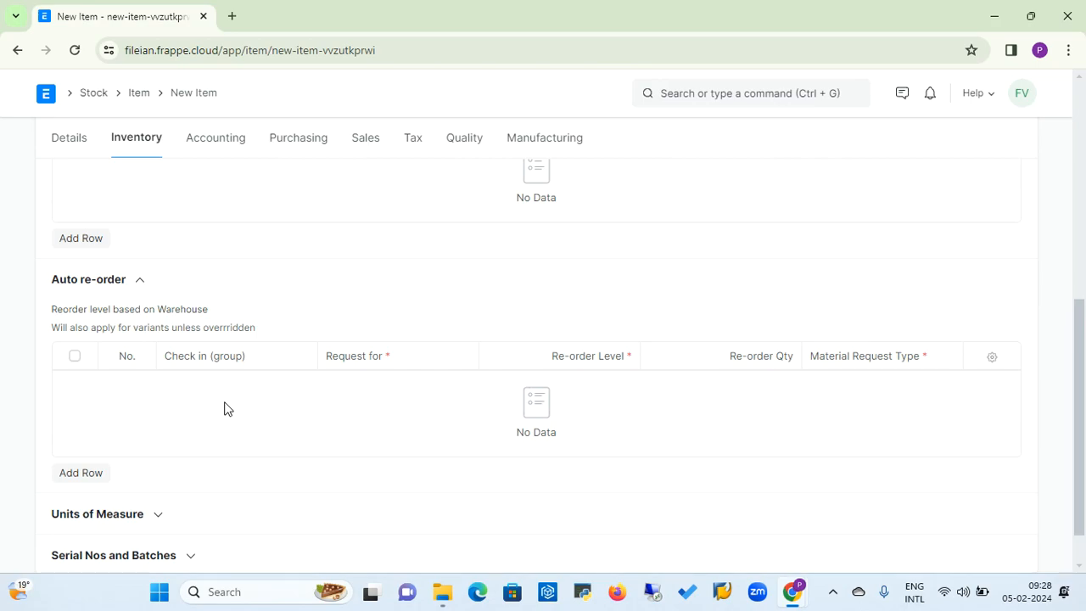
left_click(81, 473)
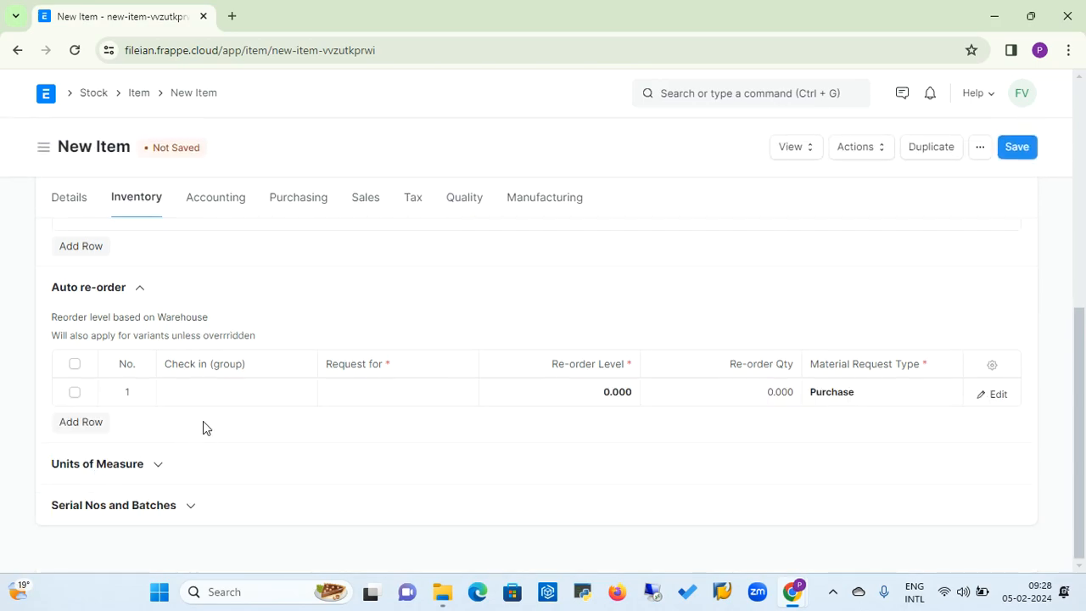
left_click(196, 387)
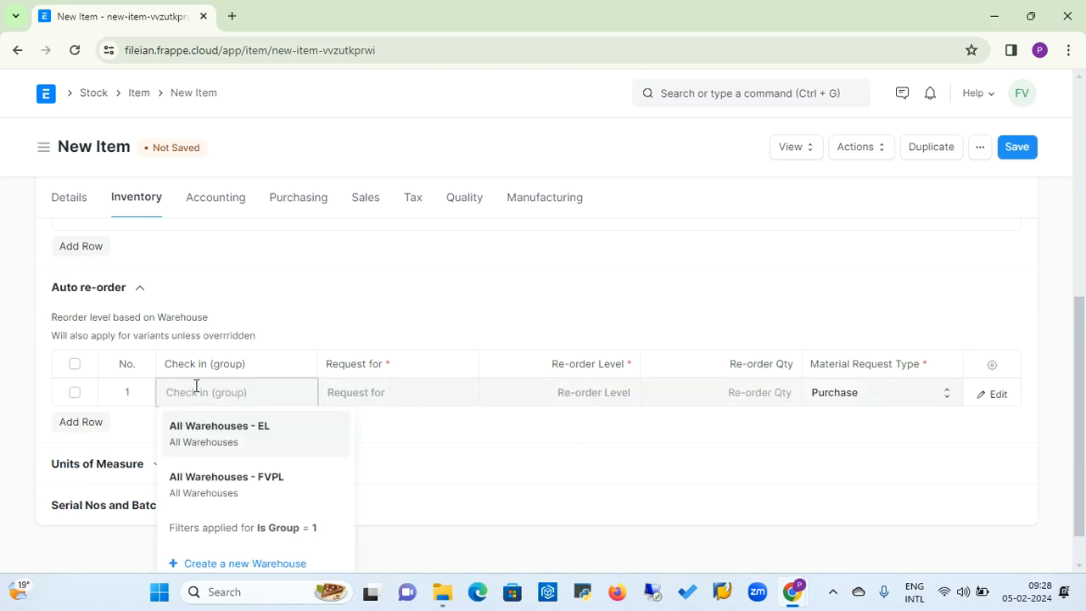
left_click(203, 435)
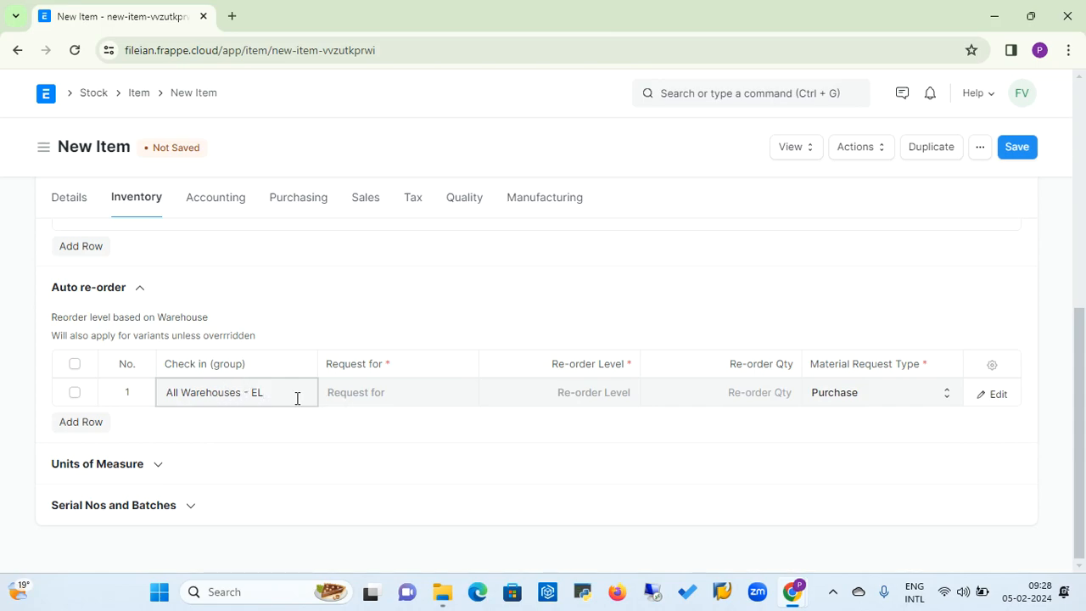
Set the re-order row to request for Stores - EL with a re-order level of 100.
left_click(355, 390)
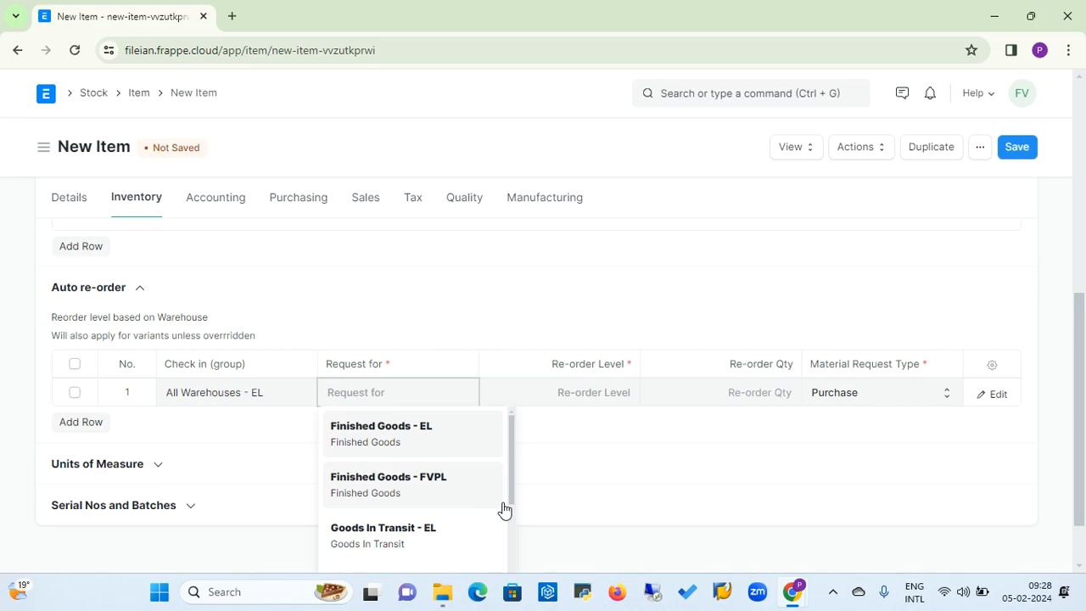
left_click_drag(509, 501, 504, 555)
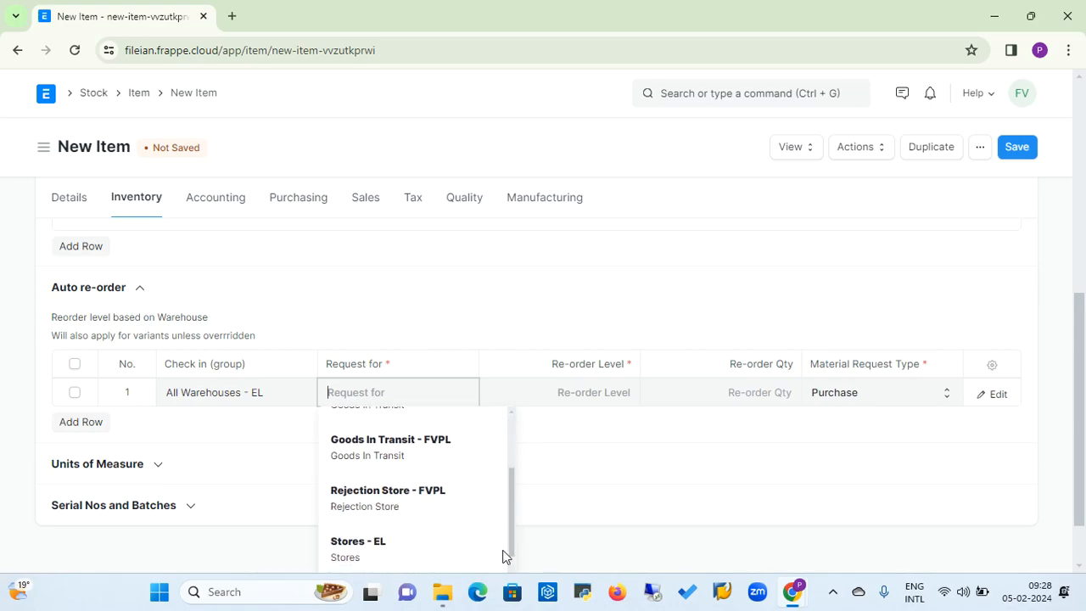
left_click(356, 550)
left_click(603, 383)
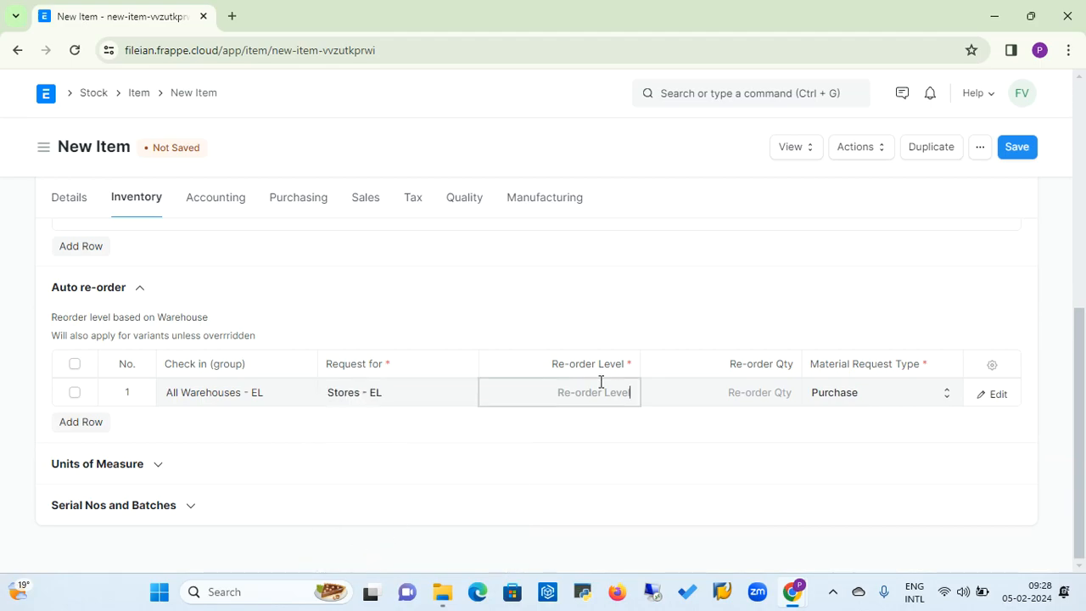
type("100")
left_click(739, 401)
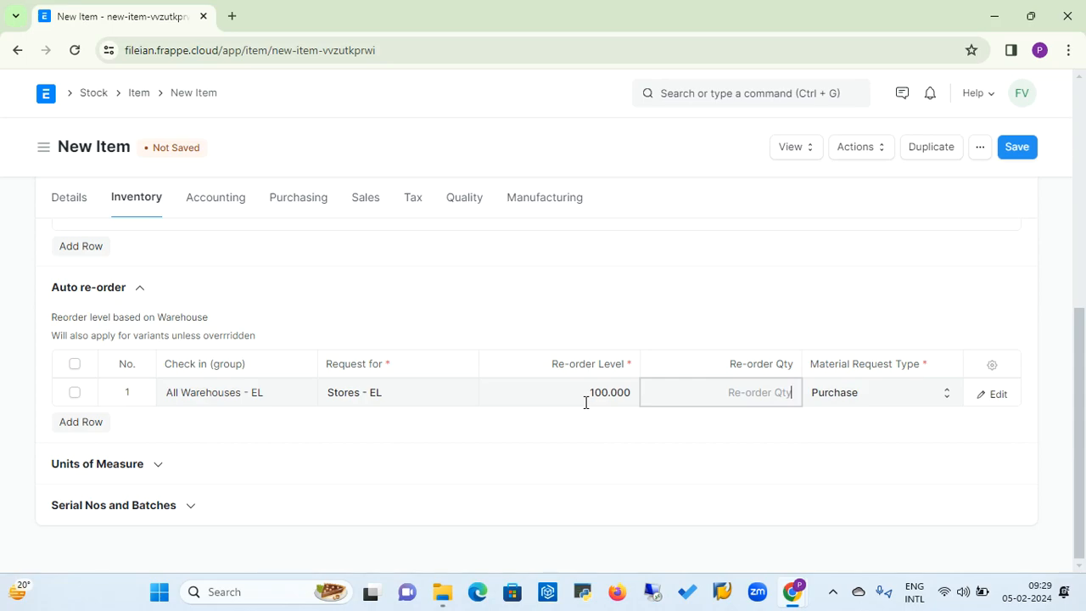
Set the re-order quantity to 50 and delete the Stores - EL auto re-order row.
type("50")
left_click(75, 394)
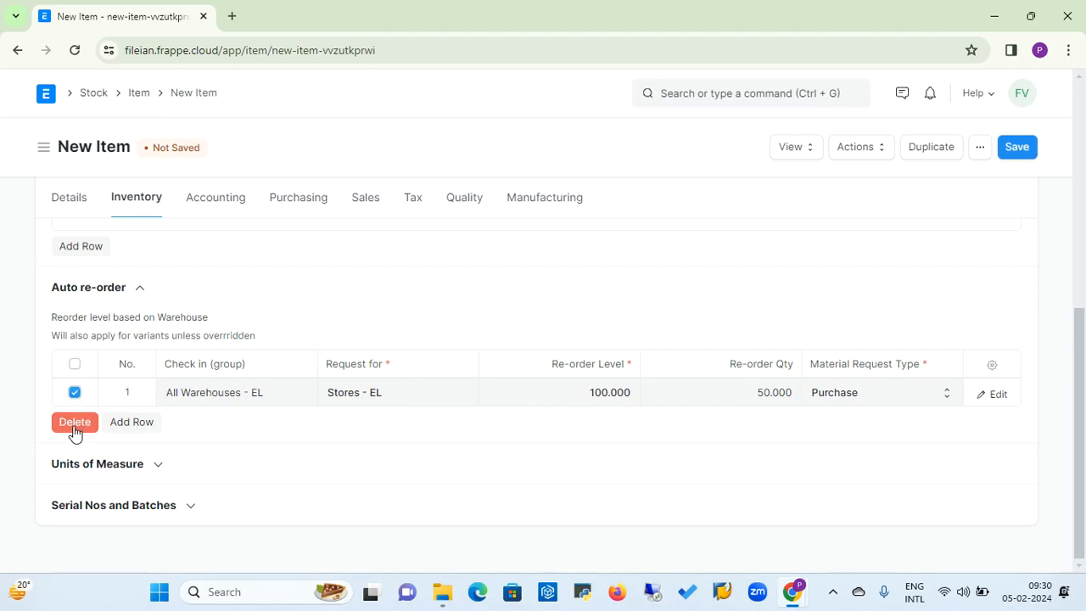
left_click(74, 424)
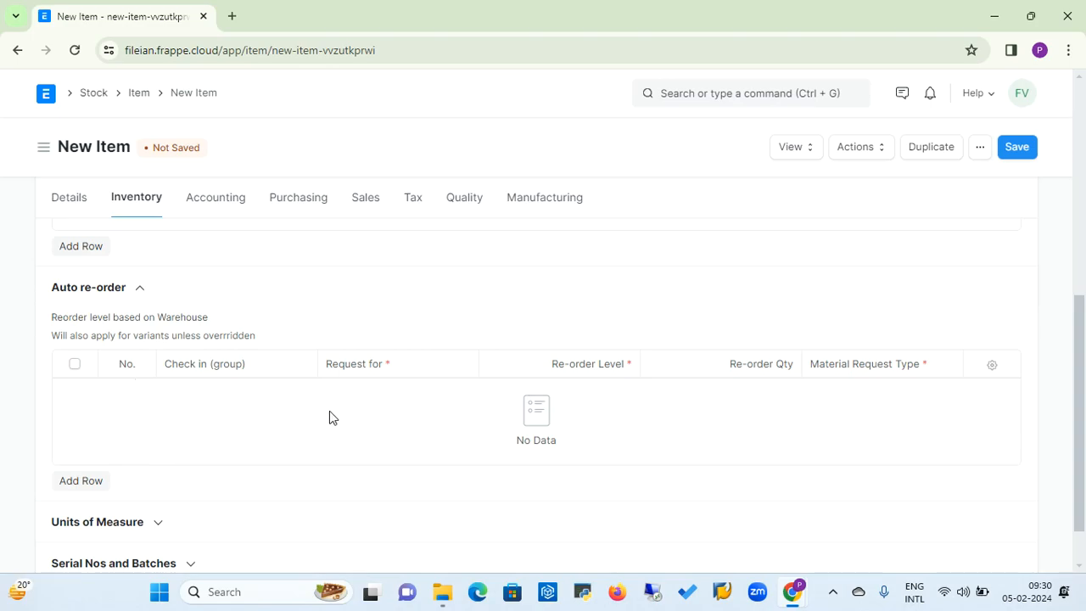
Add a Box row to the item's units of measure with a conversion factor of 12.
left_click_drag(1082, 346, 1075, 406)
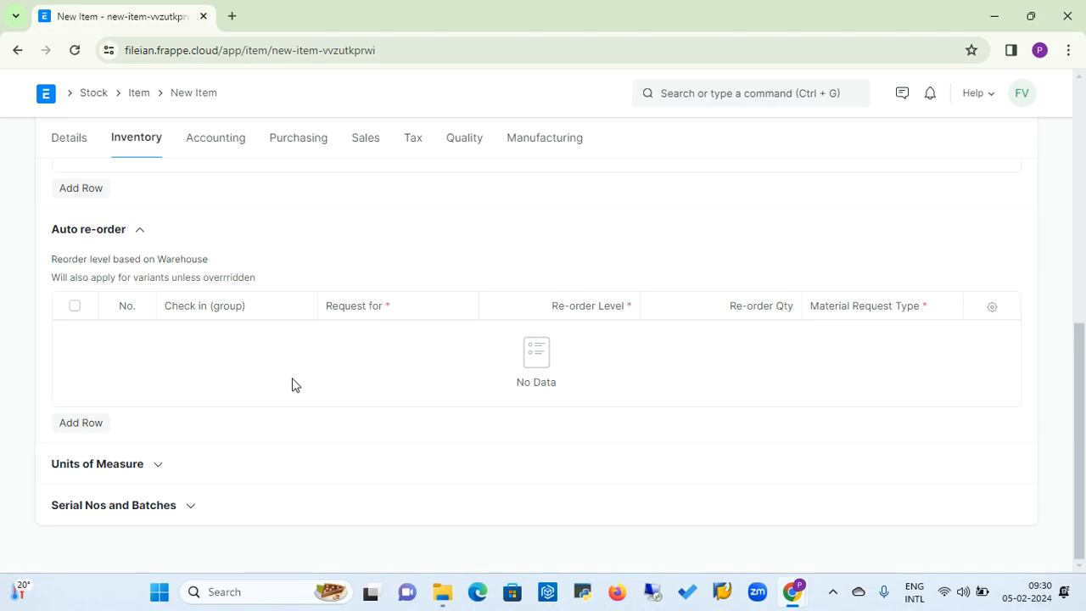
left_click(157, 468)
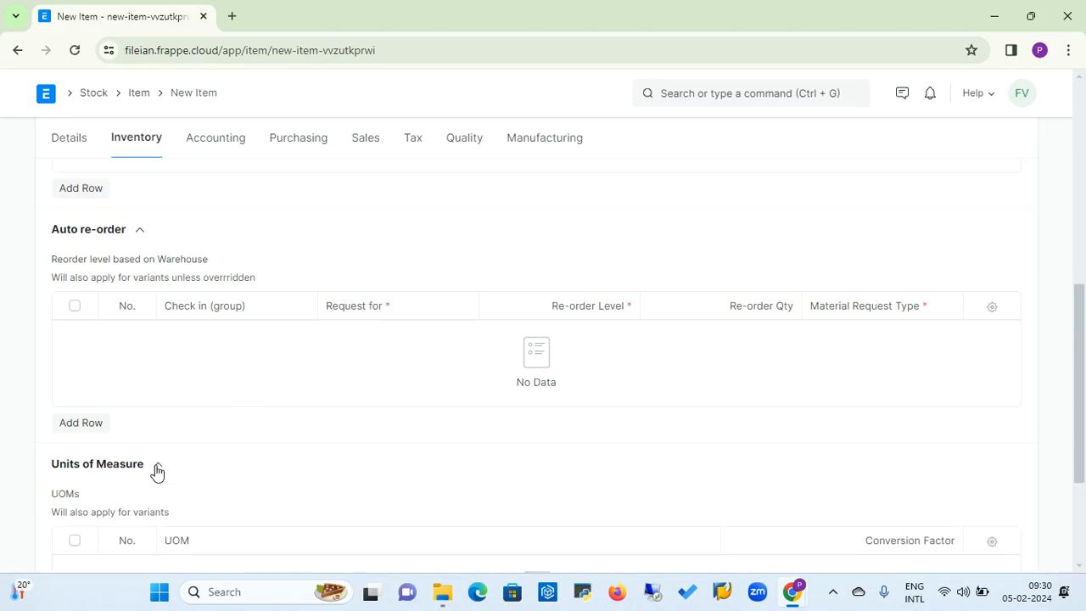
left_click_drag(1080, 381, 1078, 458)
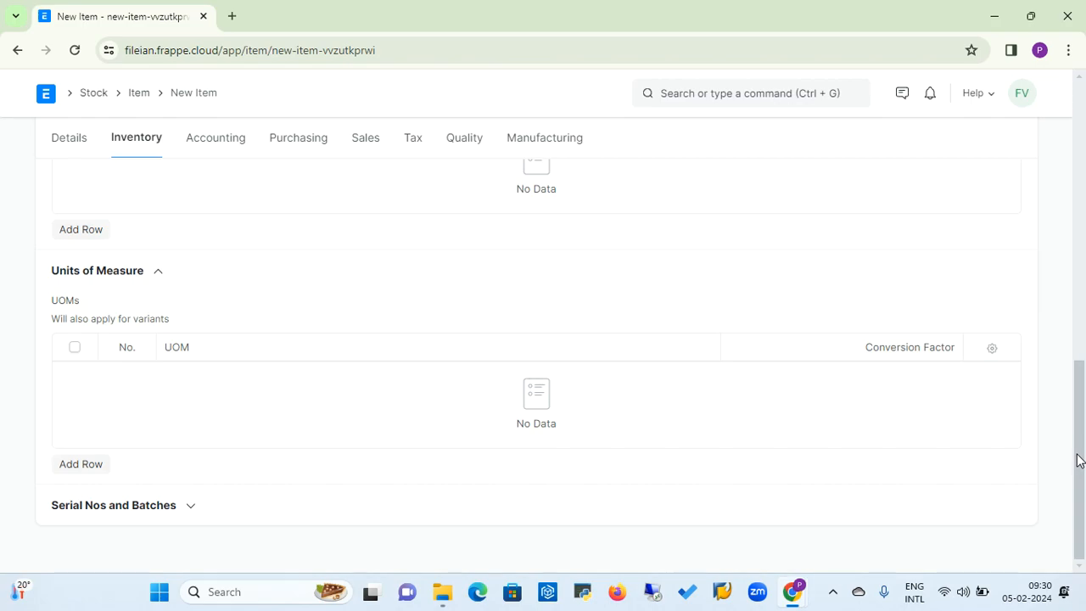
left_click(73, 471)
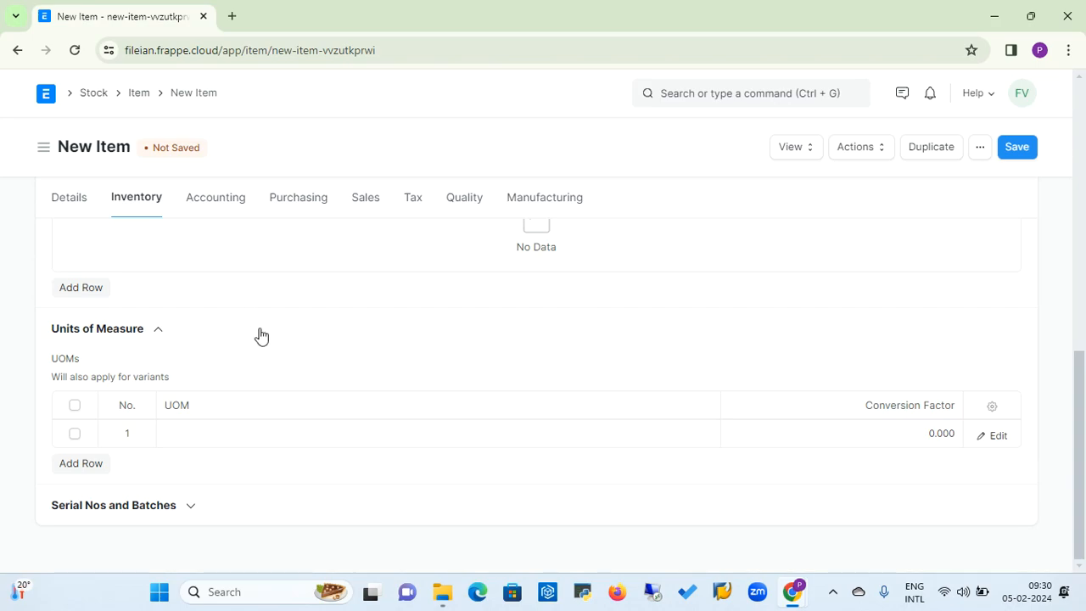
left_click(259, 435)
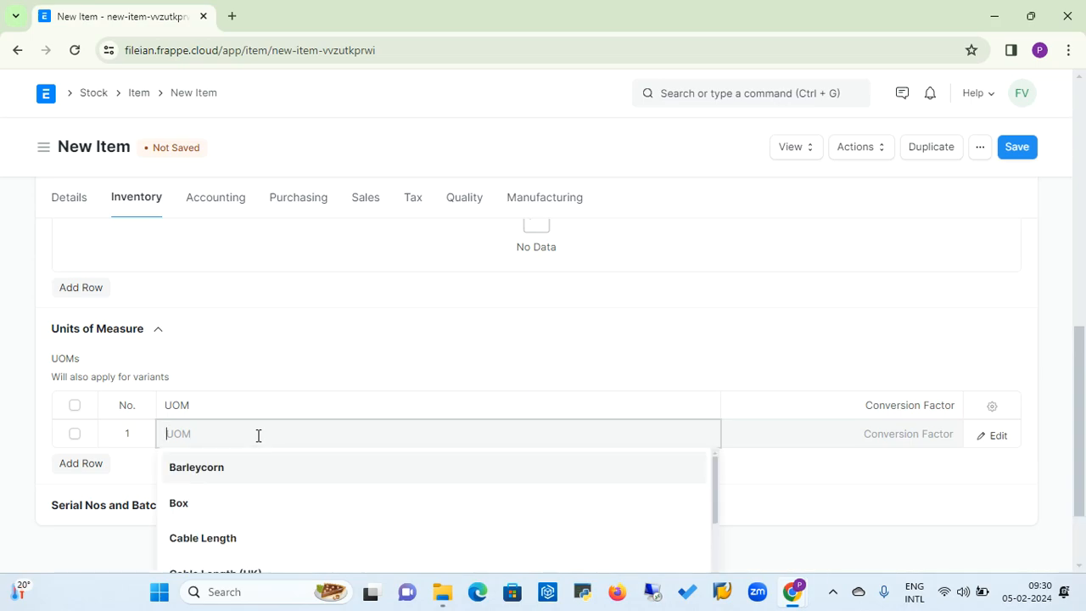
left_click(178, 509)
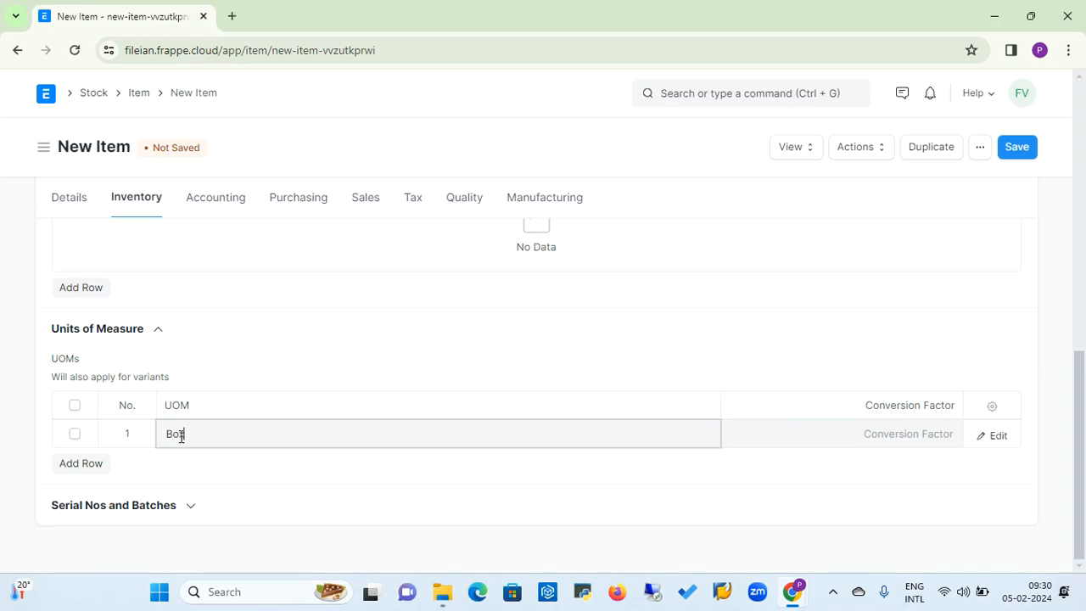
left_click(890, 432)
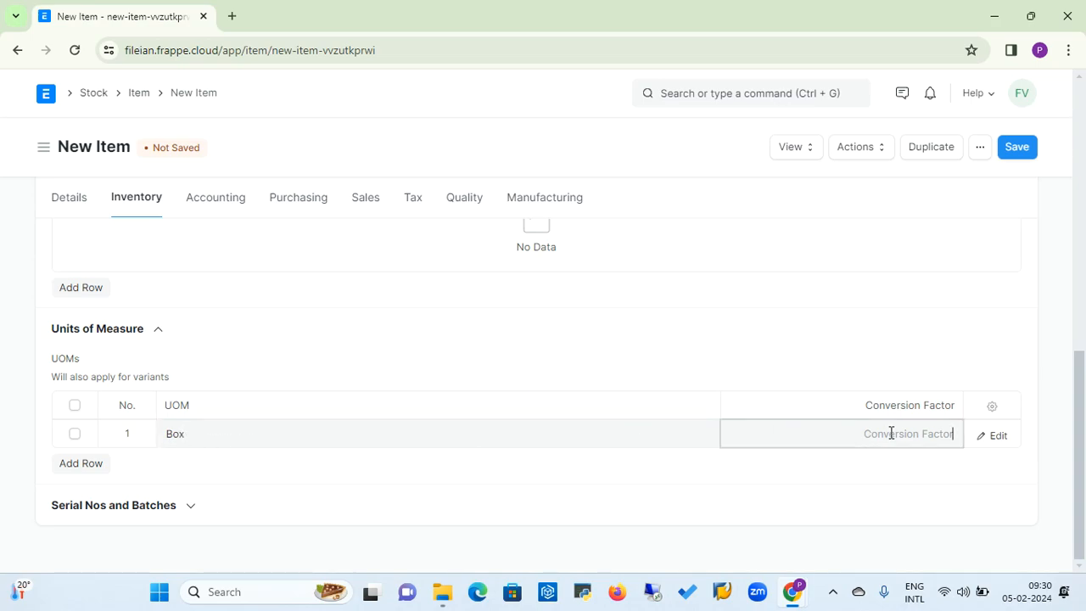
type("12")
Clear the conversion factor and delete the Box row from the units of measure.
key("BackSpace")
key("BackSpace")
left_click(75, 434)
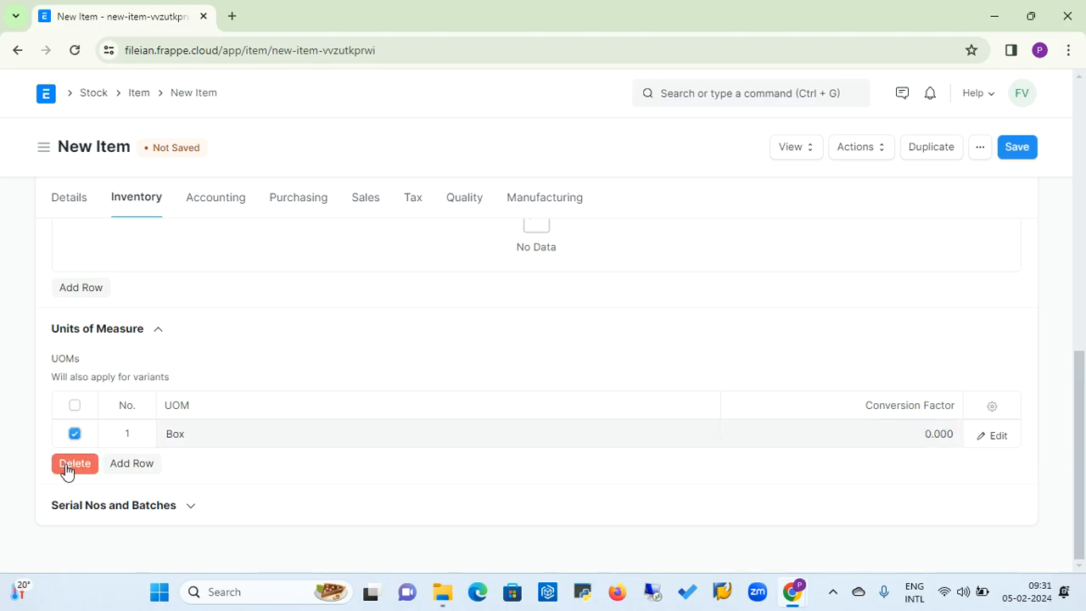
left_click(73, 463)
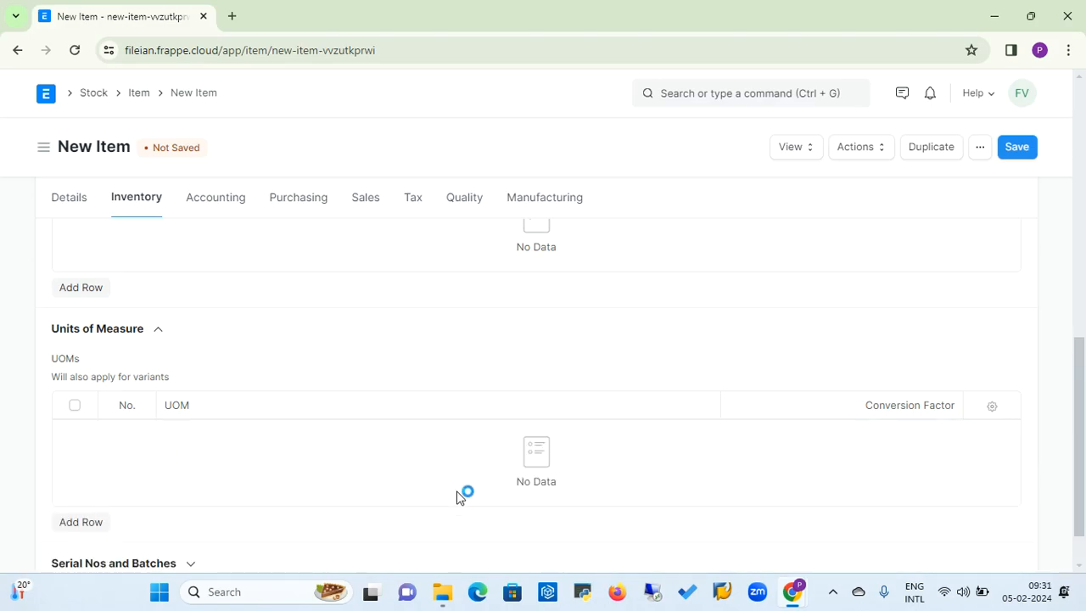
Enable Has Serial No for the item in its Serial Nos and Batches settings.
left_click_drag(1075, 351, 1075, 412)
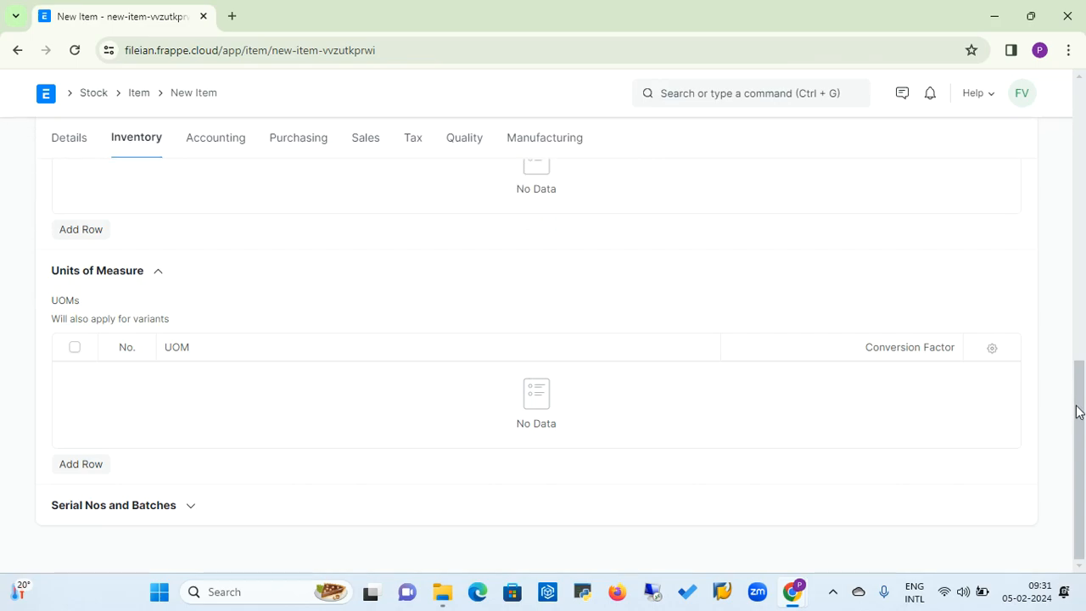
left_click(192, 509)
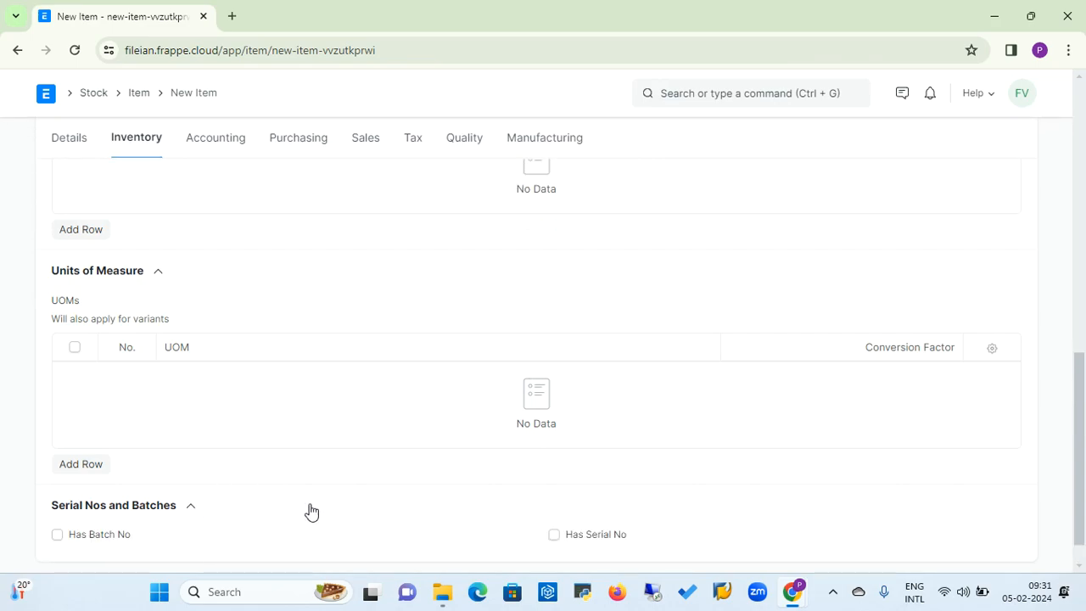
left_click_drag(1077, 425, 1081, 478)
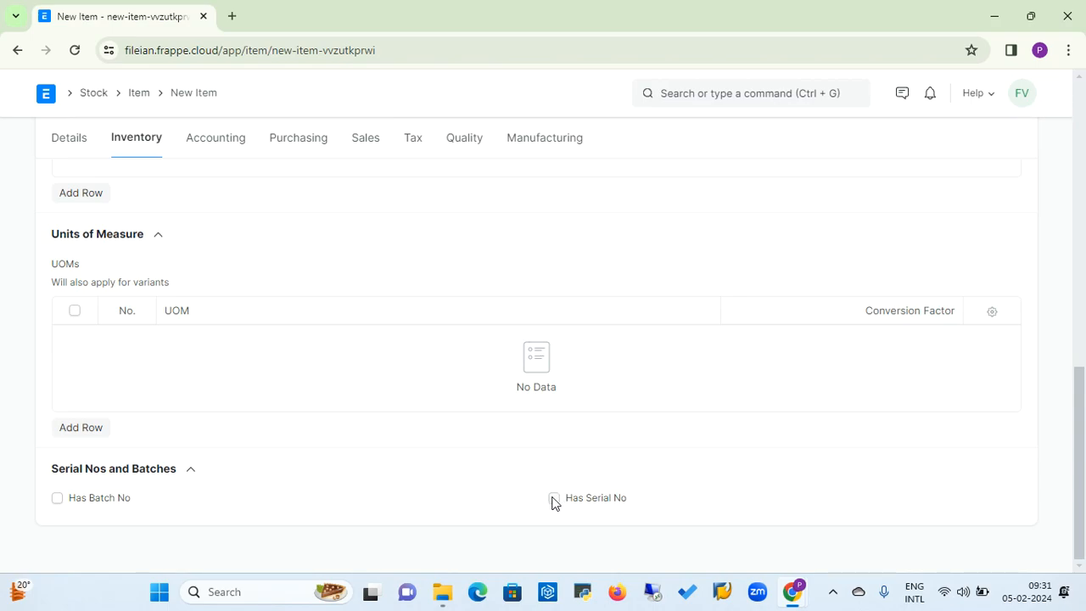
left_click(553, 499)
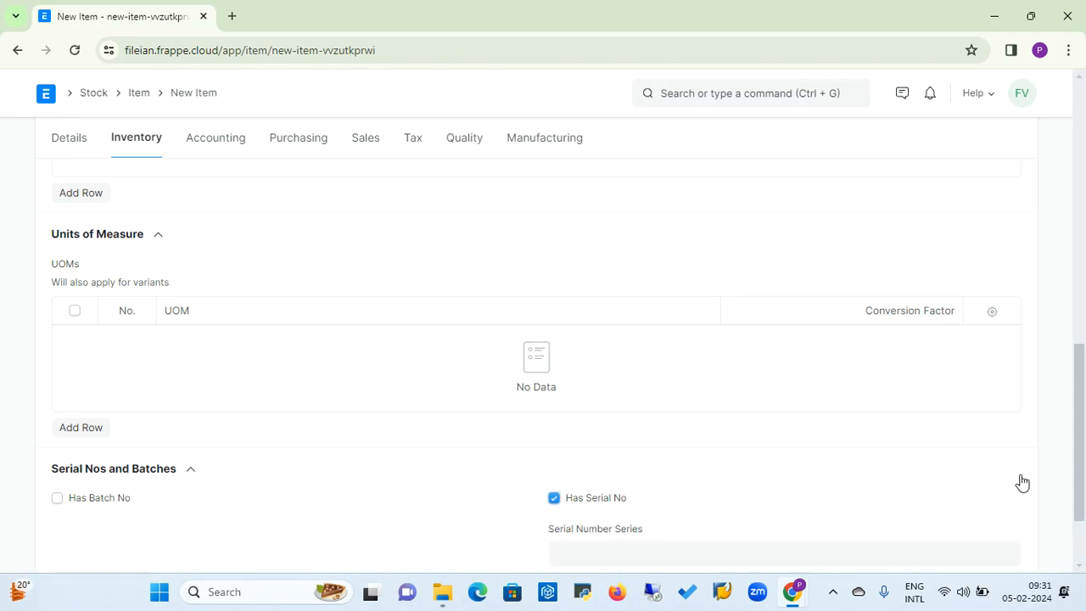
left_click_drag(1078, 450, 1078, 501)
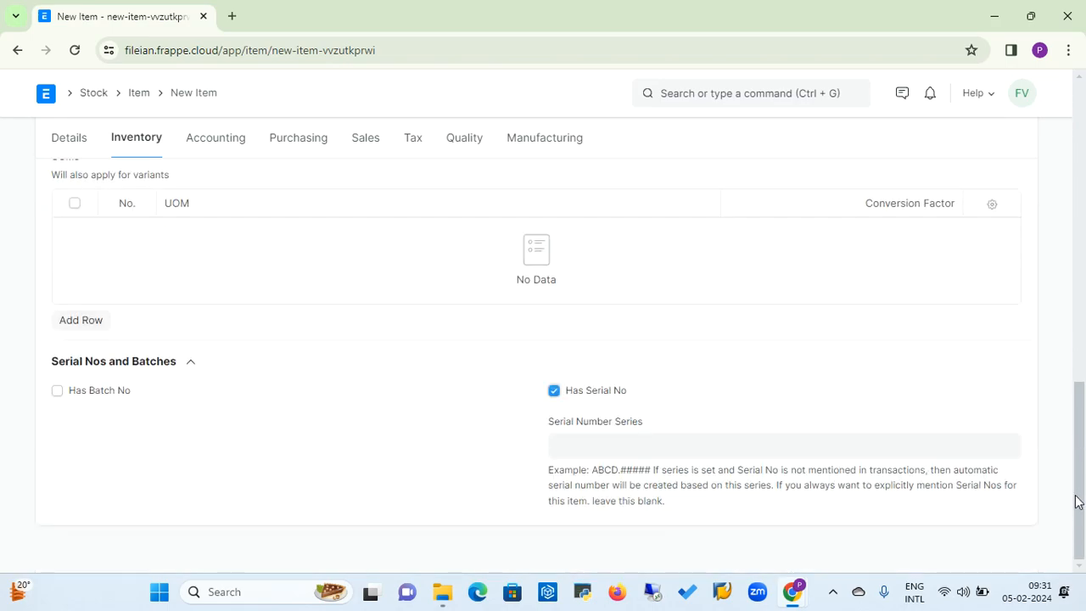
Enter FY2426.##### as the serial number series and turn Has Serial No off again.
left_click(605, 444)
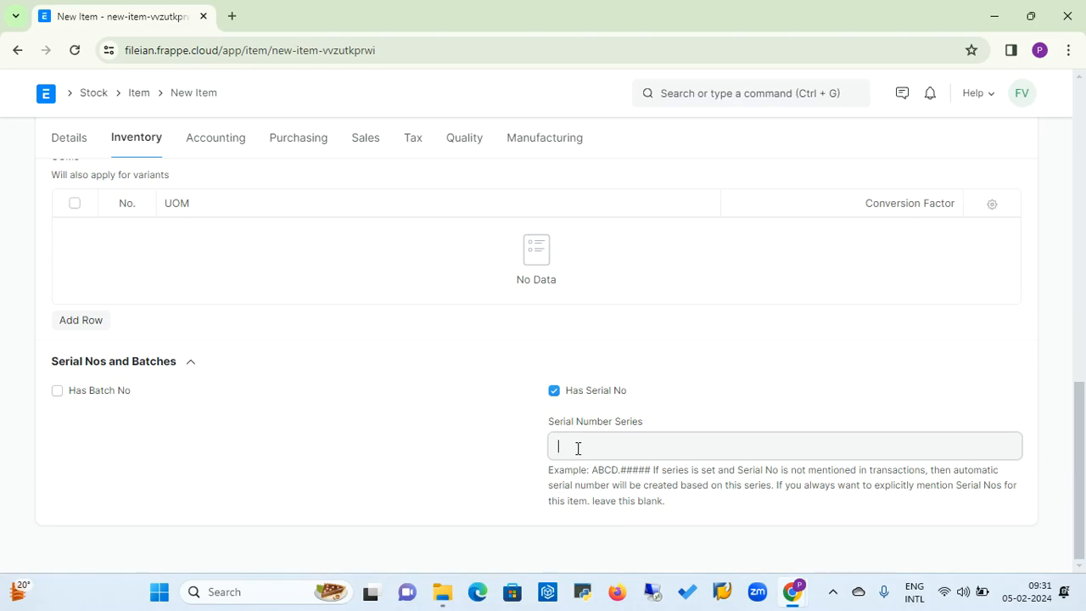
type("2426.#####")
key("Home")
type("FY")
left_click(553, 391)
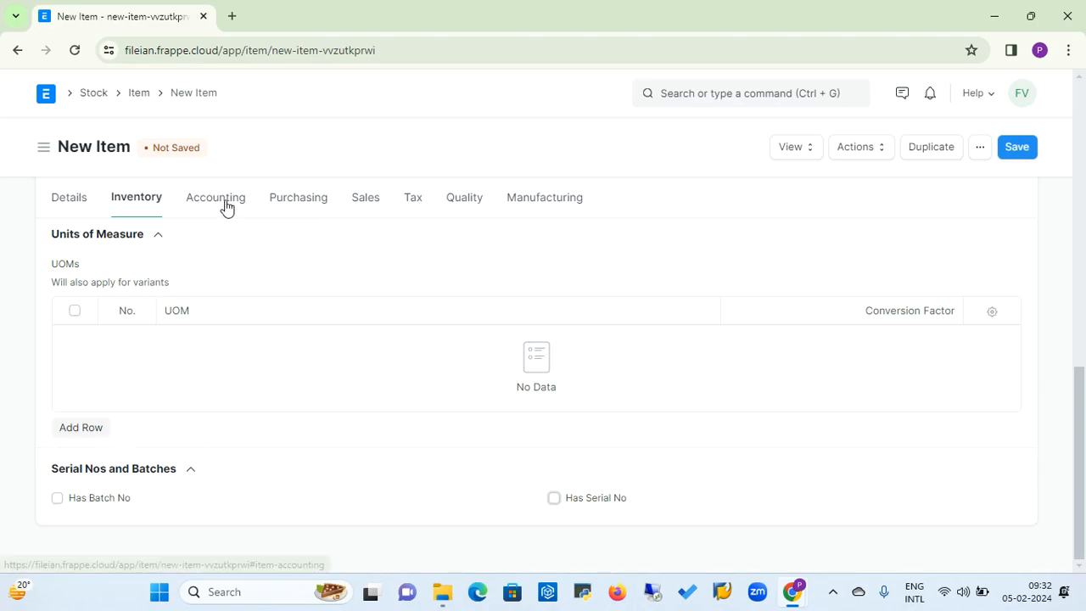
Add an item defaults row for Fileian Ventures Private Limited in the item's accounting settings.
left_click(1079, 263)
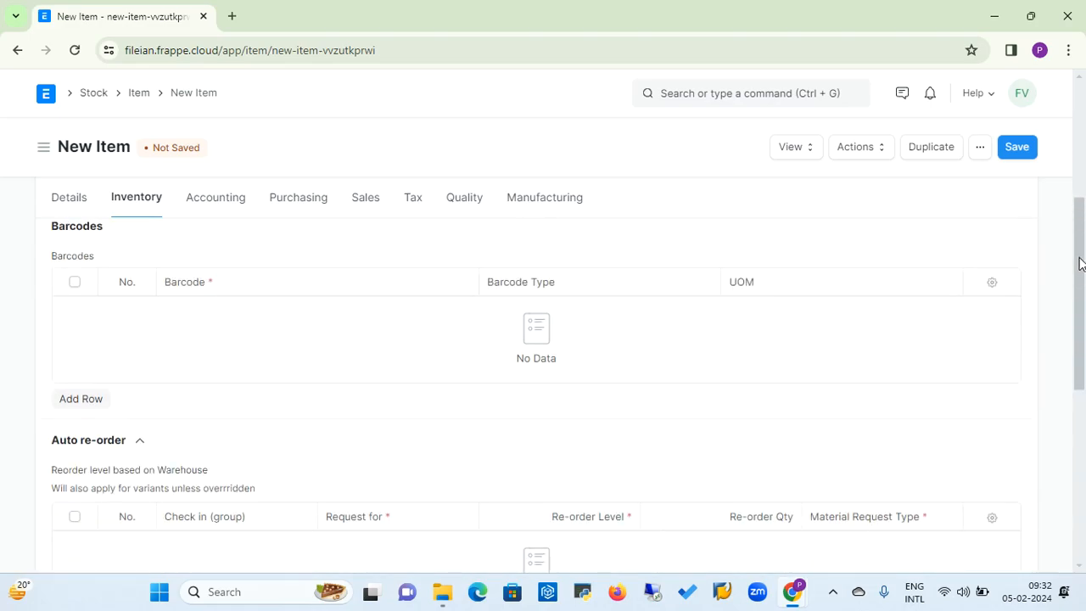
left_click(223, 207)
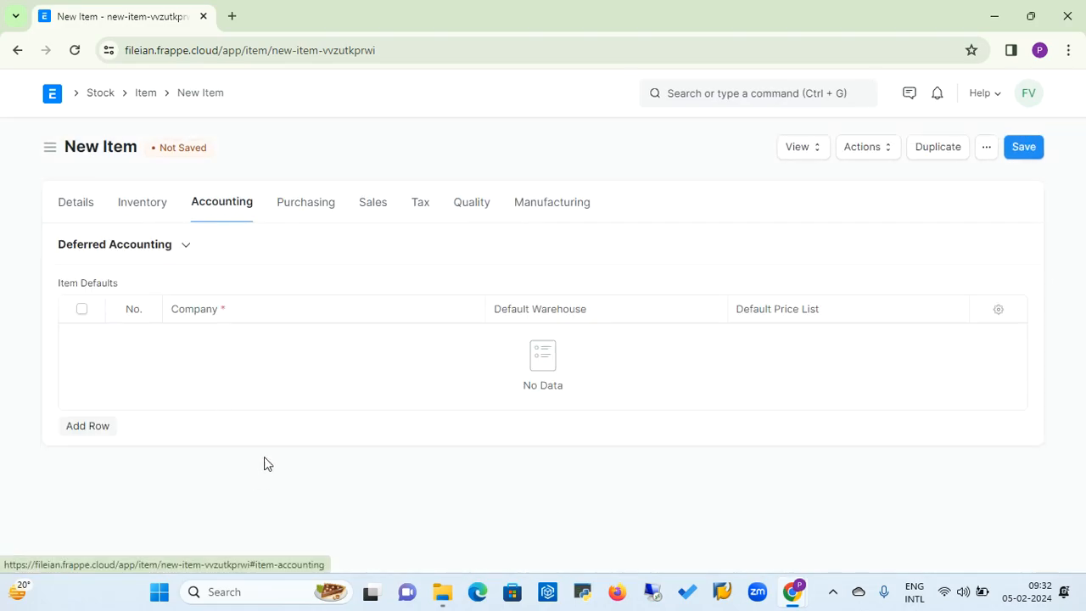
left_click(83, 431)
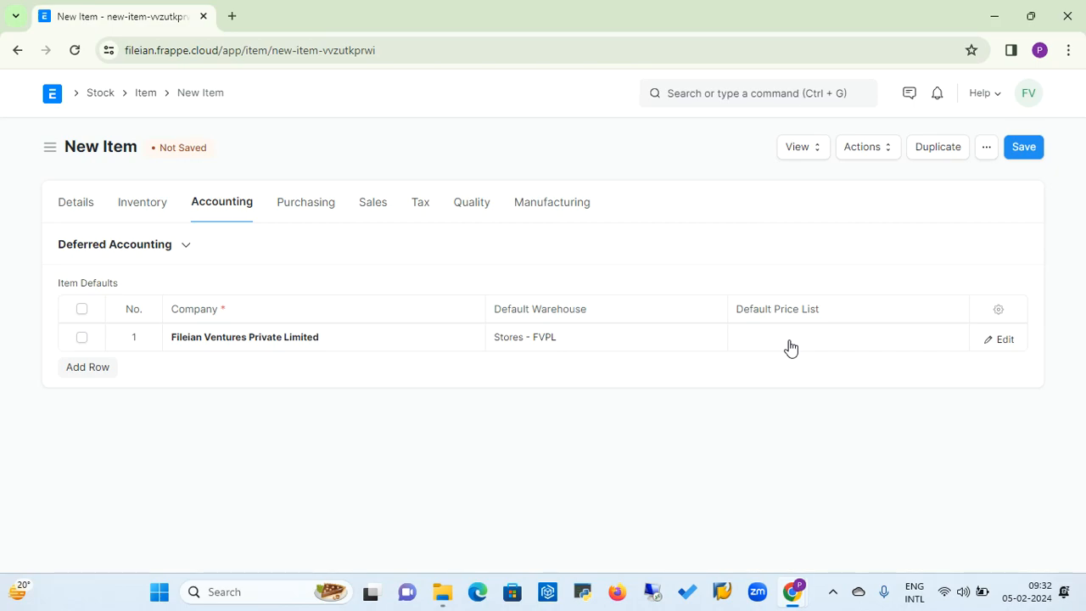
Set the item's default purchase unit of measure to Nos in its purchasing settings.
left_click(318, 210)
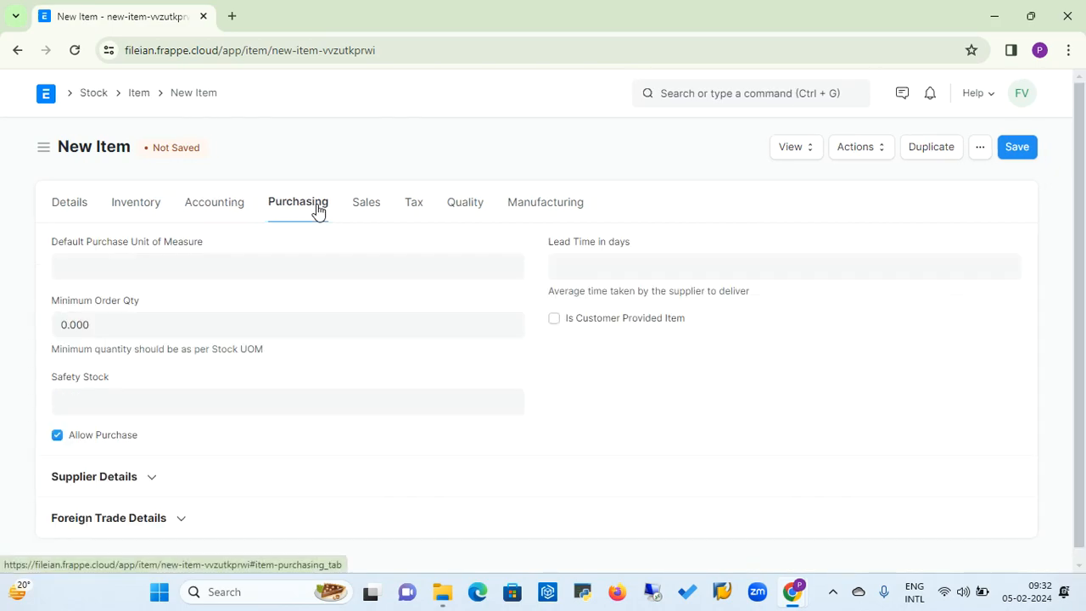
left_click(242, 267)
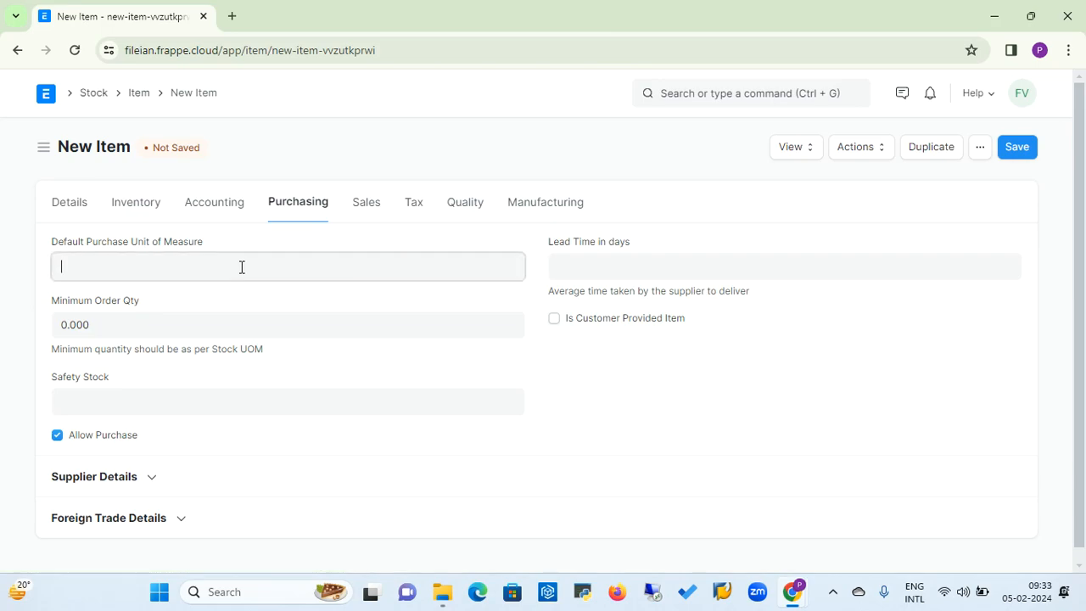
type("No")
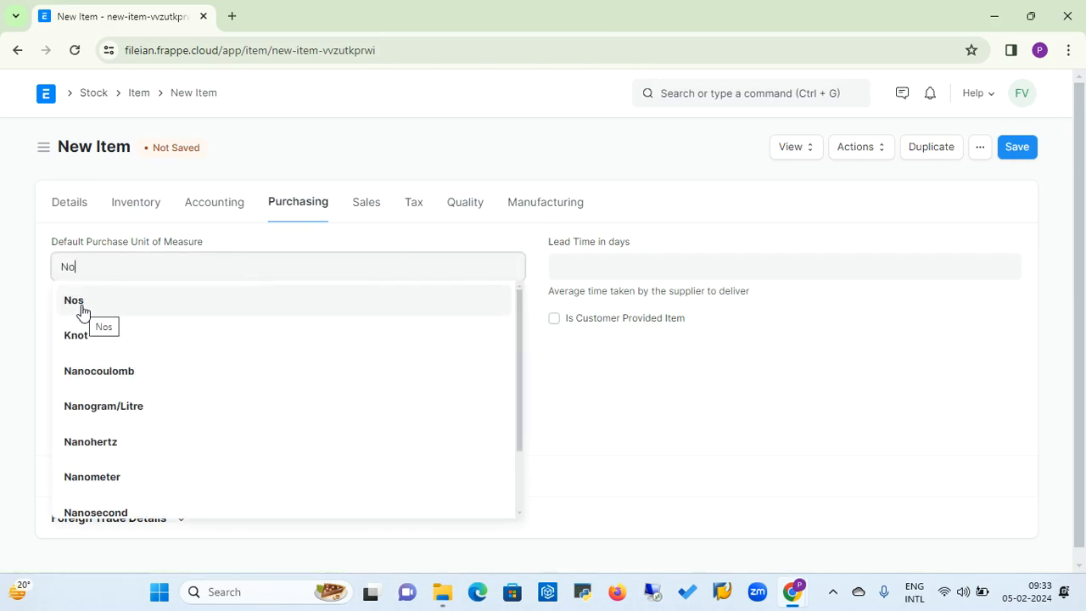
left_click(82, 312)
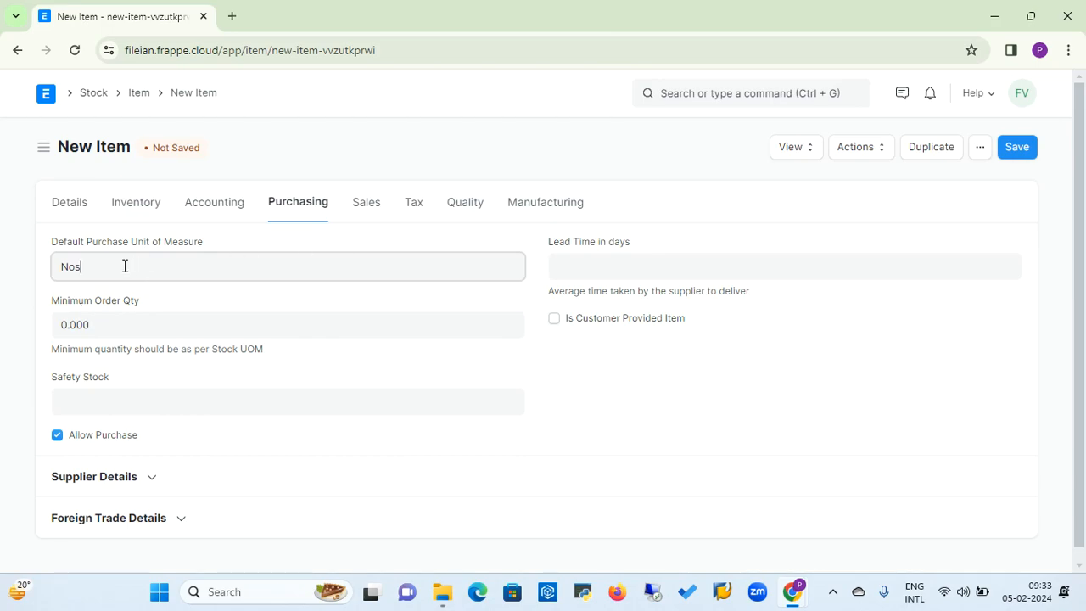
Examine the item's lead time, minimum order quantity, safety stock and foreign trade fields.
left_click(615, 268)
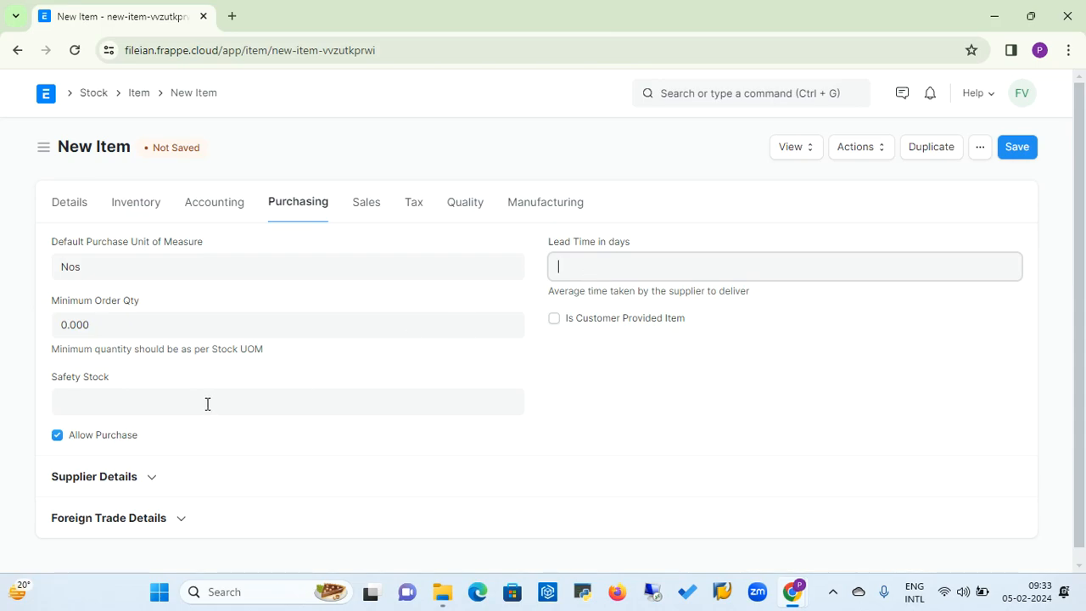
left_click(154, 324)
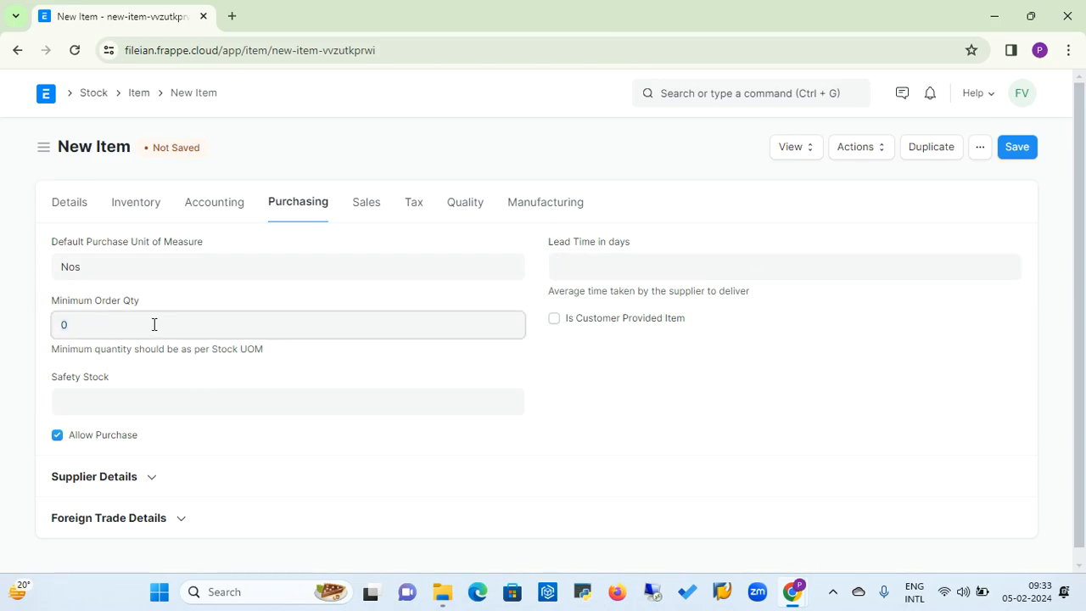
left_click(102, 397)
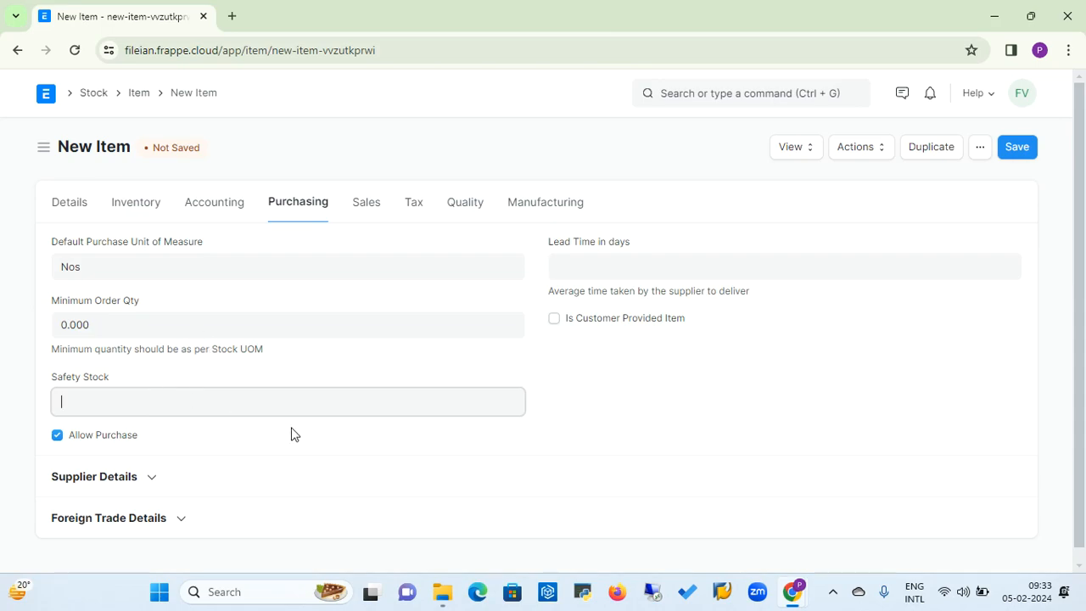
left_click(181, 520)
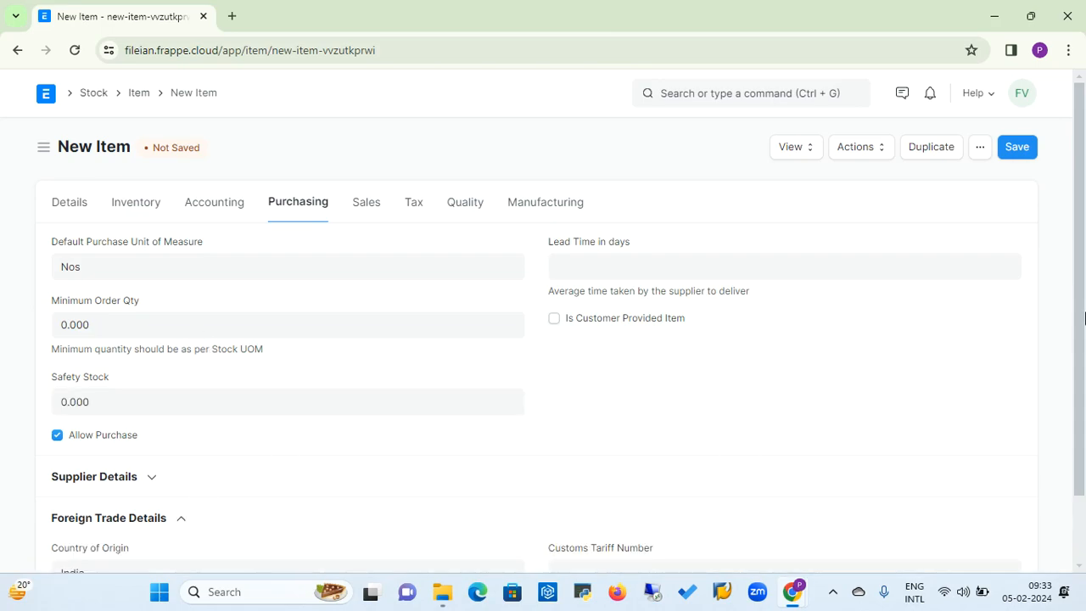
left_click_drag(1082, 305, 1082, 447)
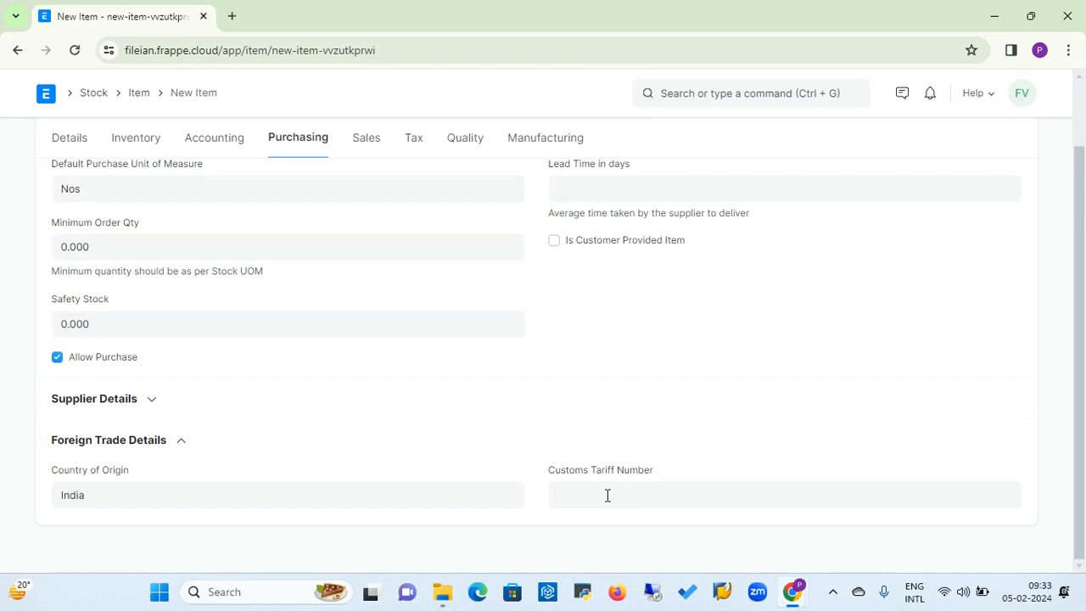
Set the item's default sales unit of measure to Nos and open the Max Discount (%) value for entry.
left_click(366, 140)
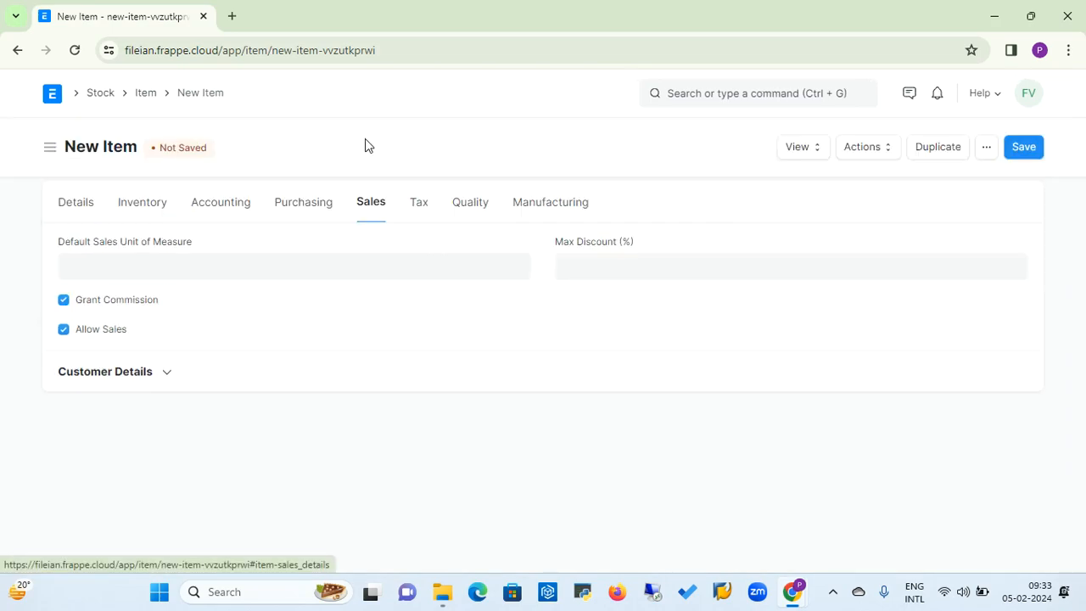
left_click(200, 265)
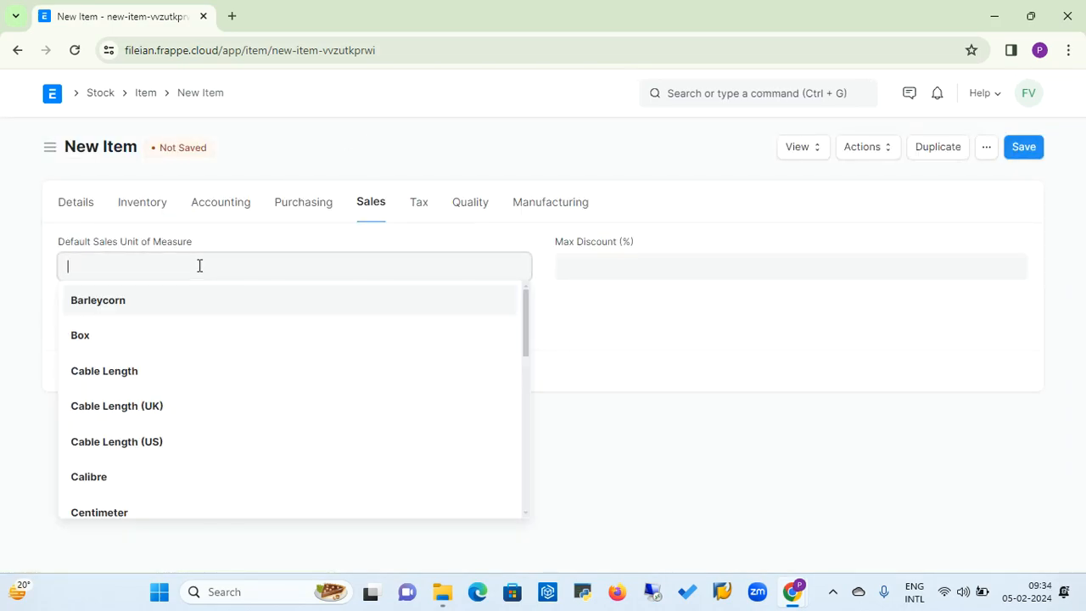
type("No")
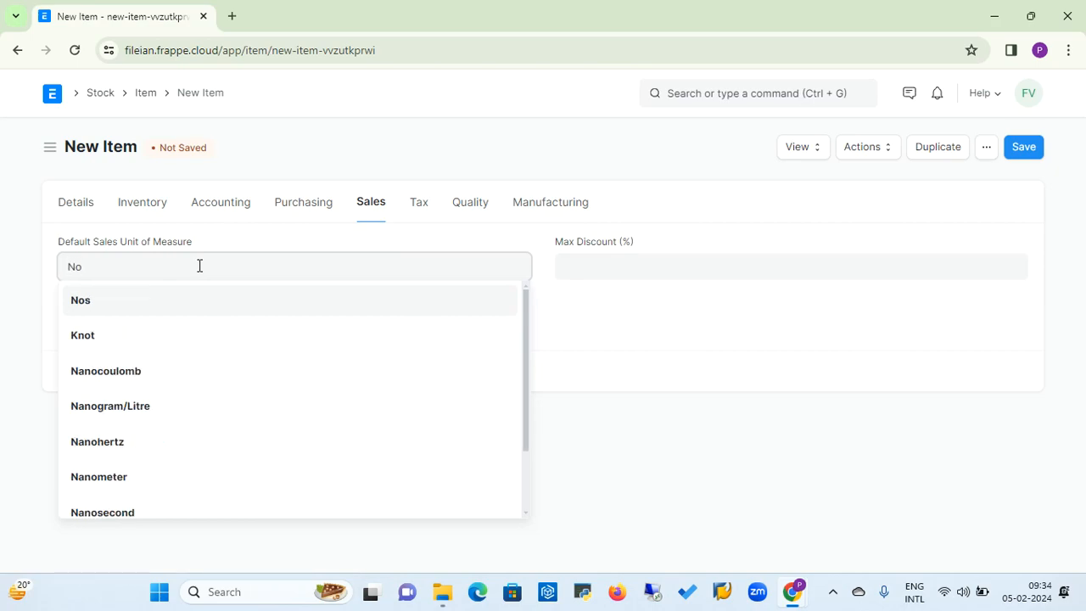
left_click(88, 303)
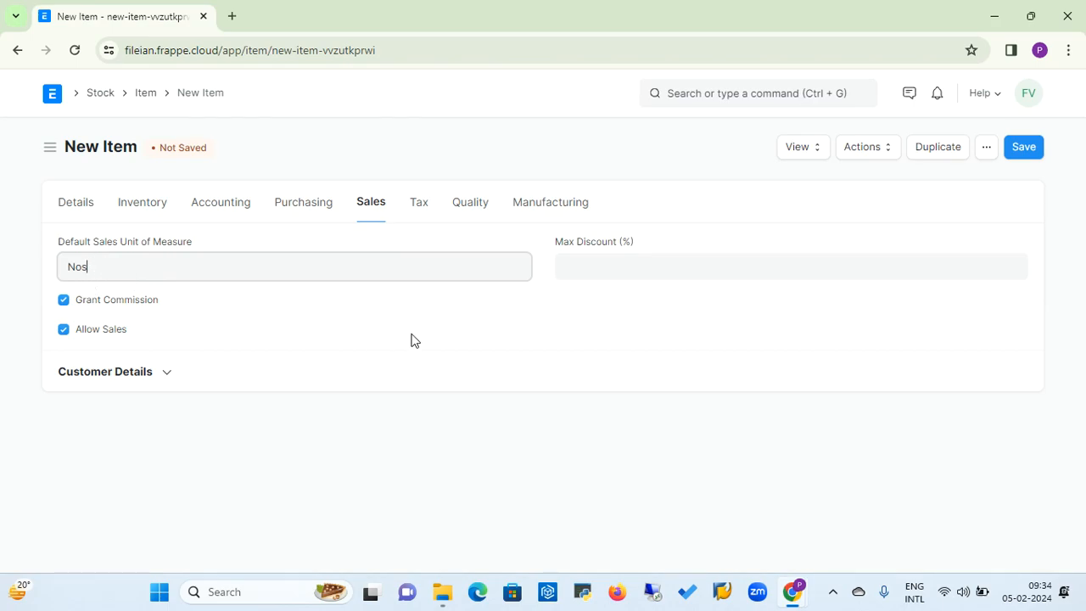
left_click(589, 268)
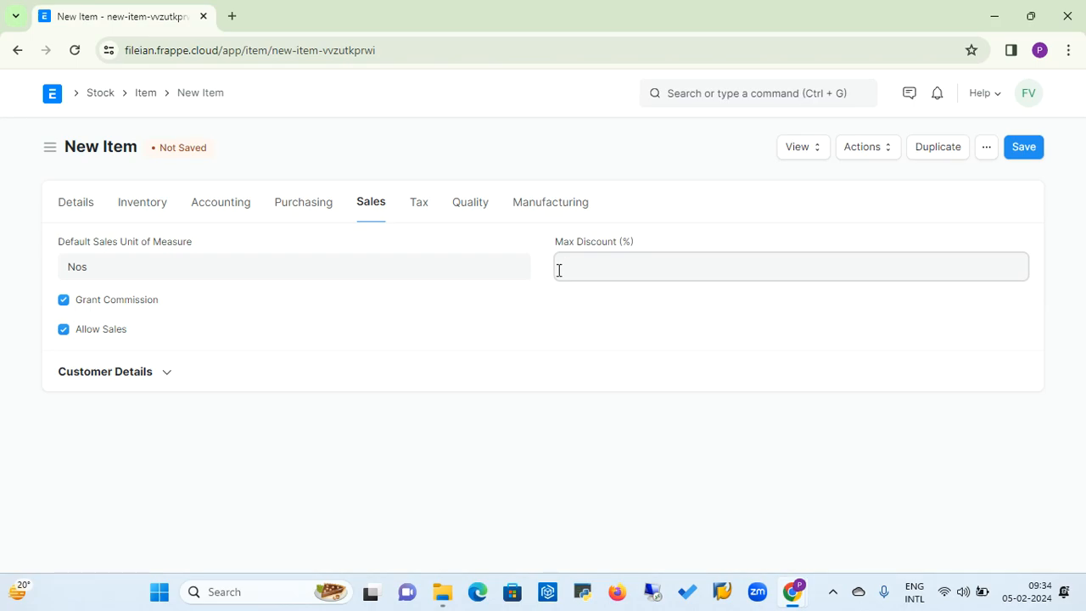
Add a row to the item's taxes with the item tax template GST 18% - EL.
left_click(559, 269)
left_click(424, 206)
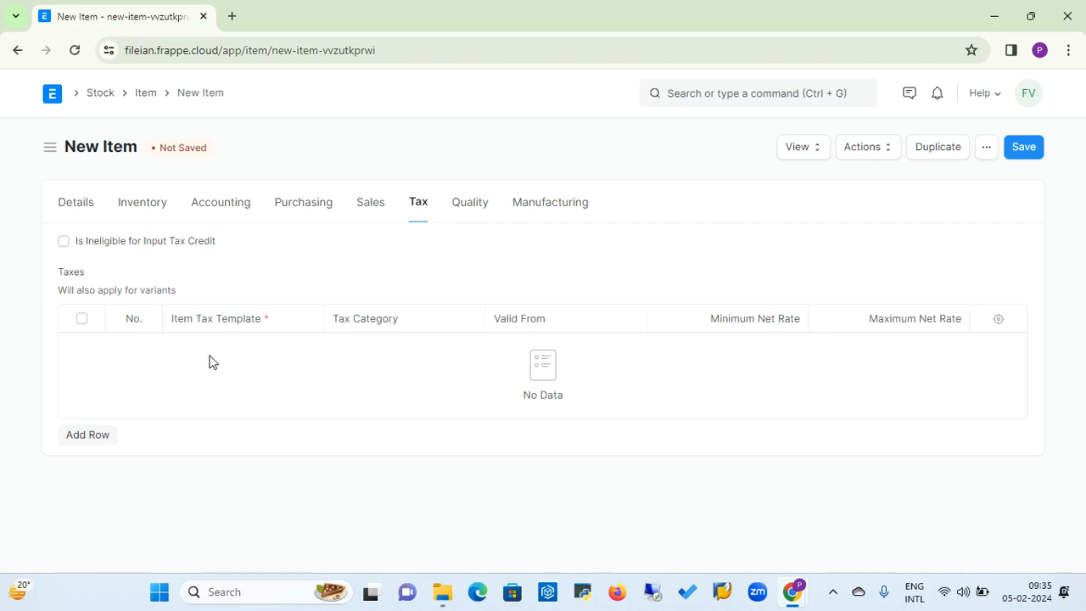
left_click(84, 439)
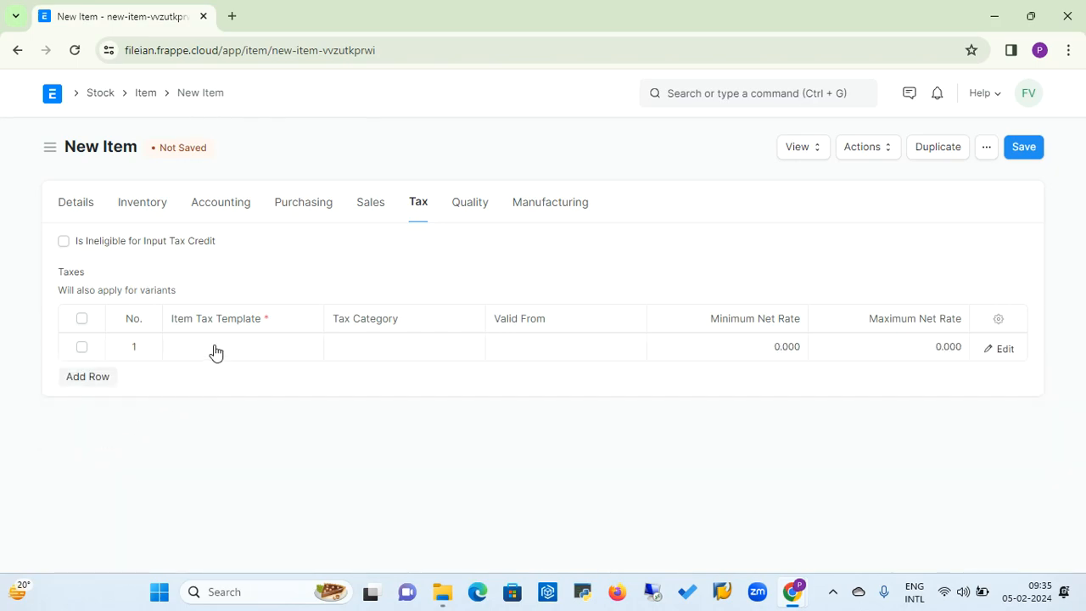
left_click(216, 347)
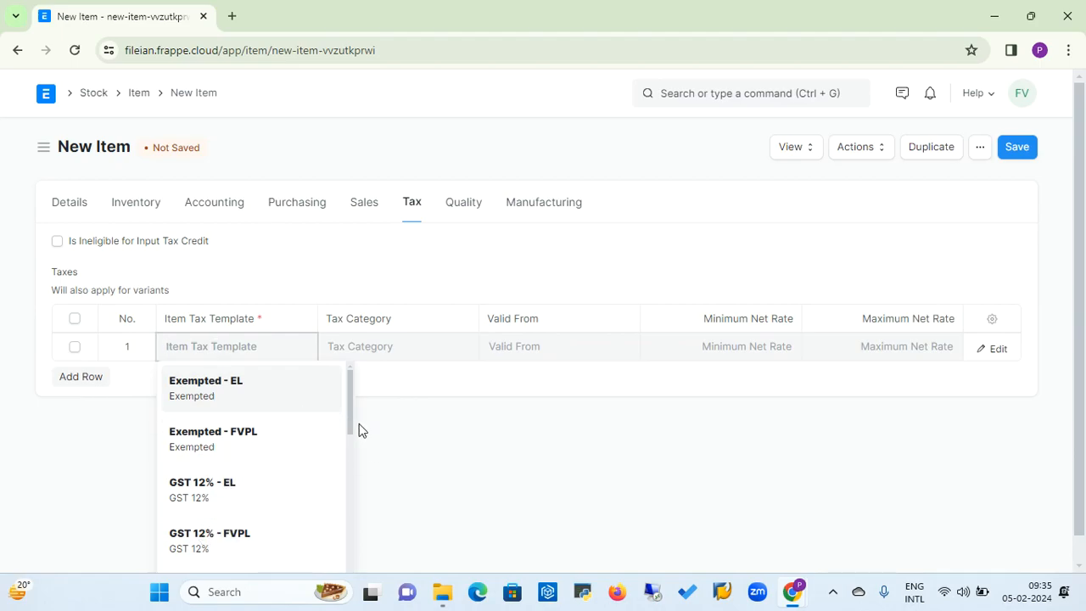
scroll(350, 421, "down", 1)
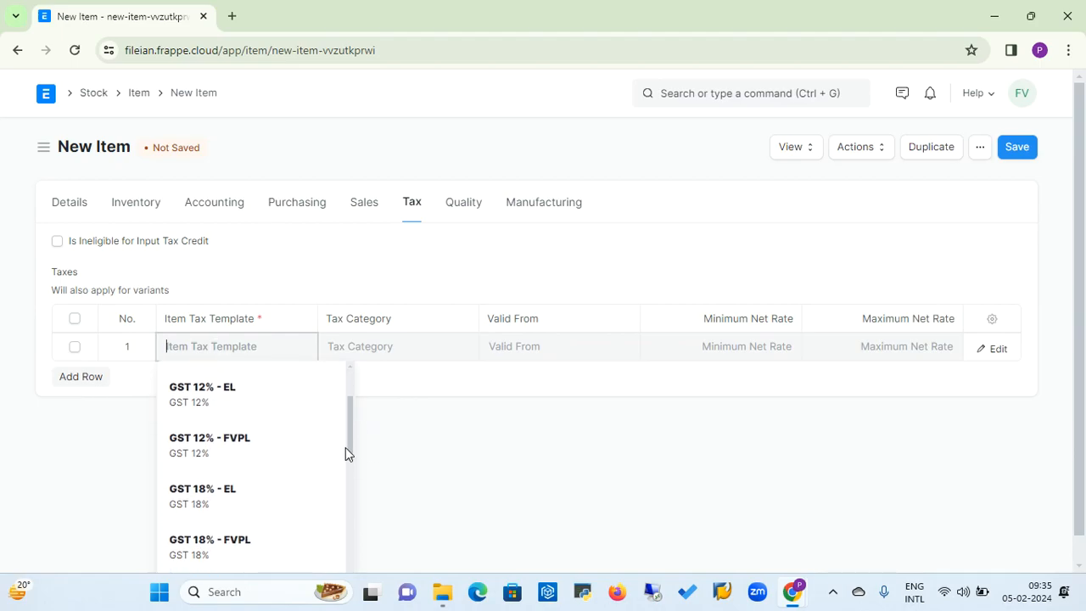
left_click(204, 497)
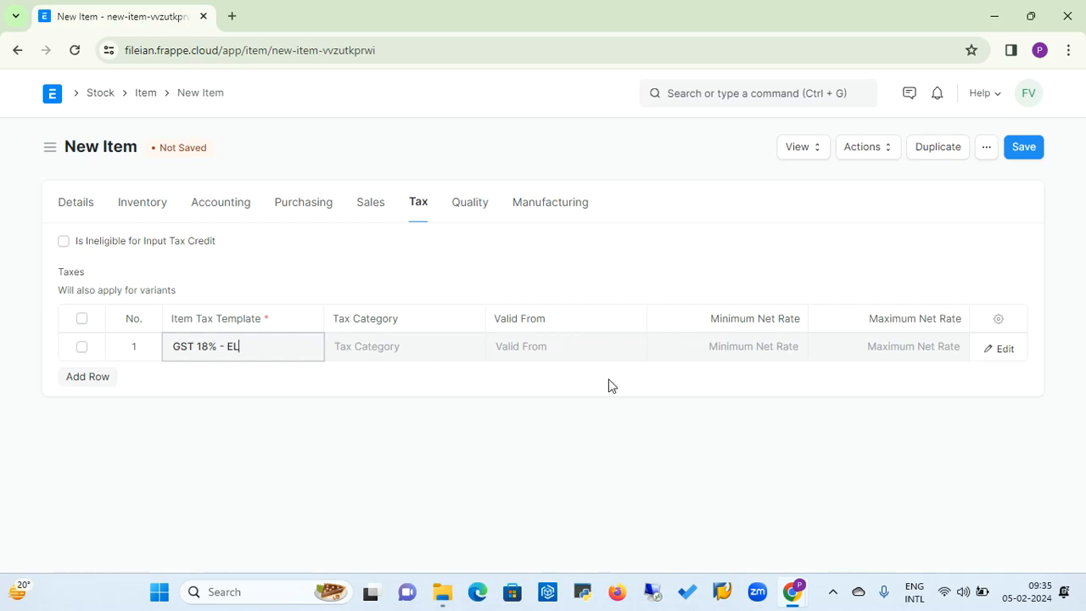
Examine the item's quality inspection options and its manufacturing settings.
left_click(485, 211)
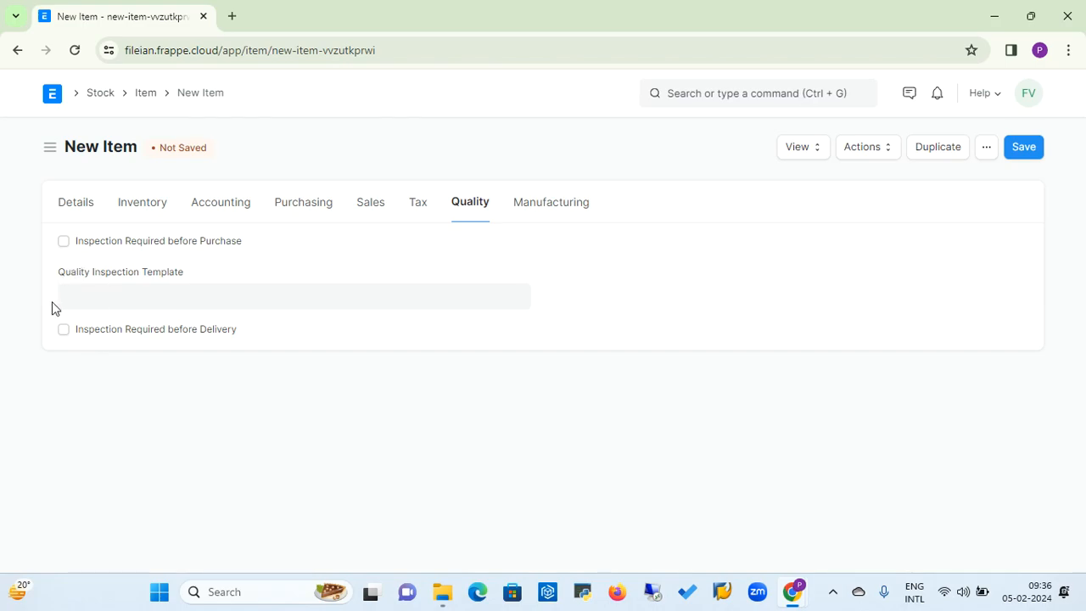
left_click(102, 297)
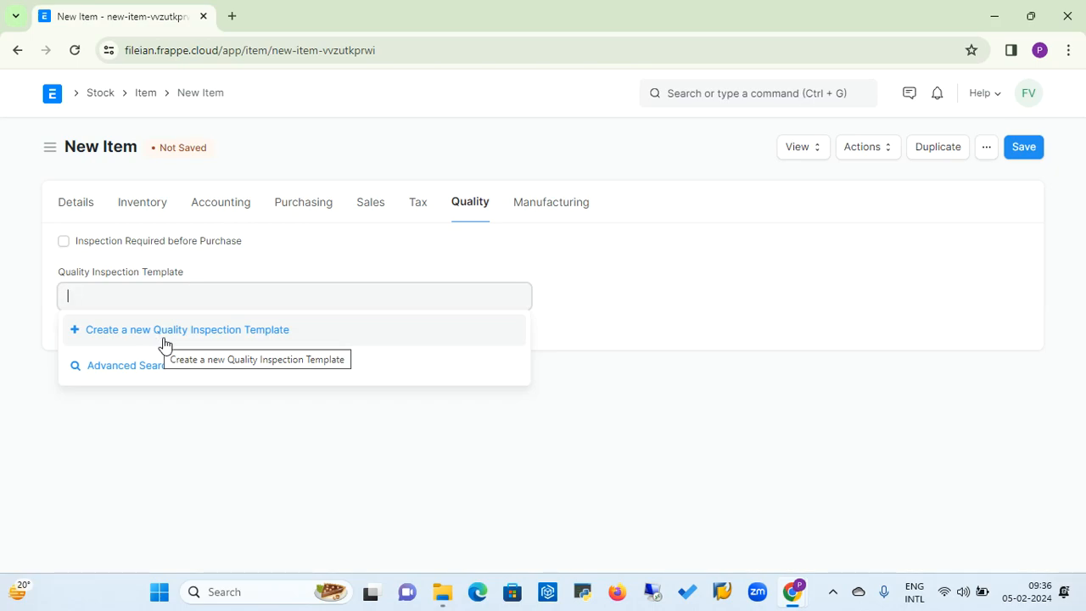
left_click(441, 244)
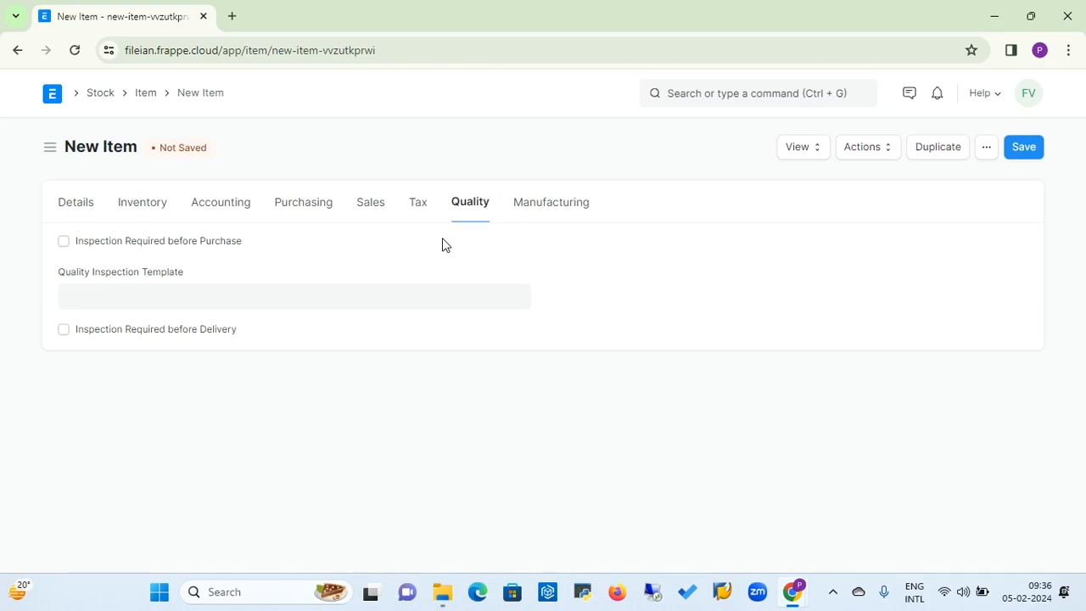
left_click(563, 205)
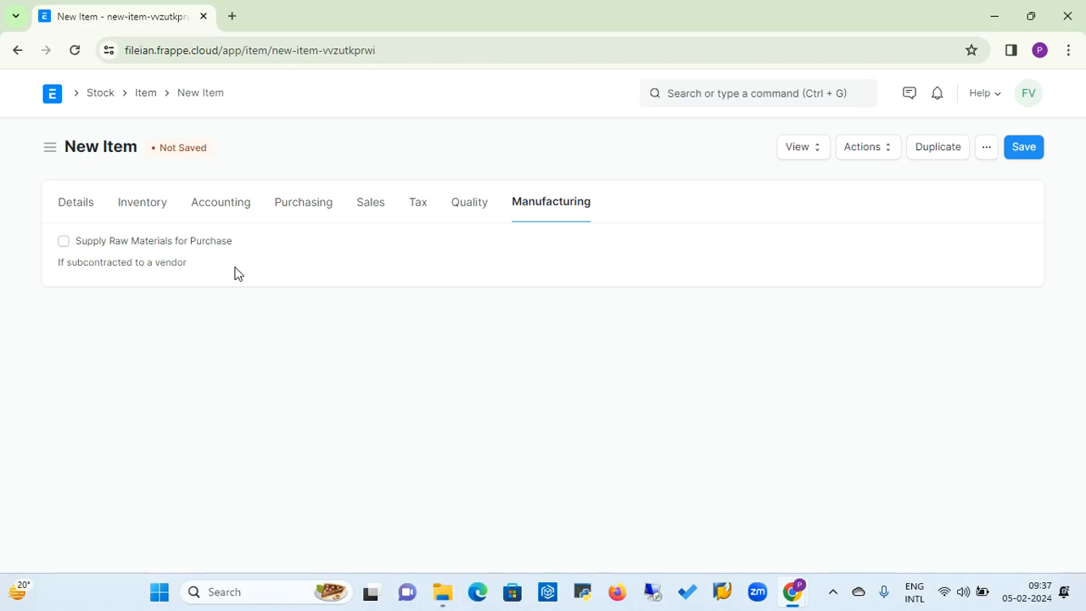
Leave the item form and open the Material Request list from the Buying workspace's shortcuts.
left_click(100, 93)
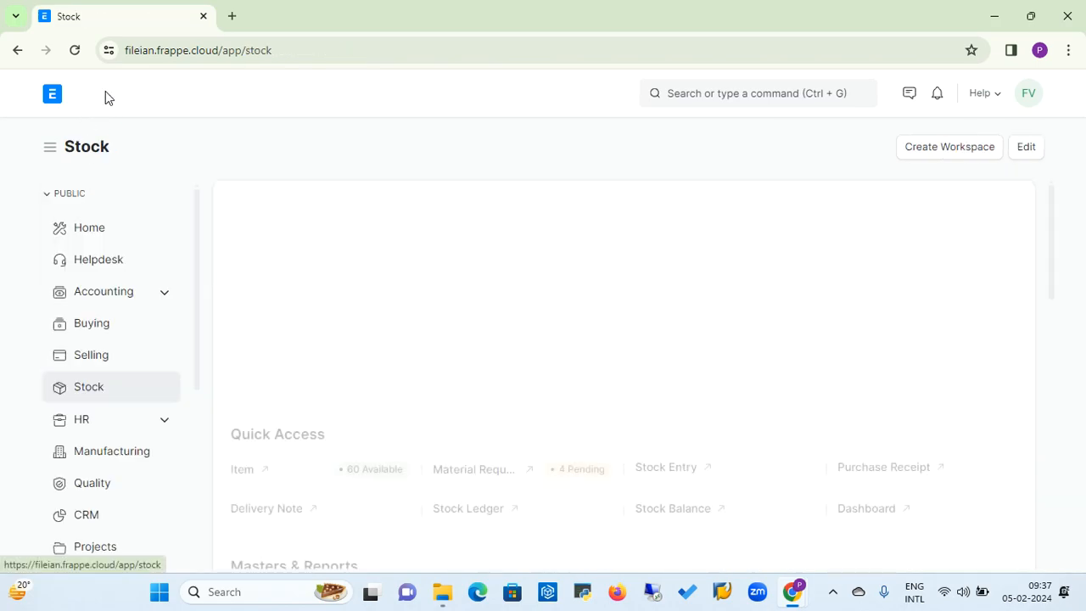
left_click(90, 329)
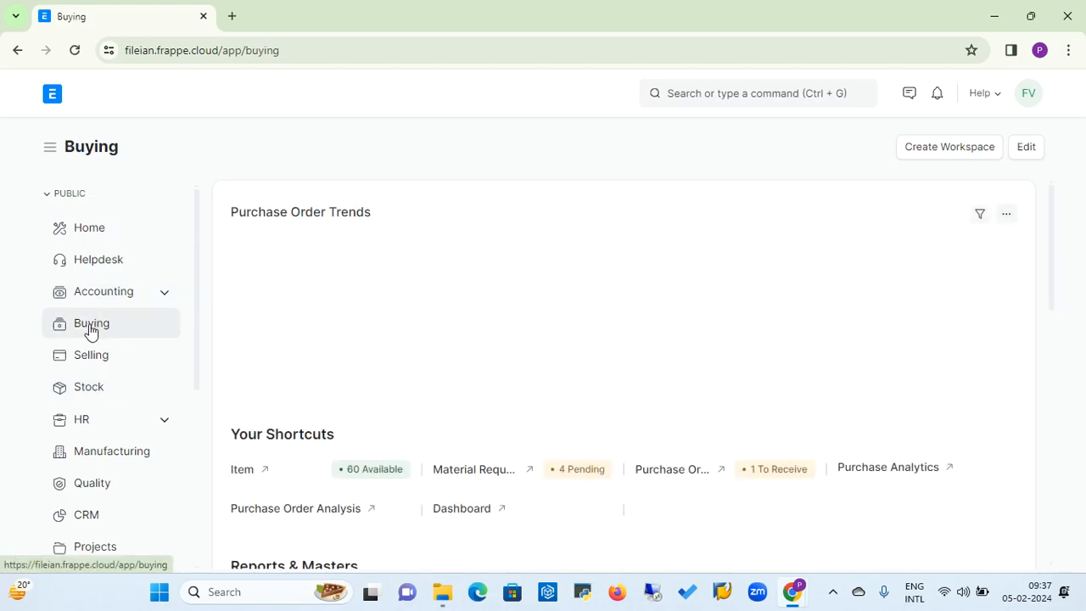
right_click(1052, 296)
left_click(1052, 263)
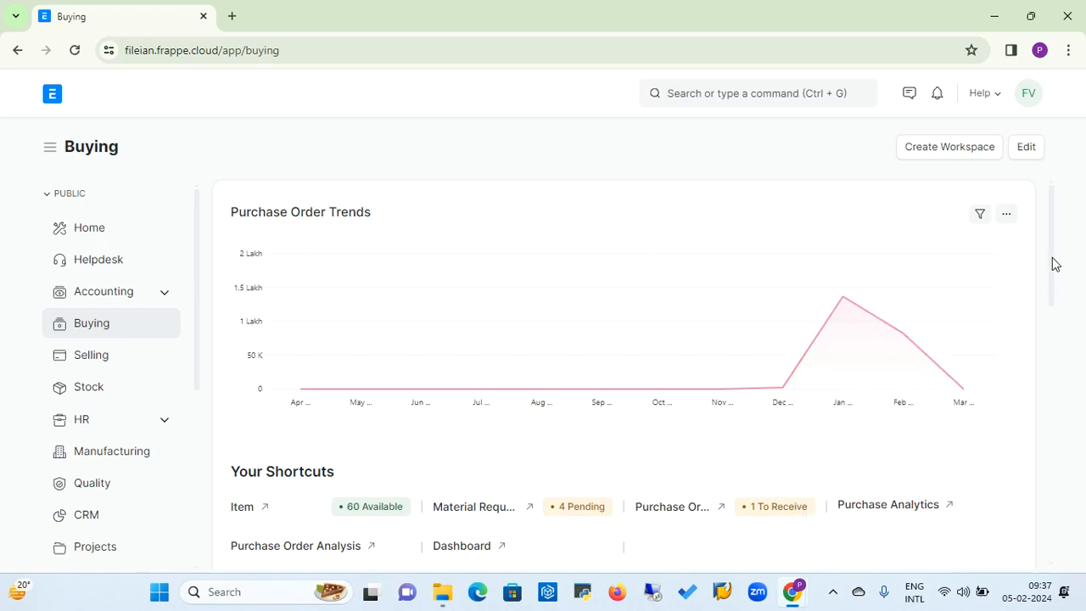
left_click_drag(1051, 262, 1049, 293)
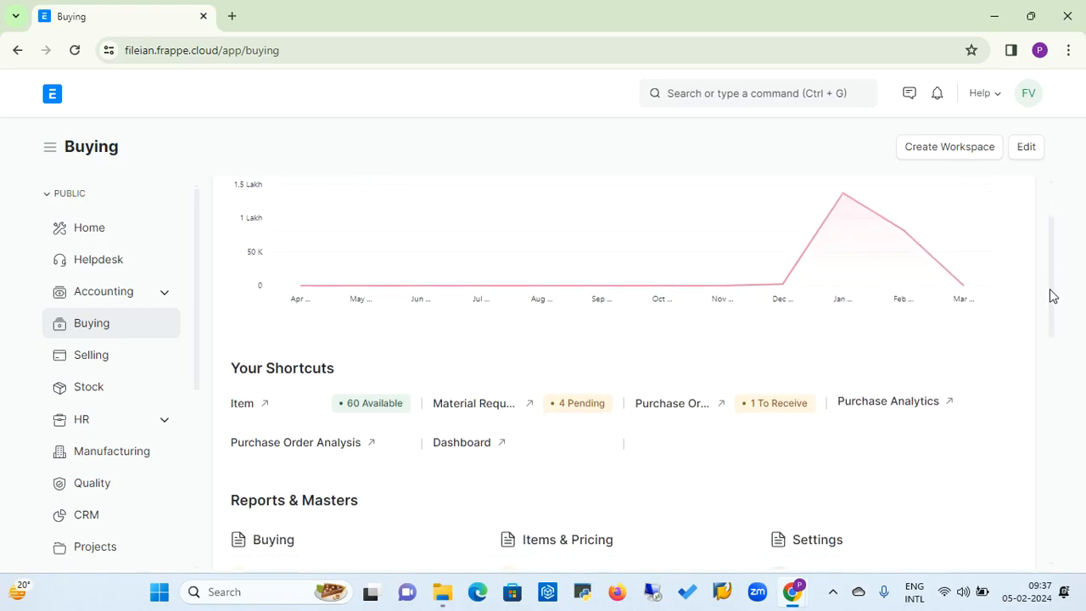
left_click(478, 412)
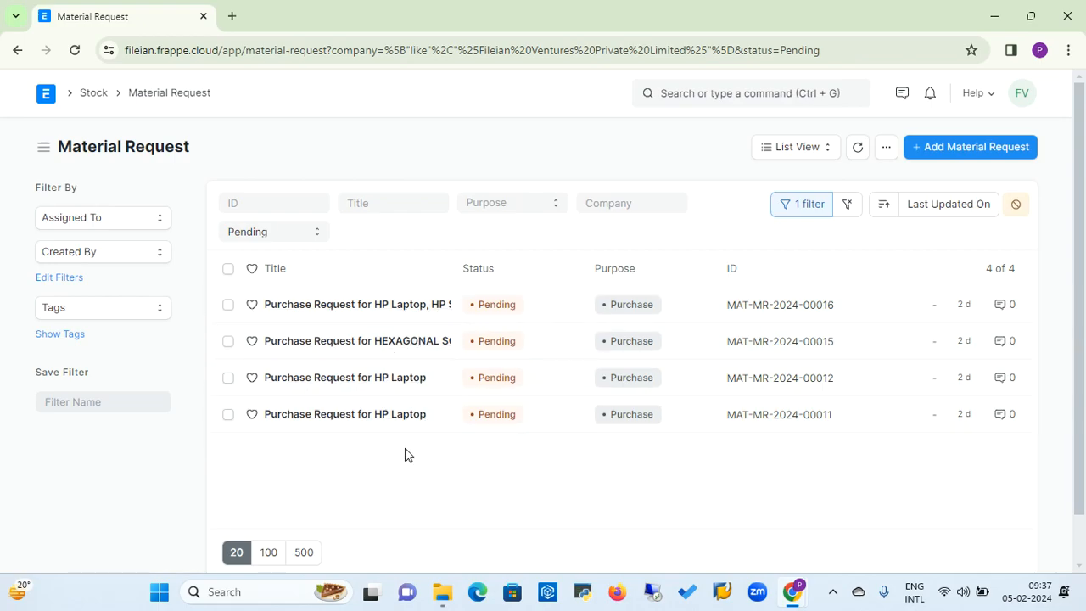
Start a new material request and set its Required By date to 06-02-2024.
left_click(985, 151)
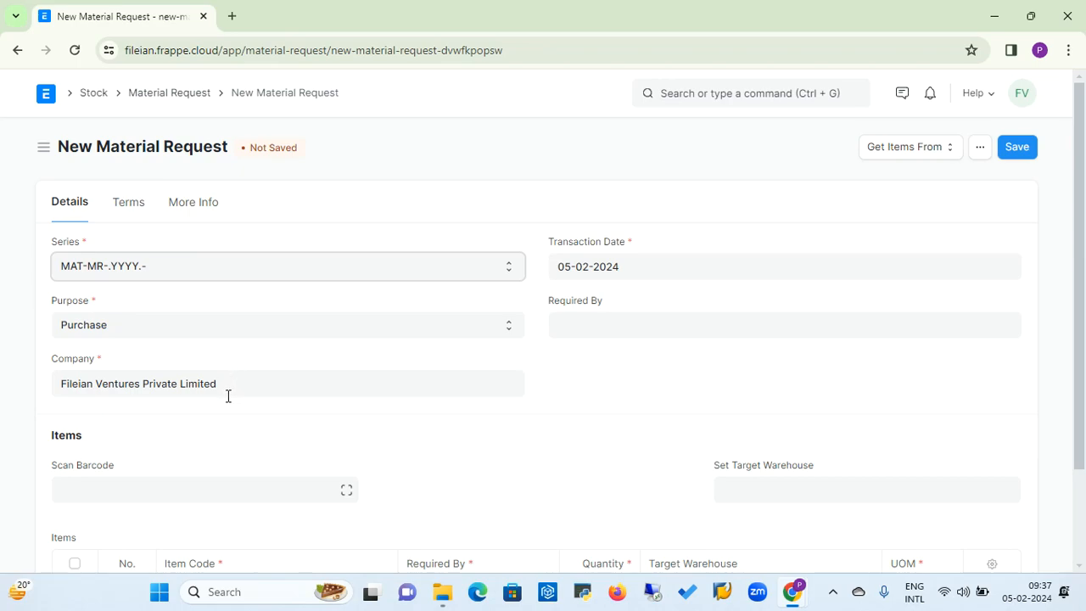
left_click(699, 326)
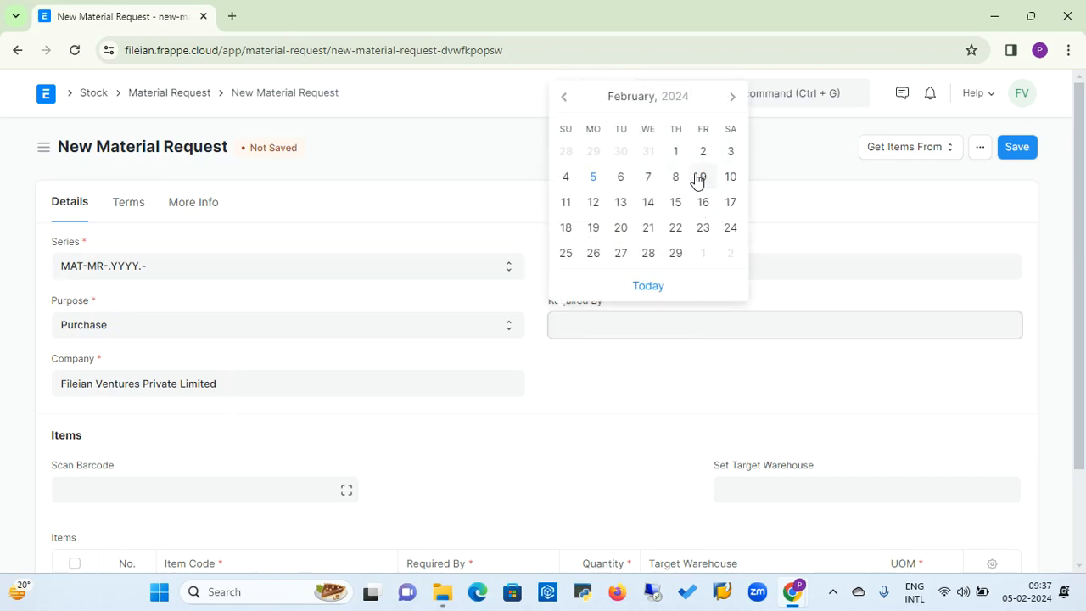
left_click(620, 180)
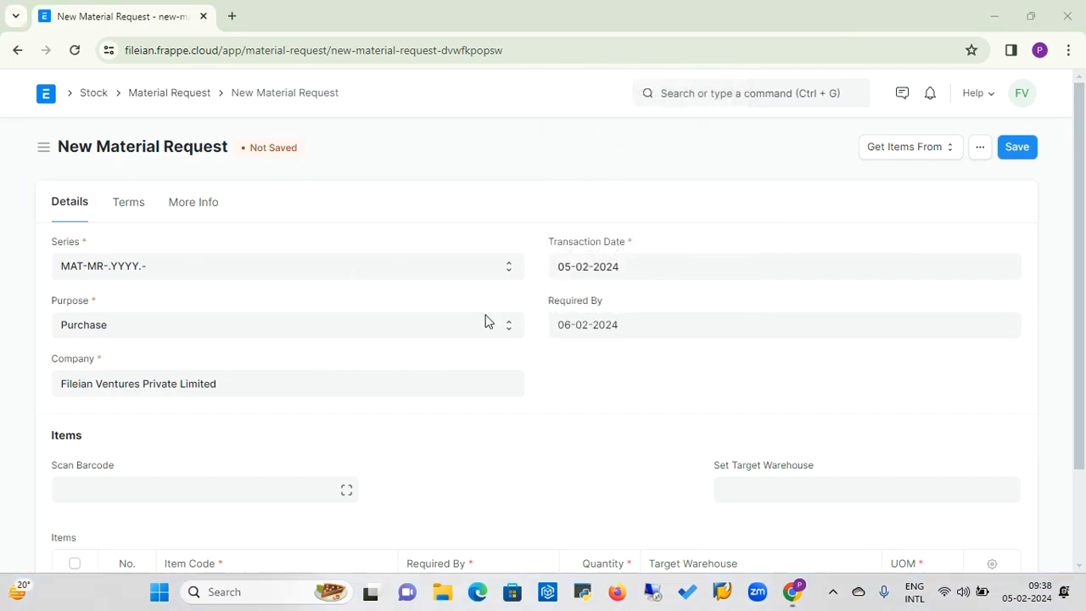
left_click(635, 330)
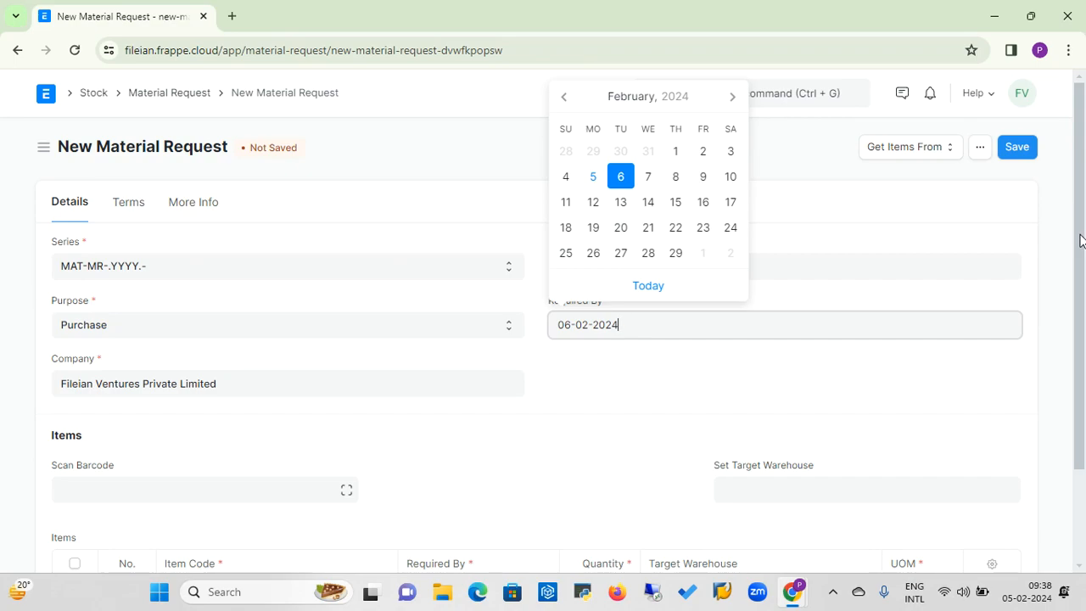
Fill the first item row with item code 12345, quantity 1 and target warehouse Stores - FVPL.
left_click_drag(1080, 241, 1079, 355)
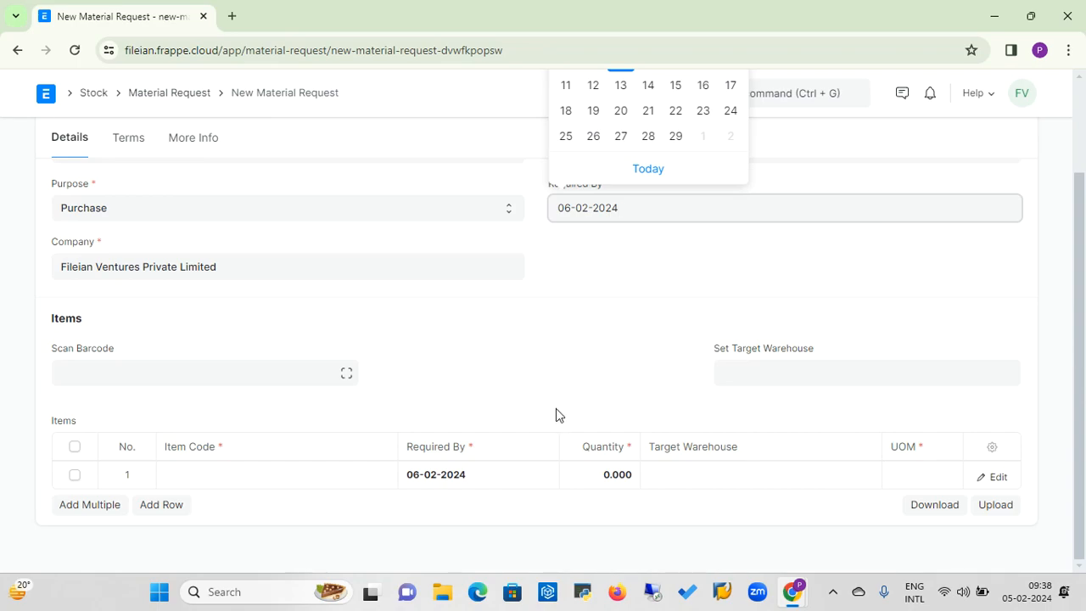
left_click(199, 476)
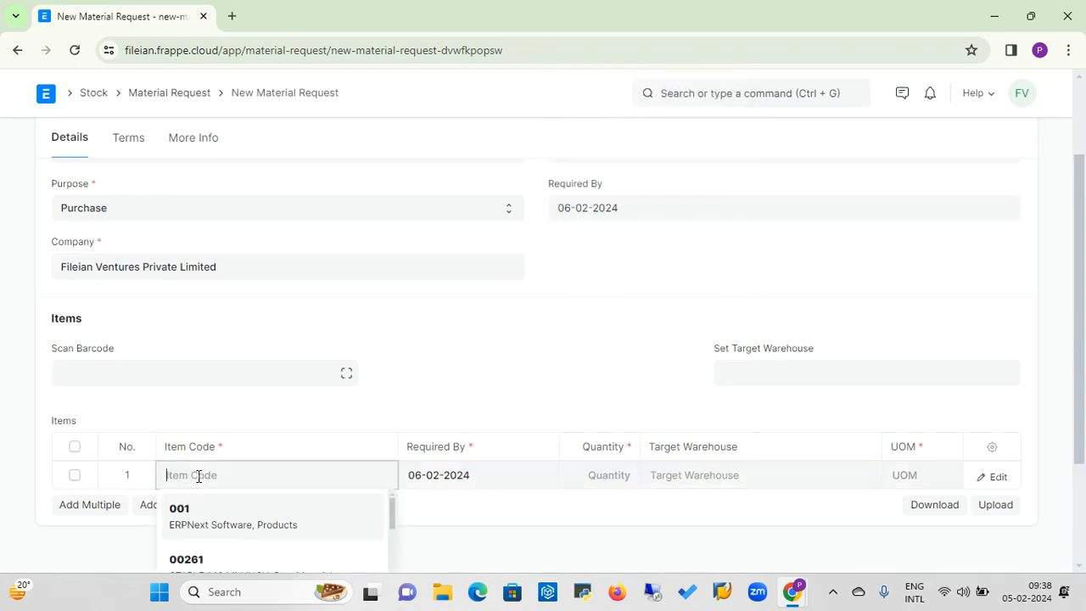
type("12345")
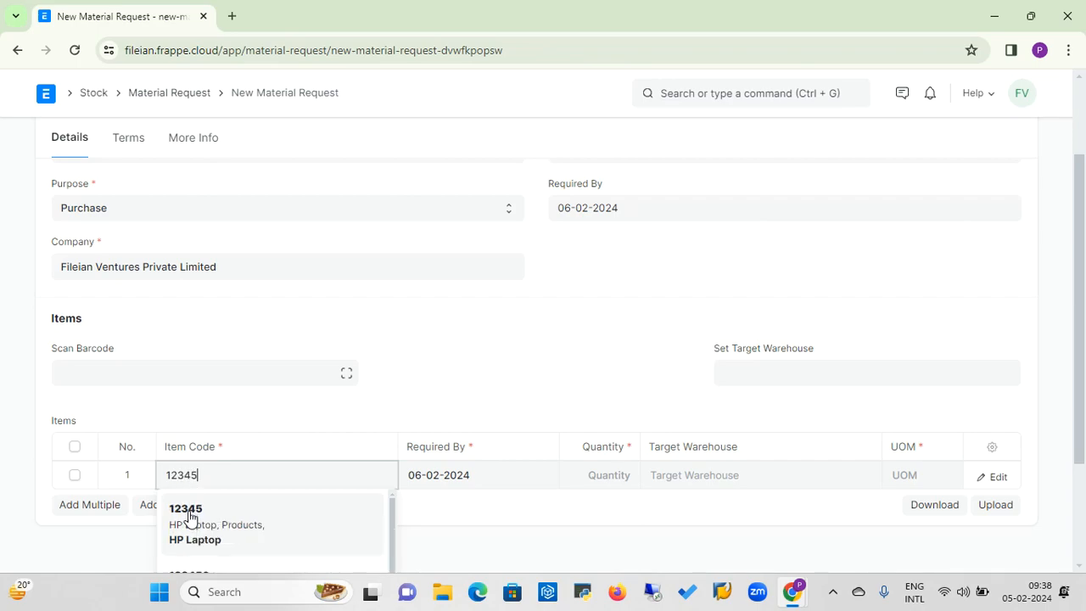
left_click(190, 517)
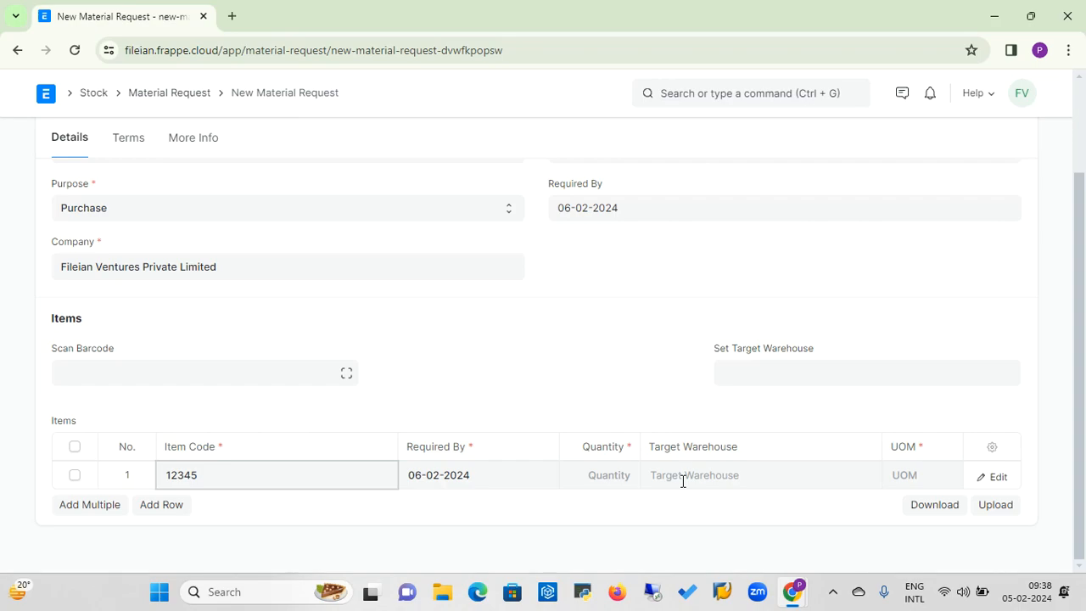
left_click(628, 477)
left_click(742, 476)
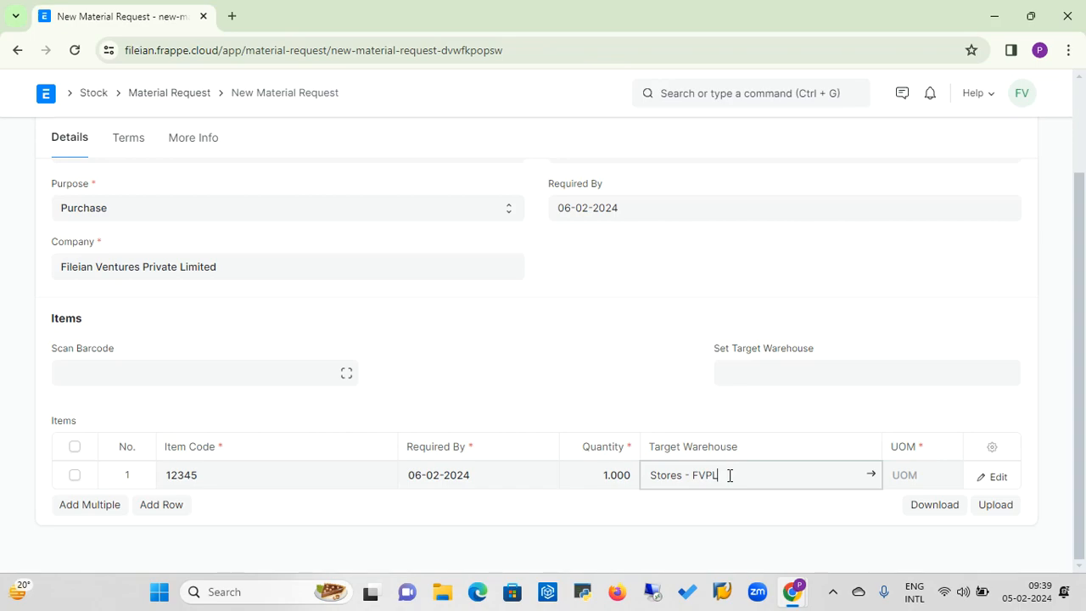
left_click(755, 375)
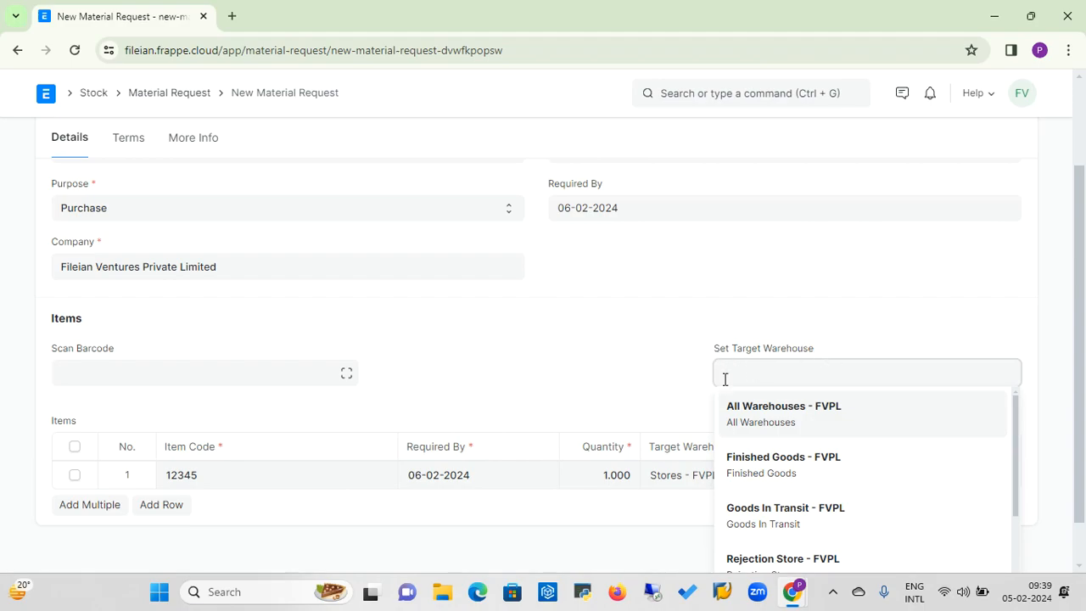
left_click(755, 340)
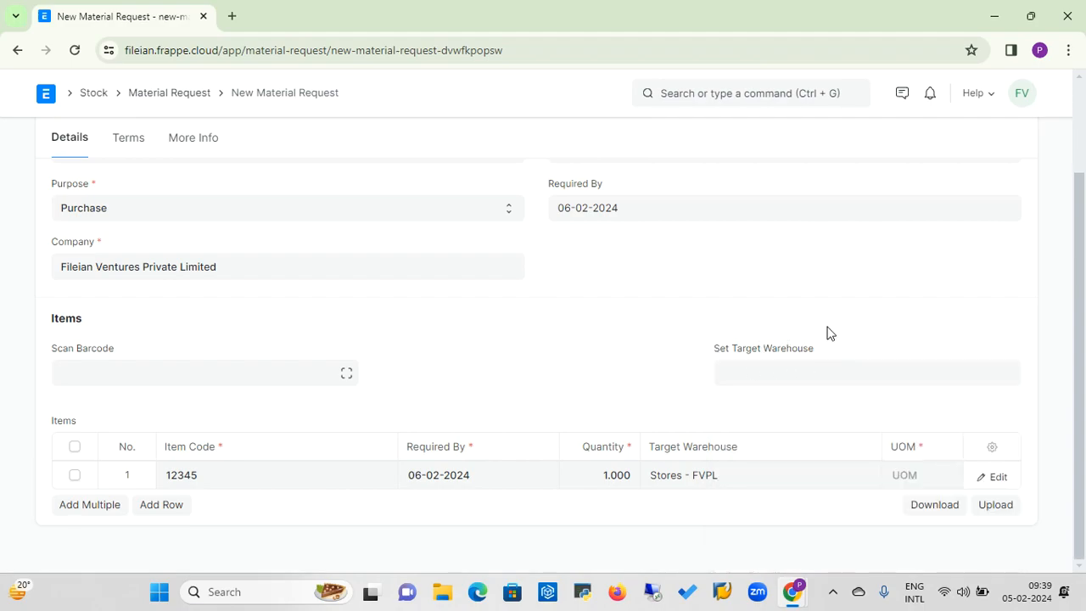
Apply the Delivery Terms & Condition template to the material request and save the request.
left_click_drag(1083, 331, 1083, 231)
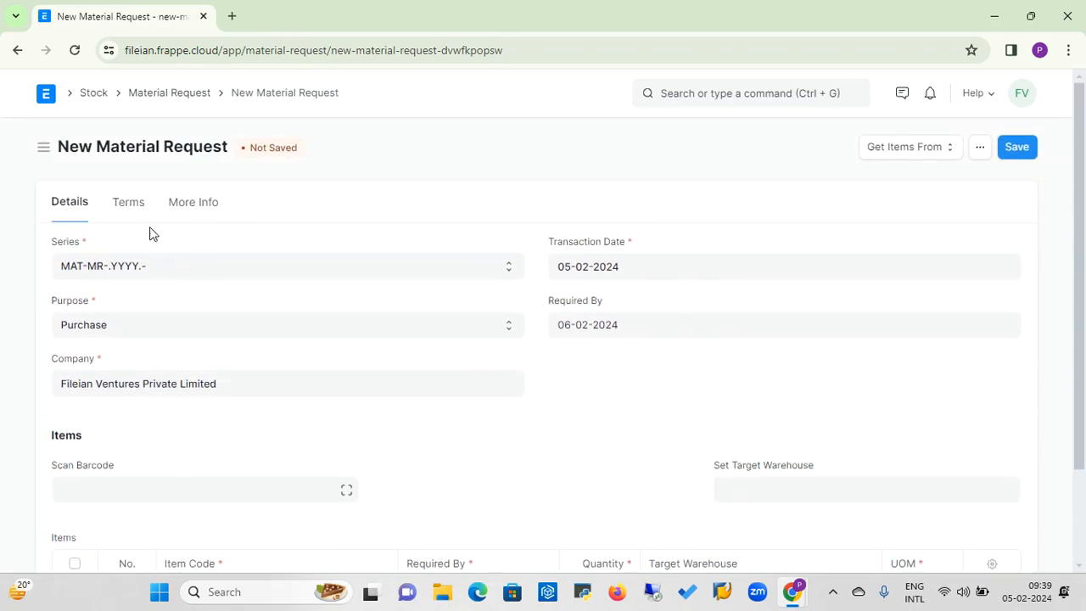
left_click(132, 204)
left_click(105, 263)
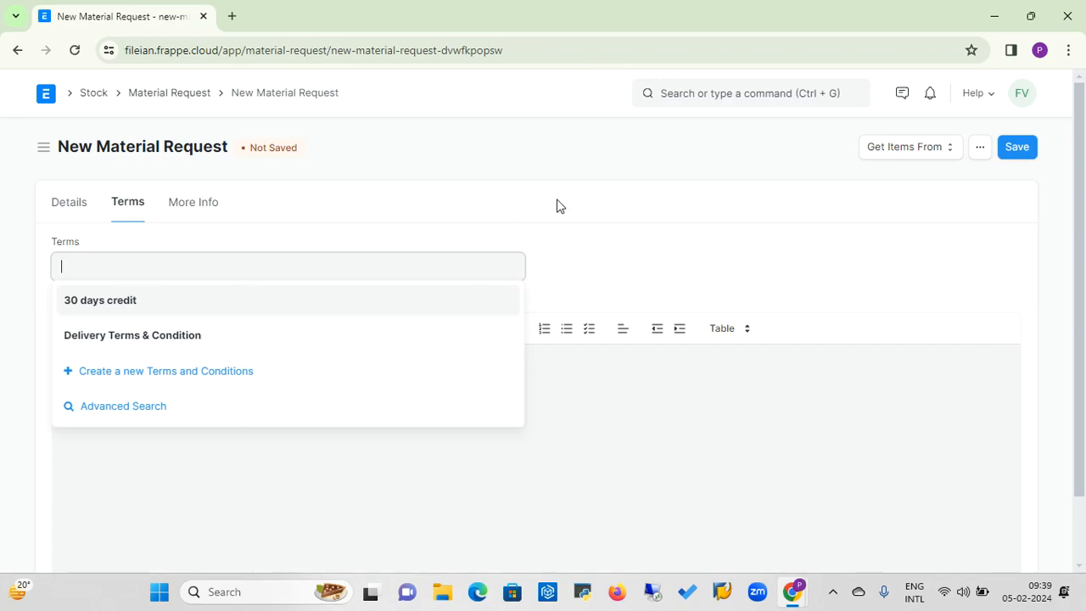
left_click(647, 249)
left_click(193, 265)
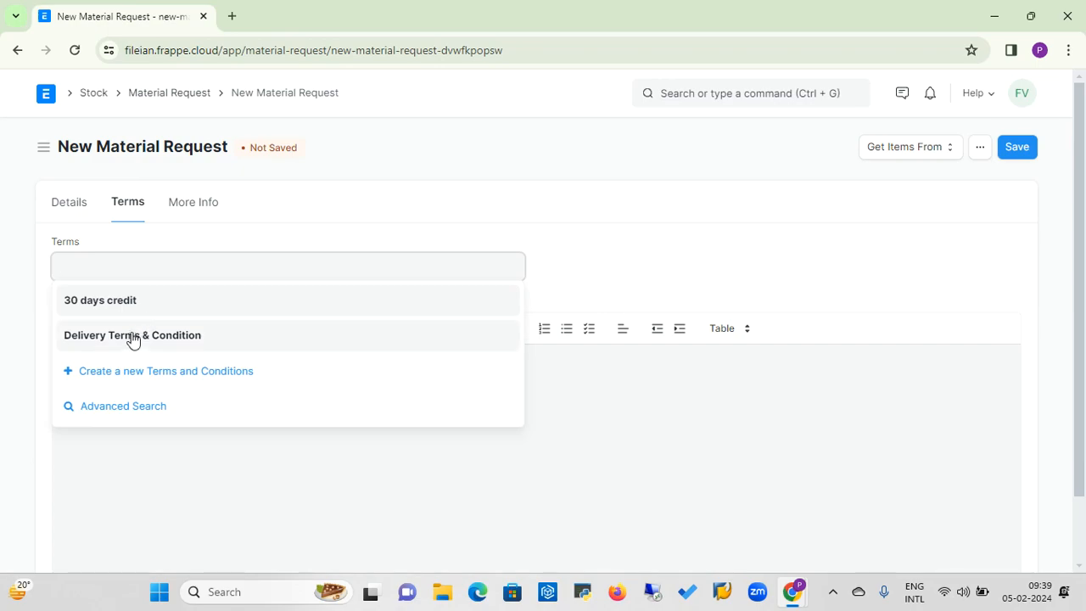
left_click(131, 343)
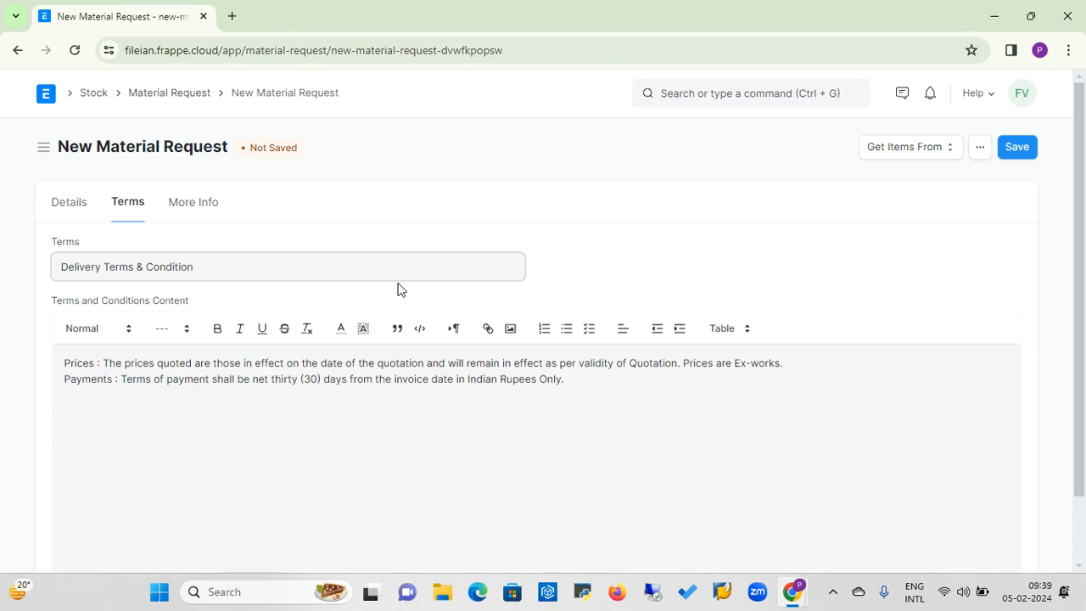
left_click(624, 393)
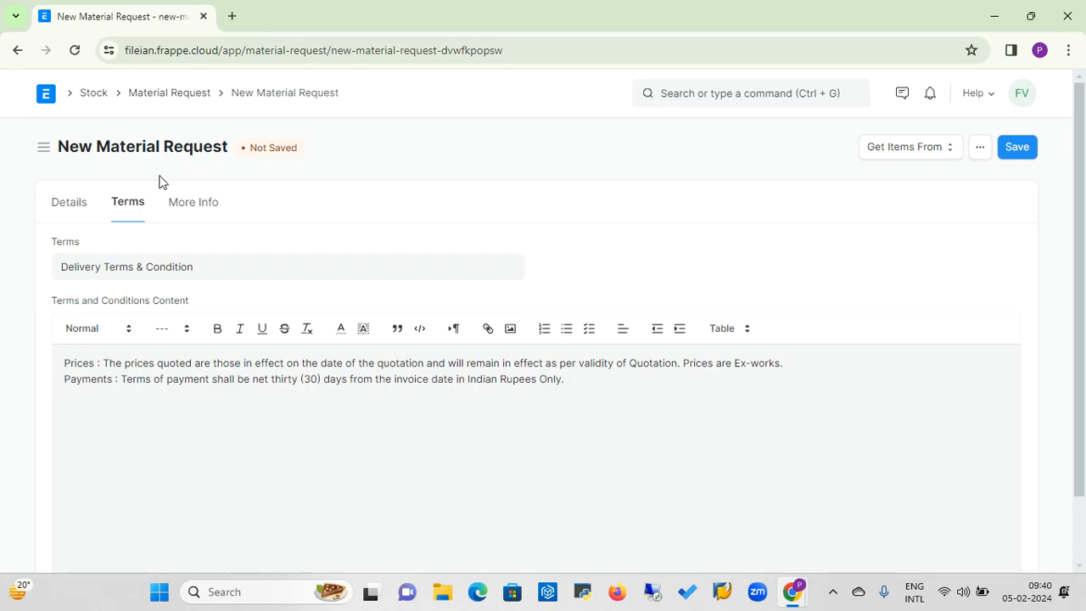
left_click(75, 206)
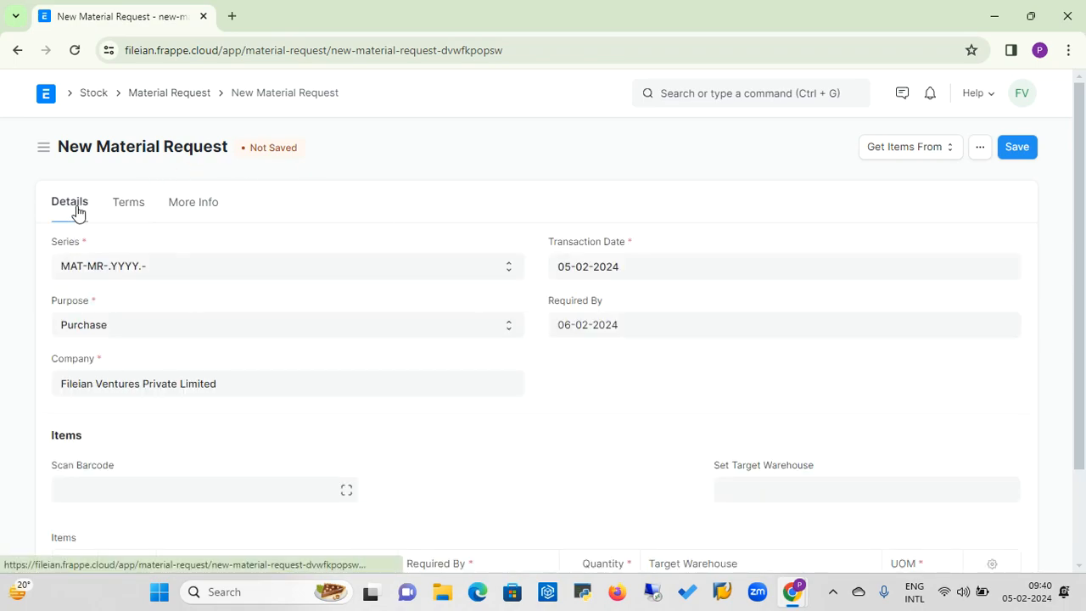
left_click(1017, 149)
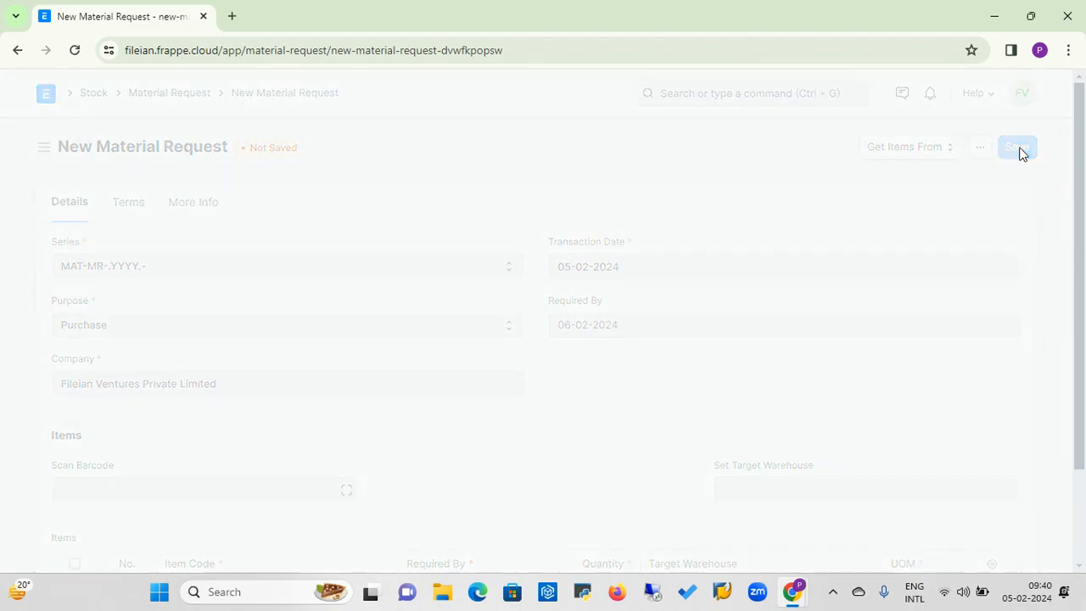
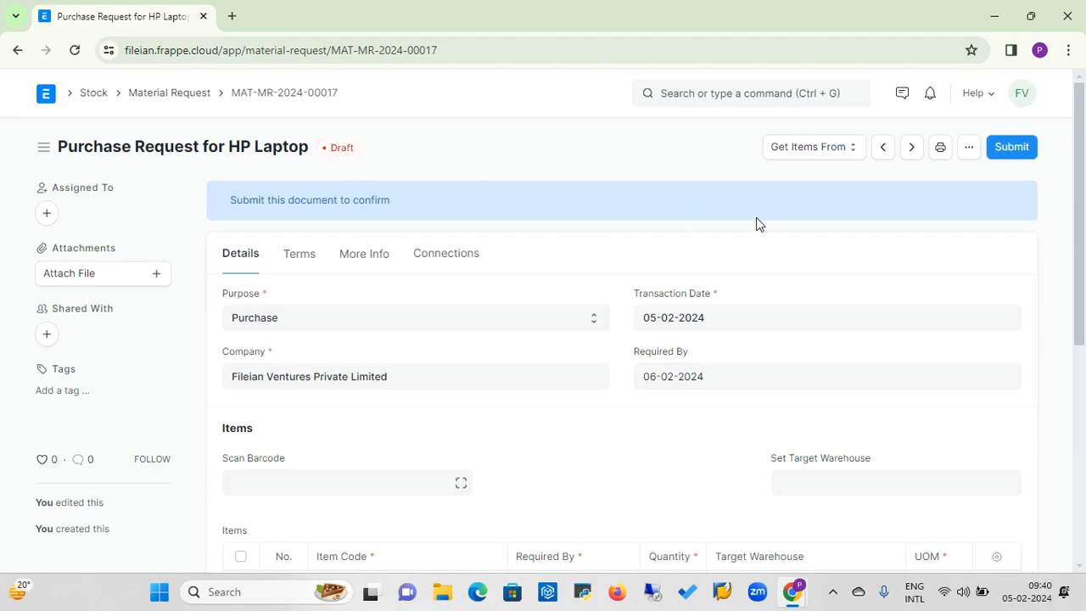
Submit the HP Laptop material request and create a Request for Quotation from it.
left_click(1013, 150)
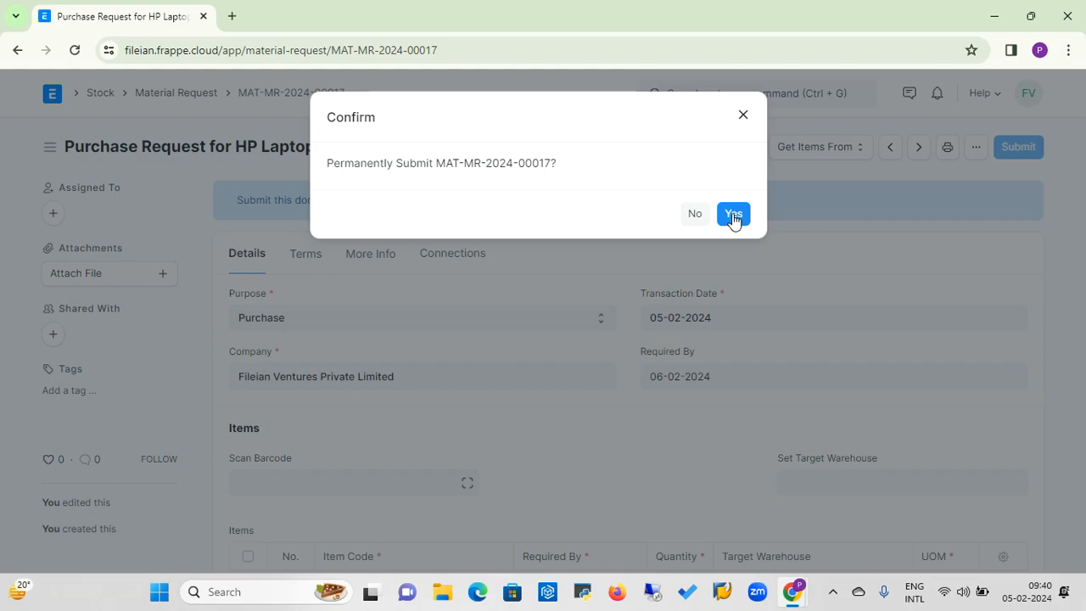
left_click(732, 213)
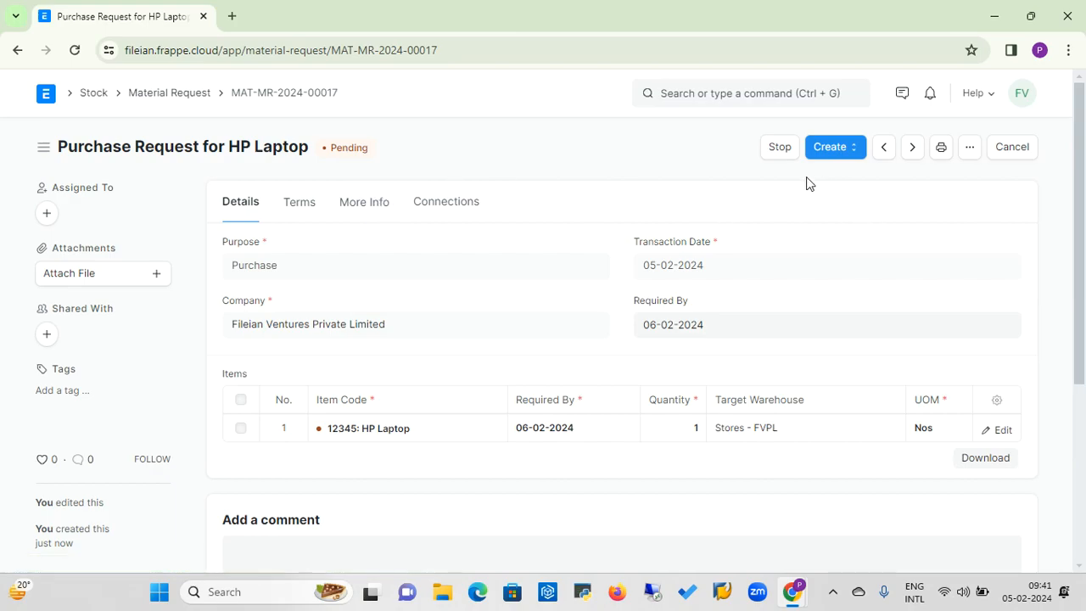
left_click(855, 151)
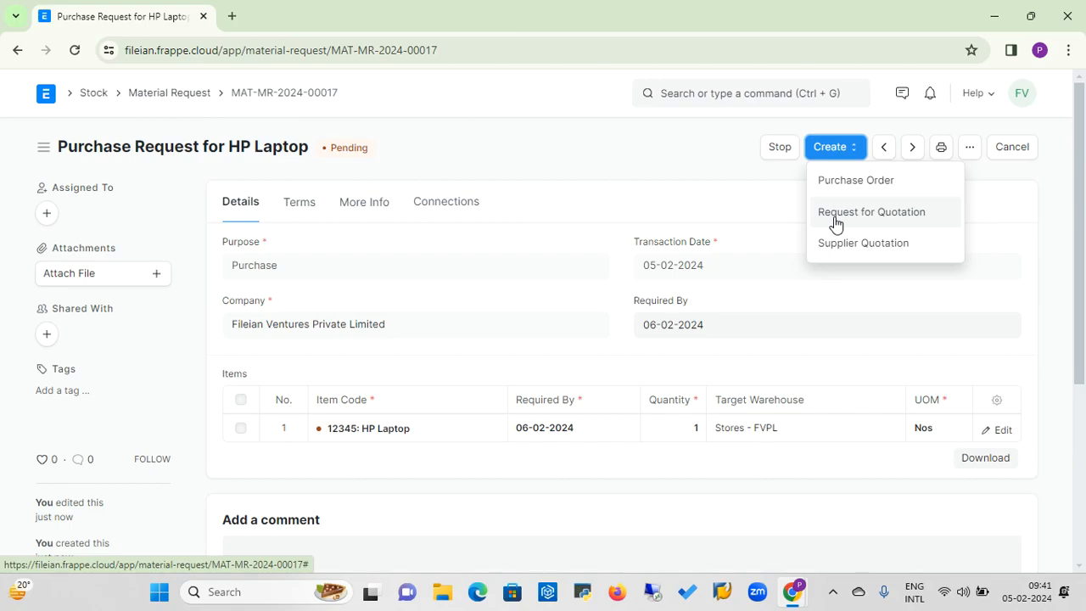
left_click(700, 150)
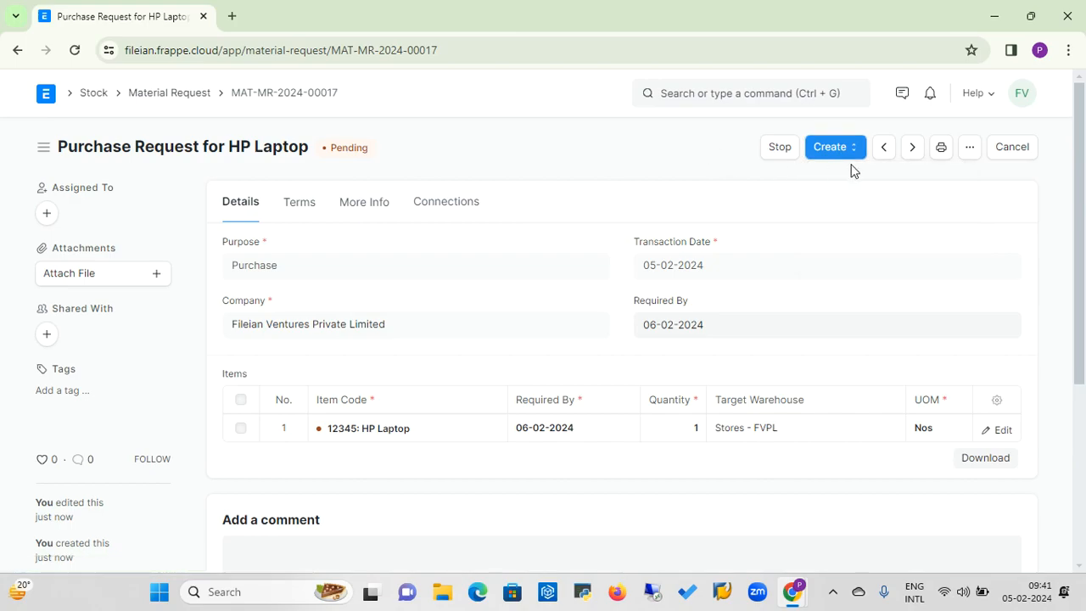
left_click(857, 153)
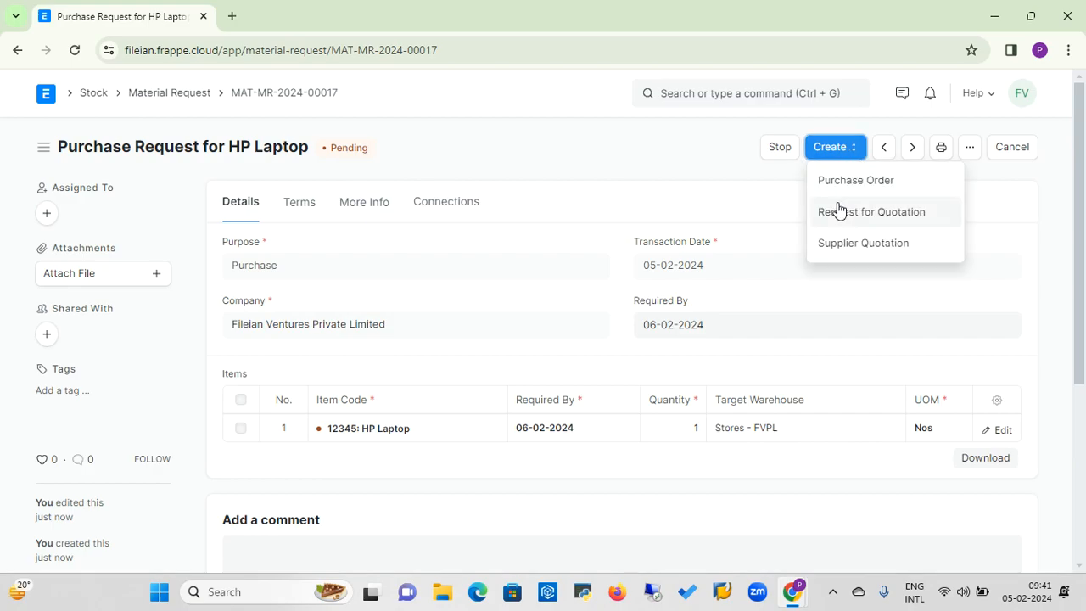
left_click(719, 150)
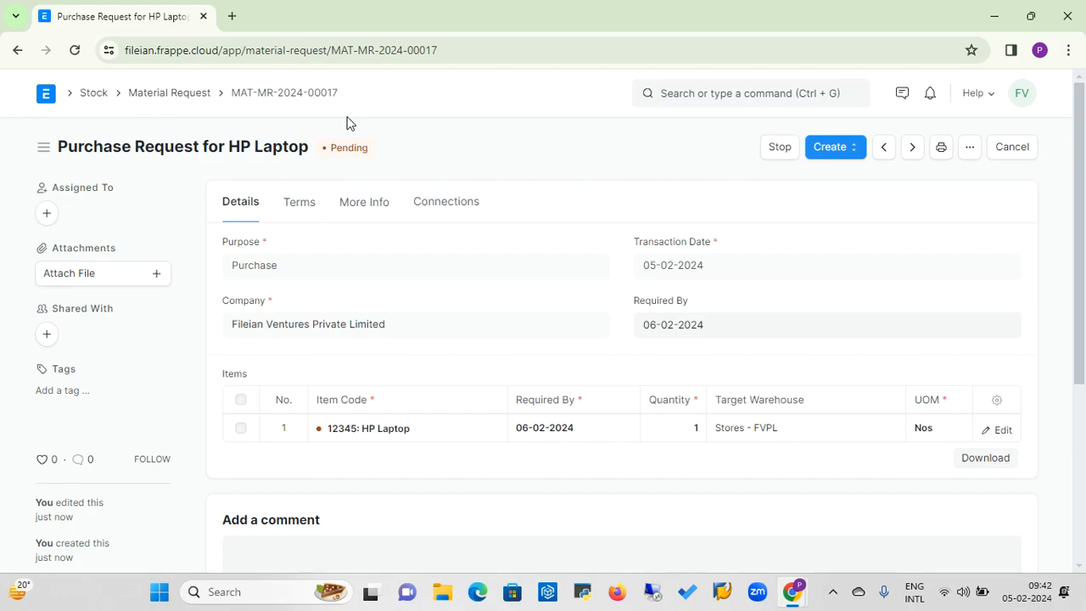
left_click(851, 155)
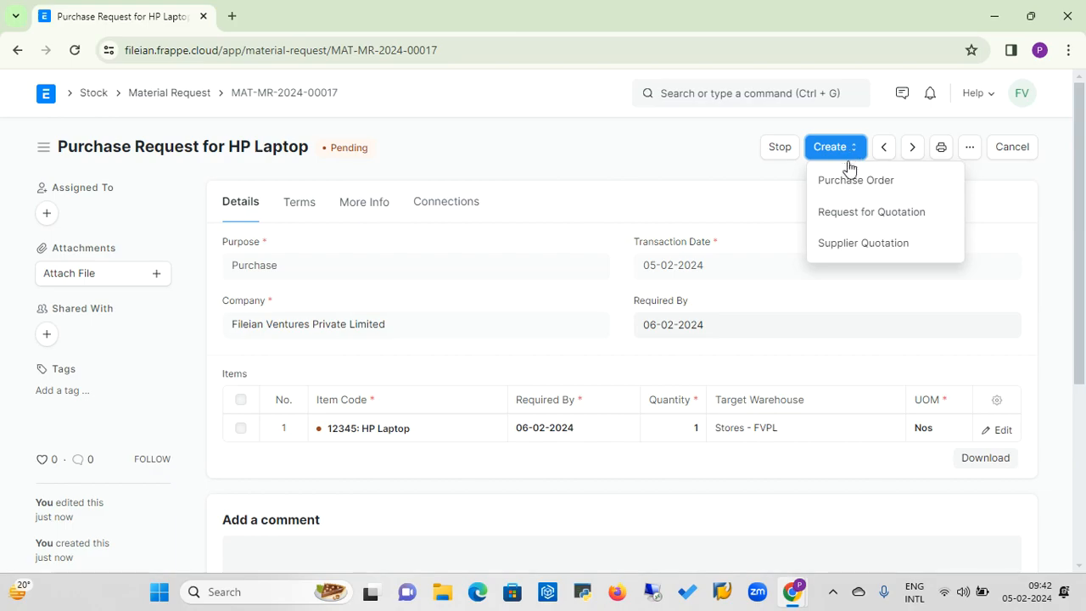
left_click(841, 226)
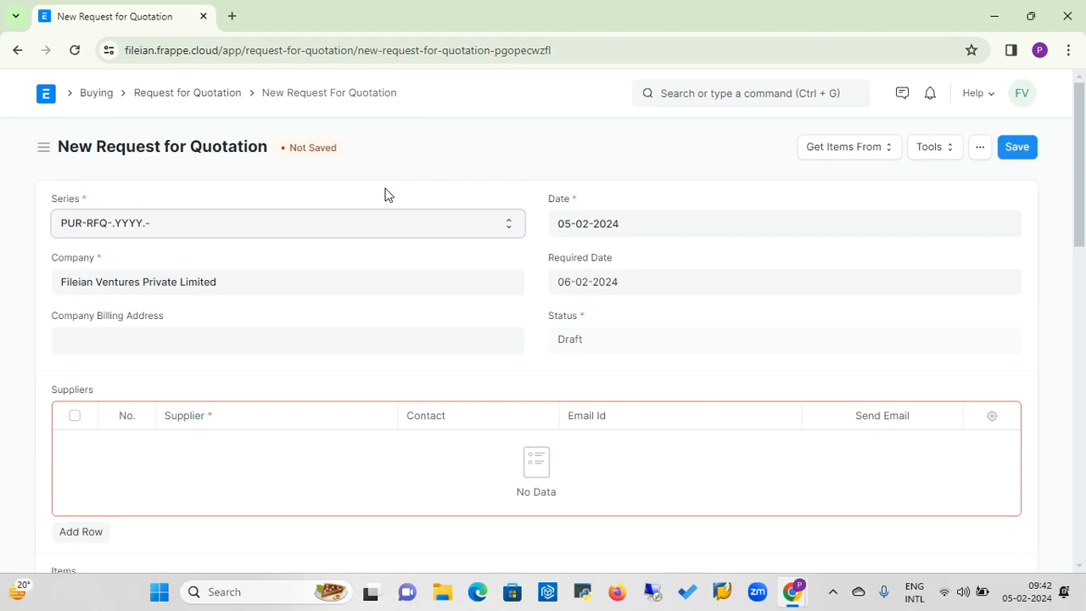
Set the company billing address to Fileian Ventures Private Limited-Billing and add Bombay Hardware & Suppliers as the first supplier.
left_click(156, 345)
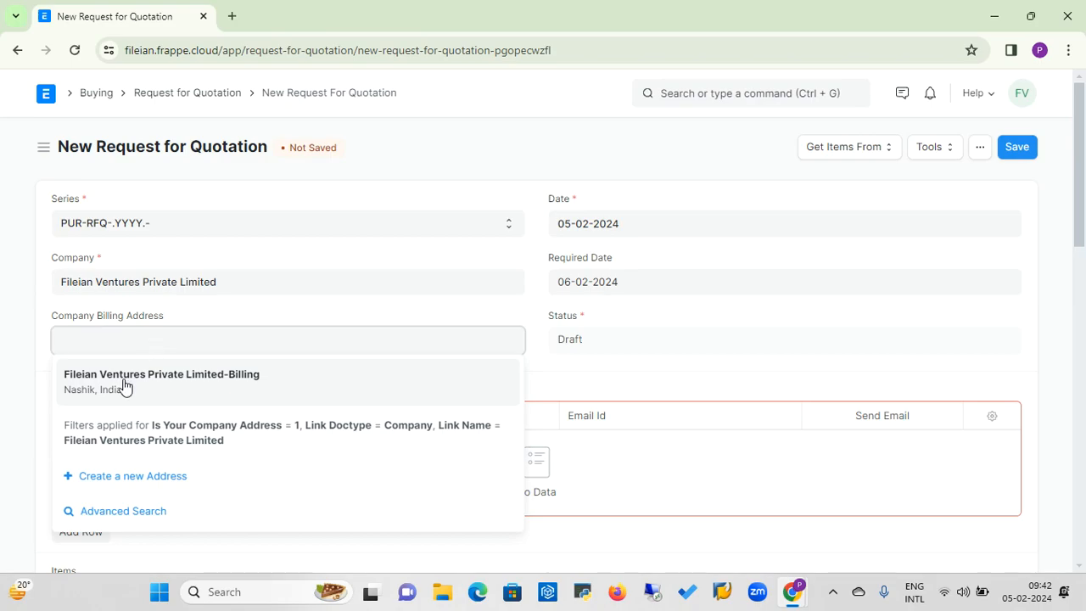
left_click(124, 381)
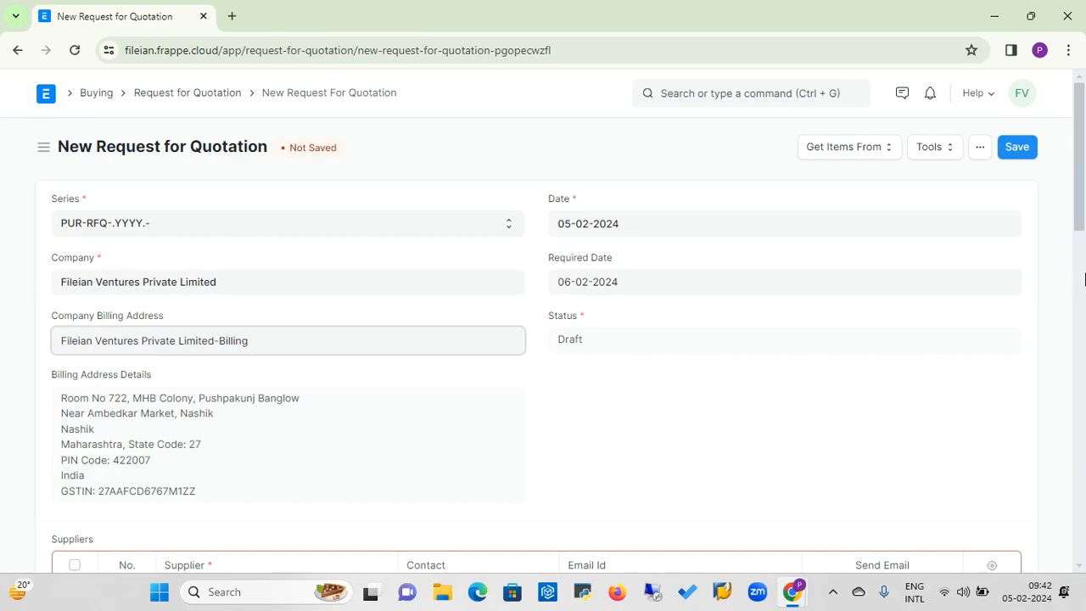
left_click_drag(1081, 222, 1080, 288)
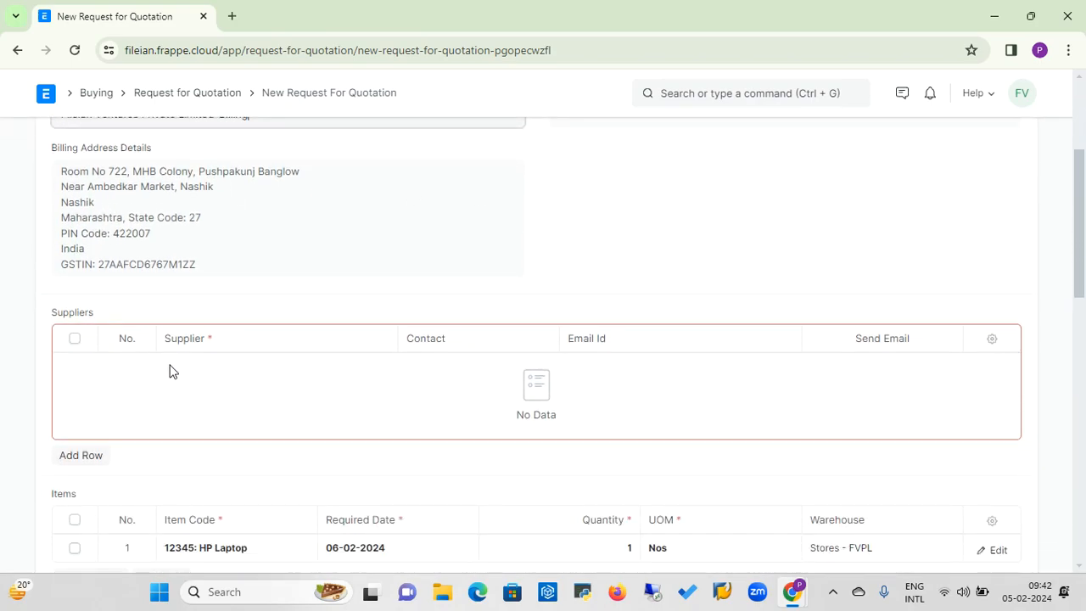
left_click(82, 455)
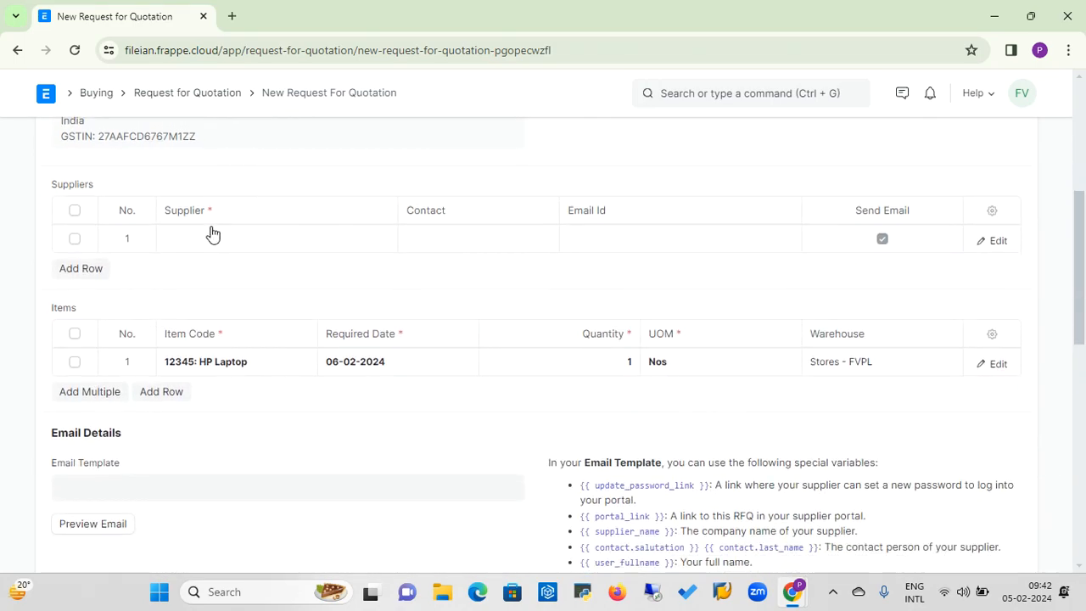
left_click(196, 243)
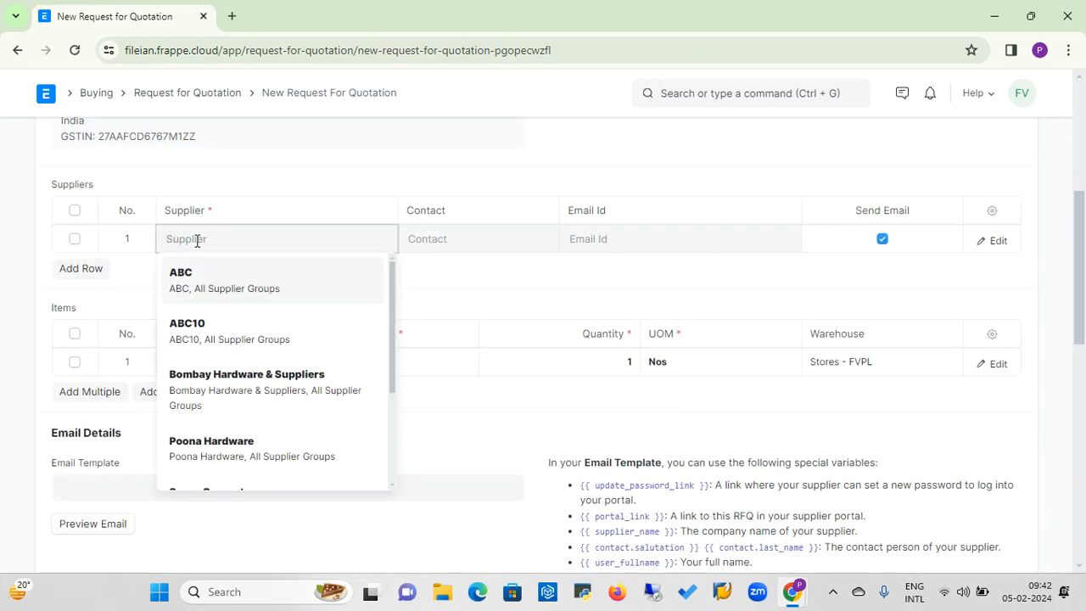
left_click(225, 378)
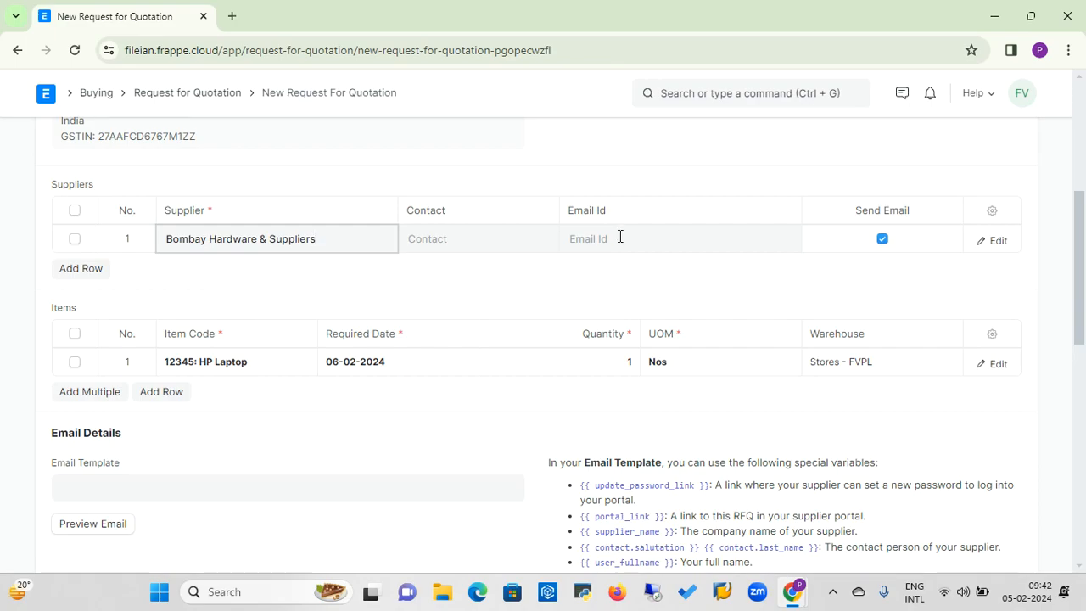
left_click(432, 244)
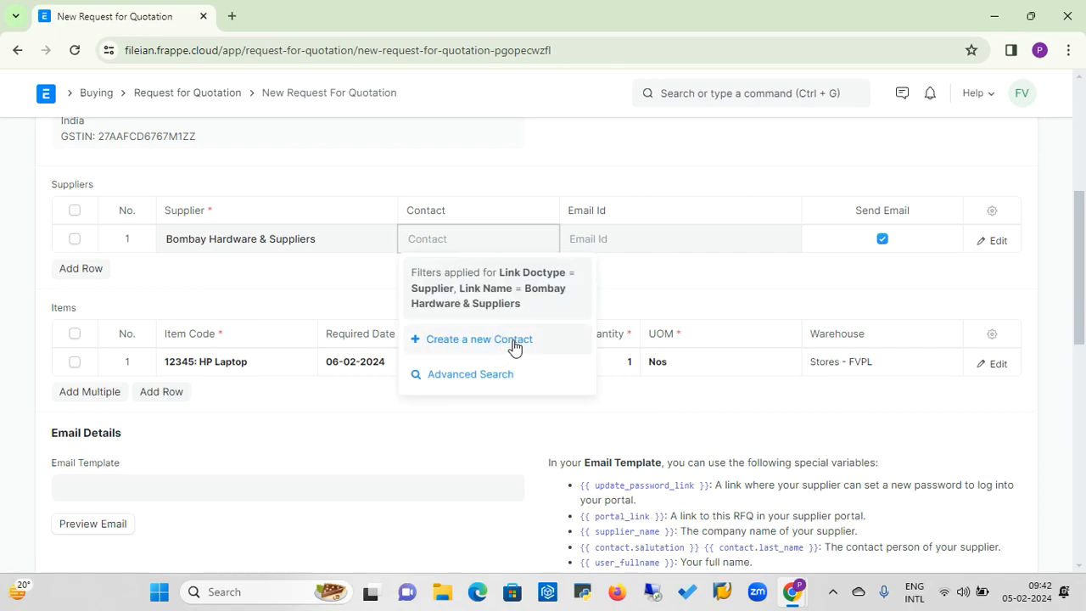
left_click(628, 272)
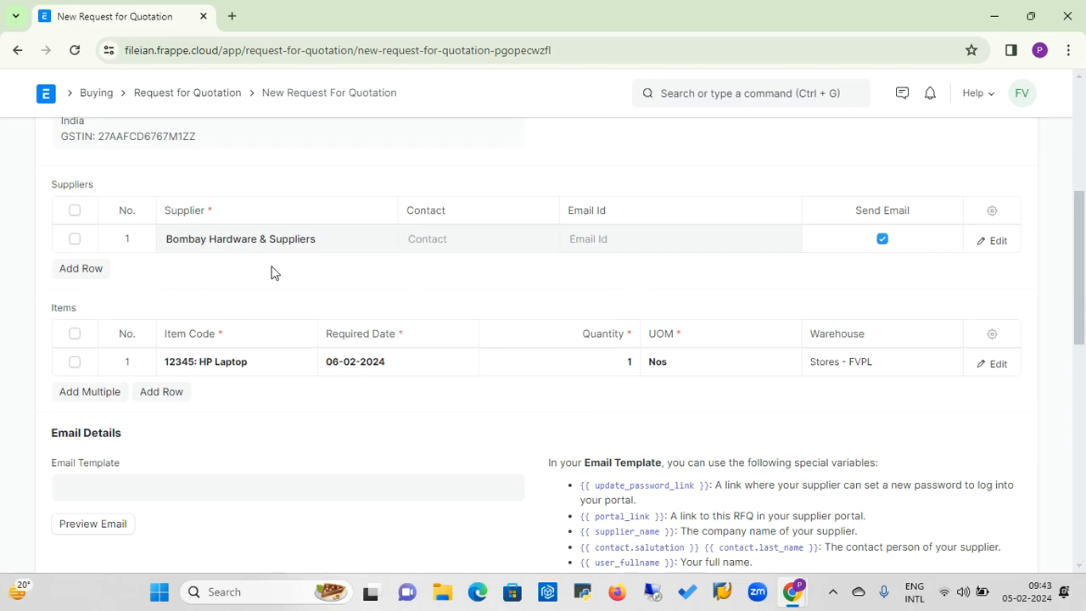
Add Poona Hardware and Super Computers as the second and third suppliers of the request for quotation.
left_click(89, 269)
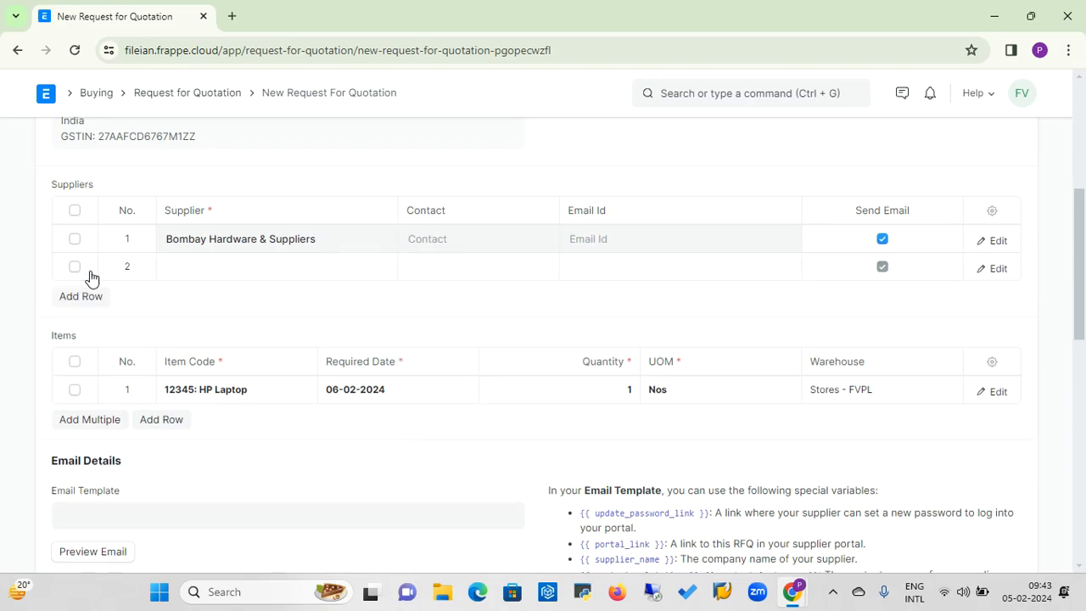
left_click(191, 263)
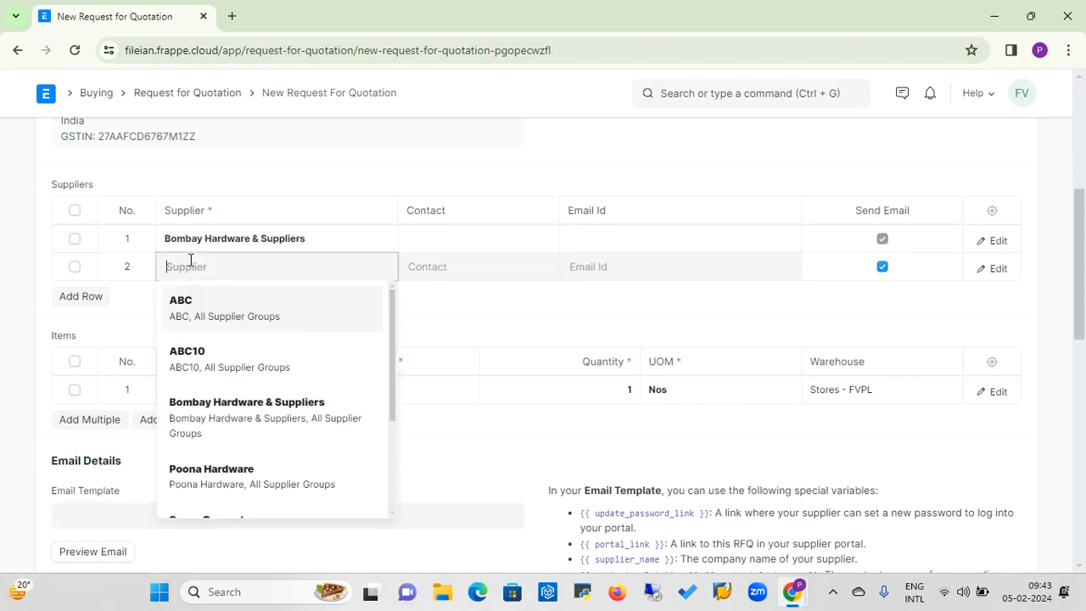
left_click(235, 484)
left_click(90, 298)
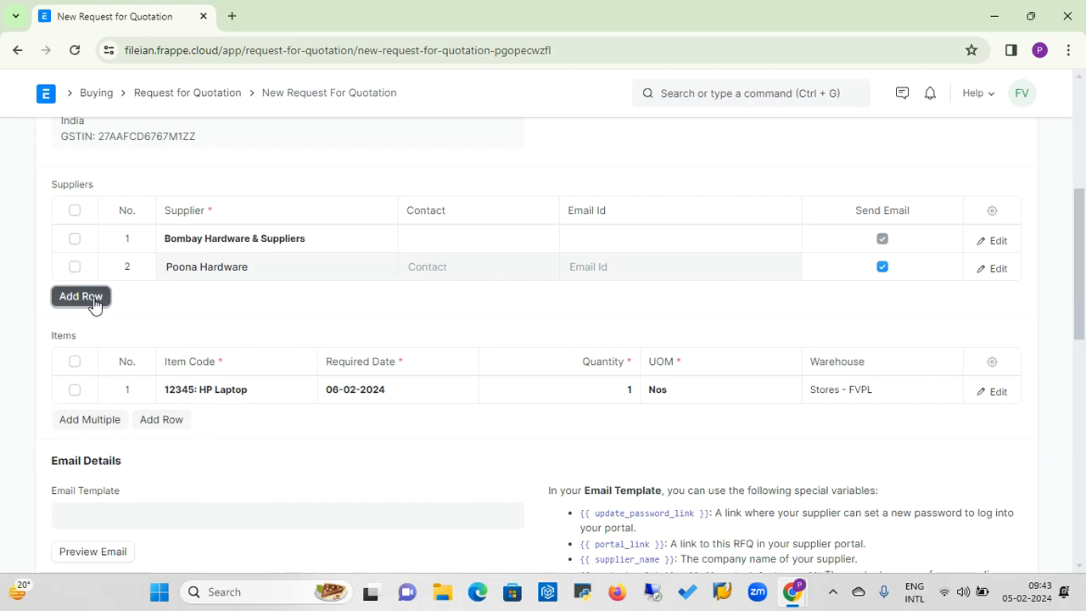
left_click(206, 295)
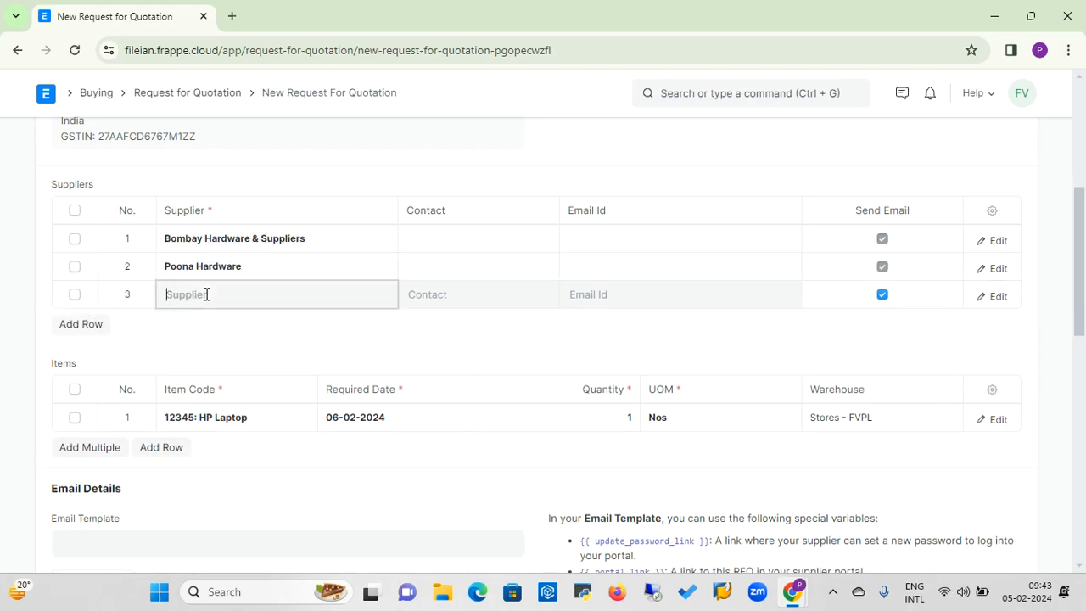
type("su")
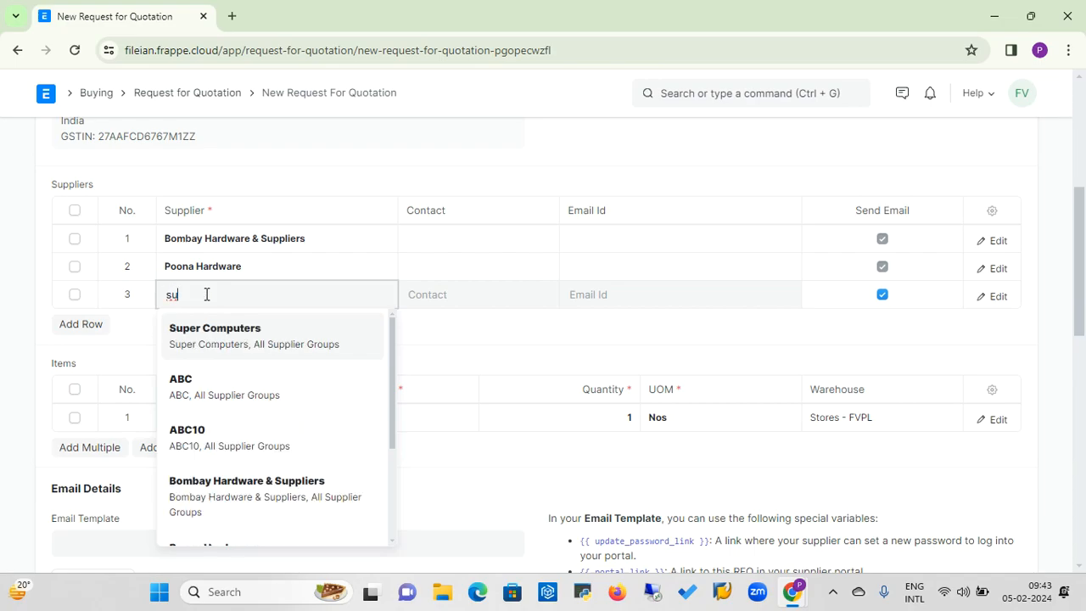
left_click(209, 334)
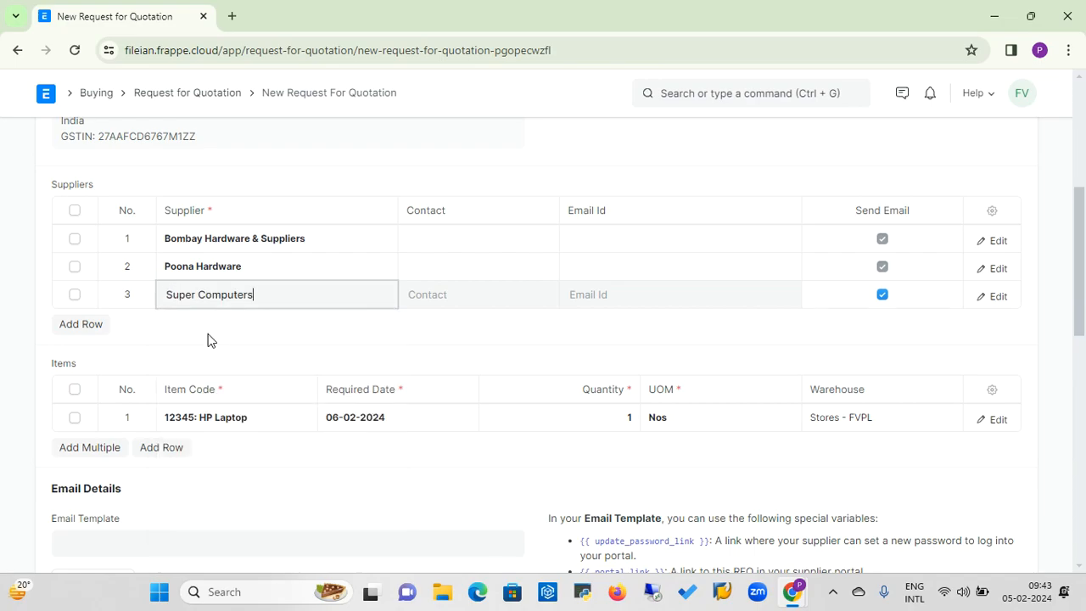
left_click(356, 336)
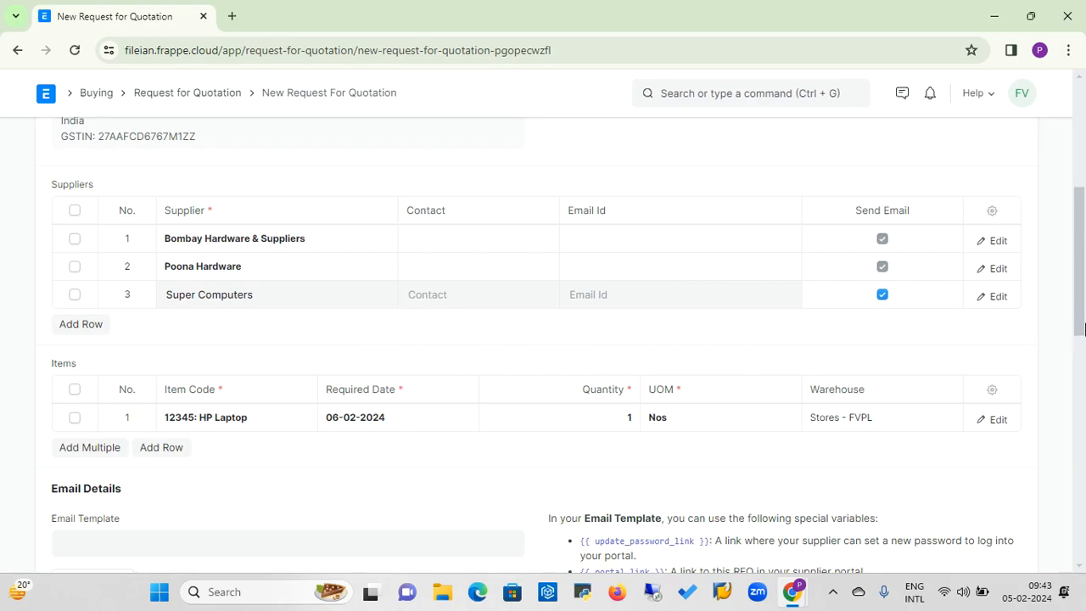
Save the request for quotation and submit it.
left_click_drag(1084, 319, 1083, 330)
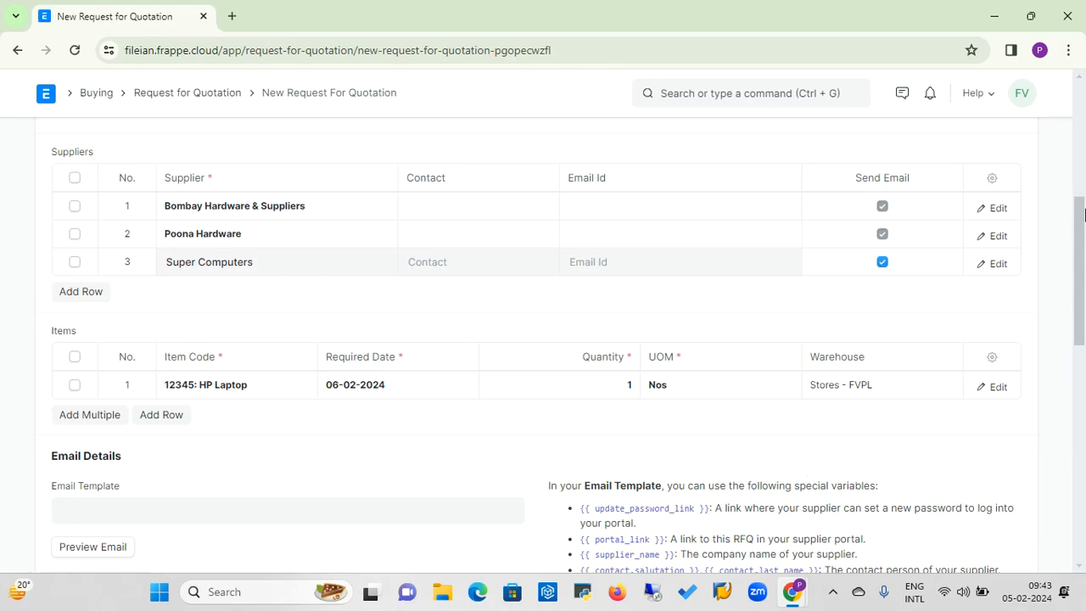
scroll(1084, 159, "up", 5)
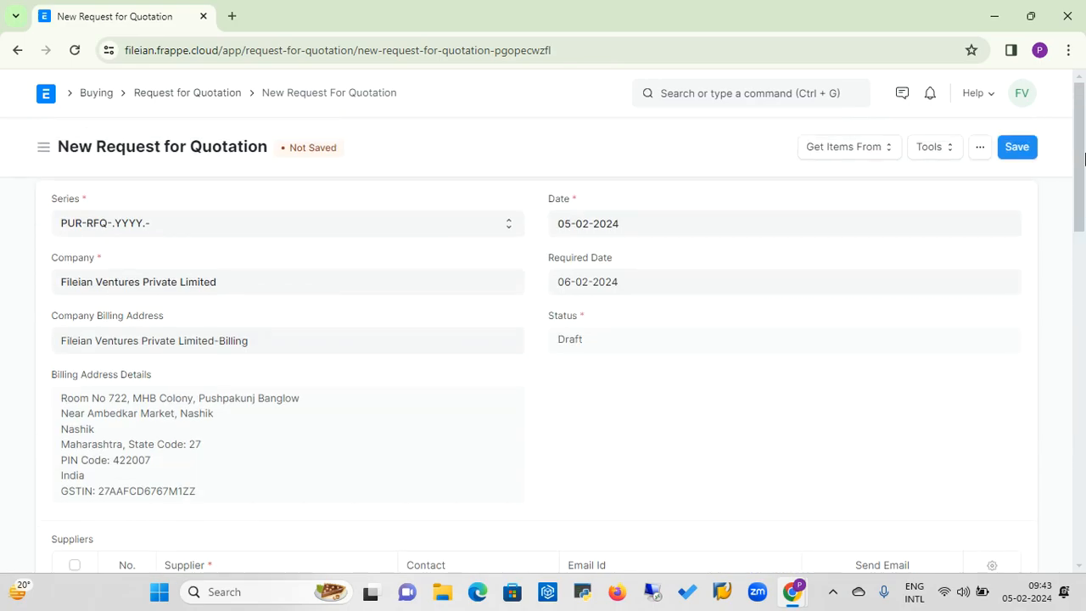
left_click(1017, 149)
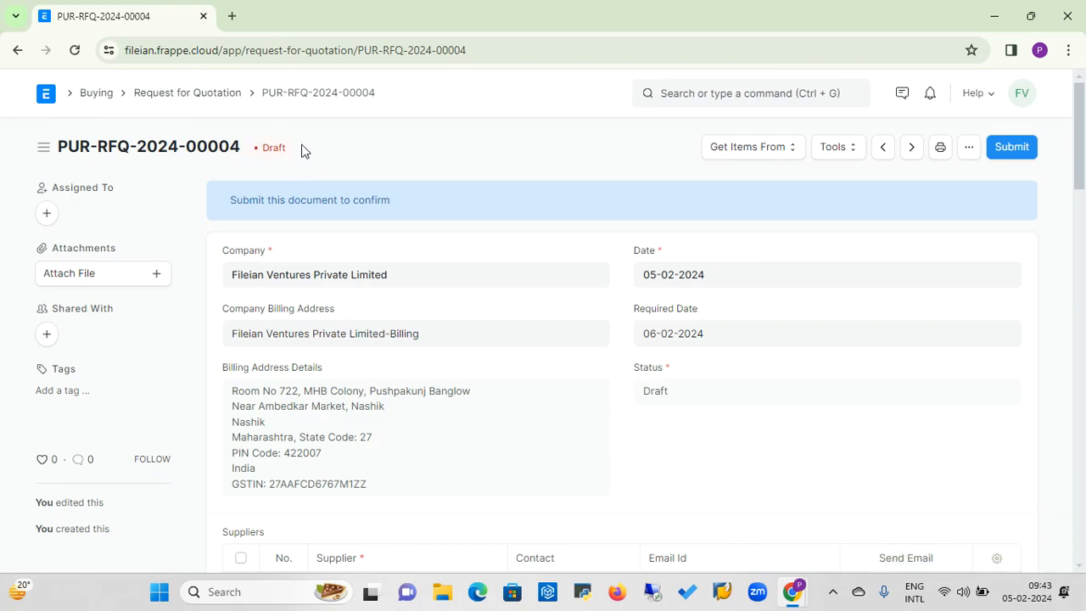
left_click(1011, 149)
left_click(732, 217)
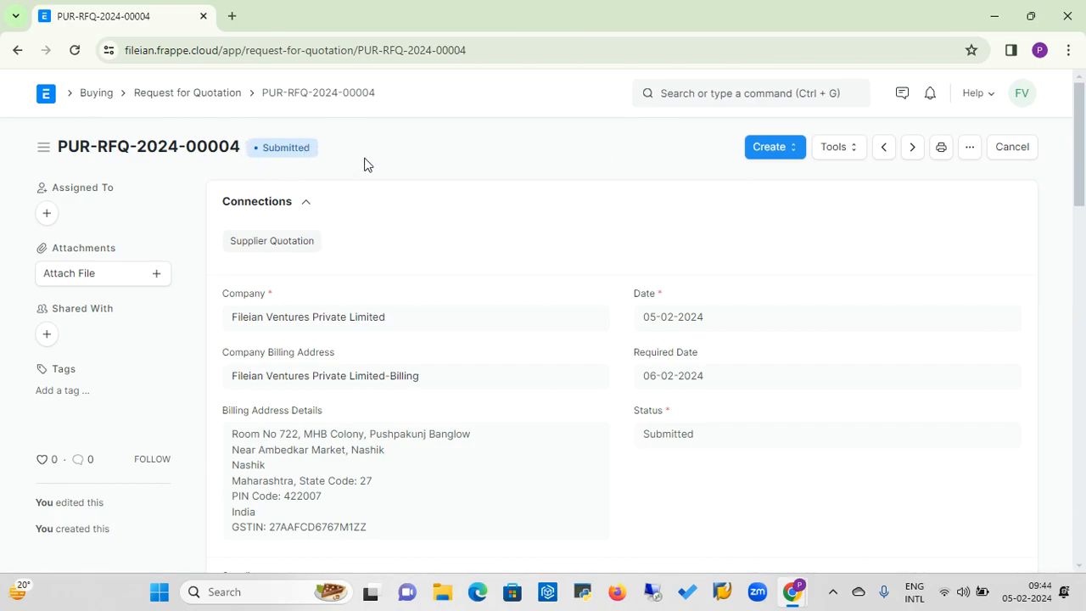
Create a supplier quotation from the request for quotation for Bombay Hardware & Suppliers.
left_click(791, 155)
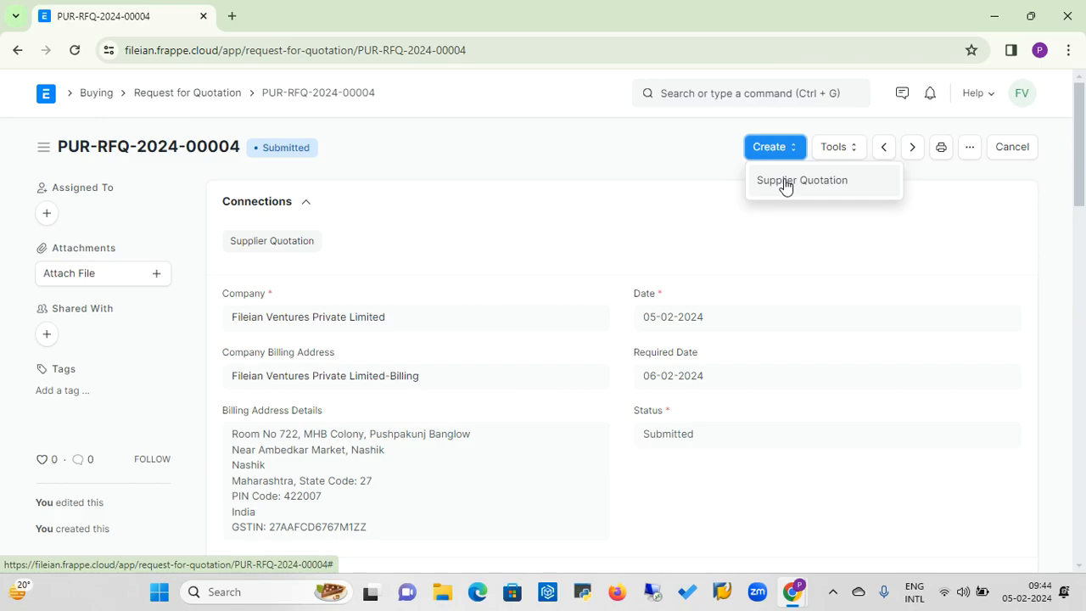
left_click(784, 183)
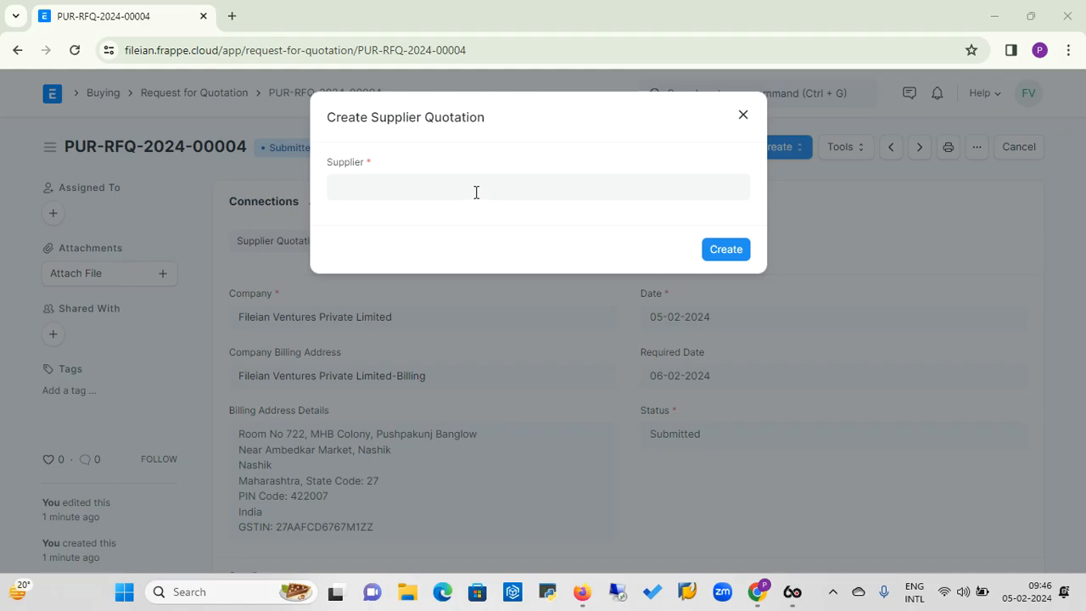
left_click(476, 192)
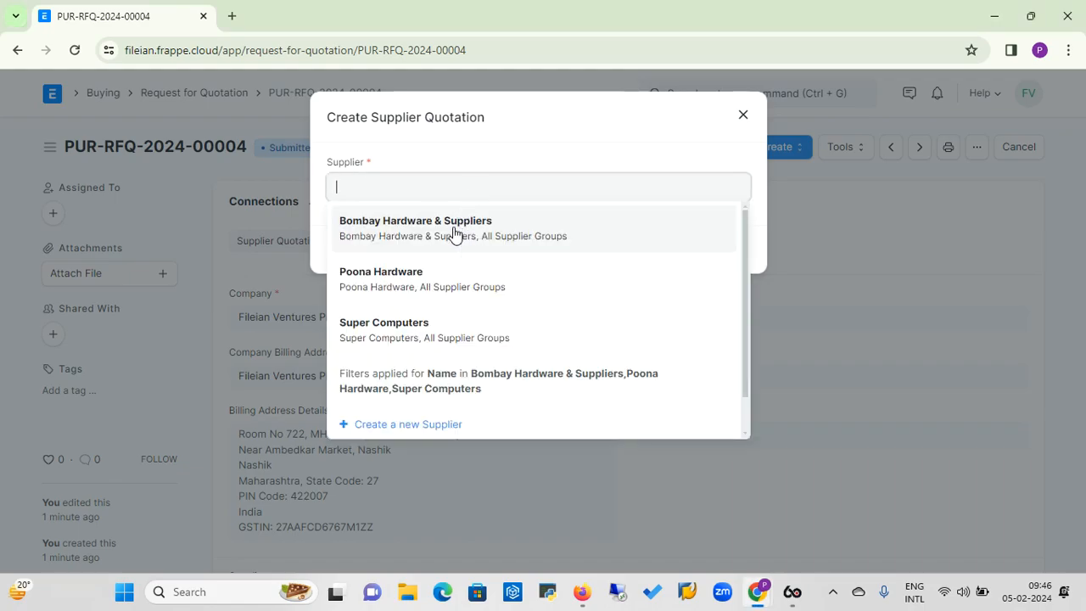
left_click(453, 227)
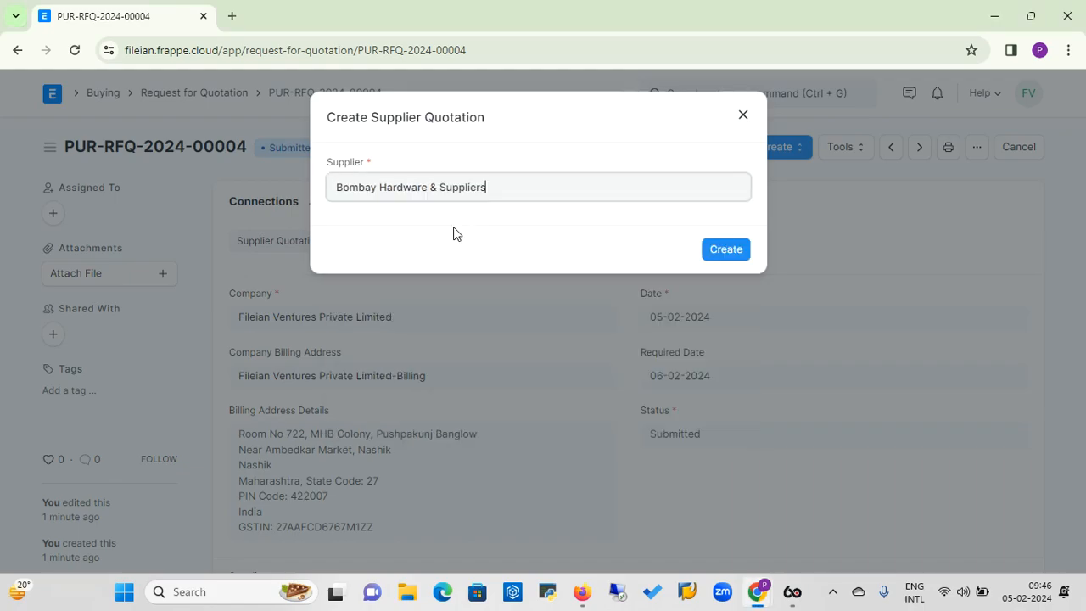
left_click(722, 255)
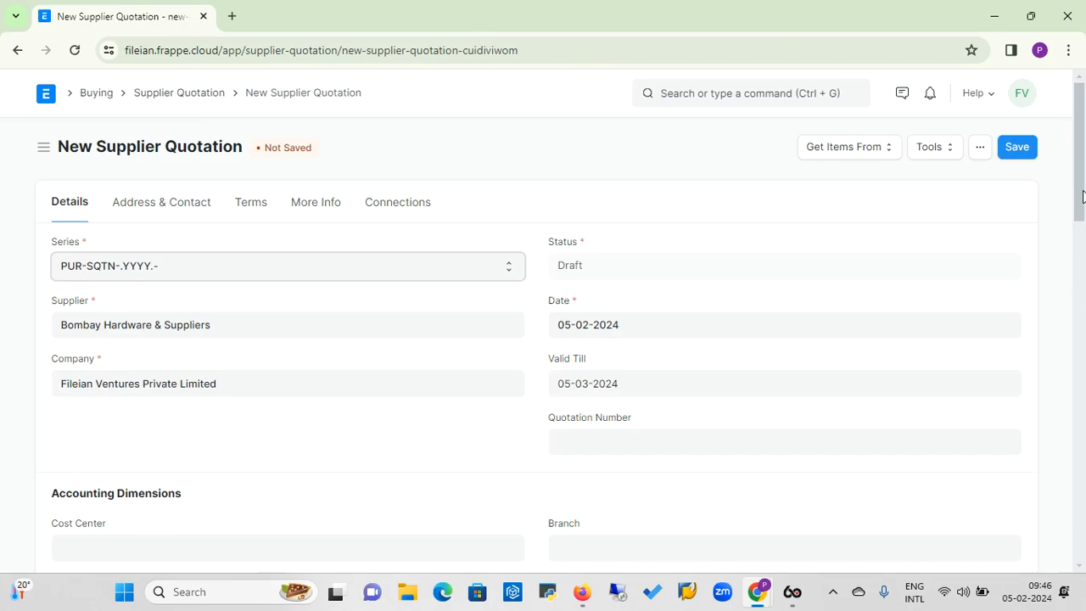
Set the supplier quotation's Quotation Number to 1234 and go to its Items table.
left_click_drag(1082, 197, 1083, 228)
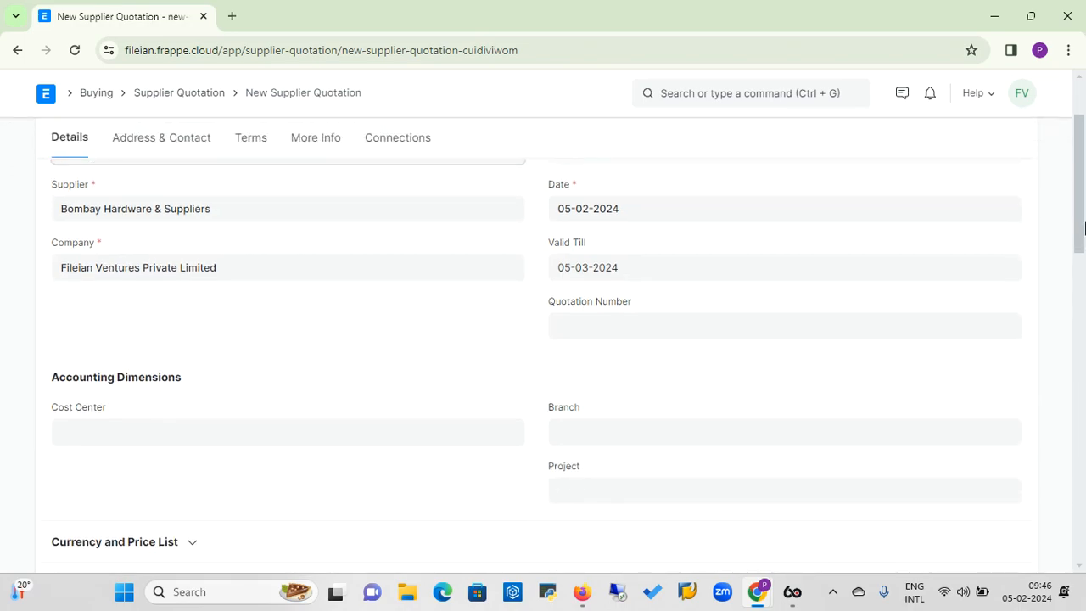
left_click(575, 332)
type("1234")
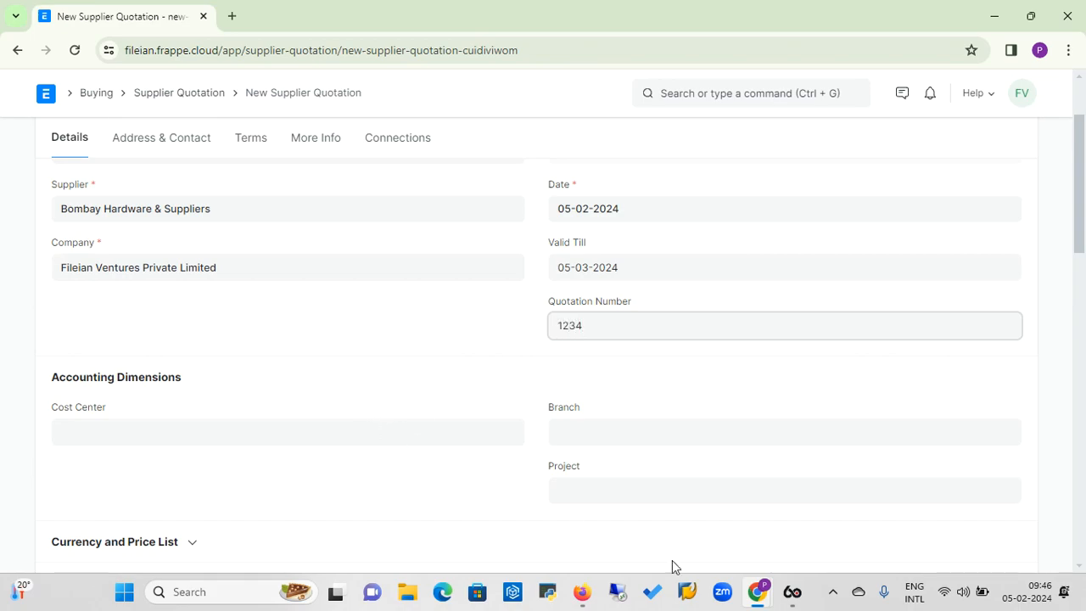
left_click_drag(1082, 236, 1080, 285)
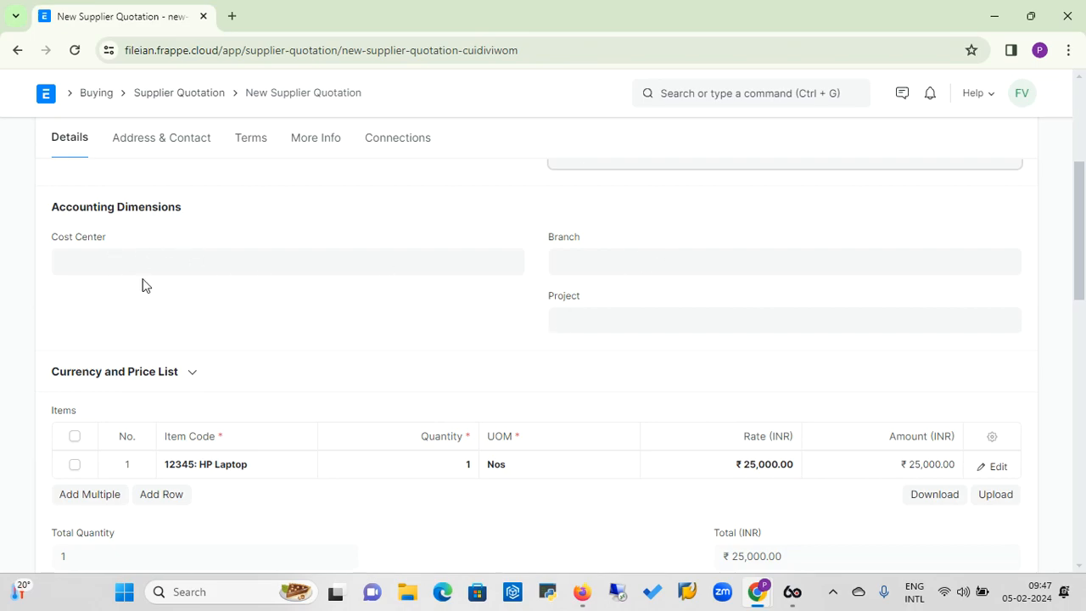
Set the rate of item 12345 in the Bombay Hardware & Suppliers quotation to 35,000 INR.
left_click(194, 374)
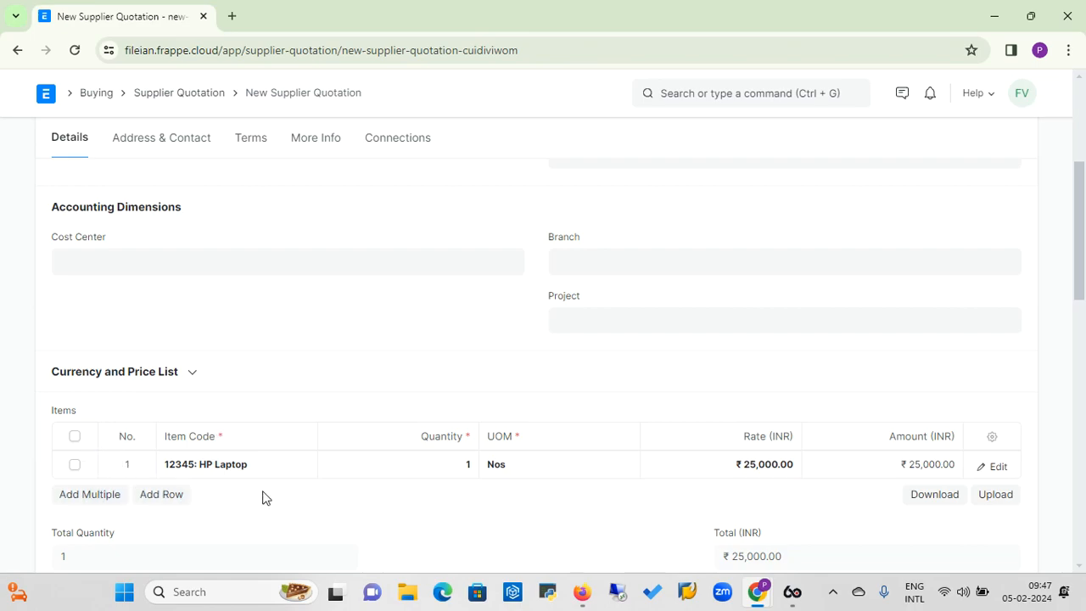
left_click(761, 472)
type("35000")
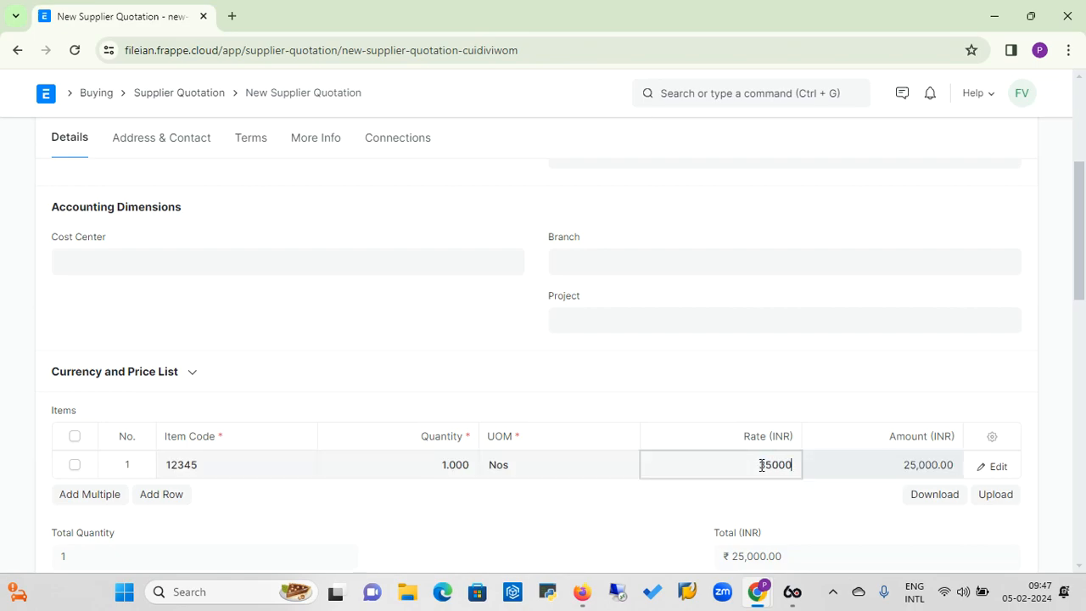
type("5,000")
left_click(810, 496)
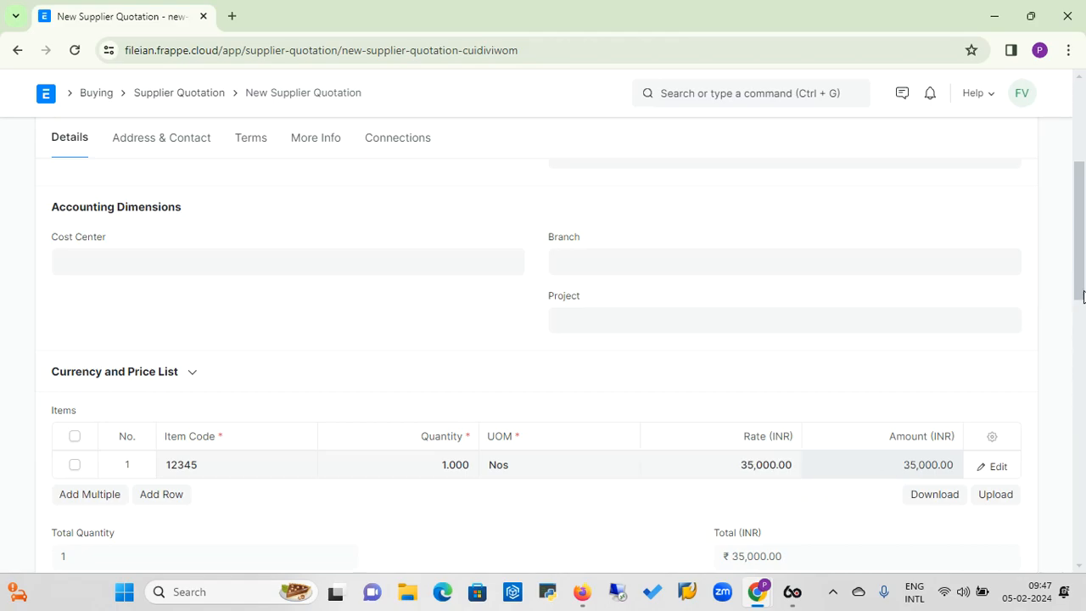
Save the Bombay Hardware & Suppliers quotation and submit it permanently.
left_click_drag(1082, 280, 1083, 182)
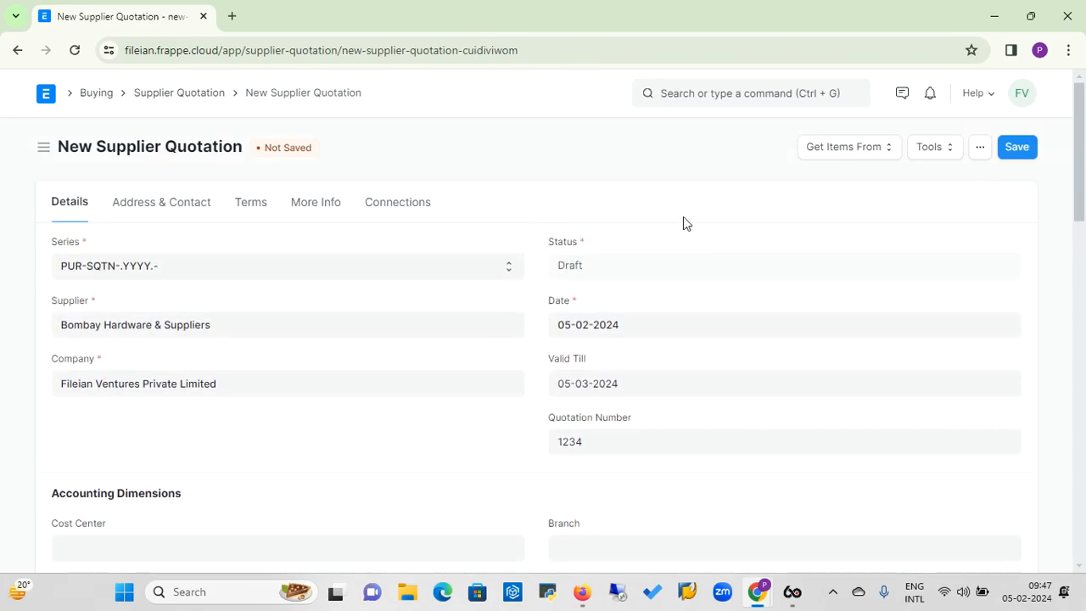
left_click(1025, 148)
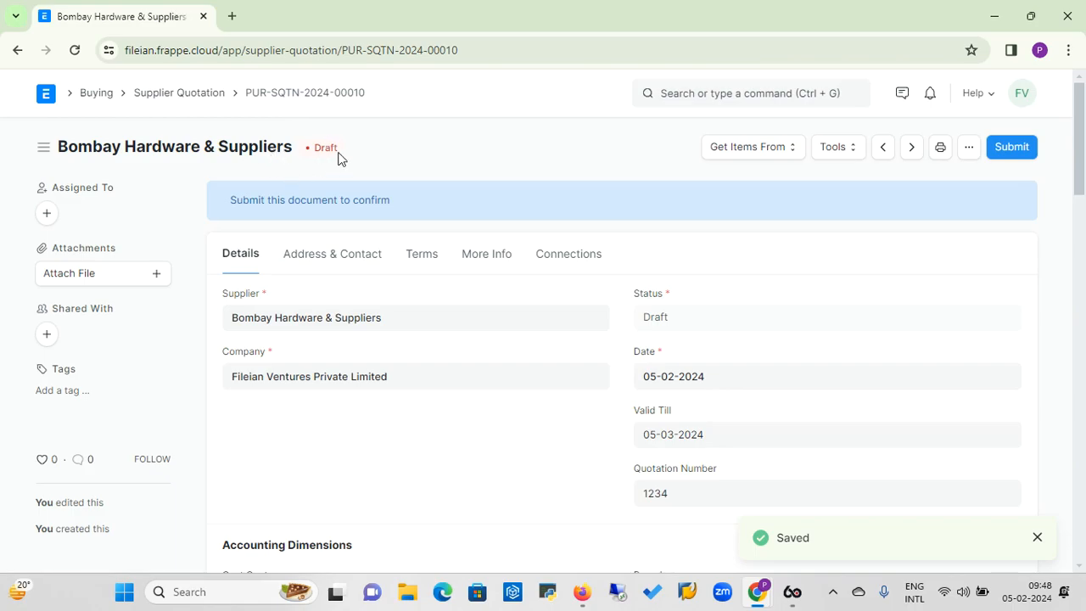
left_click(1017, 151)
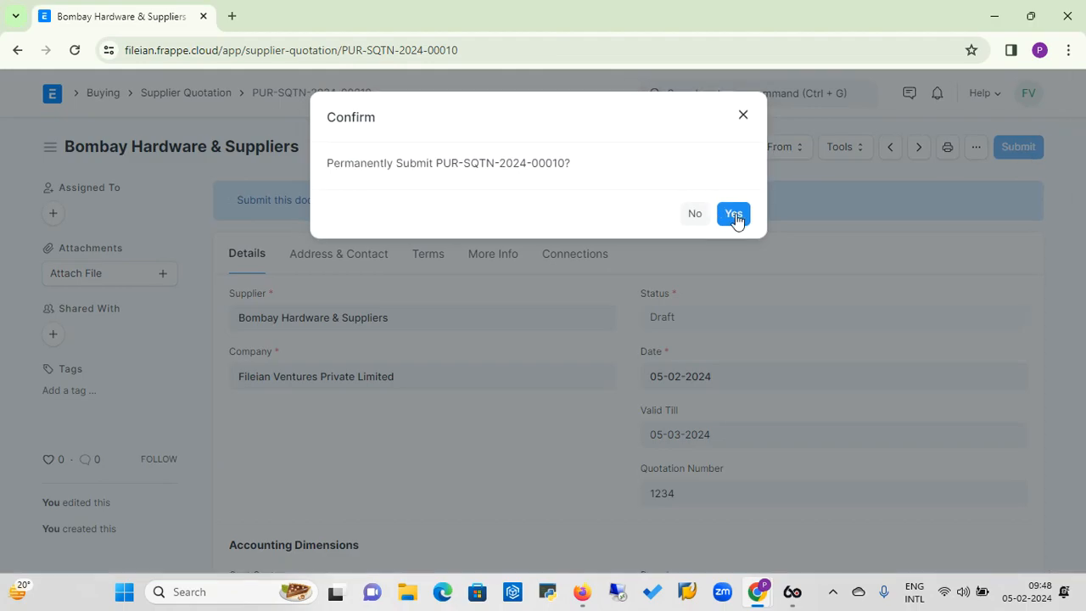
left_click(735, 214)
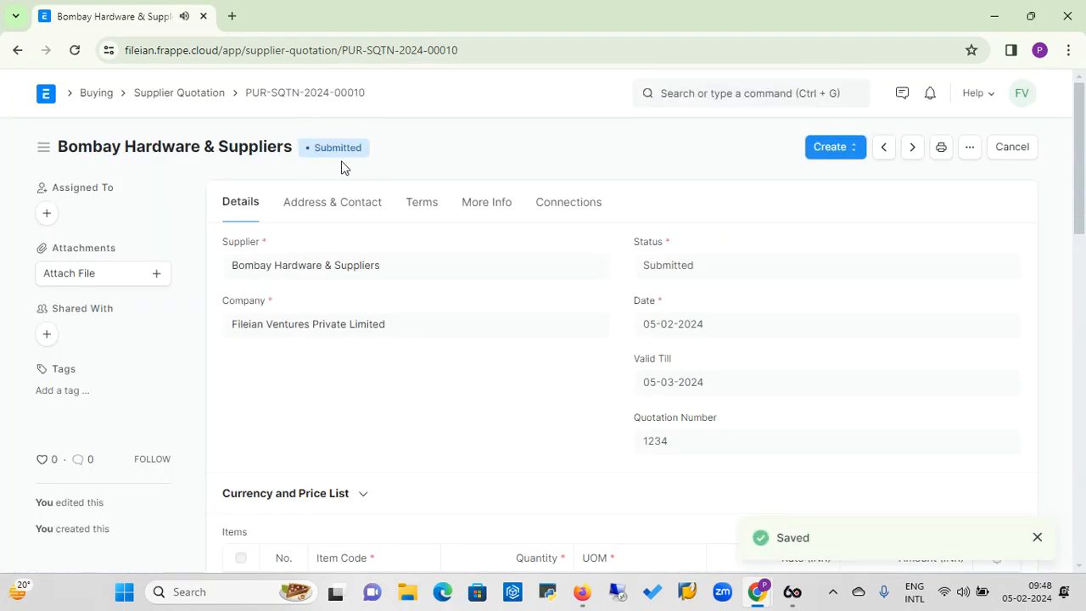
Return to the Buying workspace and open the request for quotation PUR-RFQ-2024-00004.
left_click(94, 95)
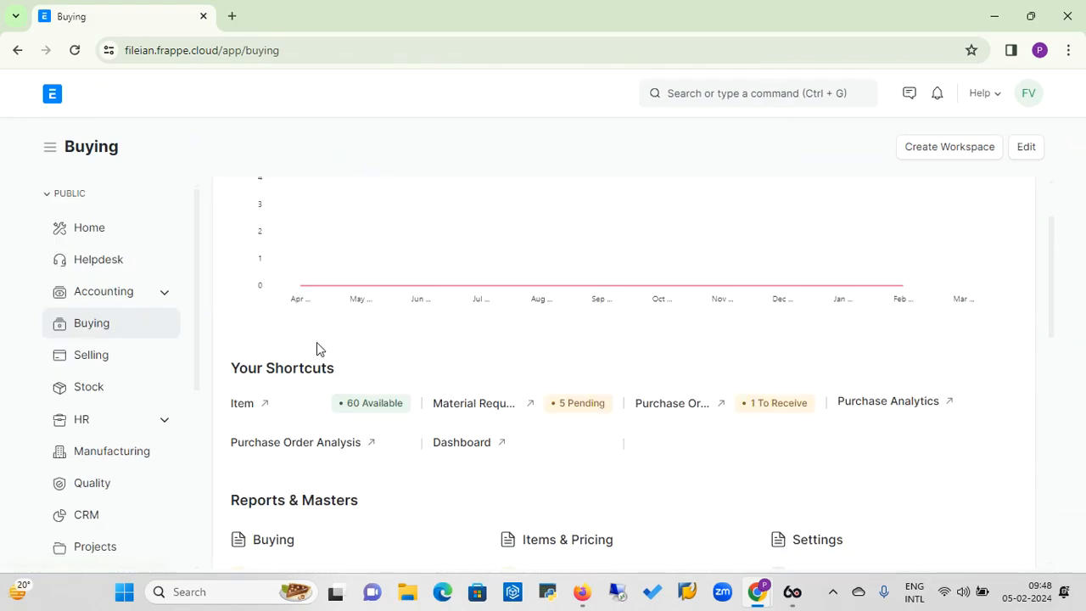
left_click_drag(1052, 260, 1050, 398)
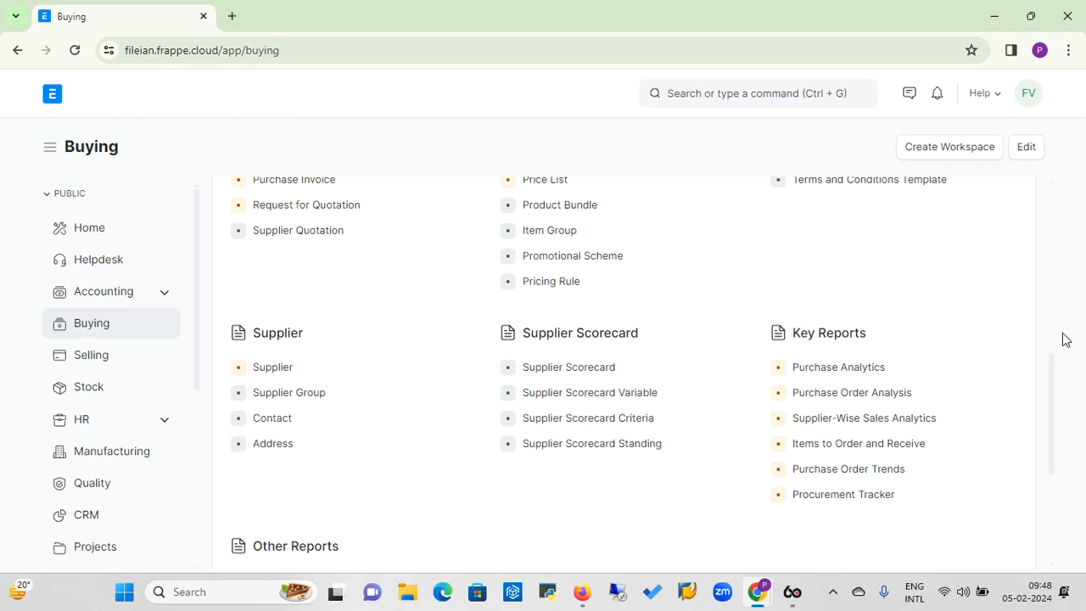
left_click_drag(1052, 395, 1056, 351)
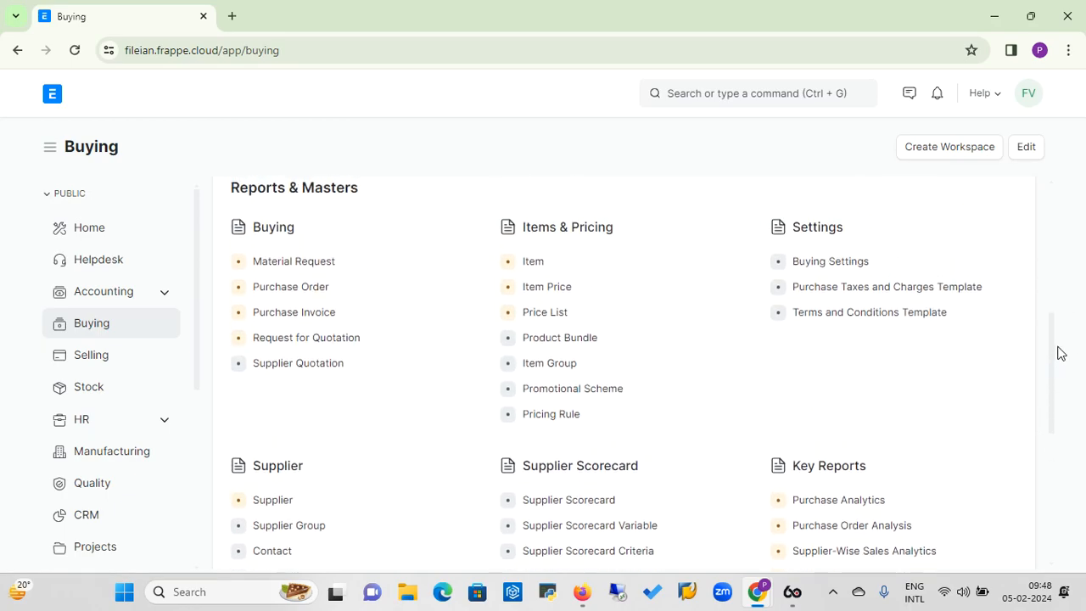
left_click(310, 344)
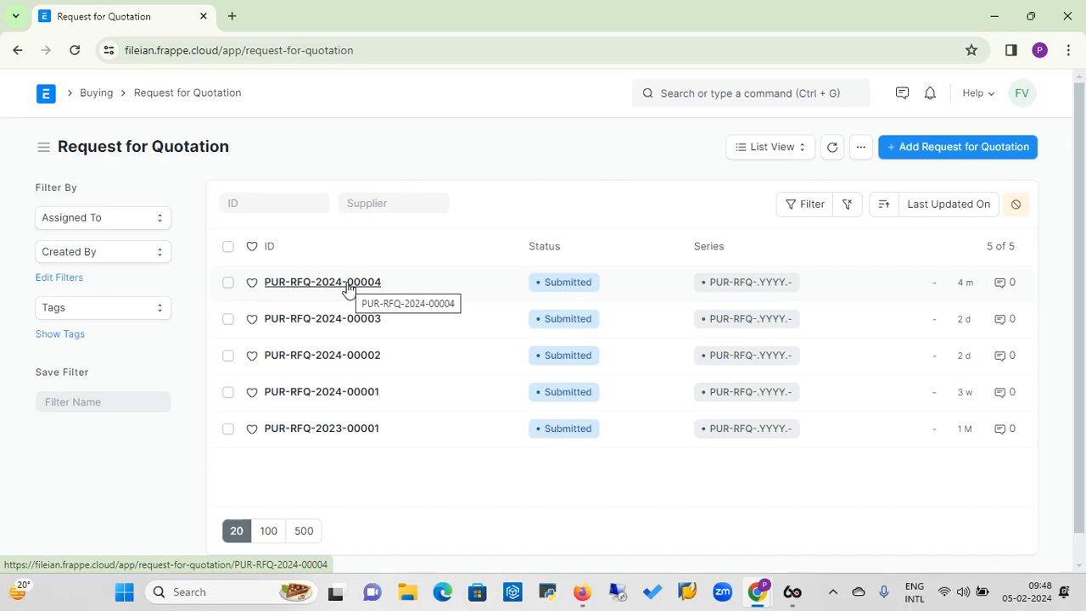
left_click(348, 284)
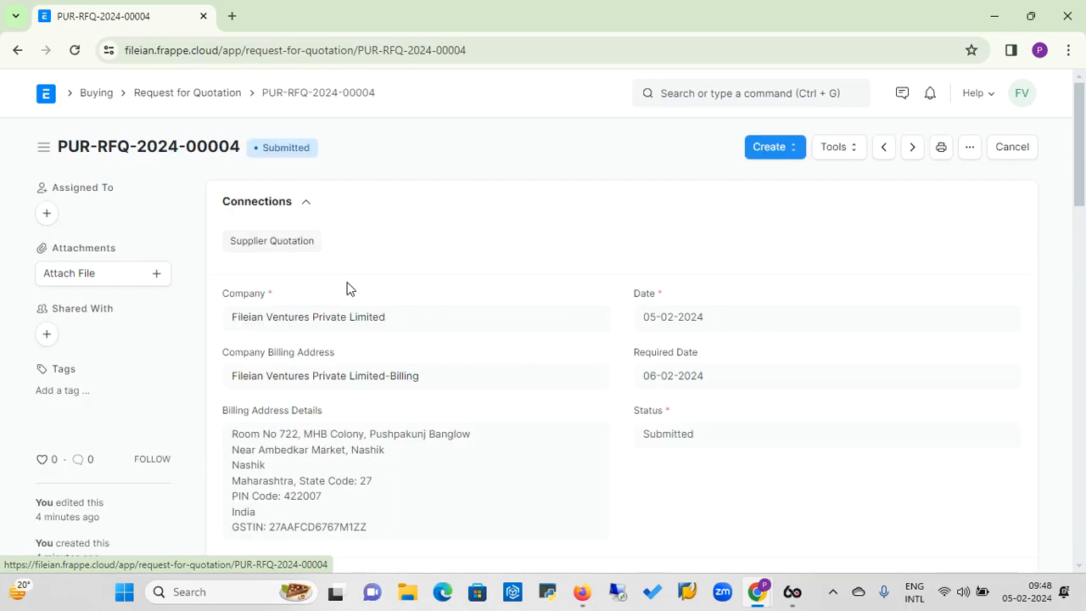
Create a supplier quotation from the request for quotation for Poona Hardware.
left_click(791, 157)
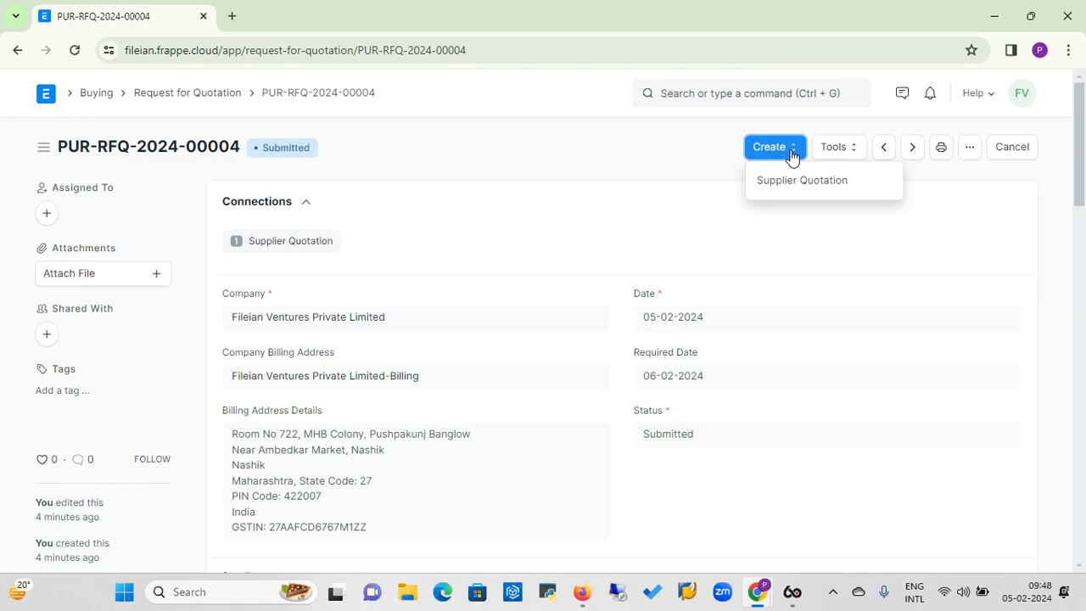
left_click(795, 182)
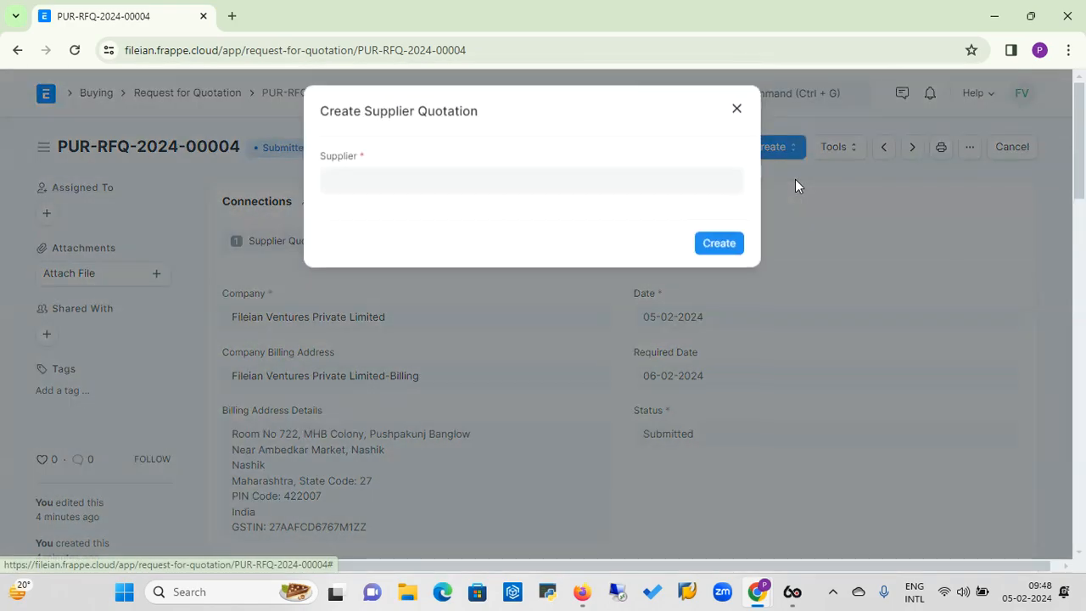
left_click(579, 188)
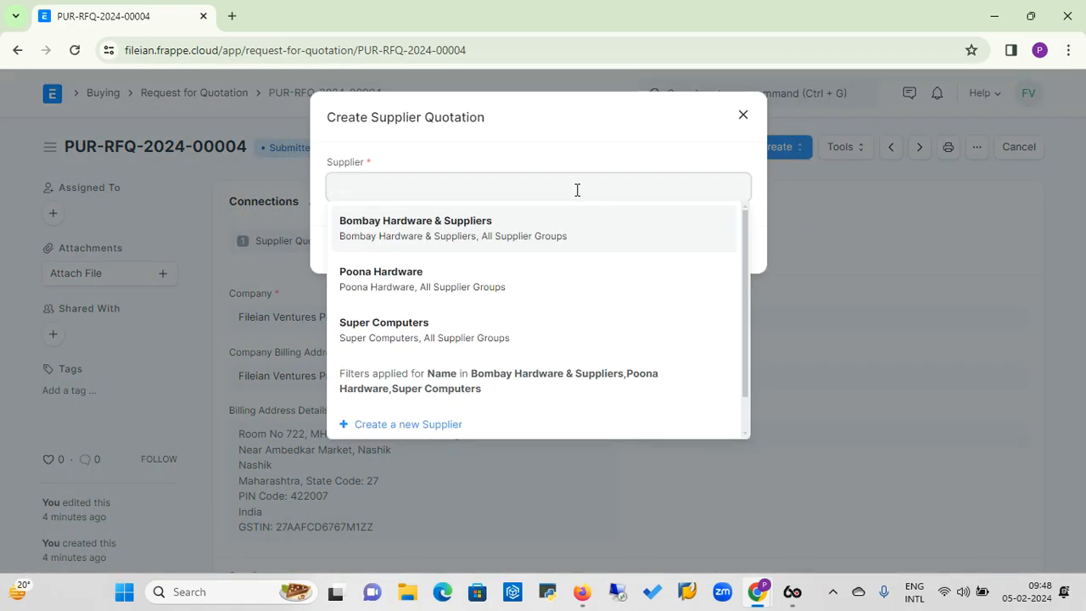
left_click(408, 283)
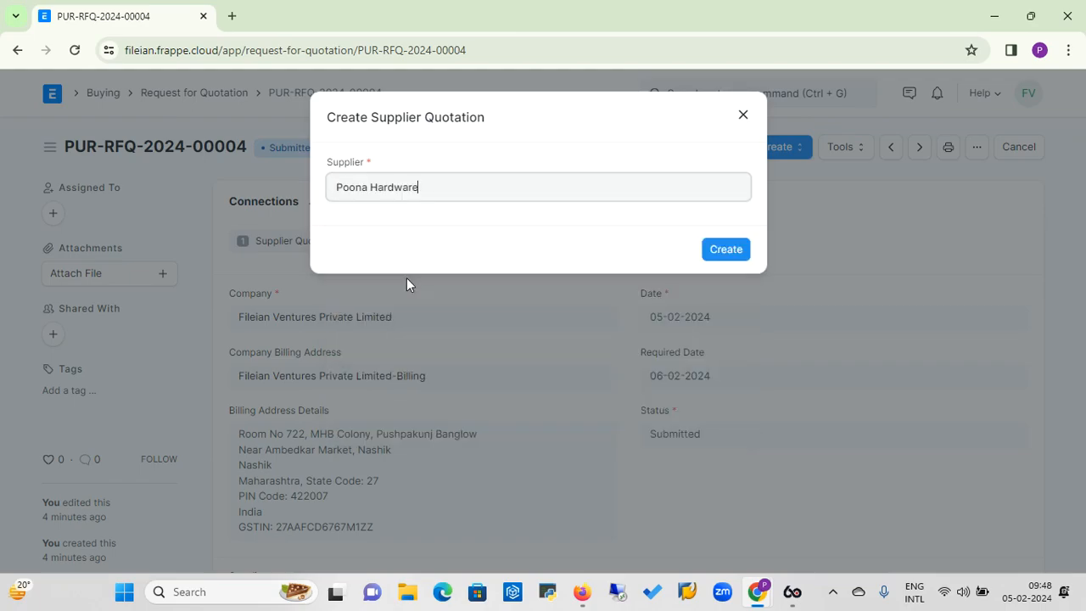
left_click(726, 251)
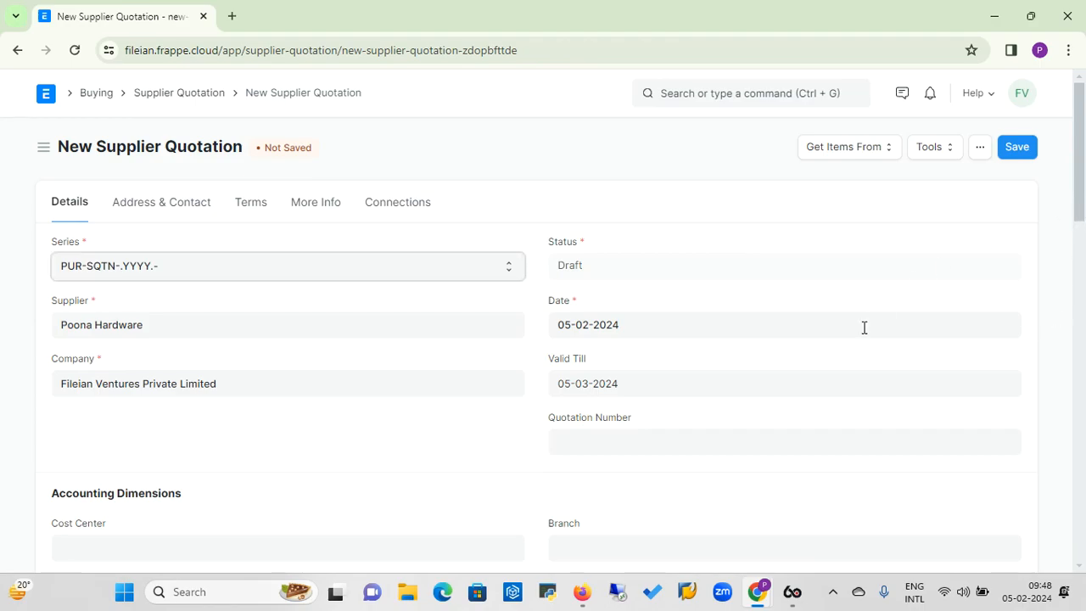
Set the Poona Hardware quotation's Quotation Number to 12 and the rate of item 12345 to 32,000 INR.
left_click(614, 443)
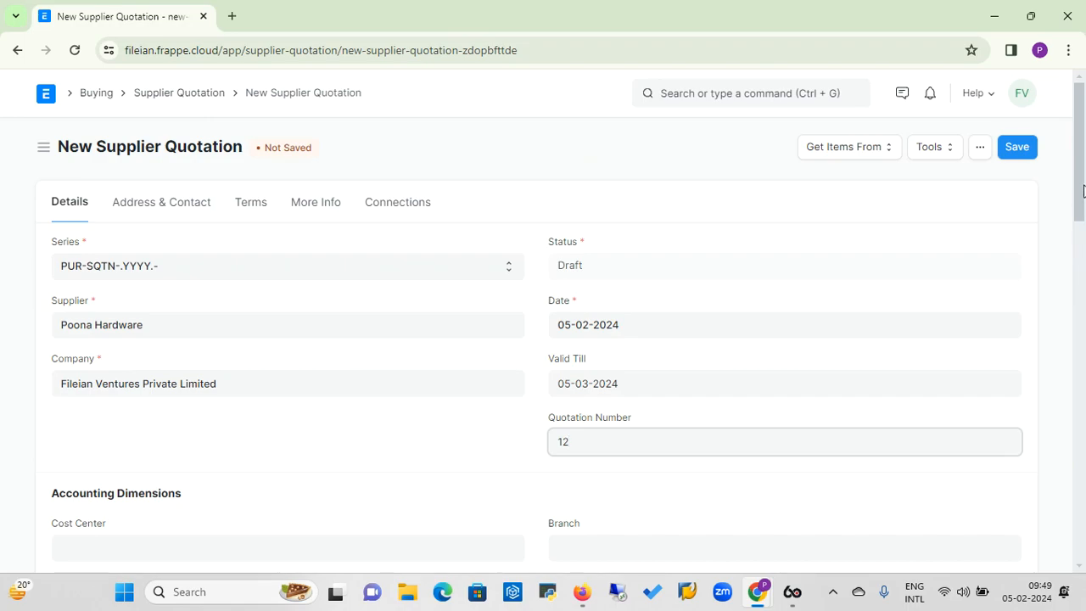
left_click_drag(1082, 190, 1080, 280)
left_click(745, 436)
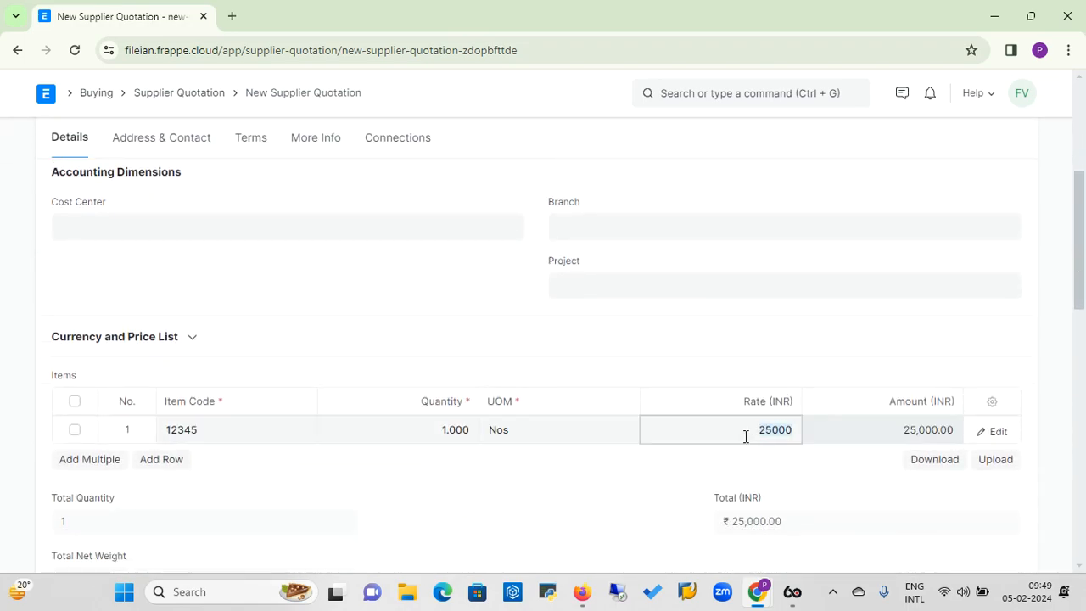
type("32000")
left_click(950, 352)
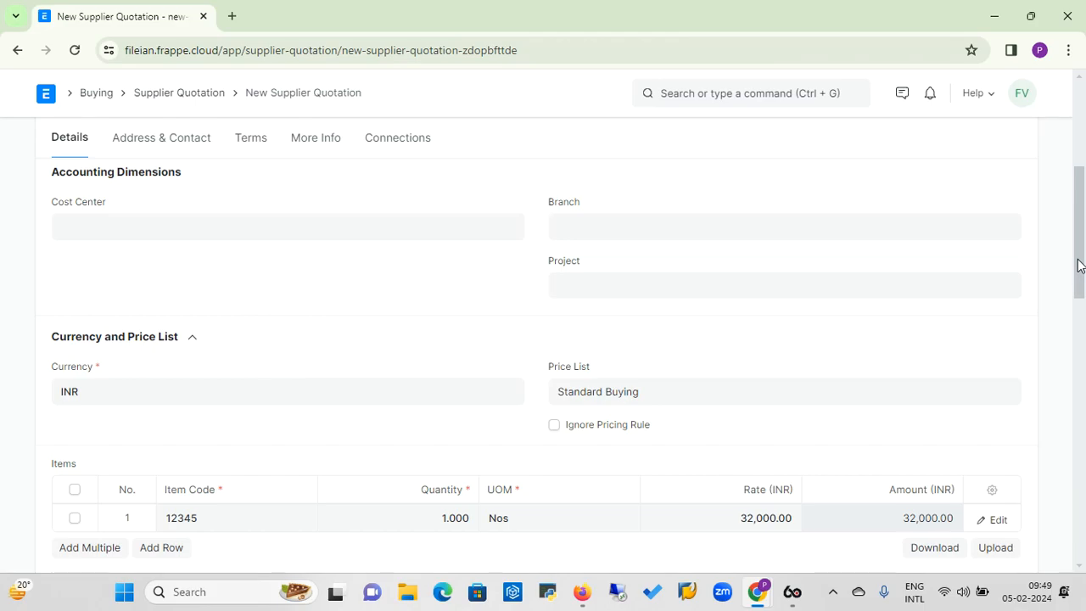
Save the Poona Hardware quotation and submit it permanently.
left_click_drag(1079, 265, 1079, 180)
left_click(1017, 148)
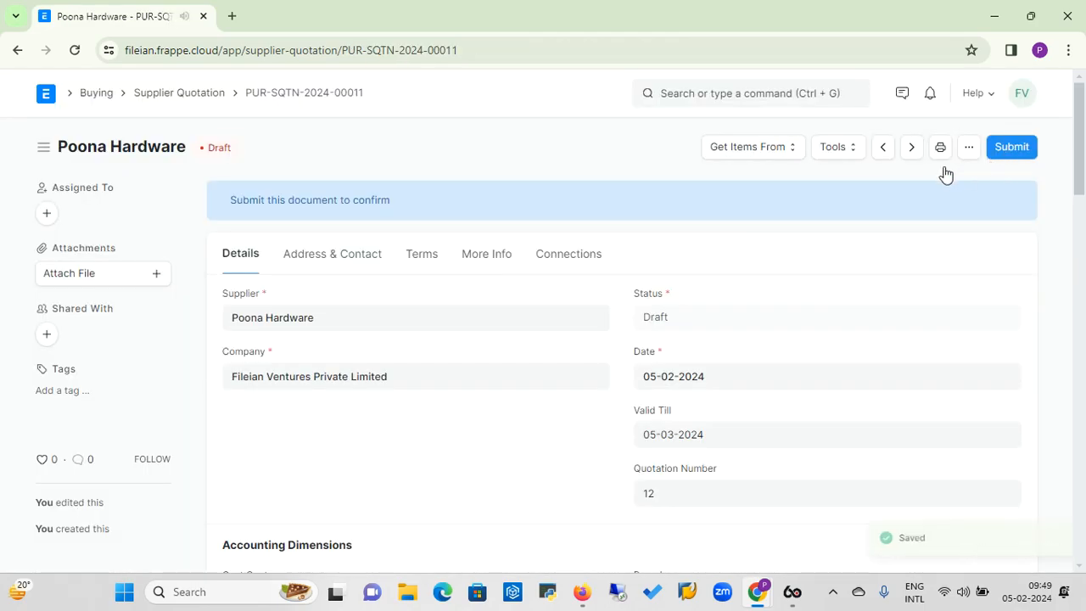
left_click(1017, 148)
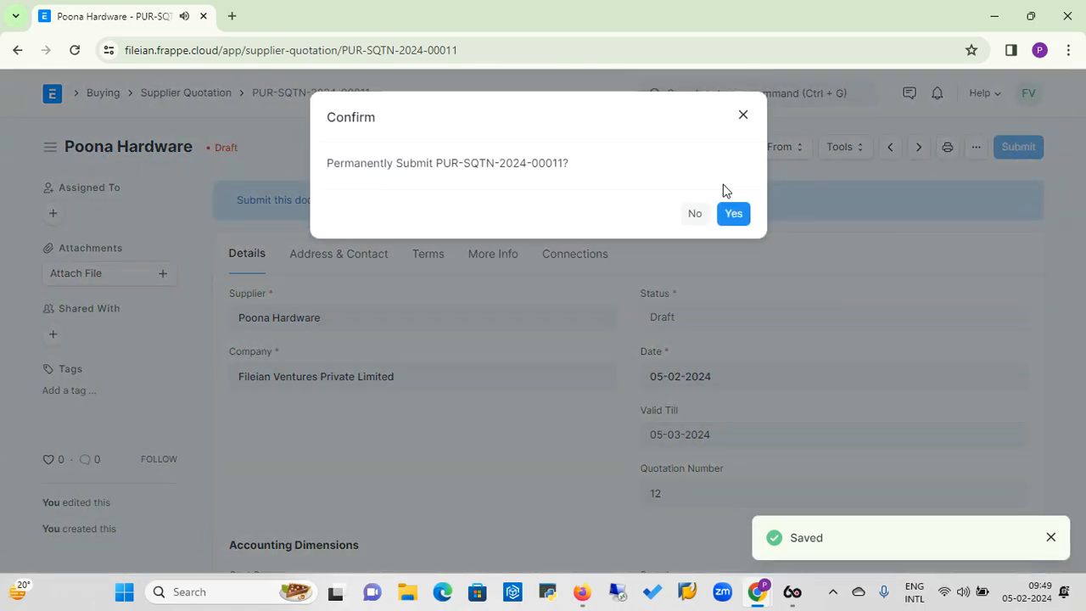
left_click(732, 215)
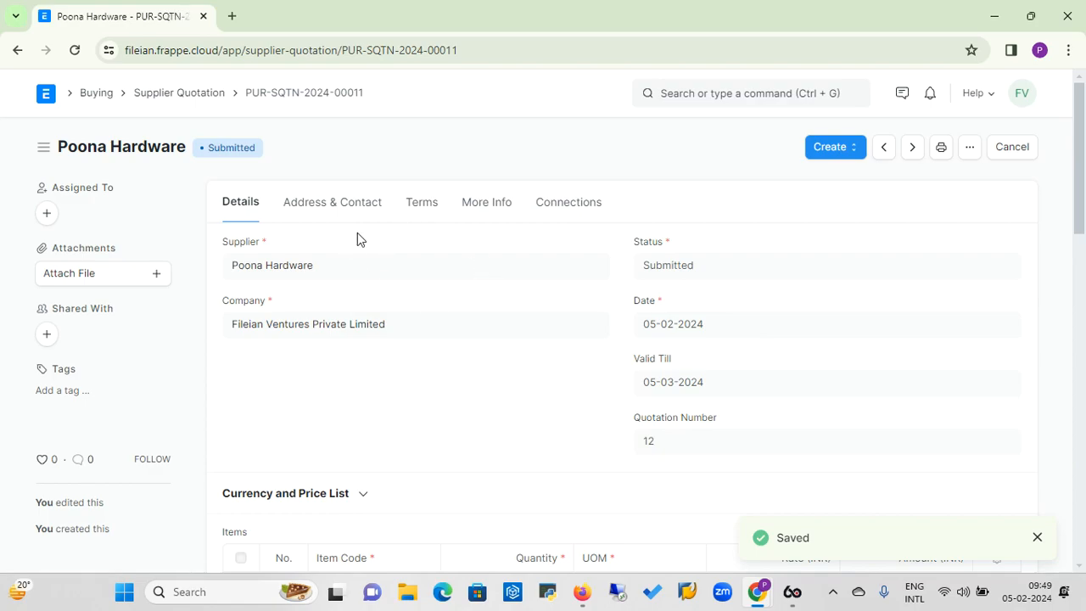
Go back through the Buying workspace to the request for quotation PUR-RFQ-2024-00004.
left_click(96, 100)
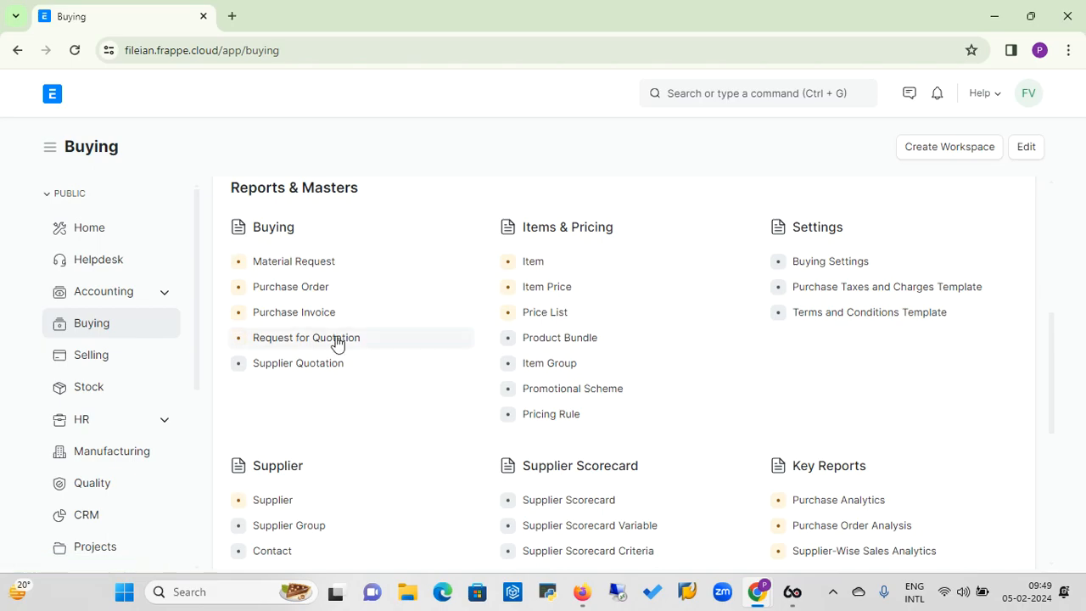
left_click(299, 341)
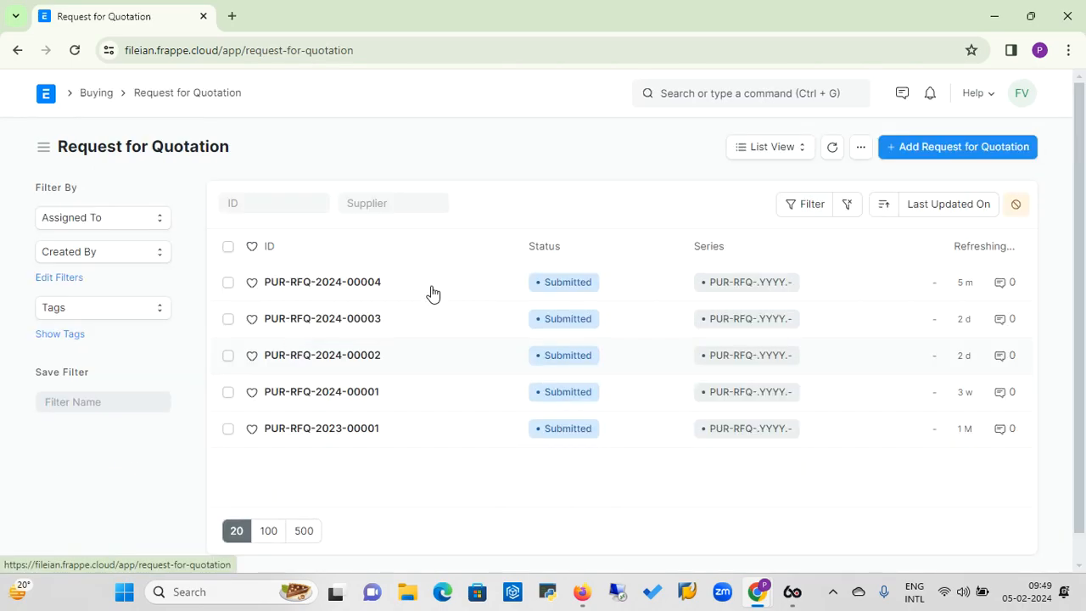
left_click(296, 288)
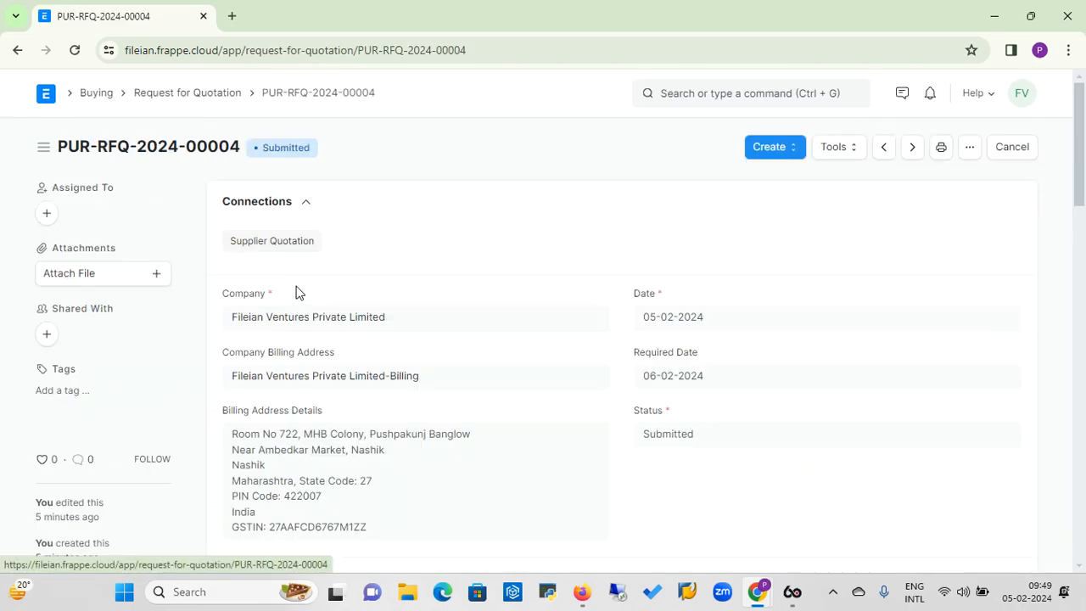
Create a supplier quotation from the request for quotation for Super Computers.
left_click(793, 156)
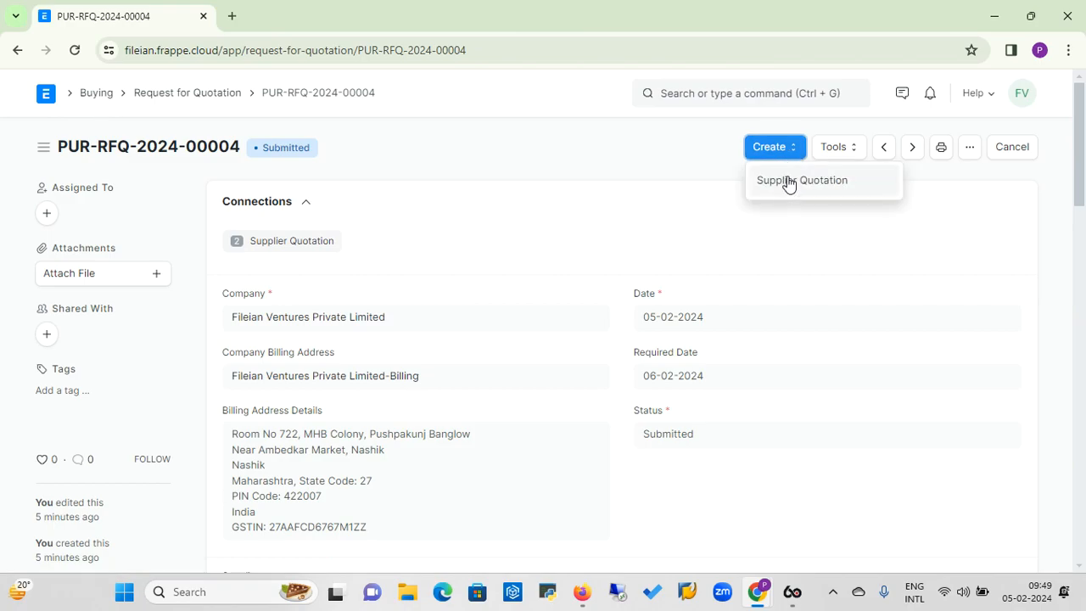
left_click(790, 180)
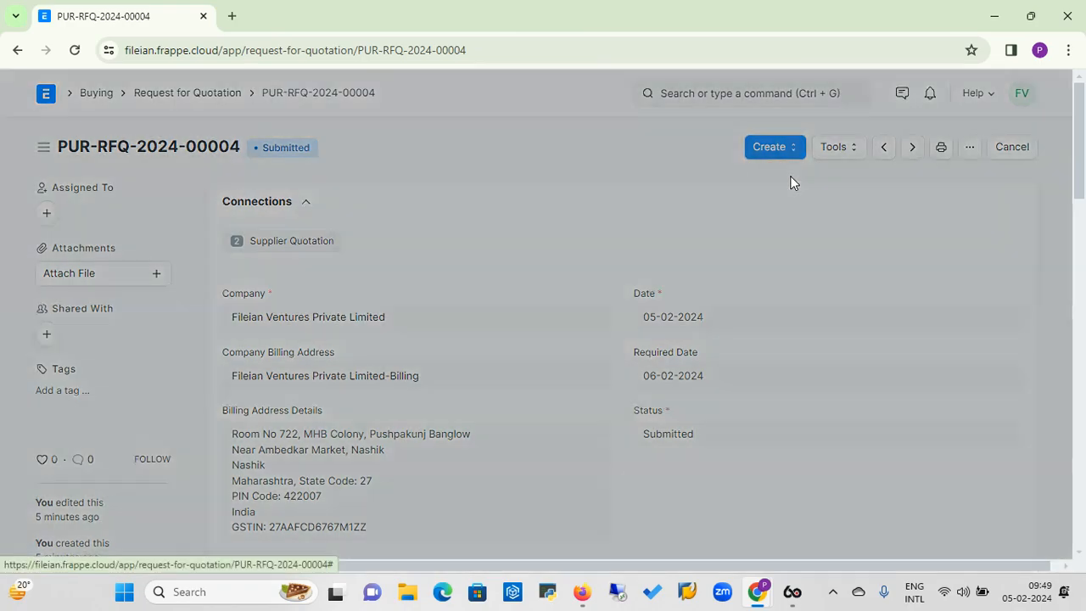
left_click(576, 189)
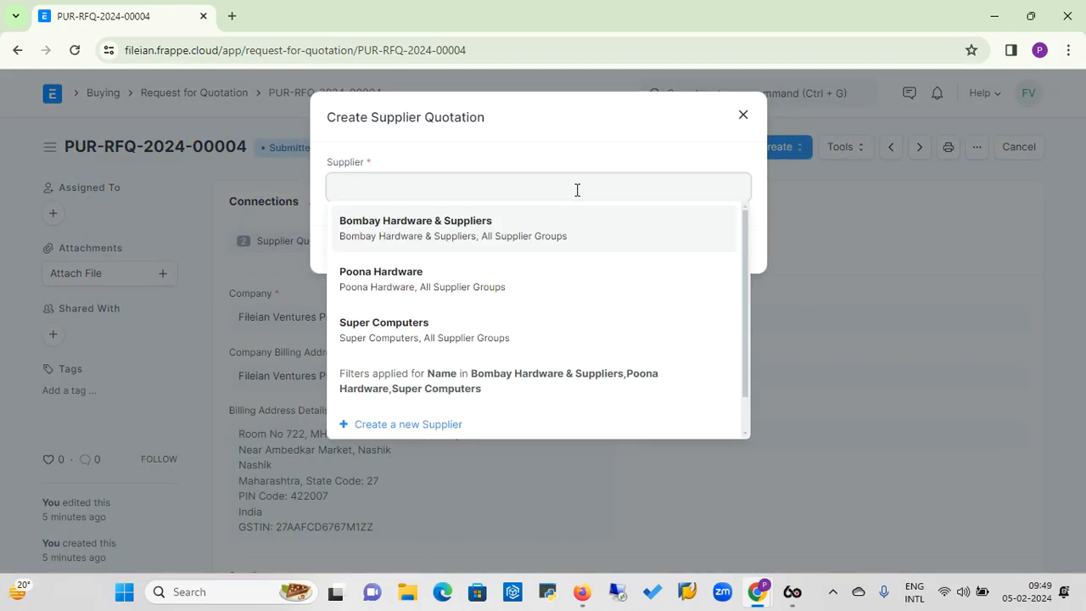
left_click(403, 326)
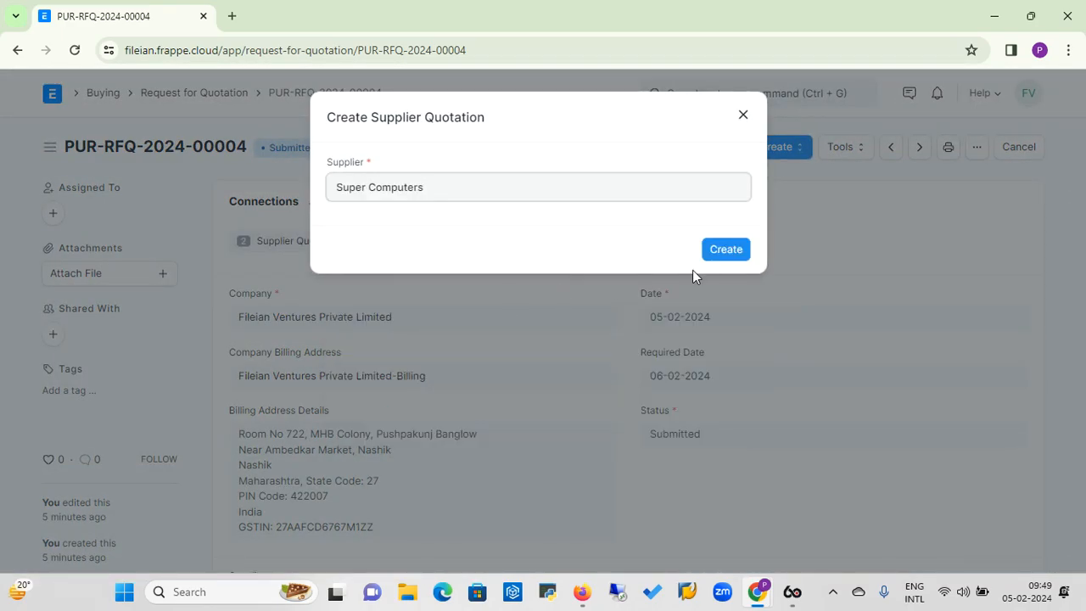
left_click(727, 255)
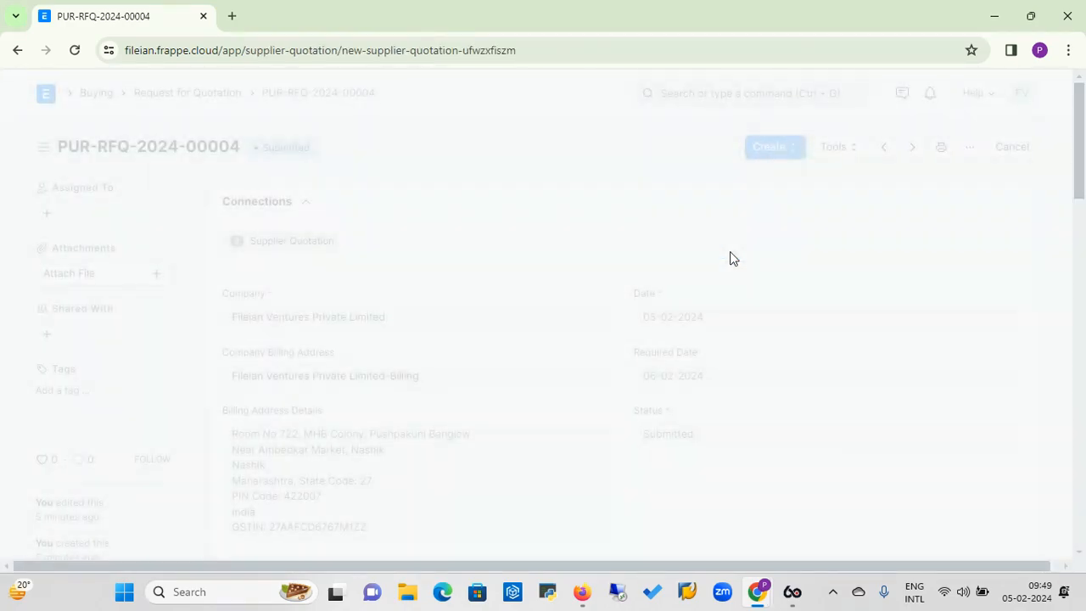
Set the Super Computers quotation's Quotation Number to 24 and the rate of item 12345 to 30,000 INR.
left_click(659, 439)
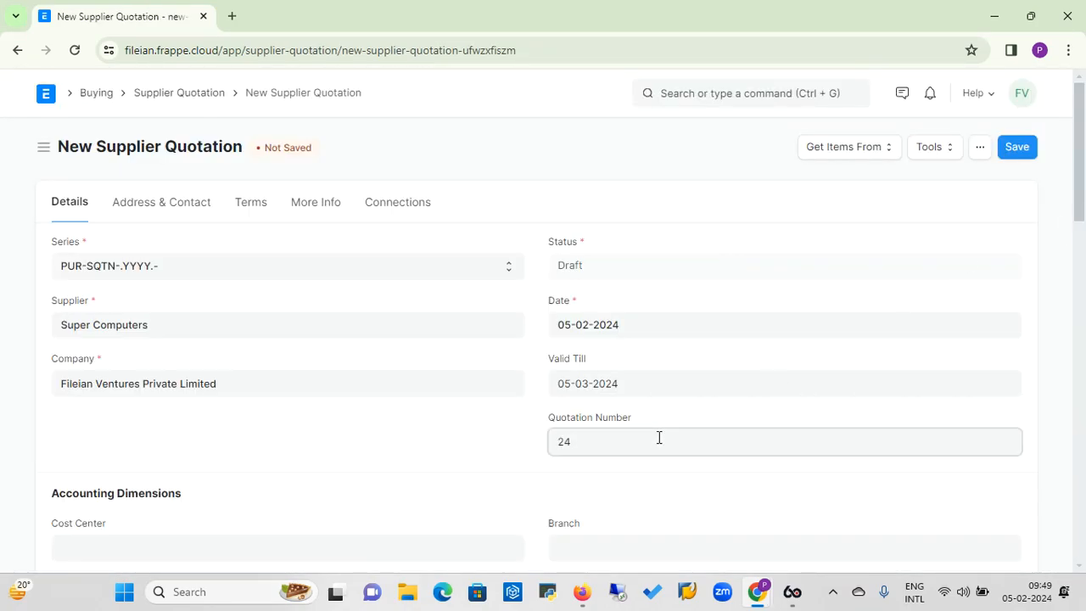
left_click_drag(1081, 208, 1062, 306)
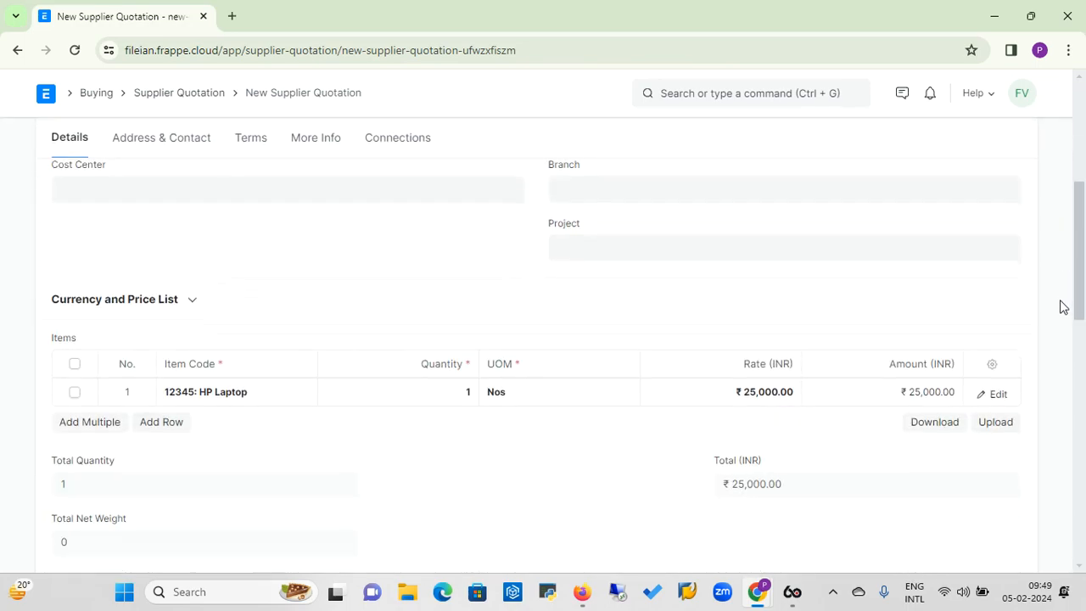
left_click(744, 394)
type("3")
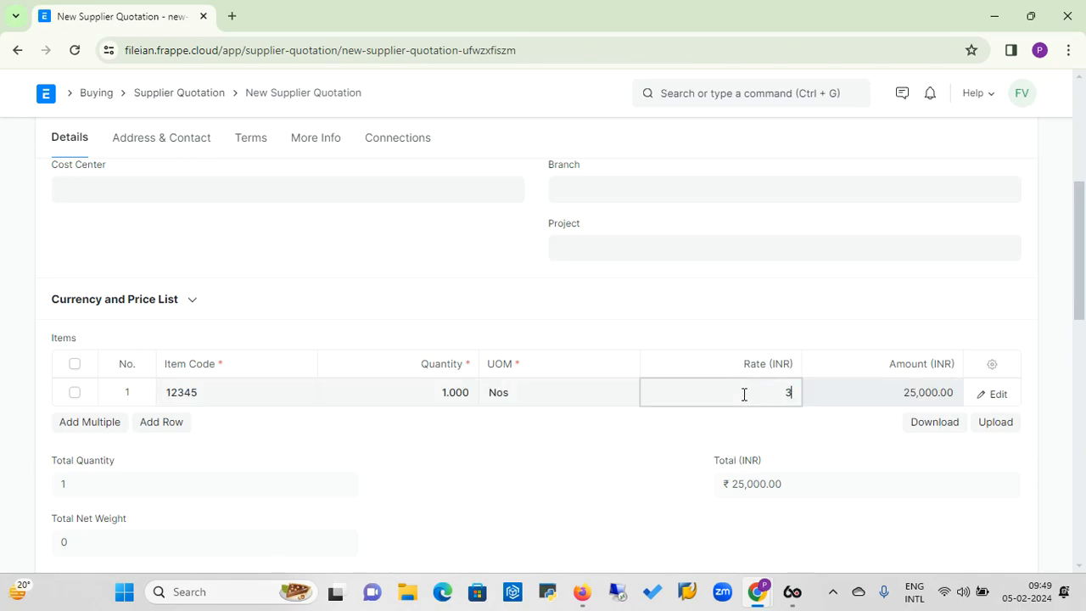
left_click(664, 442)
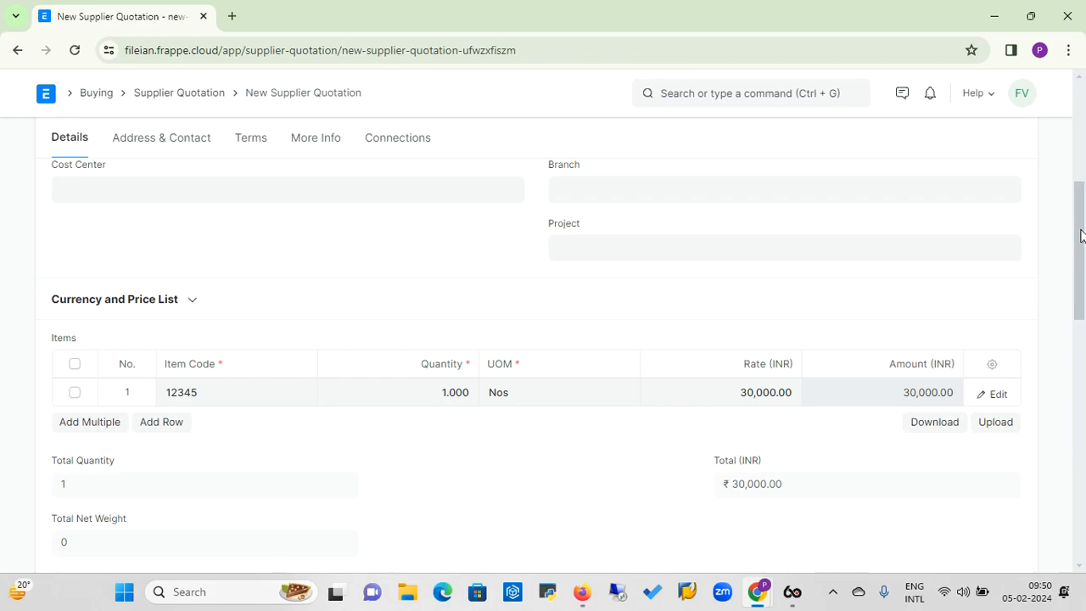
Save the Super Computers quotation, submit it permanently and return to the Buying workspace.
scroll(1081, 235, "up", 5)
left_click(1022, 151)
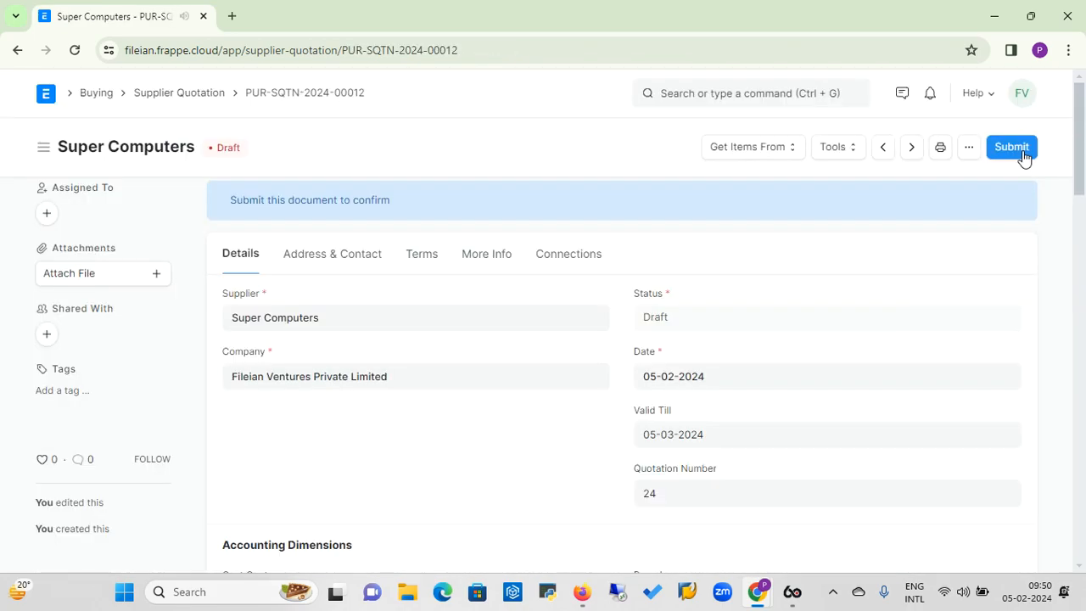
left_click(1022, 150)
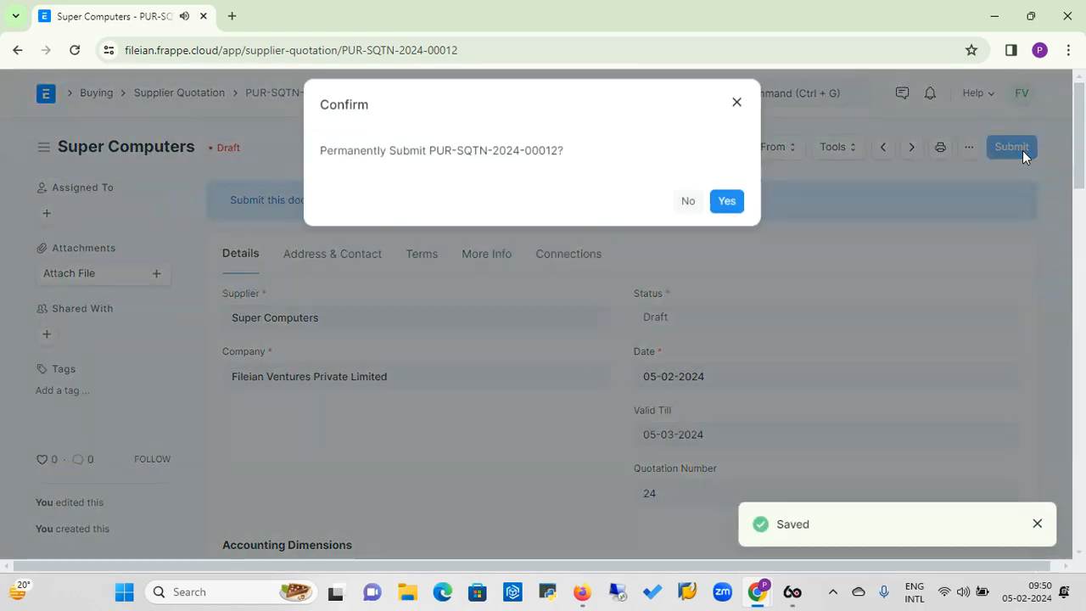
left_click(735, 215)
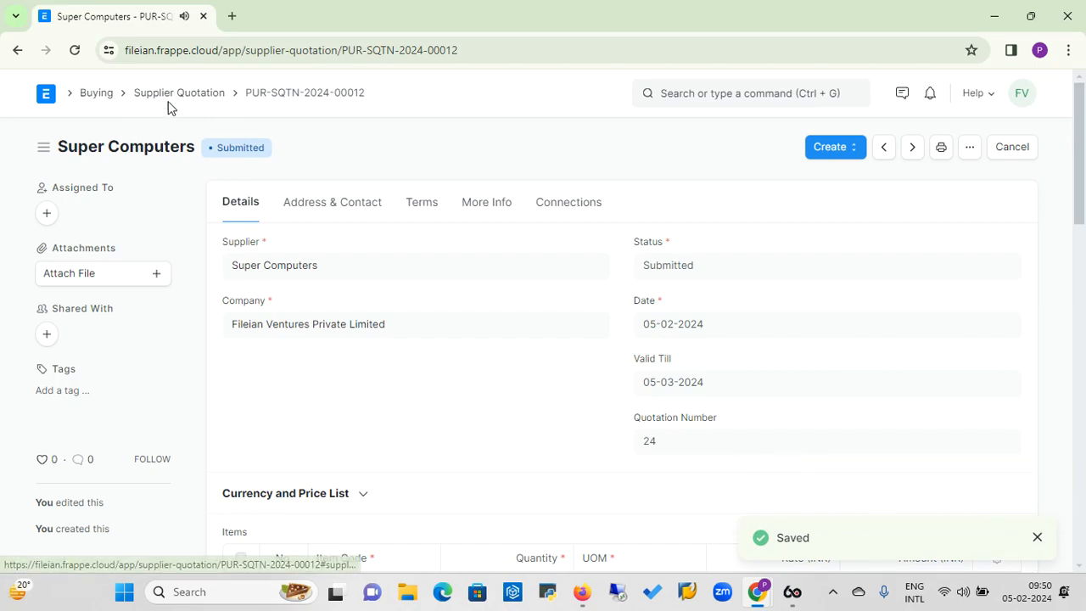
left_click(96, 94)
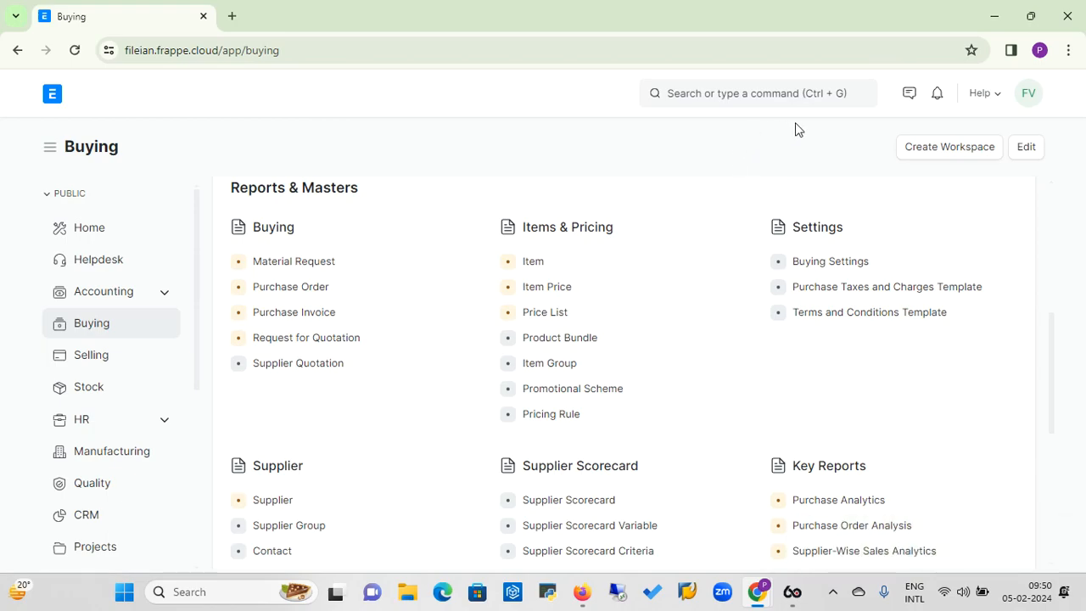
Try a global search for "Request for quotation compa" and close the search window.
left_click(754, 95)
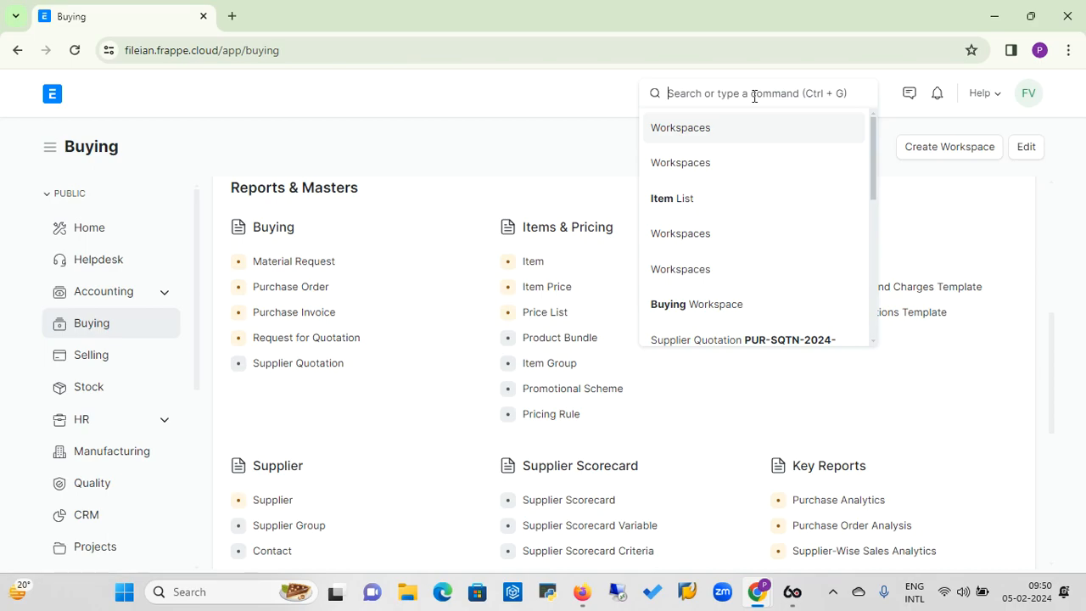
type("reques")
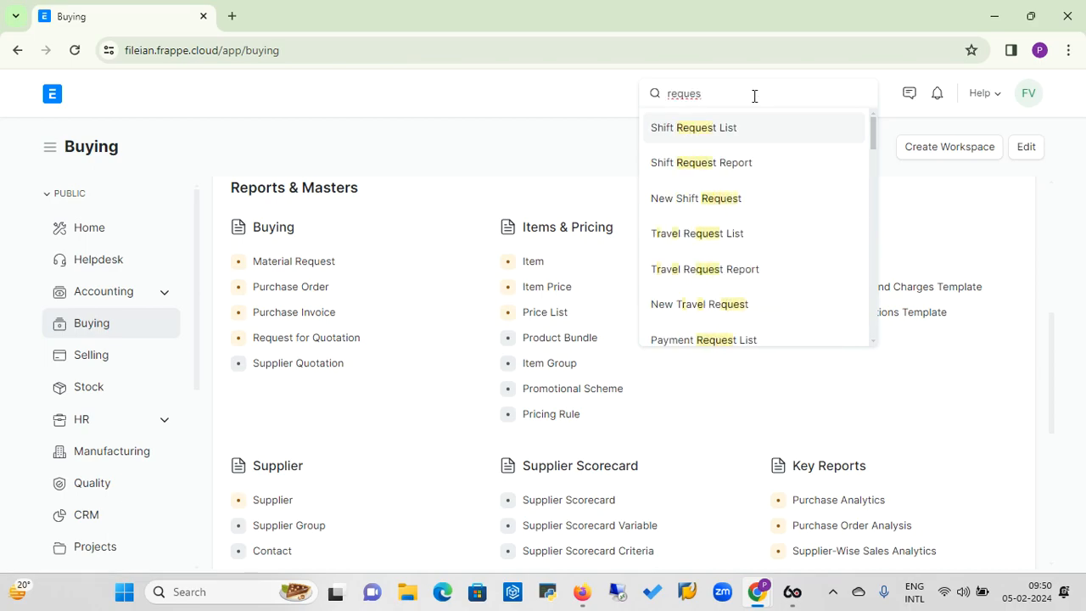
key("BackSpace")
key("BackSpace")
key("BackSpace")
key("BackSpace")
key("BackSpace")
key("BackSpace")
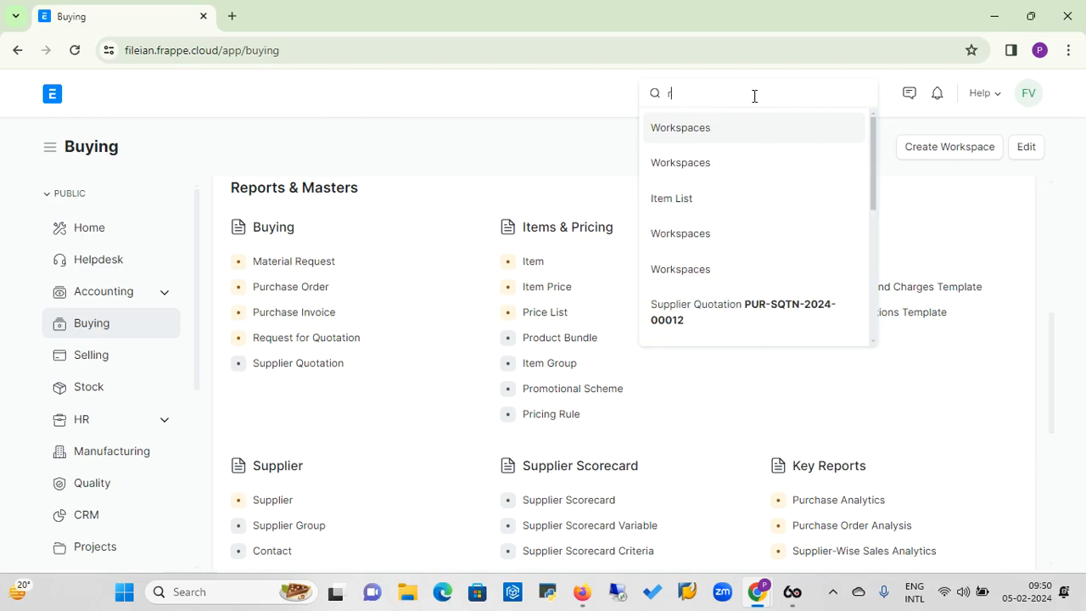
type("R")
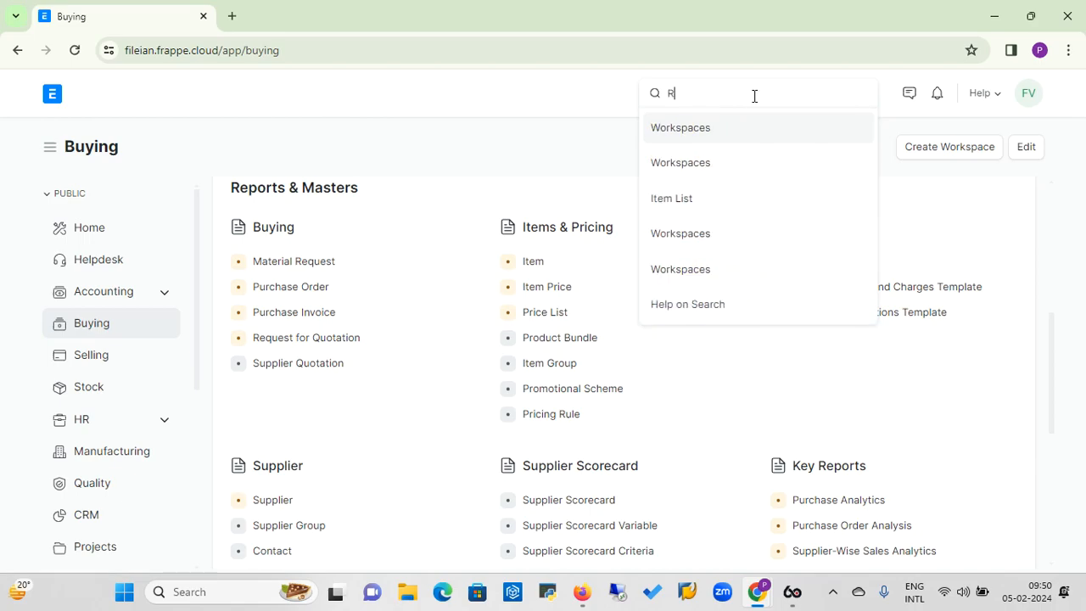
key("BackSpace")
type("Ruest")
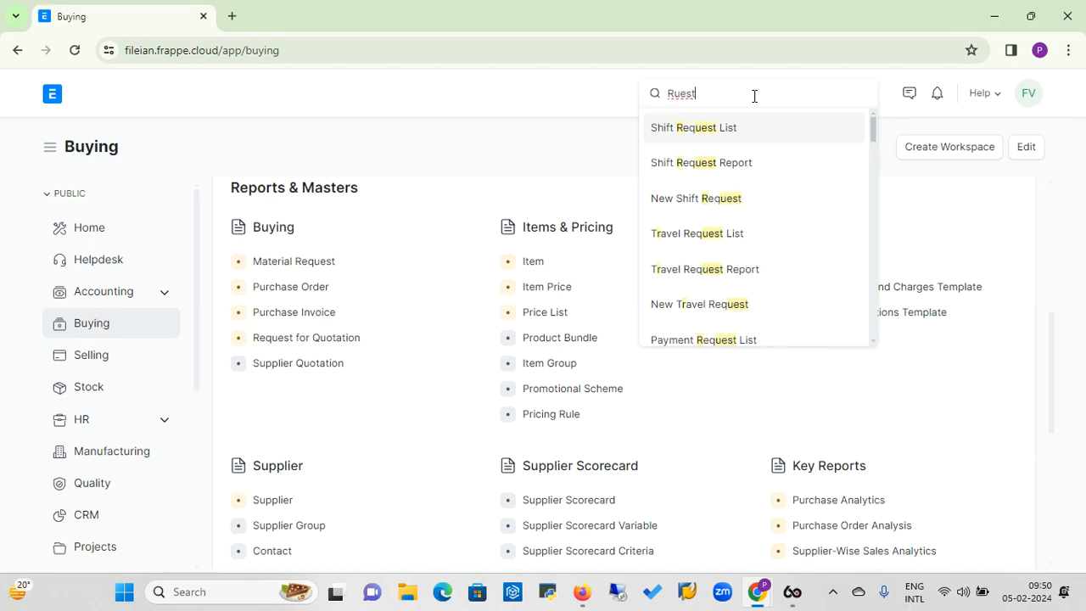
key("BackSpace")
key("BackSpace")
type("1")
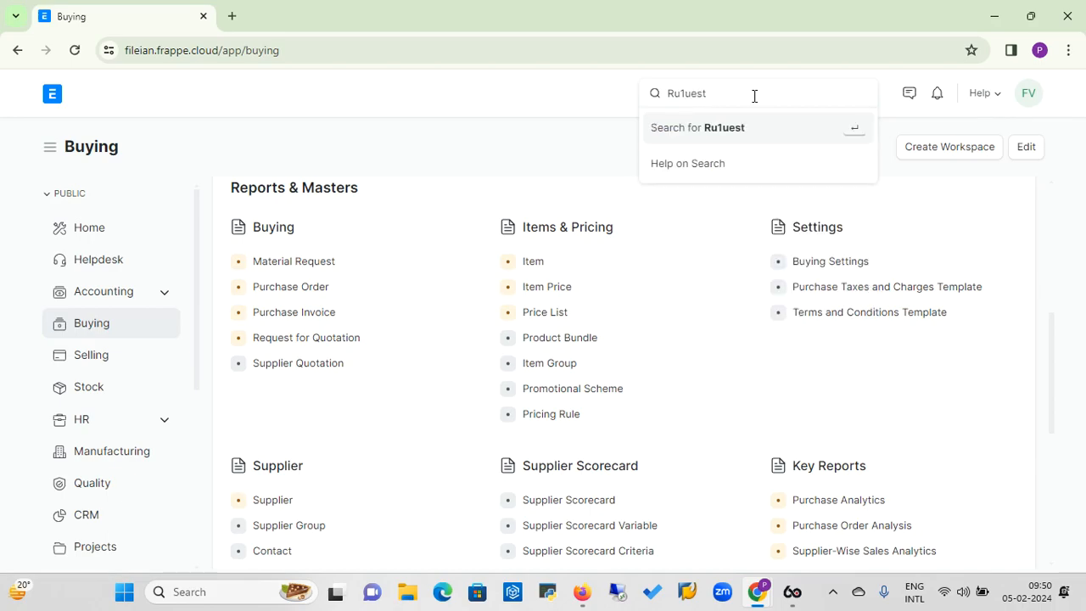
type("q")
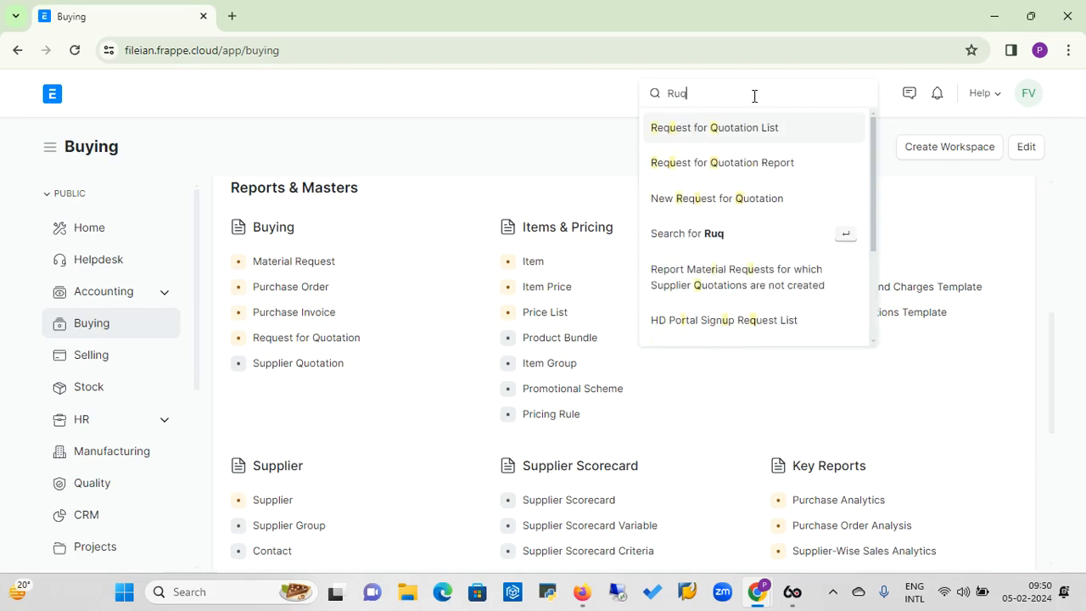
type("uet fgir")
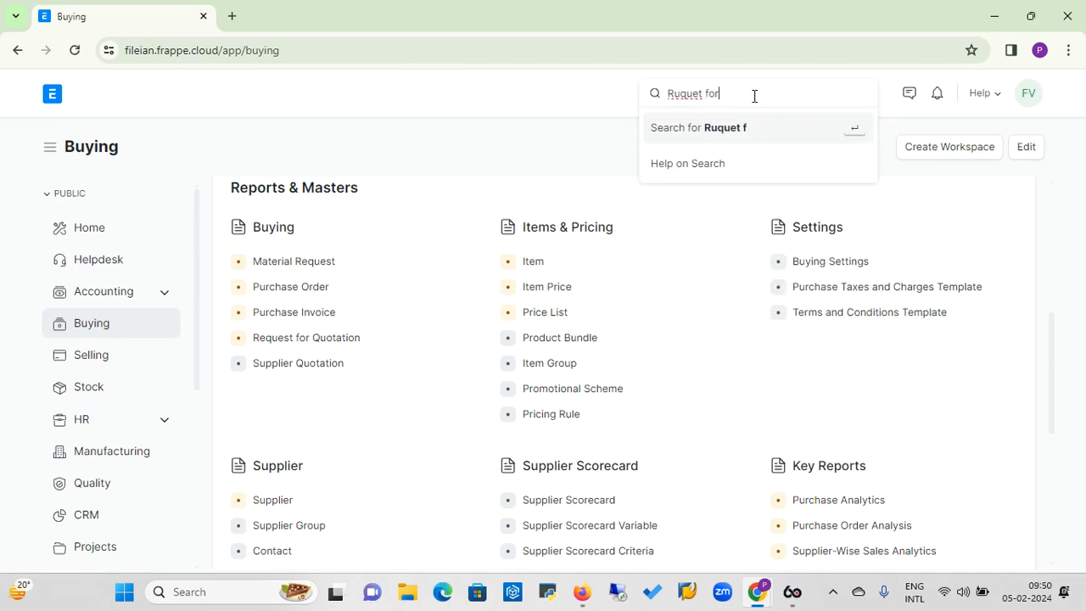
key("BackSpace")
key("BackSpace")
key("BackSpace")
key("BackSpace")
key("BackSpace")
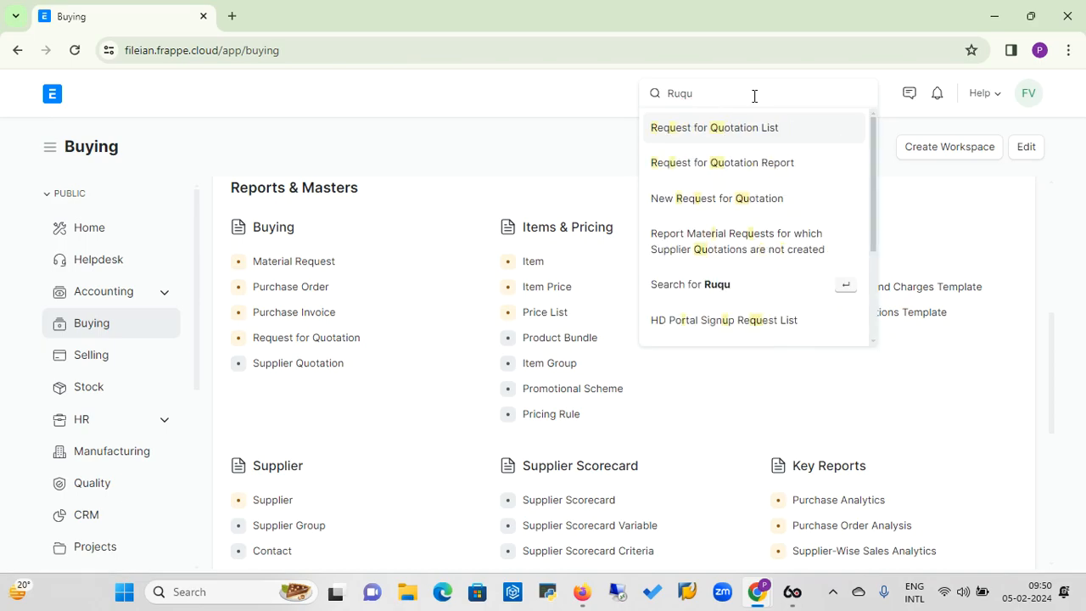
type("est")
key("BackSpace")
key("BackSpace")
key("BackSpace")
key("BackSpace")
key("BackSpace")
key("BackSpace")
key("BackSpace")
type("equest for ")
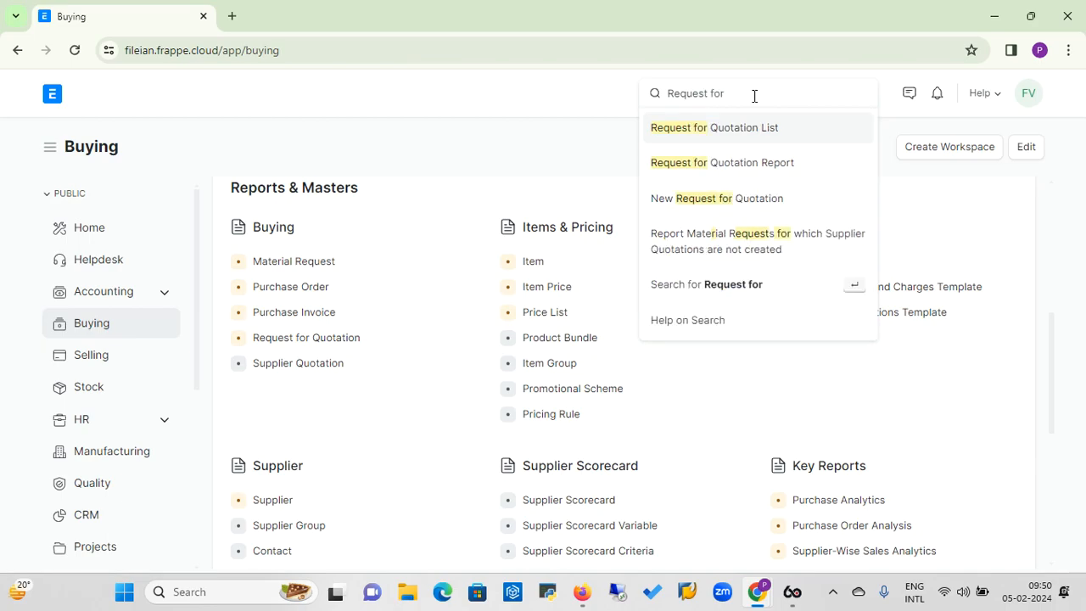
type("quotation")
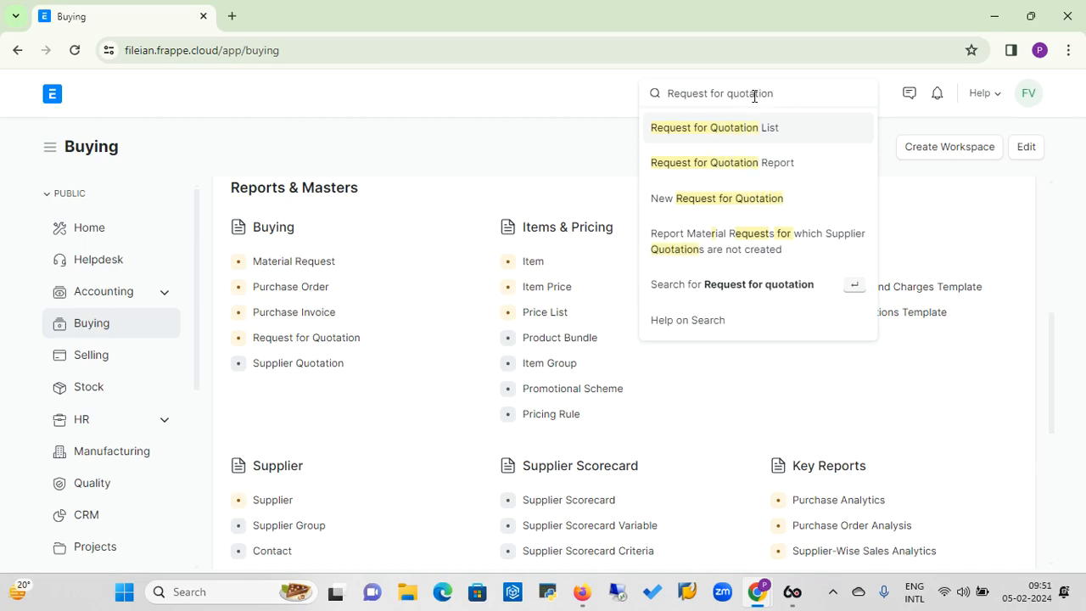
type(" cim")
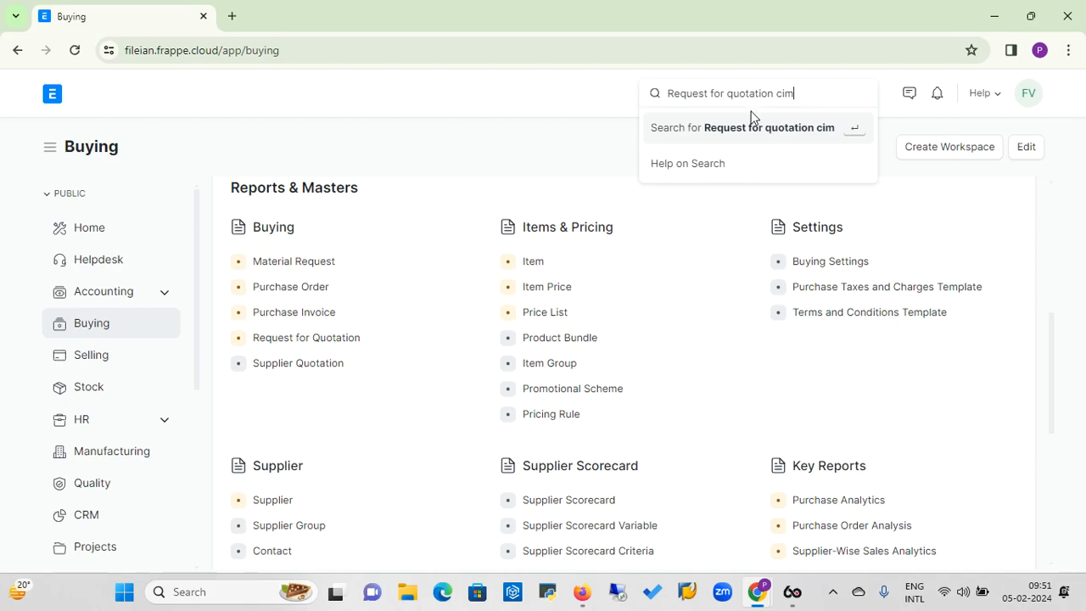
key("BackSpace")
key("BackSpace")
type("ompa")
left_click(782, 136)
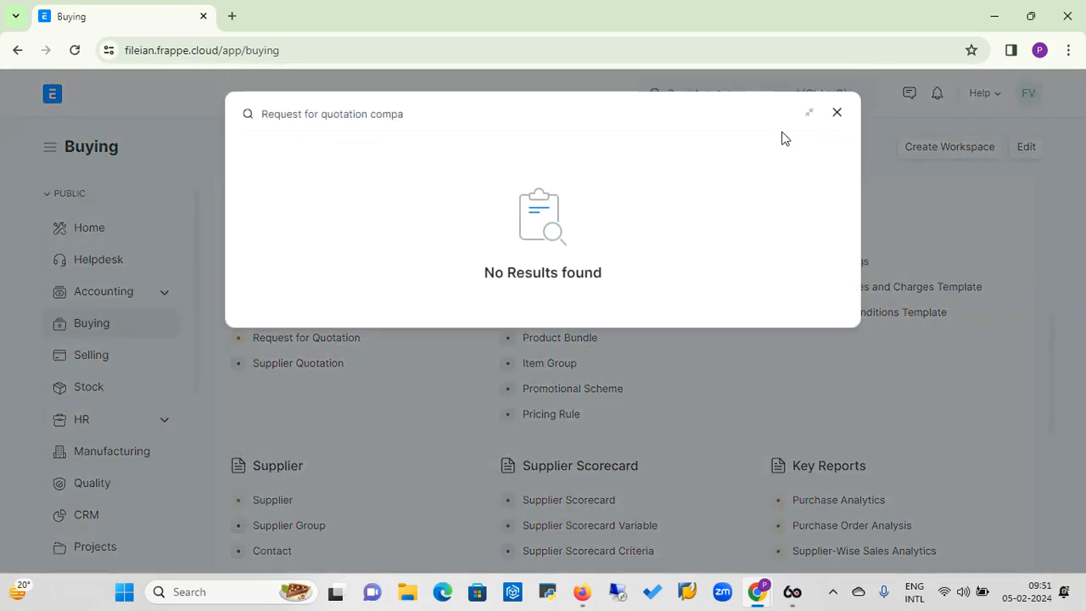
left_click(838, 112)
Search for "Comparison" and open the Supplier Quotation Comparison report.
left_click(759, 102)
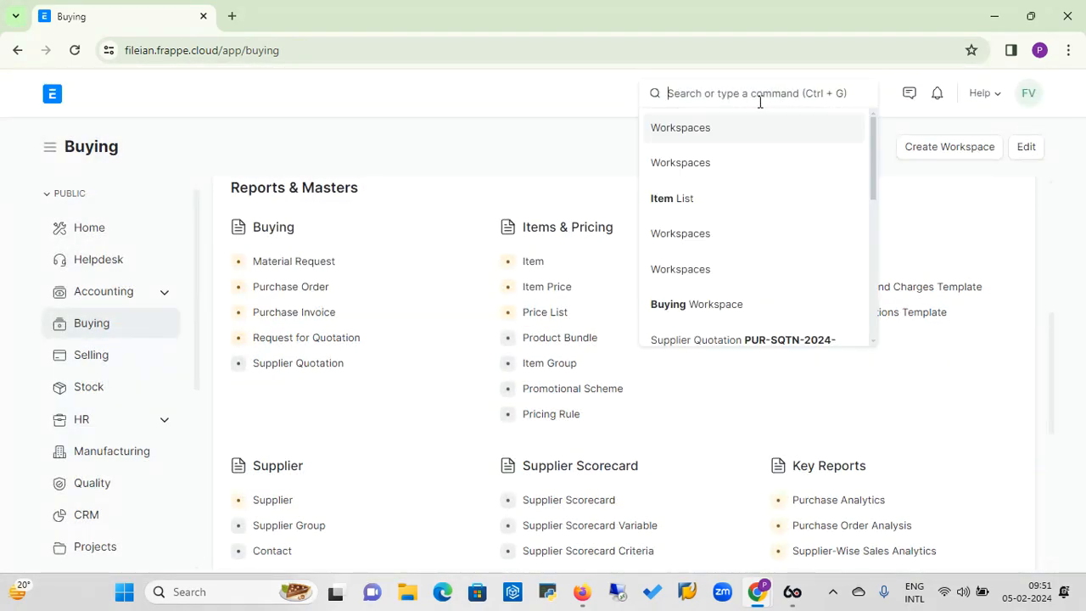
type("Com")
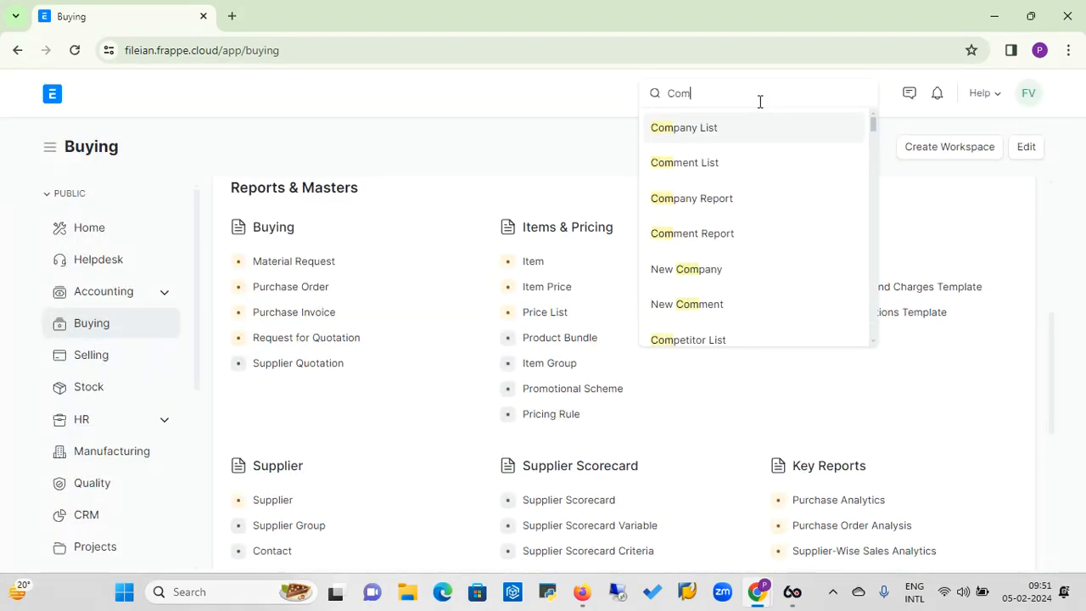
type("parison")
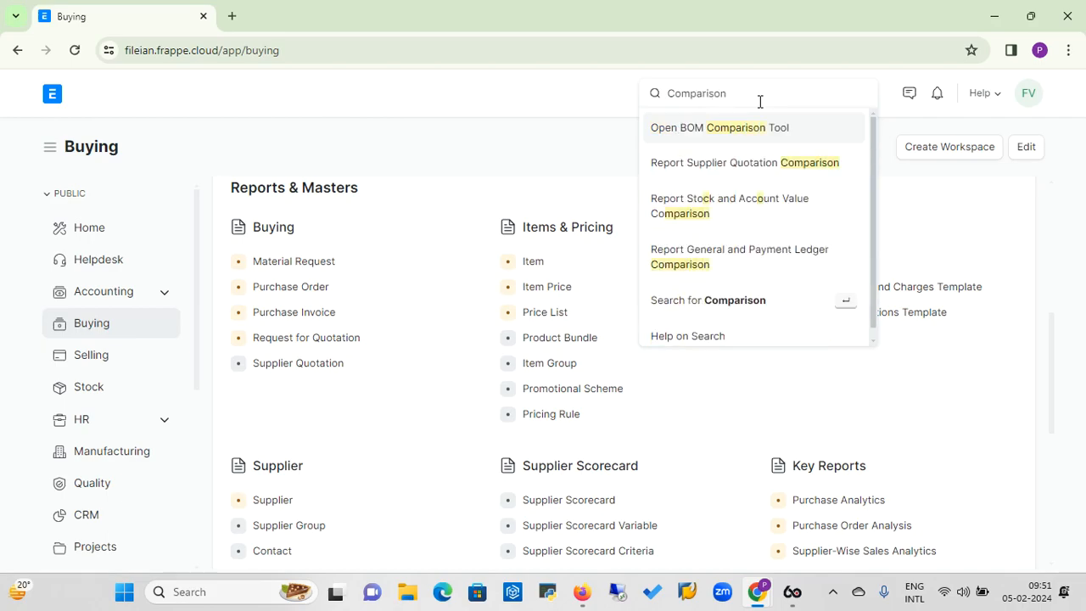
left_click(738, 168)
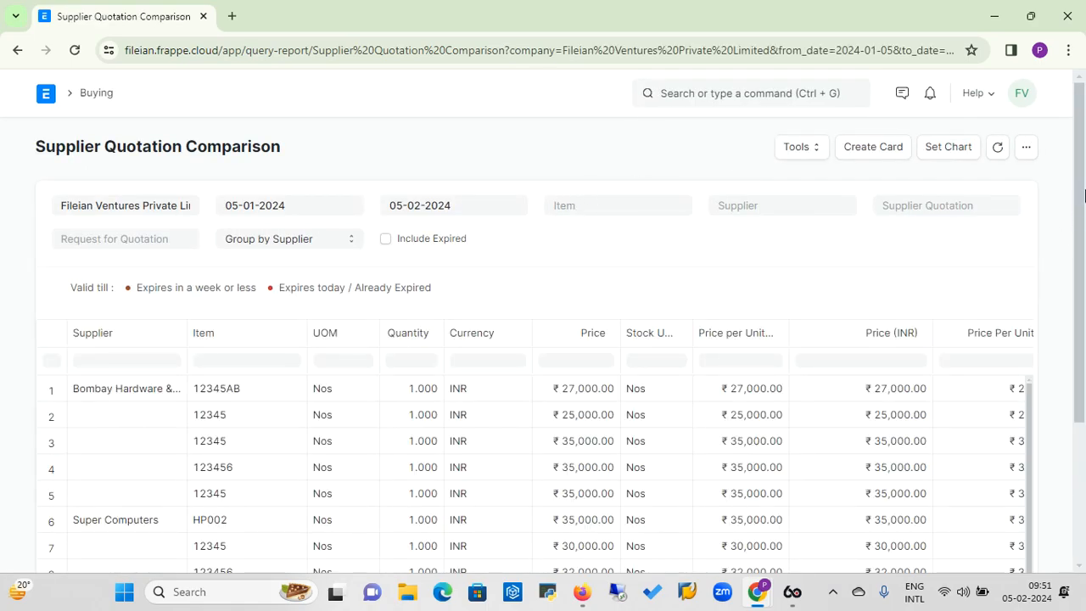
Compare the suppliers' items, prices and validity dates across the report, widening the Request for Quotation column to read the full document numbers.
left_click_drag(1084, 191, 1029, 384)
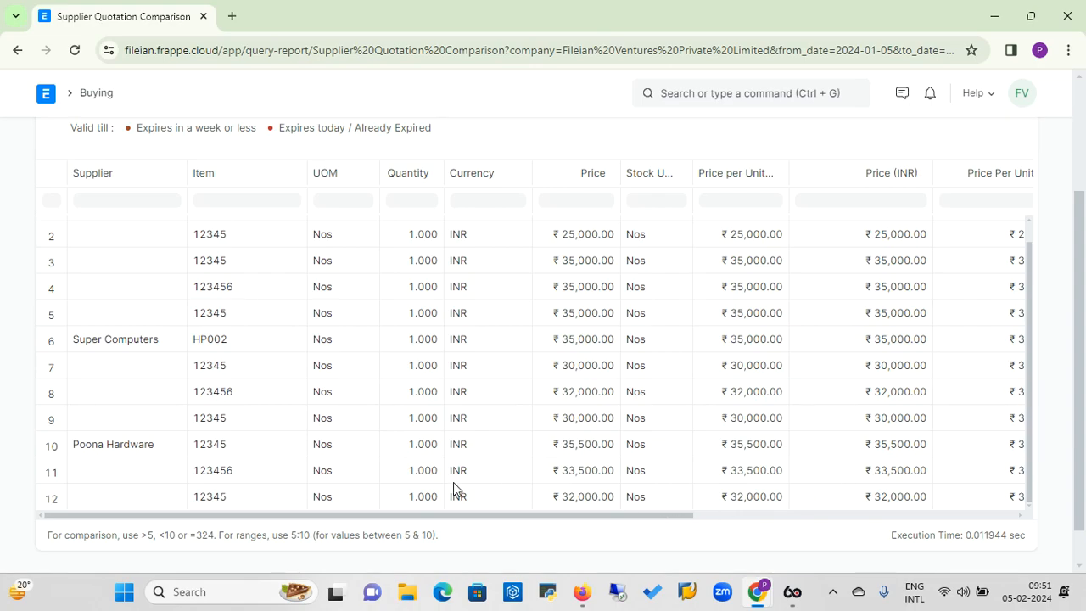
left_click_drag(499, 518, 824, 550)
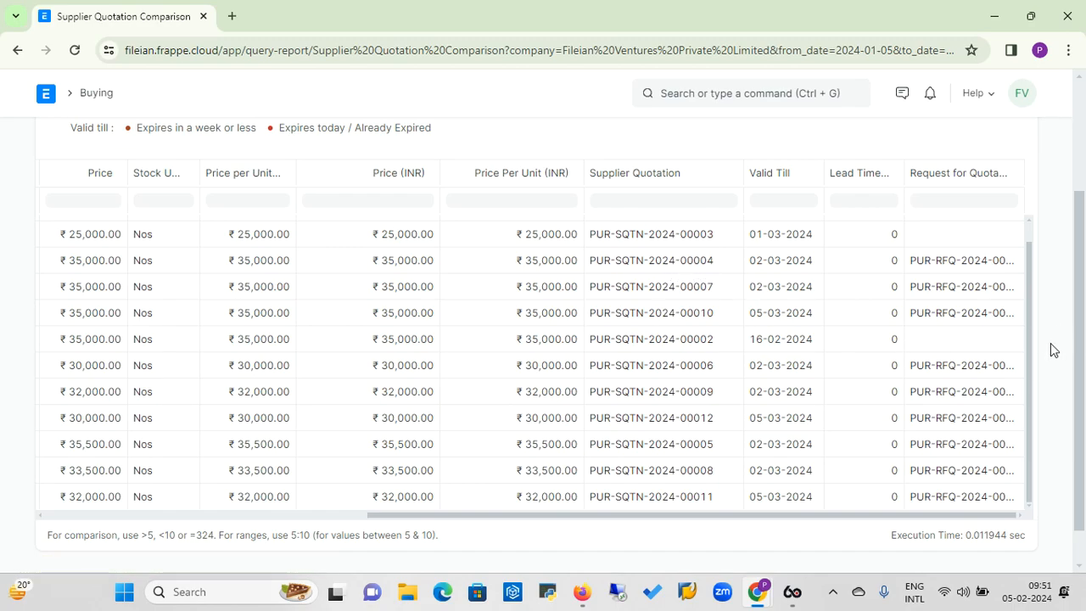
scroll(1031, 376, "up", 1)
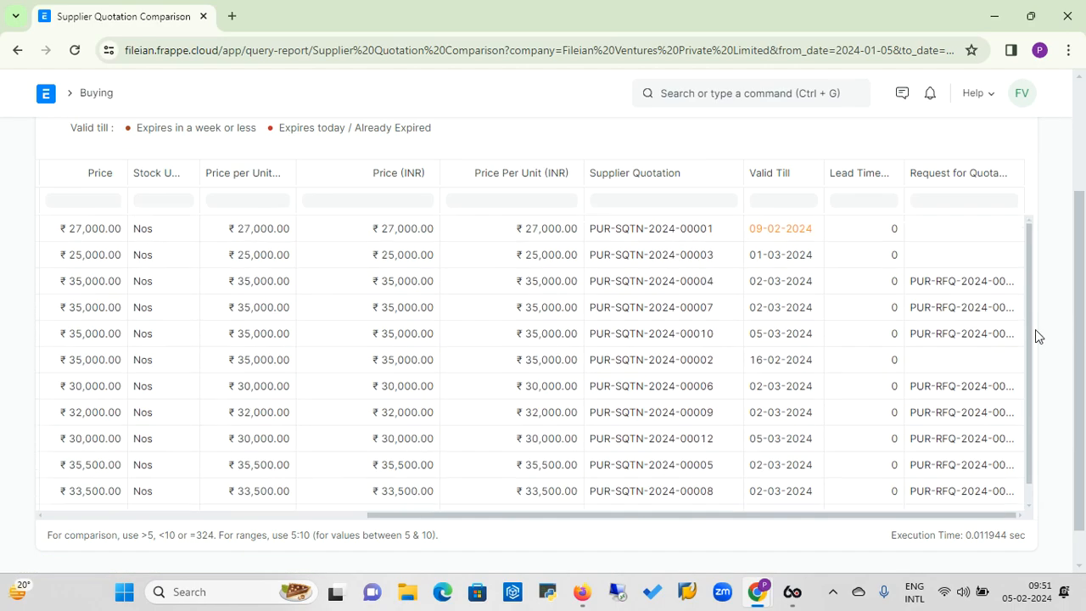
scroll(1032, 347, "down", 1)
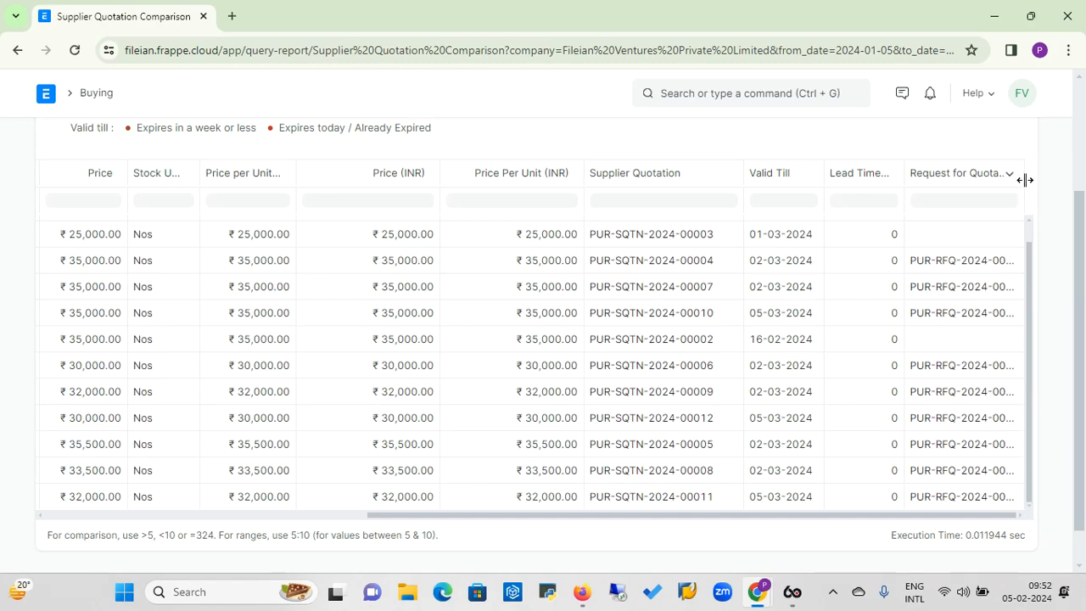
left_click_drag(1023, 179, 1059, 204)
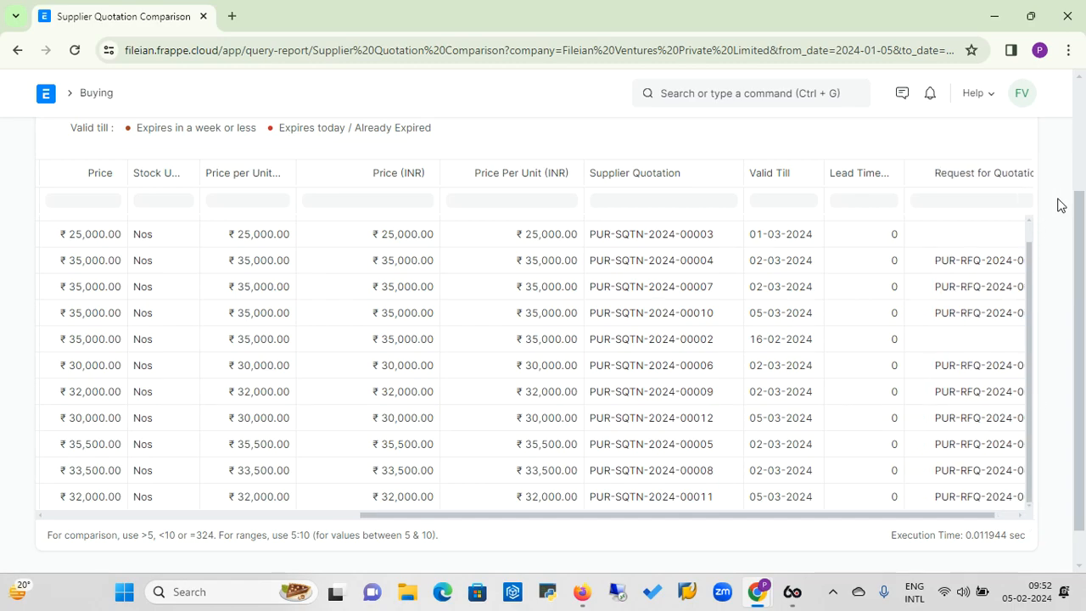
left_click(1020, 517)
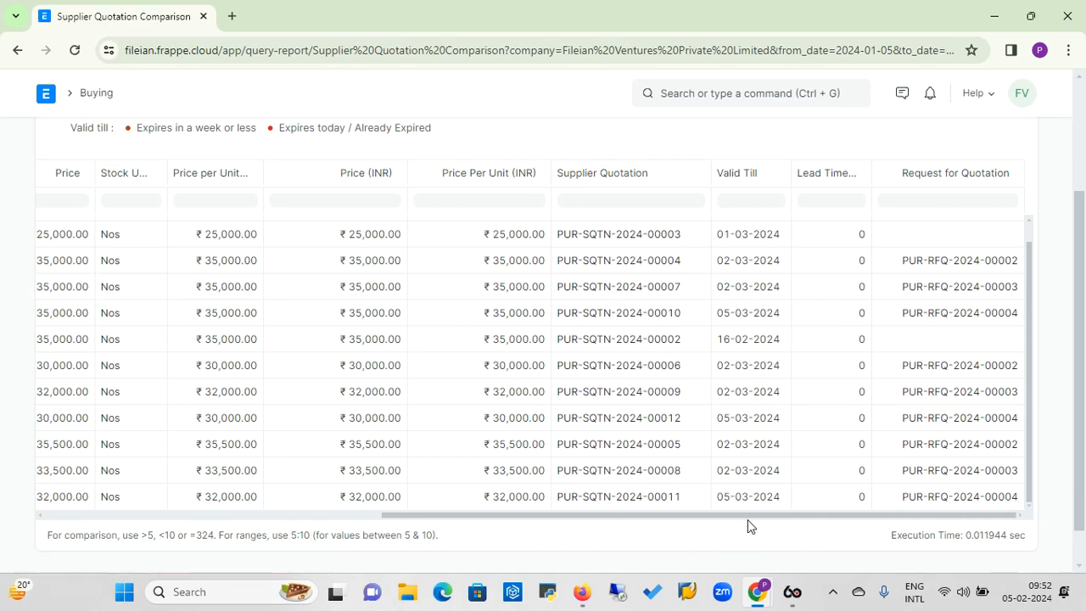
left_click_drag(782, 515, 446, 586)
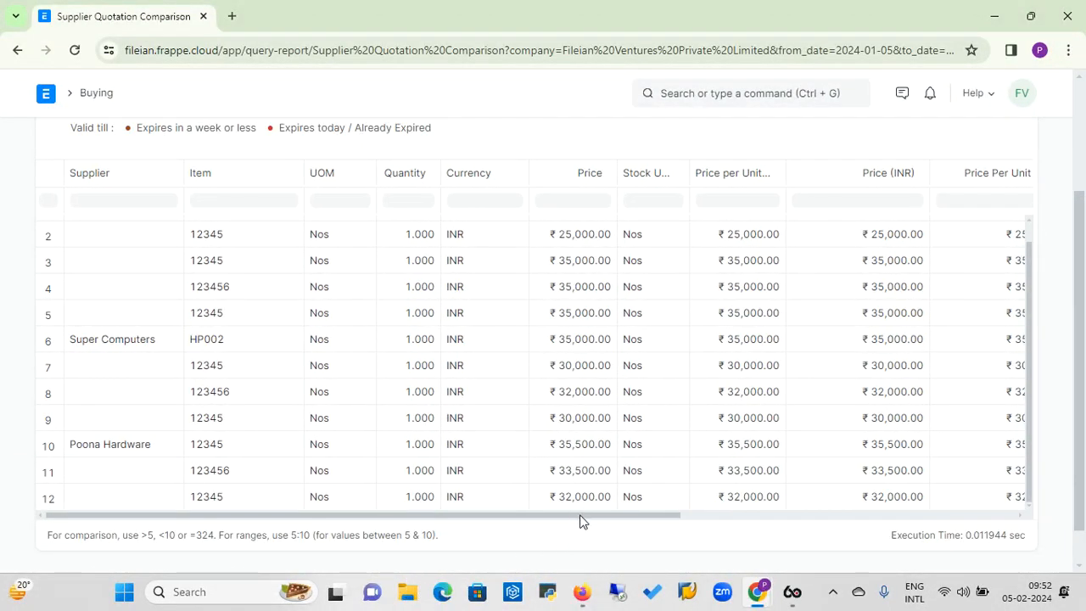
mouse_move(581, 516)
left_mouse_down()
mouse_move(684, 519)
mouse_move(579, 519)
left_mouse_up()
left_click_drag(553, 585, 941, 520)
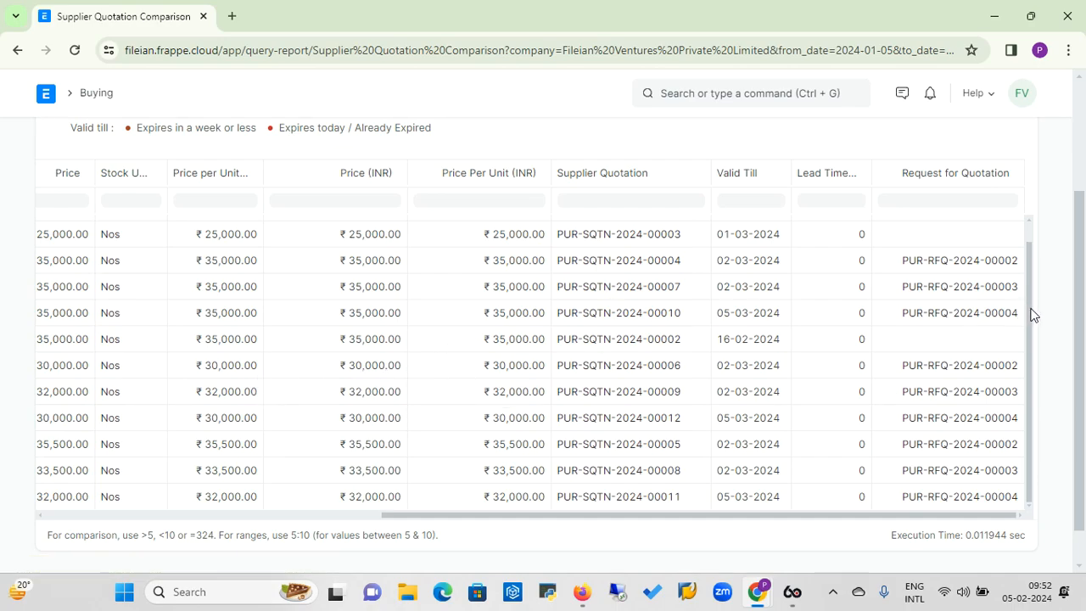
left_click_drag(477, 519, 484, 560)
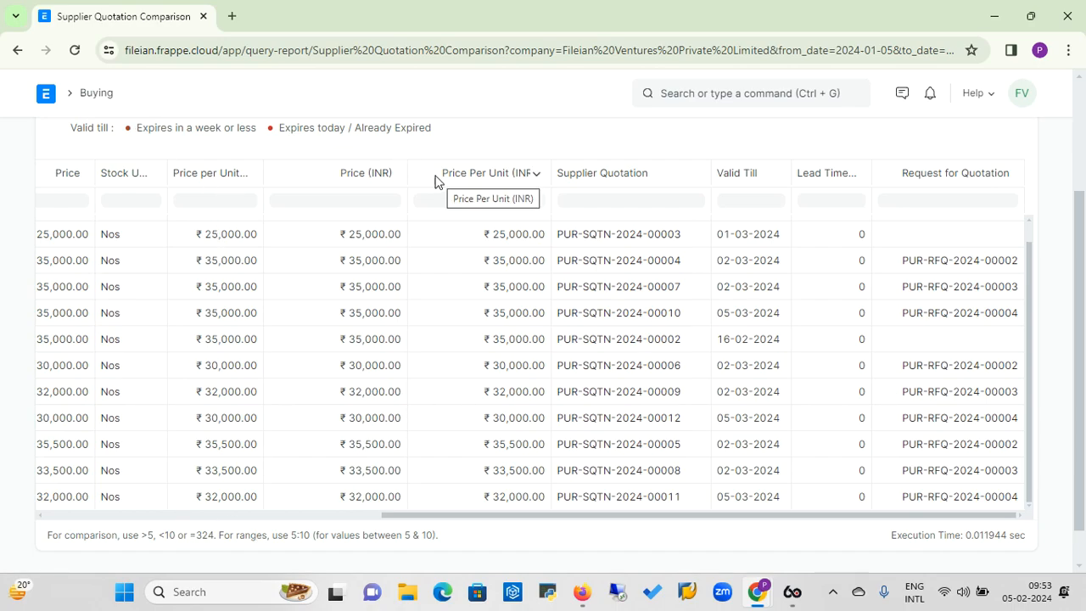
Start a new purchase order from the Buying workspace and set its supplier to Super Computers.
left_click(93, 99)
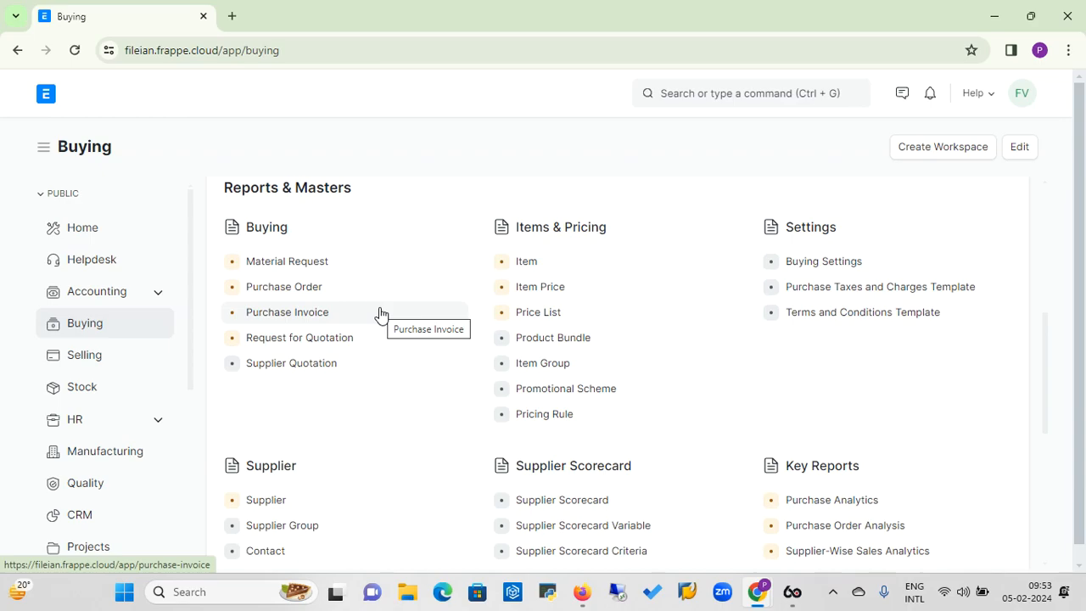
left_click(293, 295)
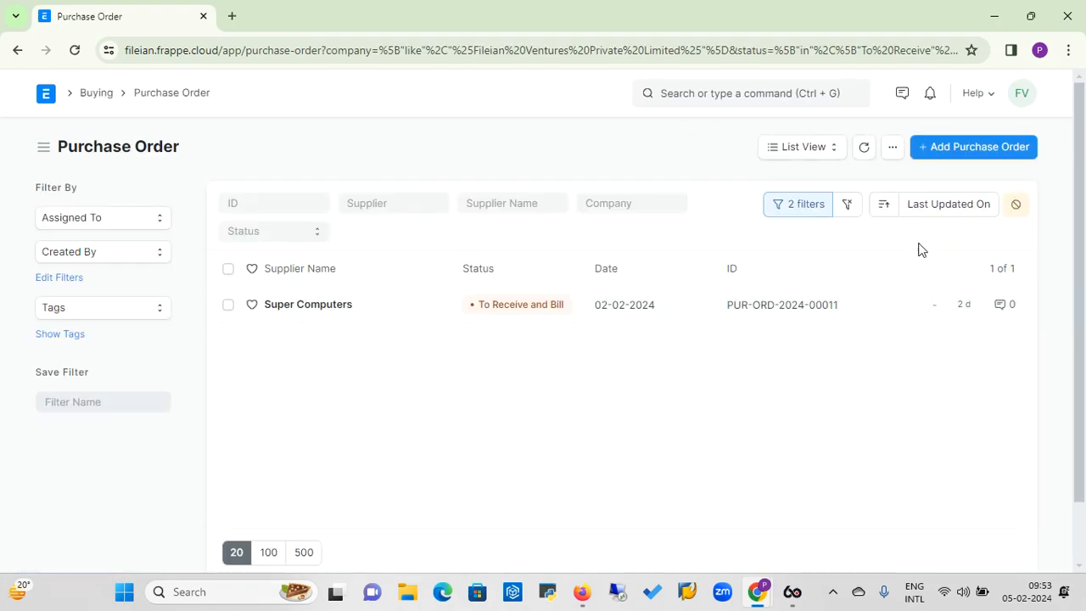
left_click(986, 151)
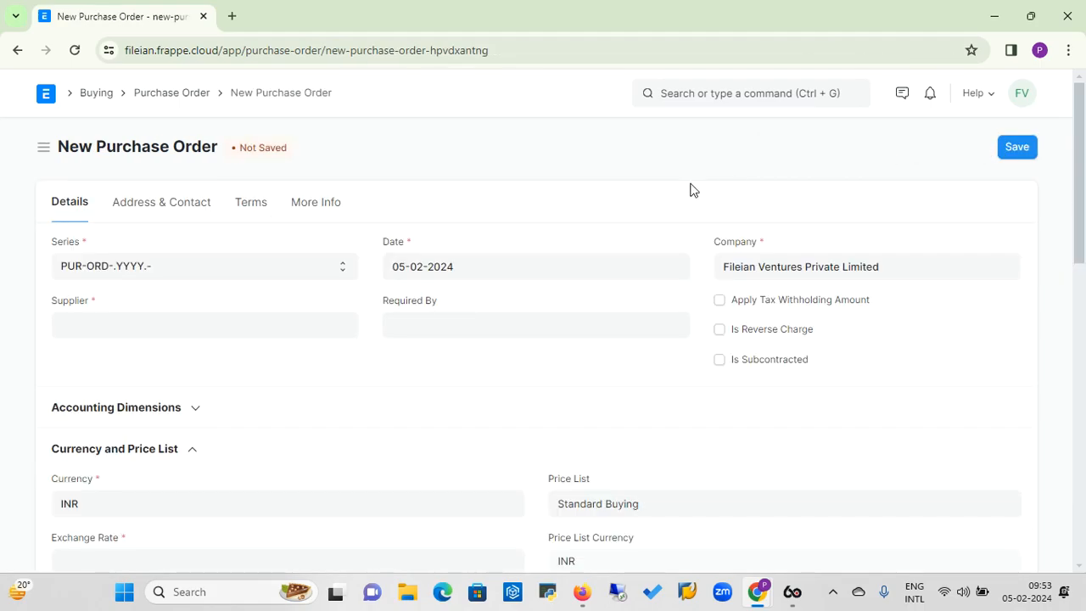
left_click(283, 330)
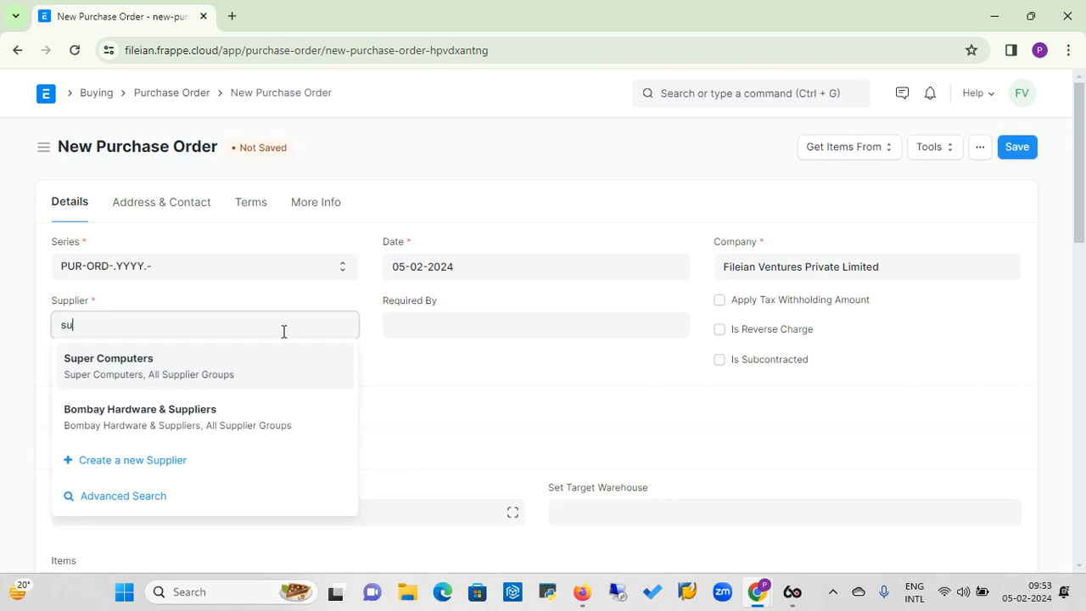
left_click(140, 362)
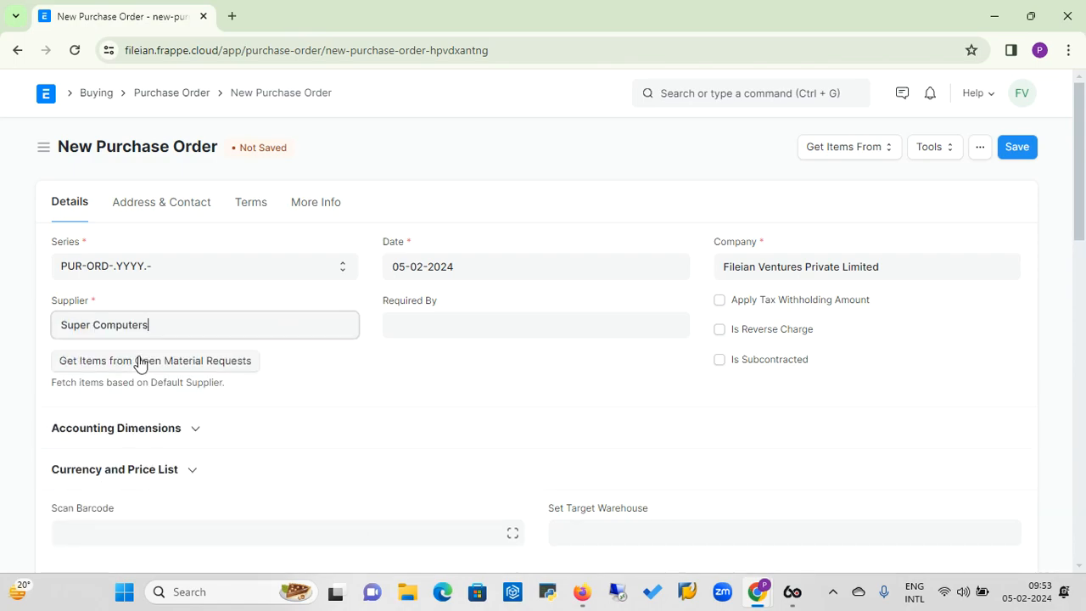
Fetch the purchase order's items from the Super Computers supplier quotation valid till 2024-03-05.
left_click(887, 152)
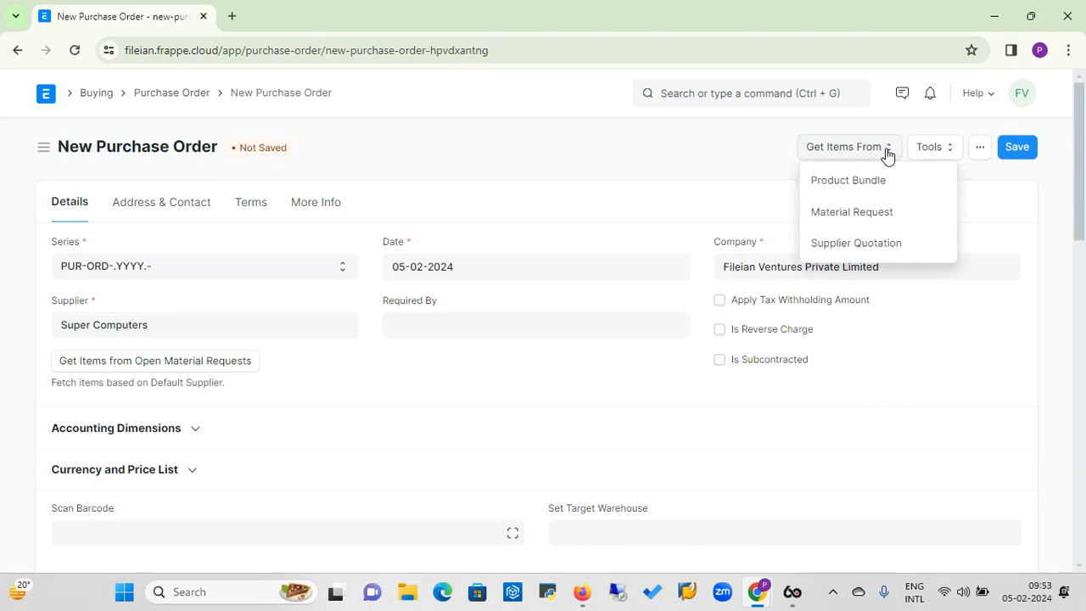
left_click(850, 244)
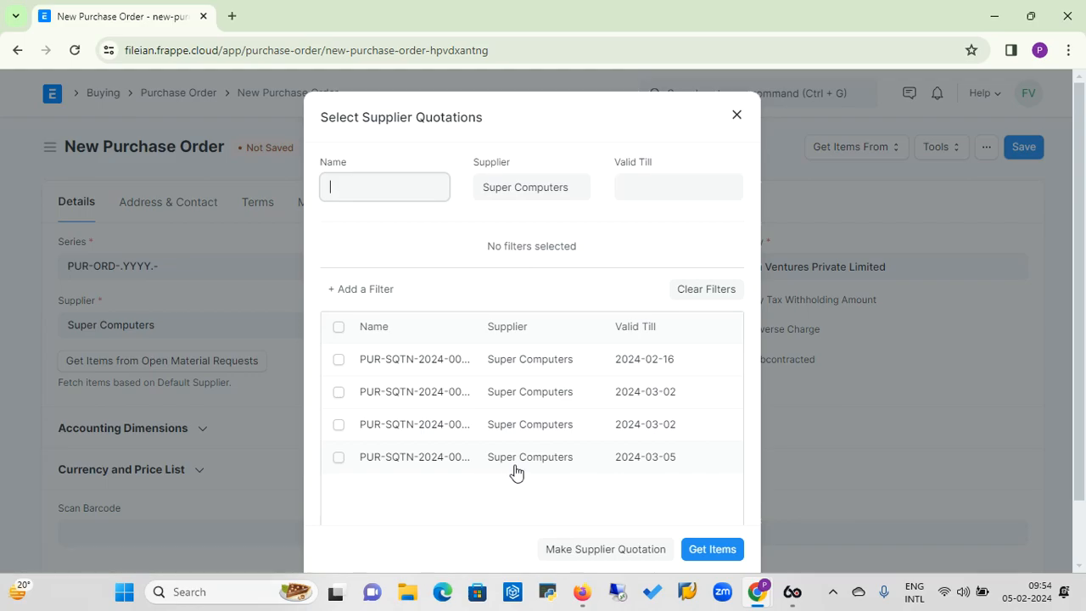
left_click(339, 458)
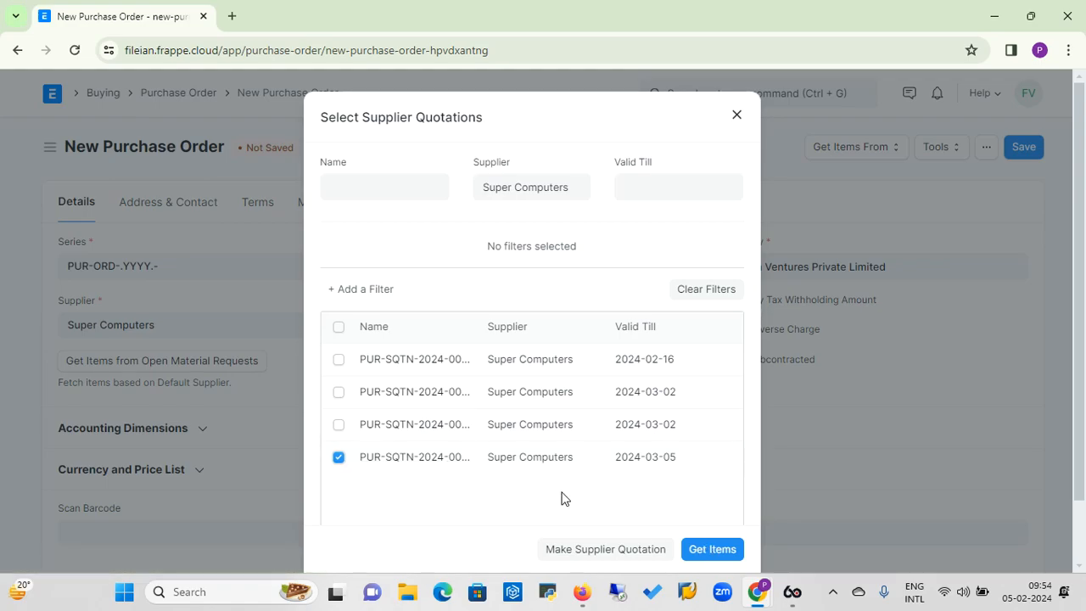
left_click(712, 550)
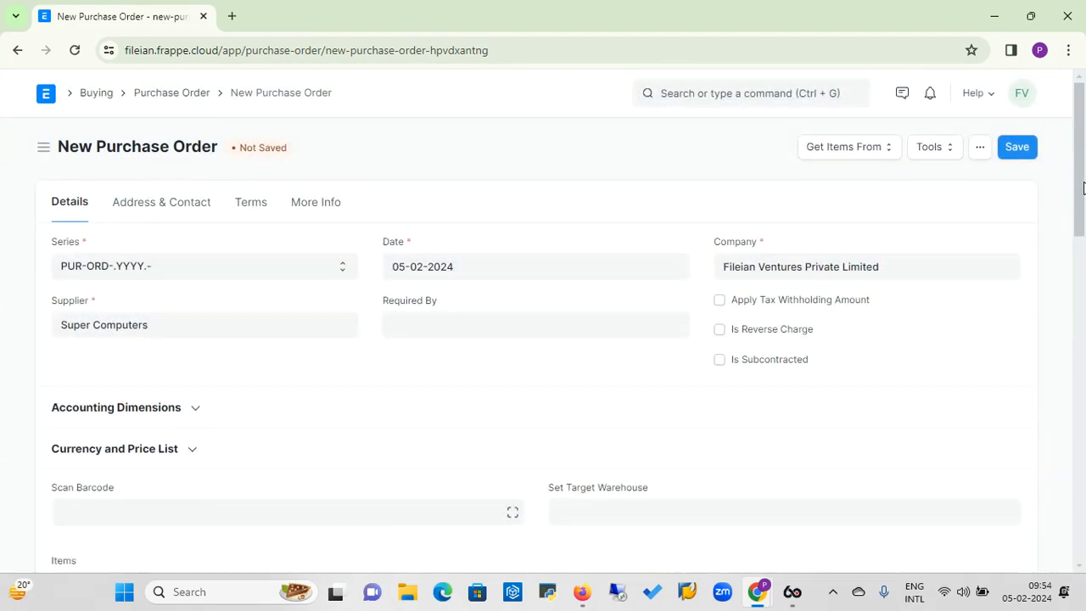
left_click_drag(1083, 186, 1081, 221)
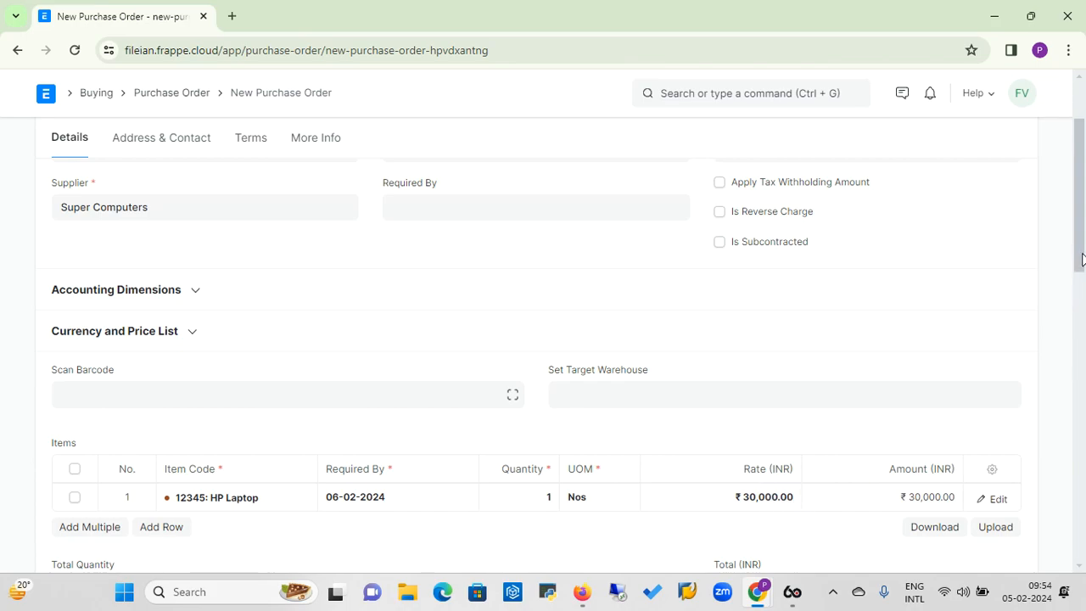
Set the purchase order's Required By date to 06-02-2024.
scroll(1081, 258, "down", 1)
scroll(1018, 212, "up", 3)
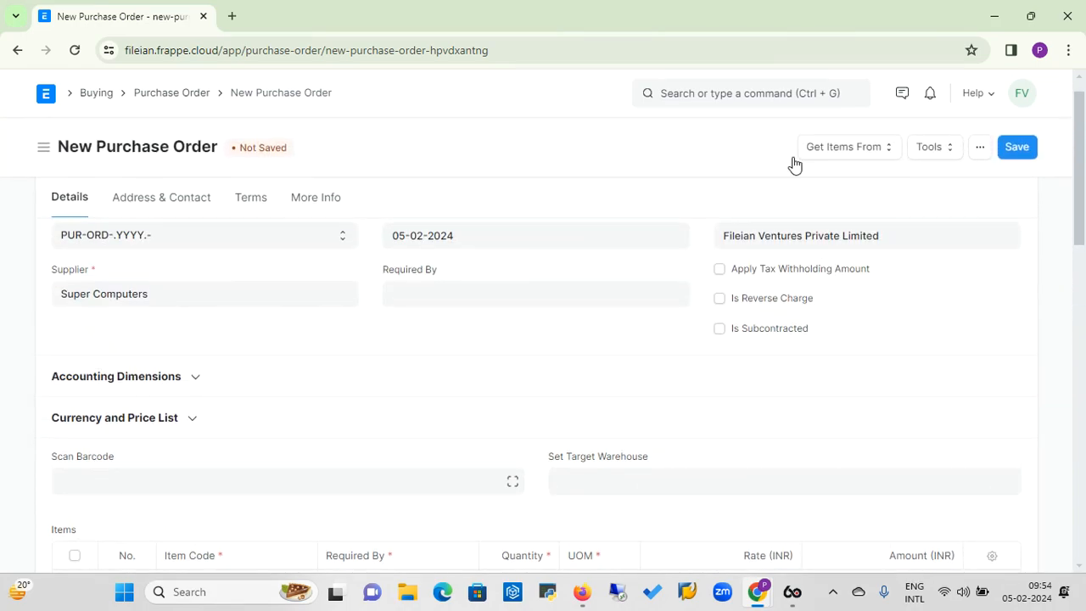
left_click(407, 293)
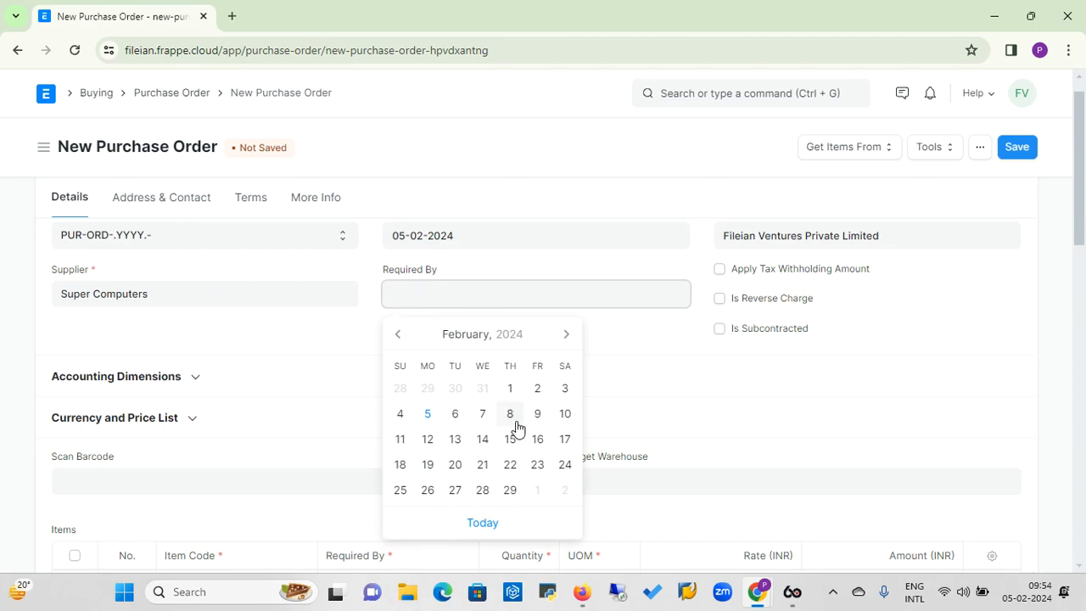
left_click(454, 417)
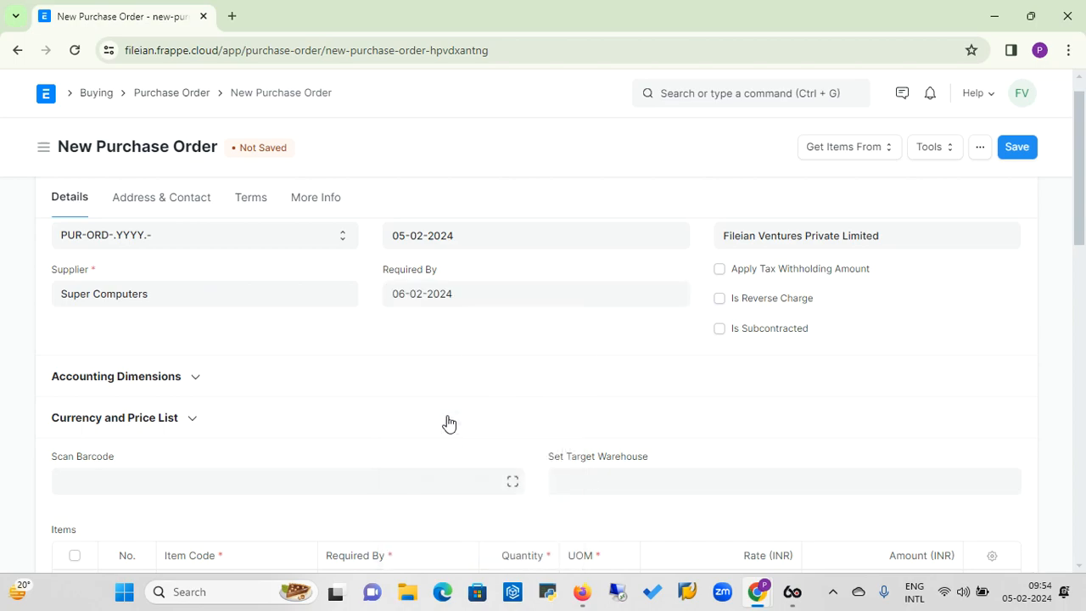
Review the purchase order's currency and price list, payment terms, and terms and conditions.
left_click(190, 419)
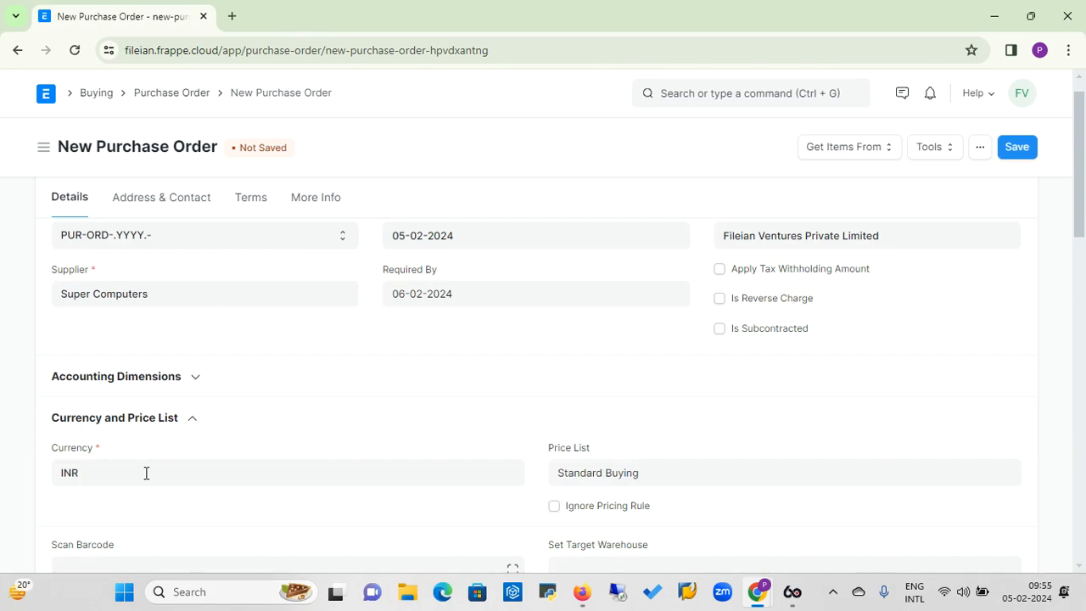
left_click(194, 425)
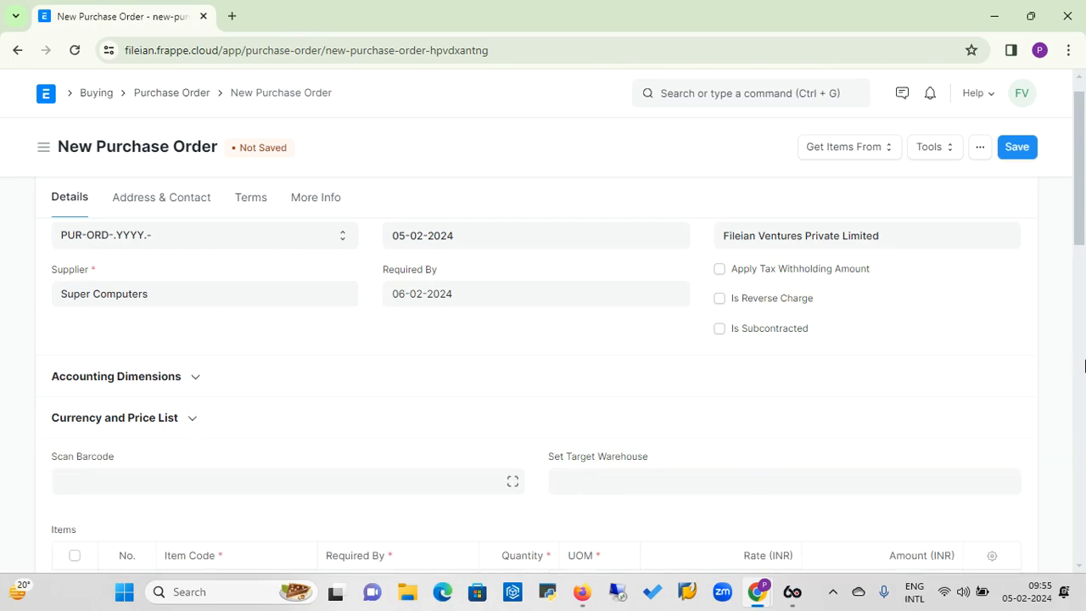
left_click(247, 202)
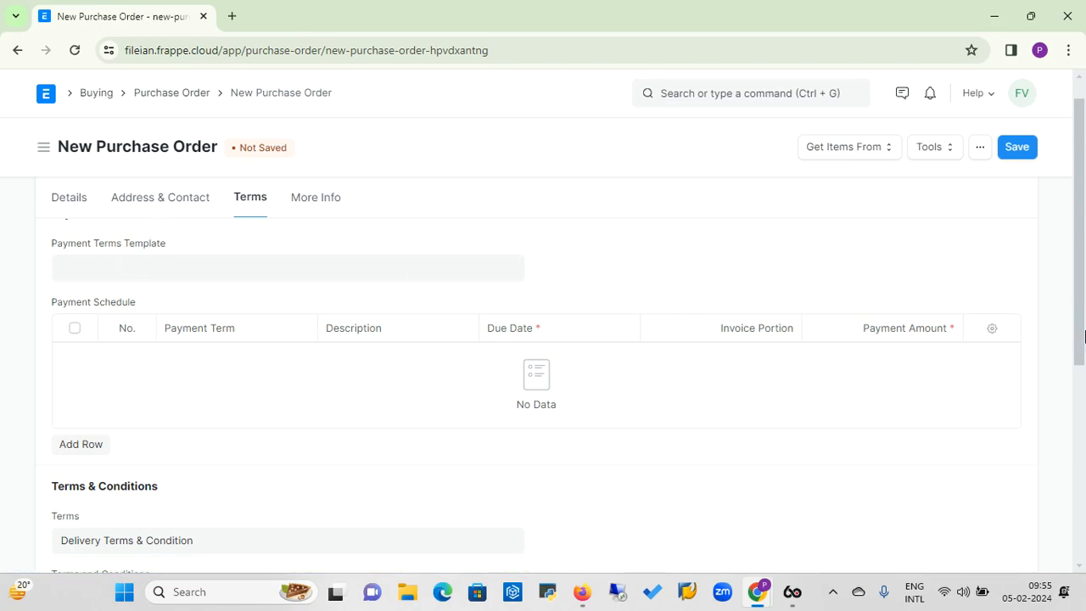
left_click_drag(1077, 231, 1075, 341)
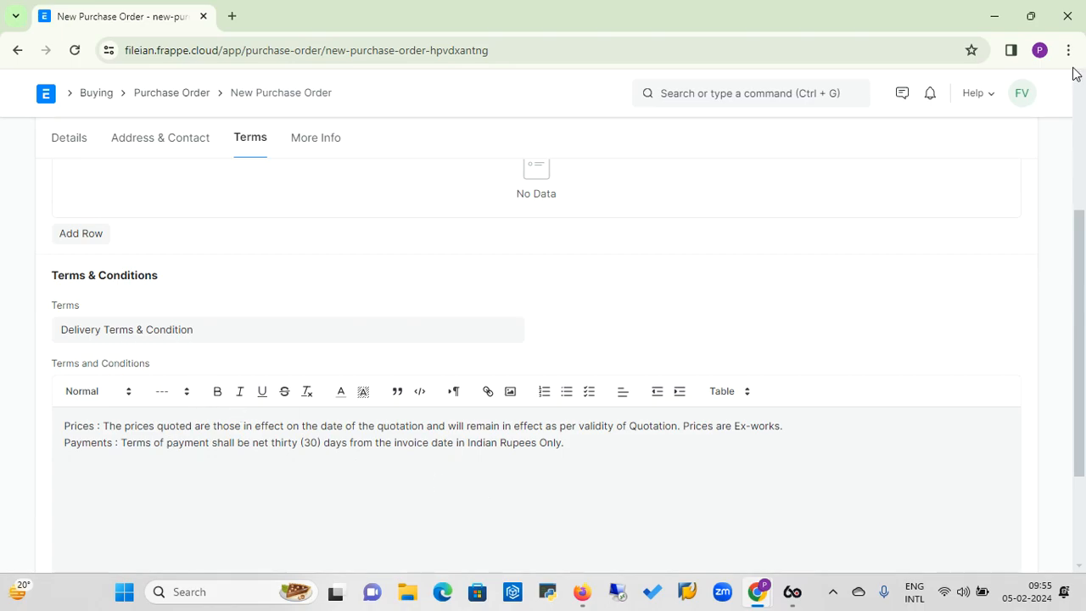
scroll(1079, 109, "up", 5)
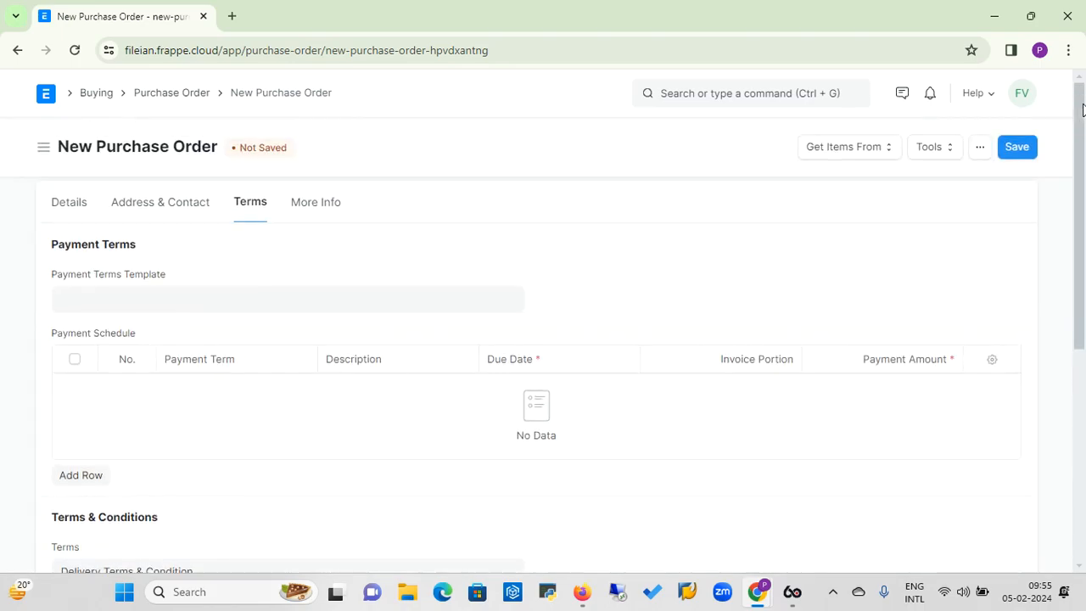
Save the purchase order and submit it permanently.
left_click(1017, 147)
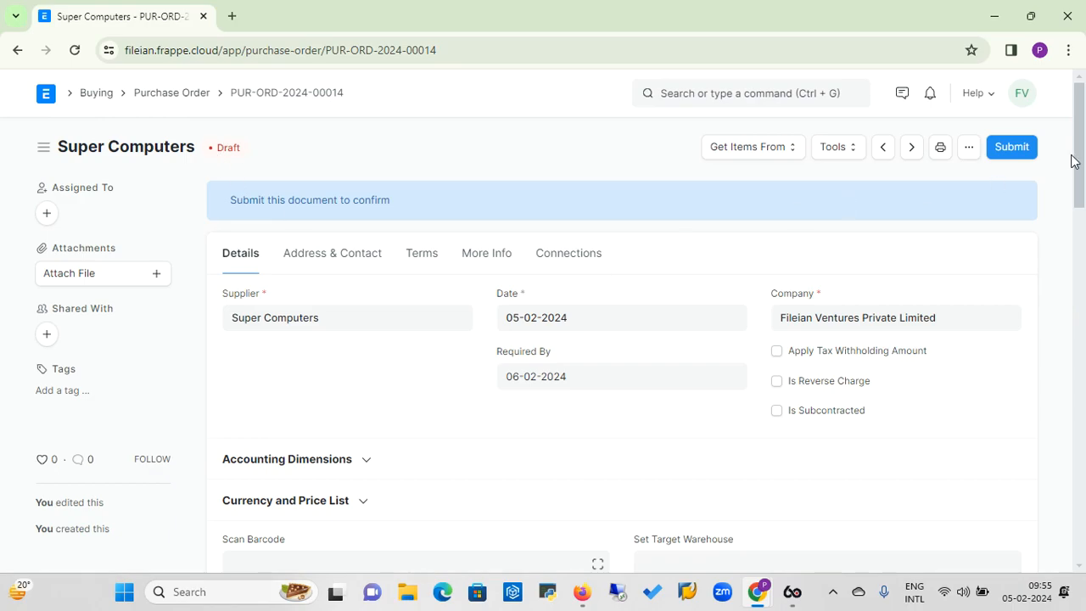
left_click(1012, 147)
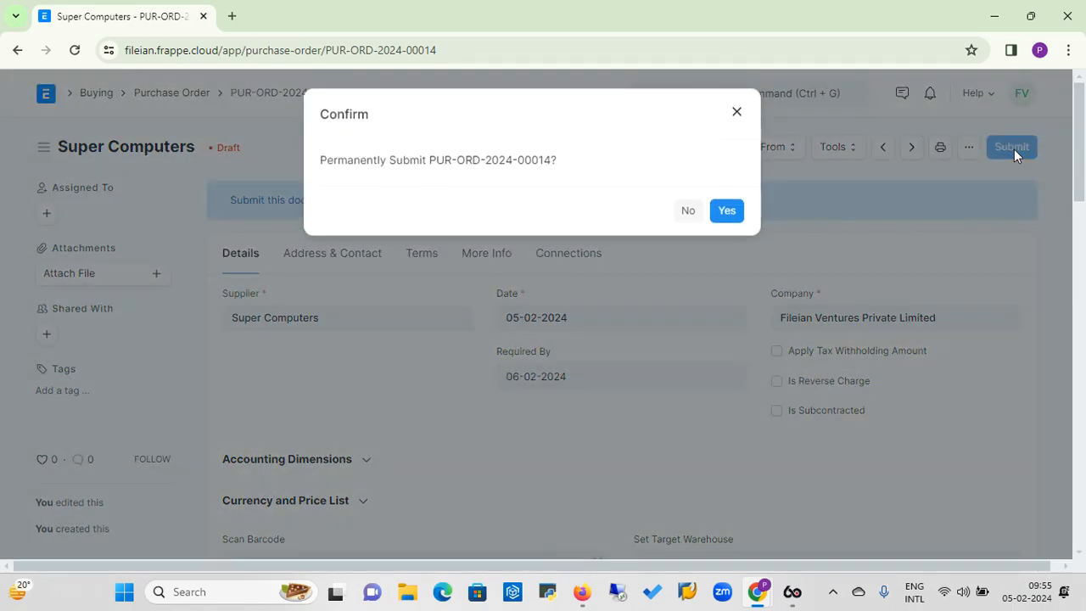
left_click(737, 217)
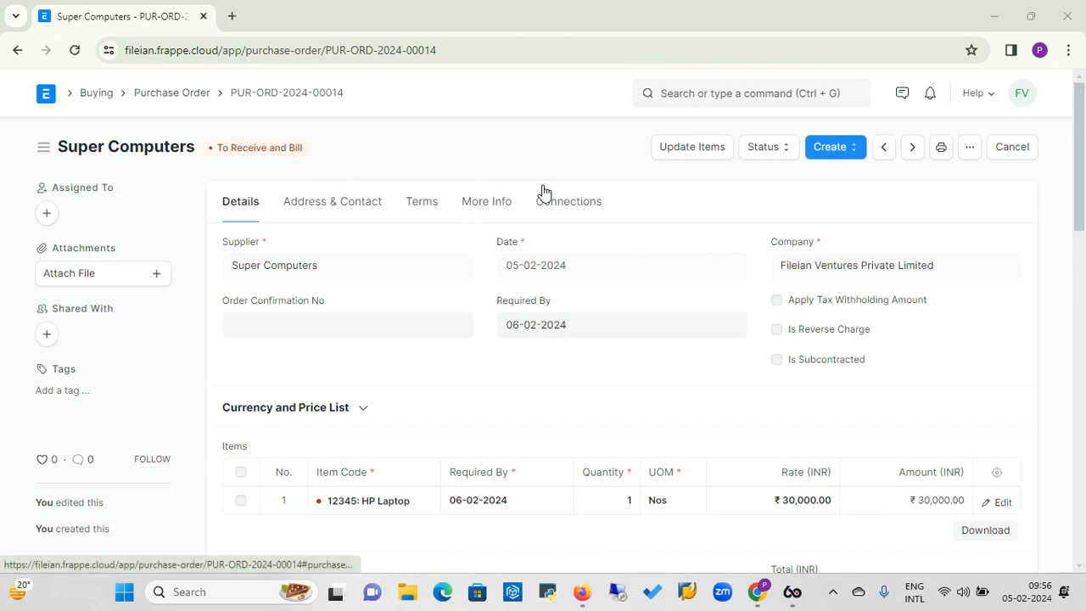
Check the submitted order's e-mail and other document options and open its print preview.
left_click(971, 157)
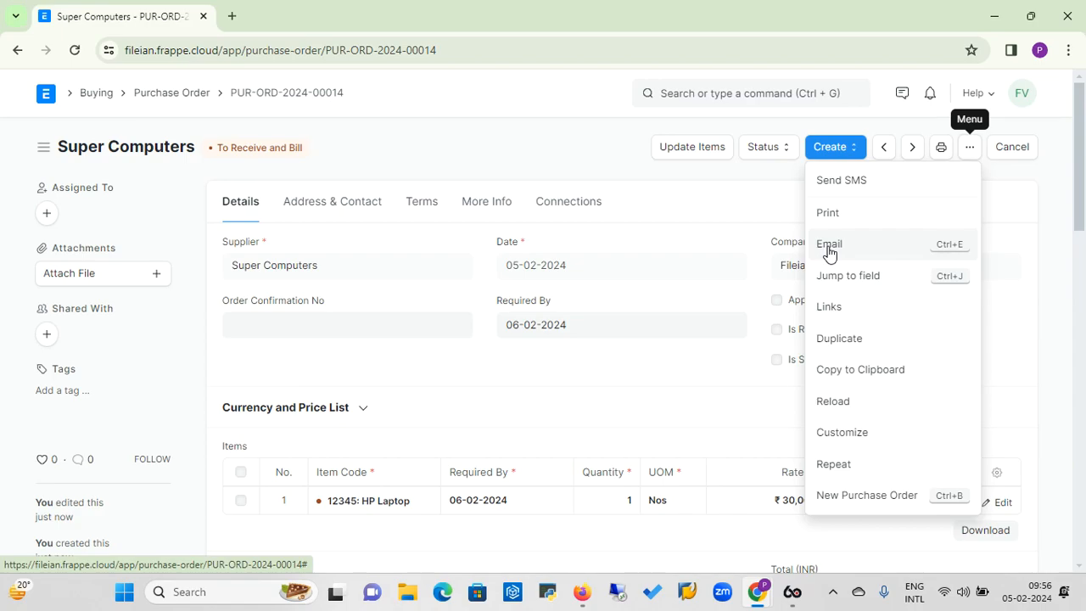
left_click(888, 119)
left_click(941, 150)
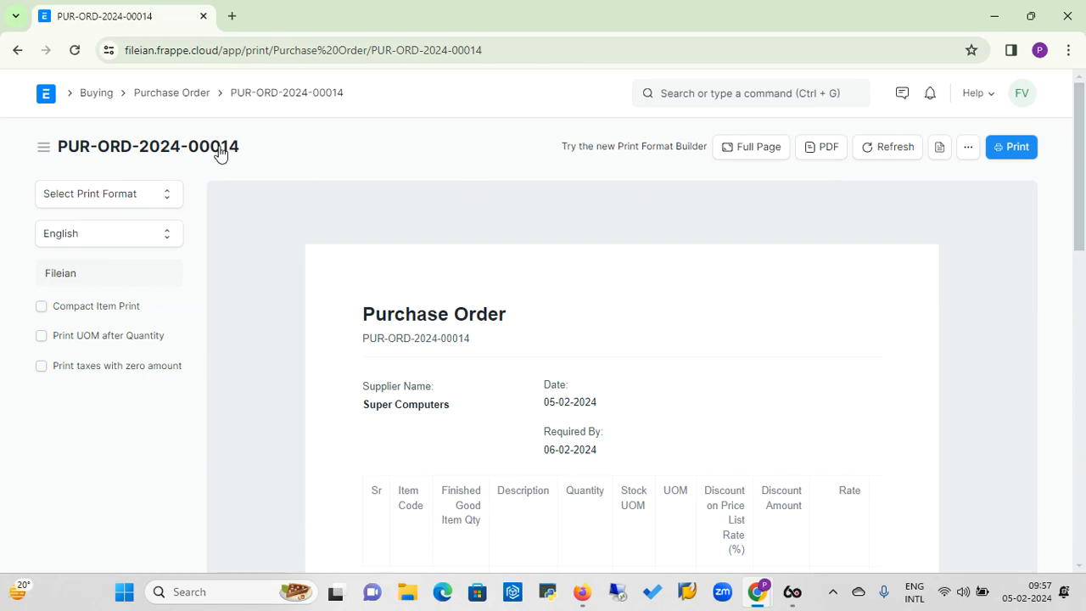
Reopen the Super Computers purchase order dated 05-02-2024 from the order list and create a purchase receipt from it.
left_click(179, 95)
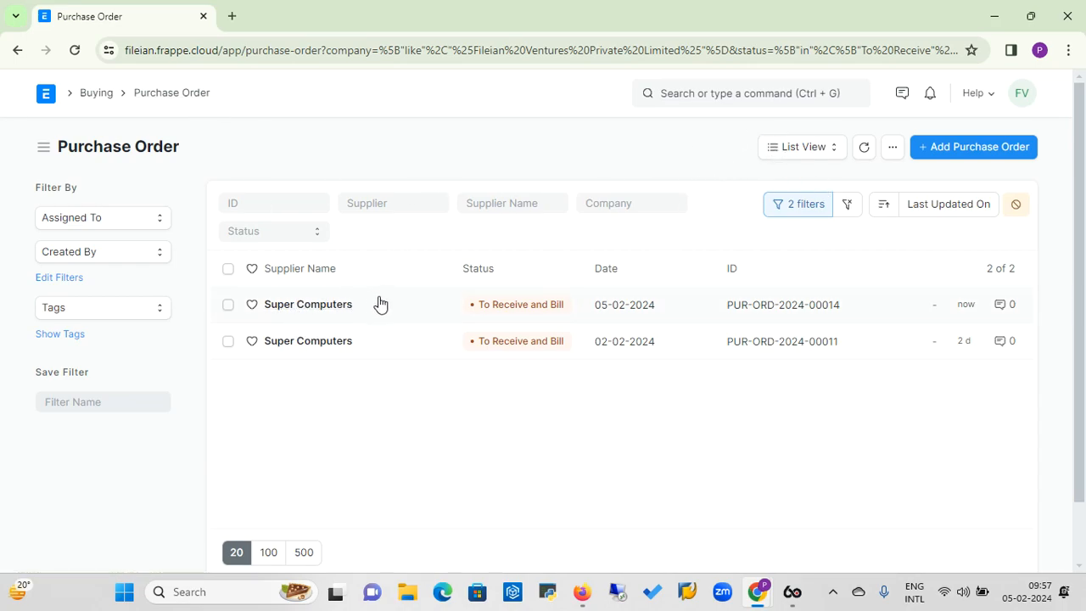
left_click(322, 312)
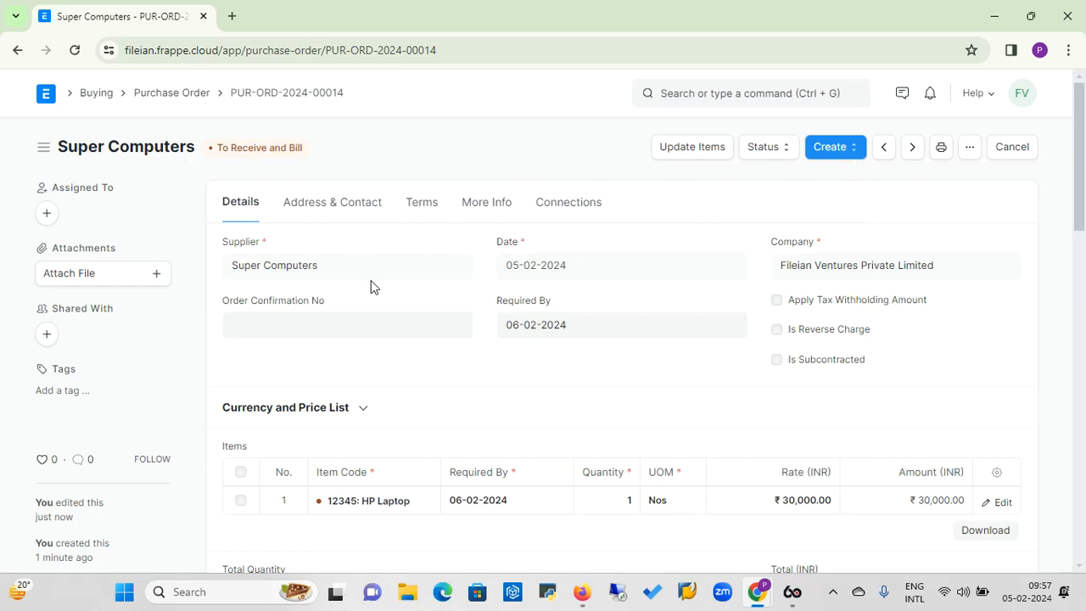
left_click(853, 160)
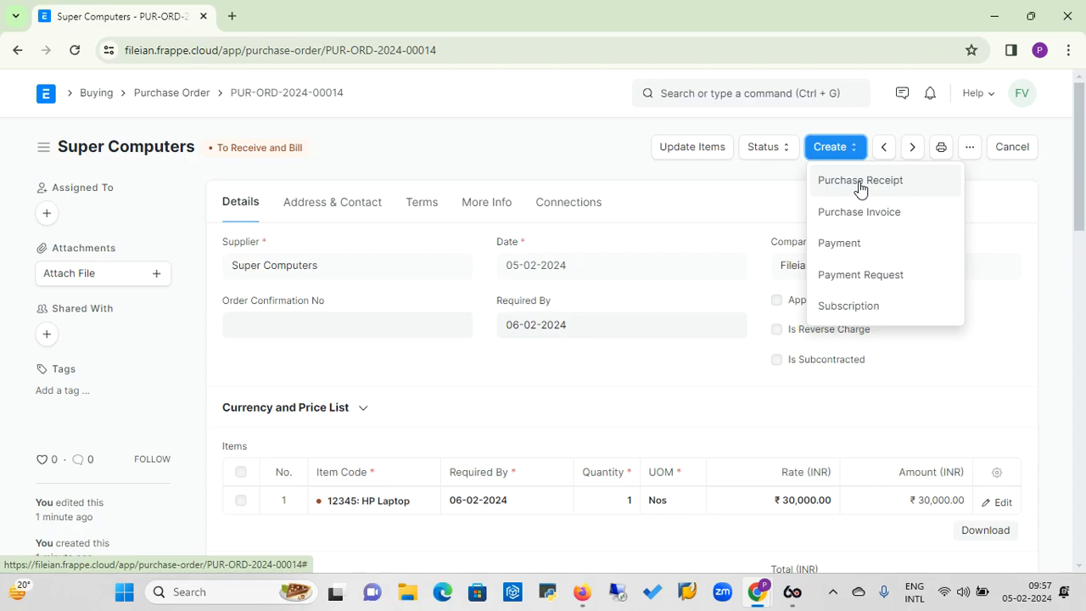
left_click(860, 182)
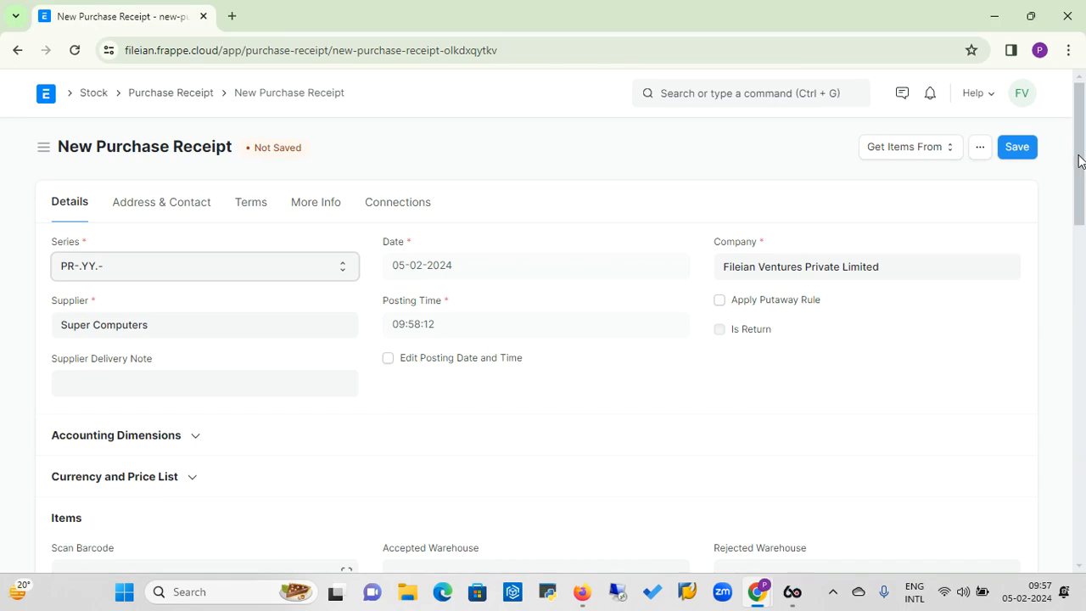
Enter 12 as the receipt's supplier delivery note and check the received item's quantity and rate.
left_click(241, 388)
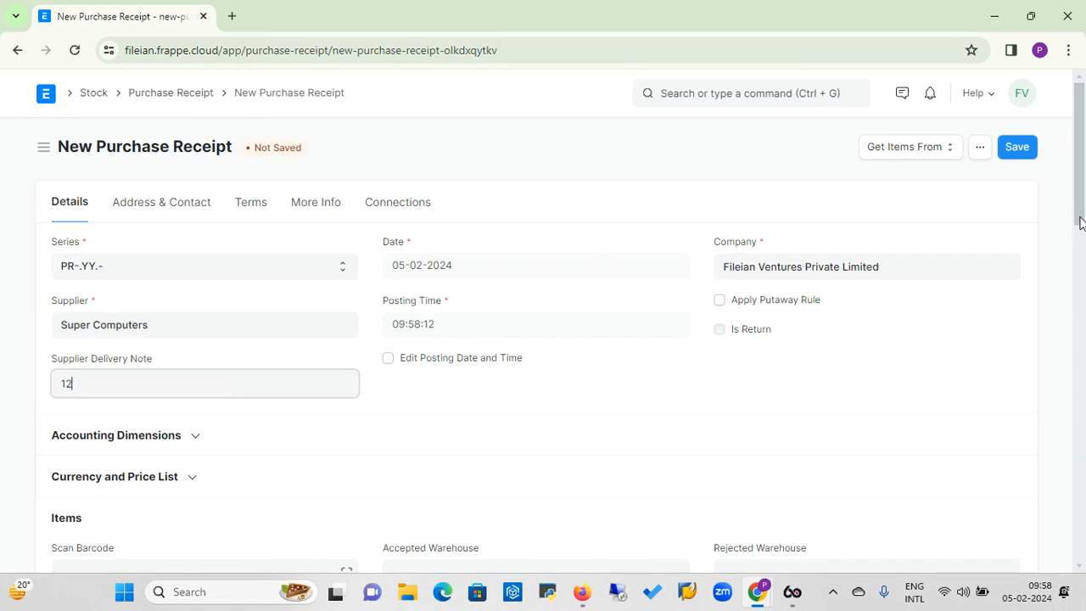
left_click_drag(1078, 221, 1075, 316)
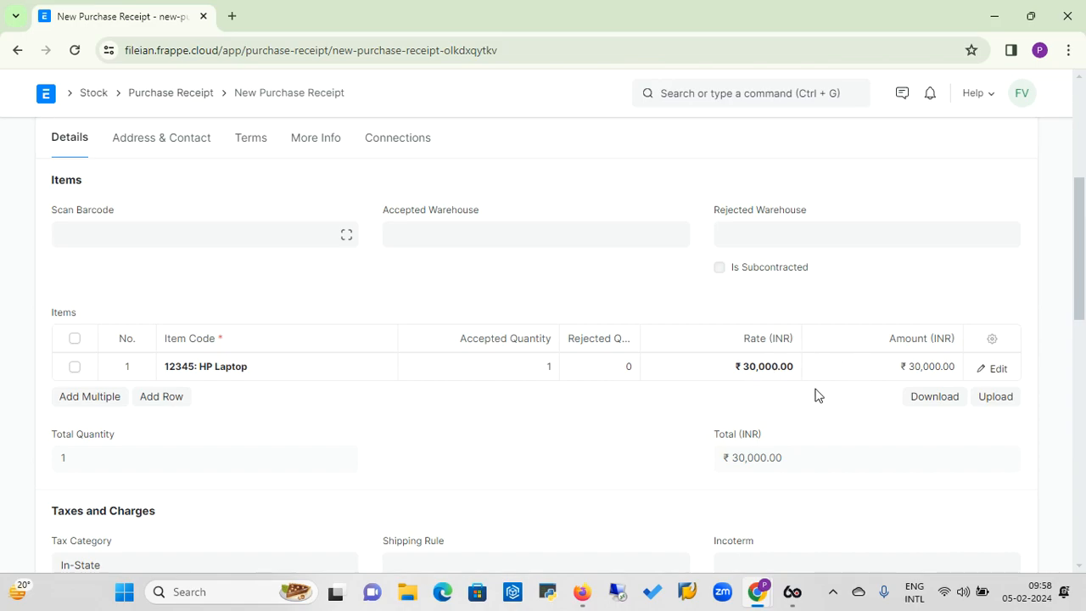
left_click_drag(1079, 281, 1082, 185)
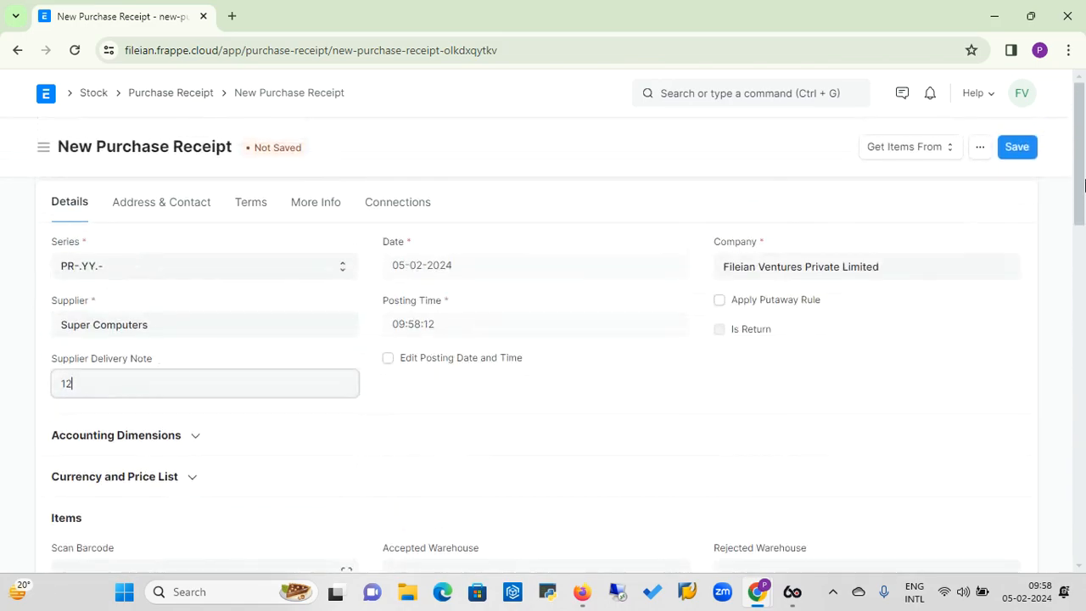
Save the purchase receipt and submit it permanently.
left_click(1020, 158)
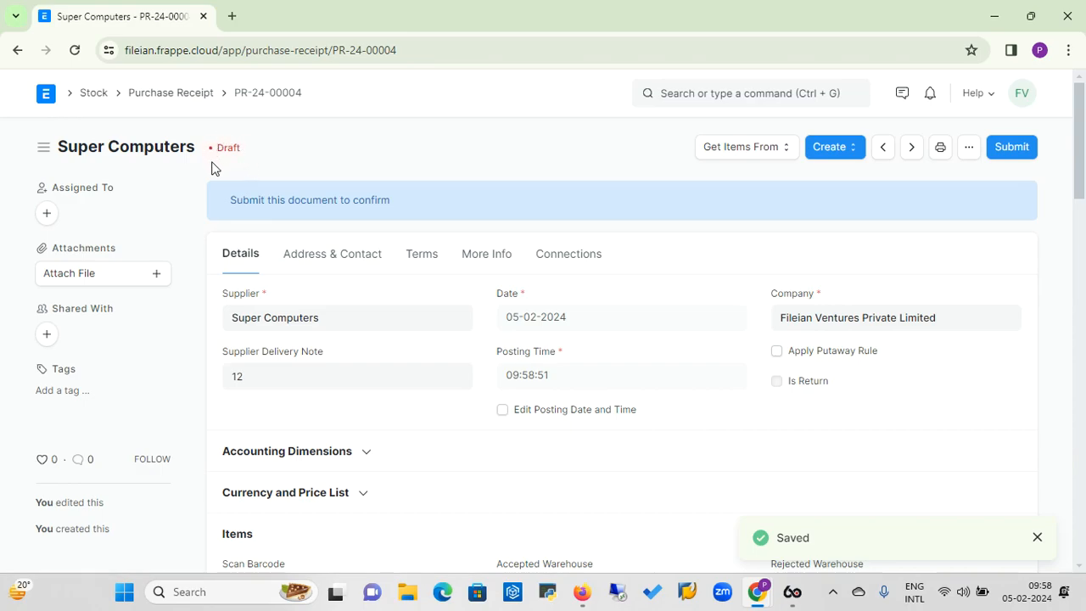
left_click(1011, 149)
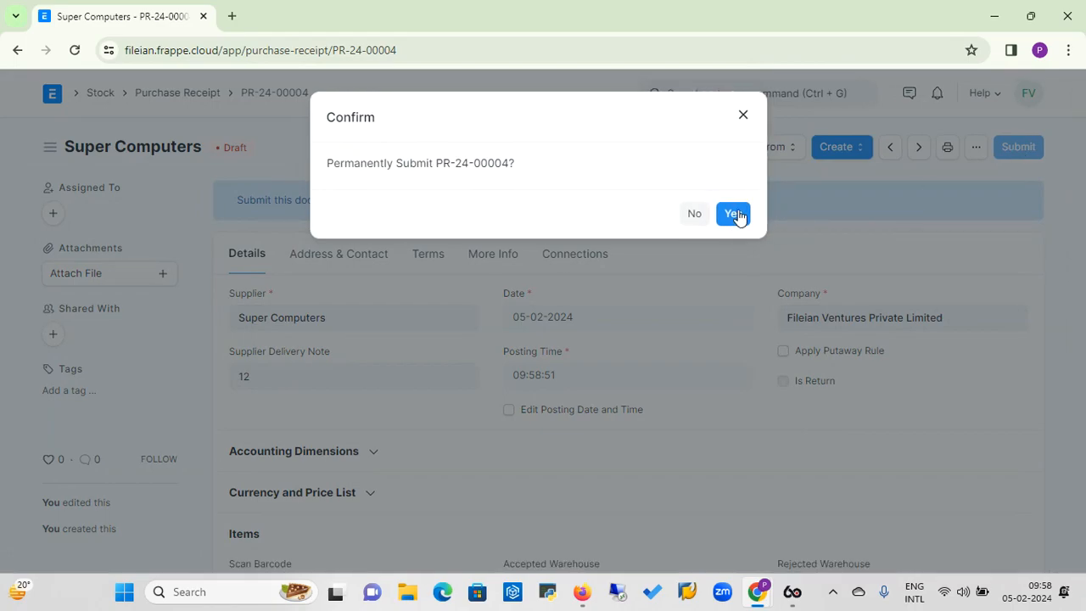
left_click(735, 213)
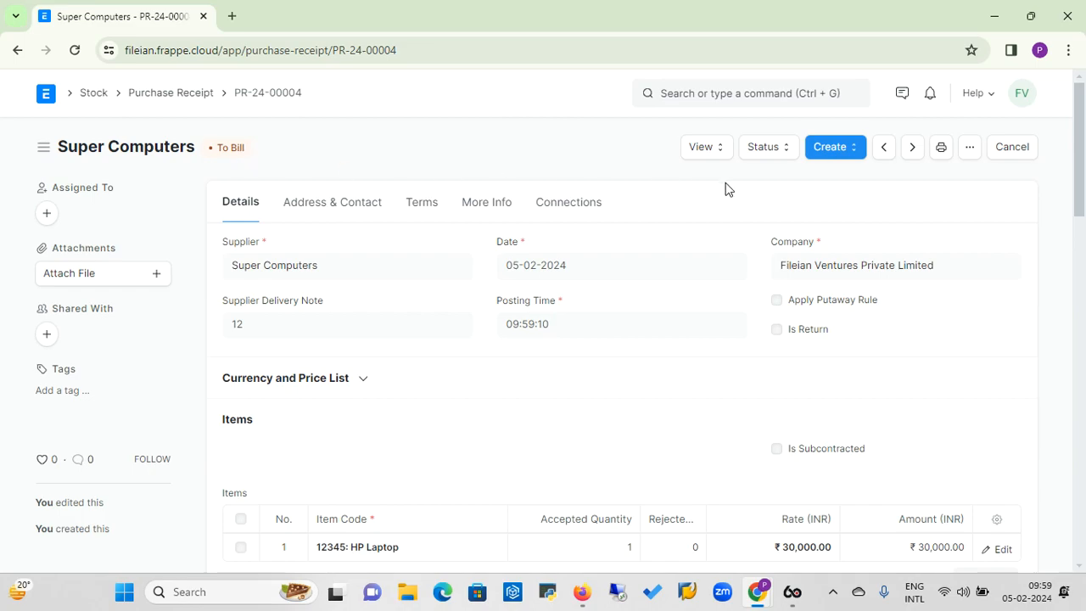
Open the receipt's stock ledger and examine its quantity, warehouse, rate and value columns.
left_click(721, 156)
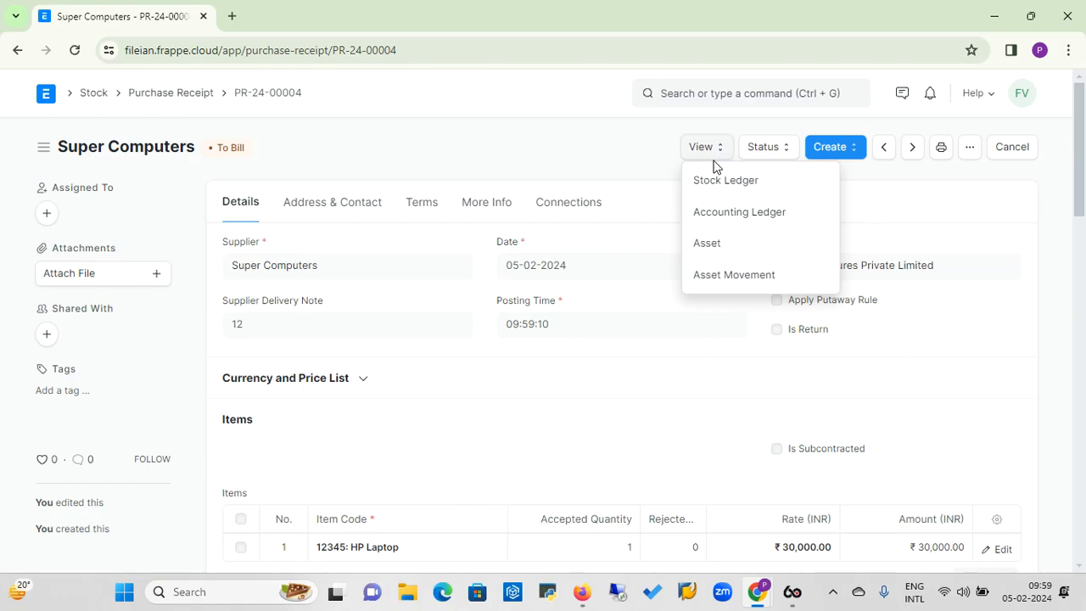
left_click(717, 187)
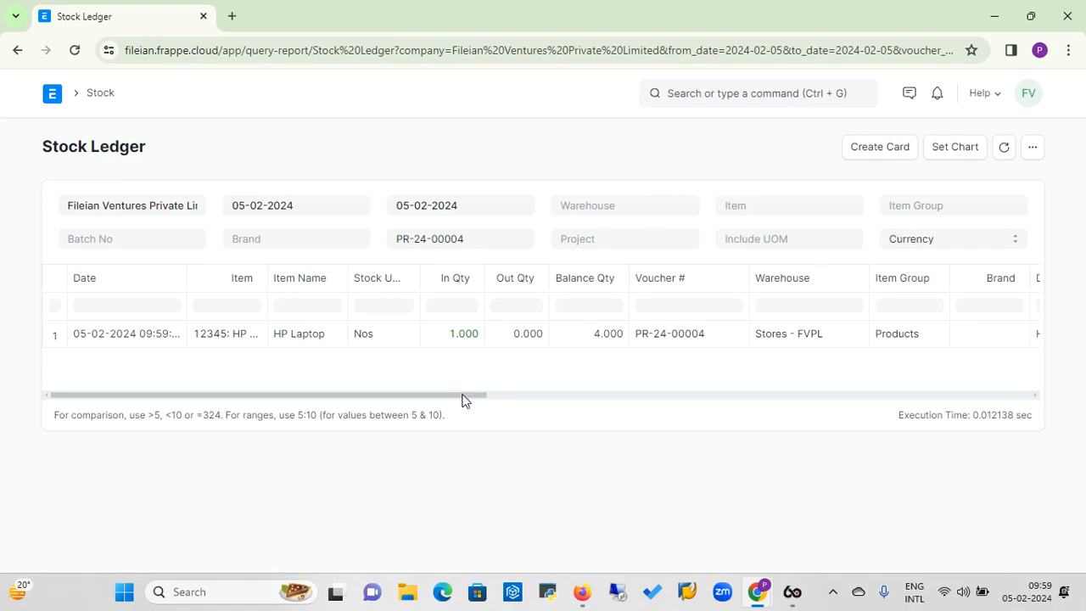
left_click_drag(462, 399, 772, 384)
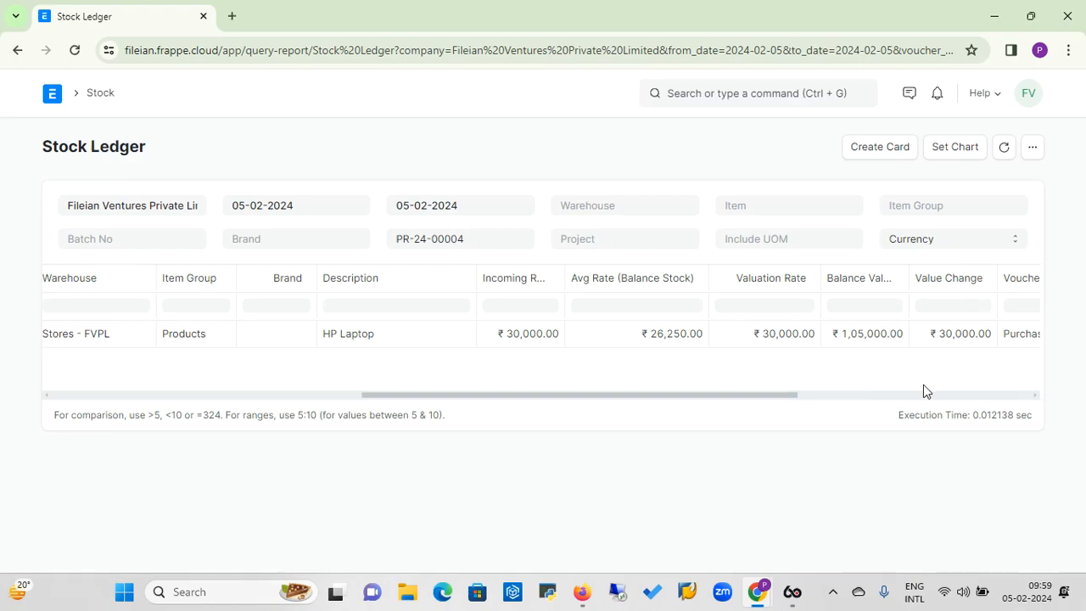
left_click_drag(686, 395, 389, 460)
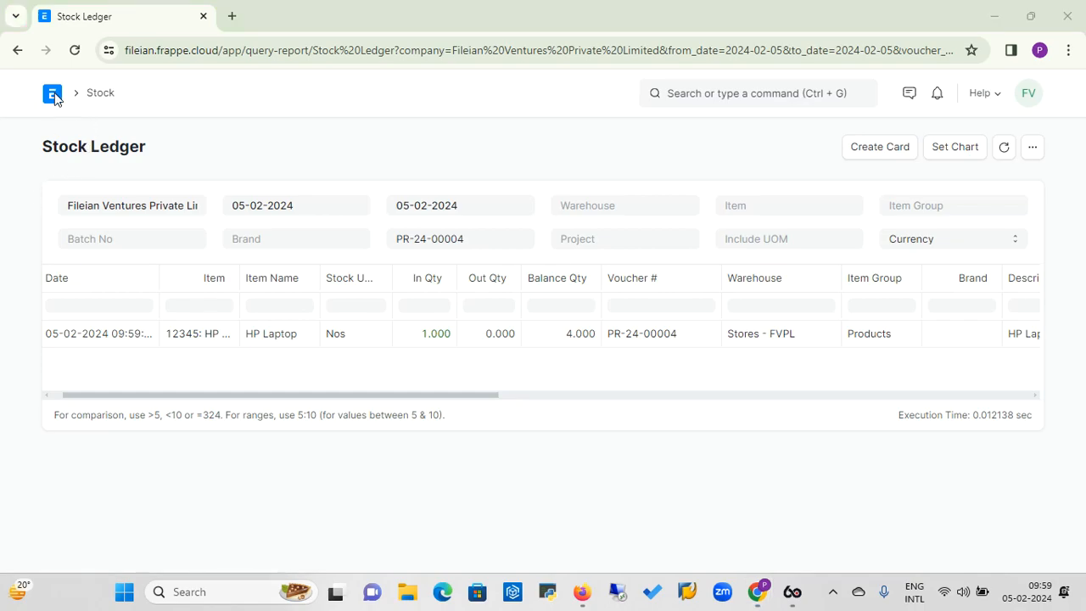
Leave the stock ledger and return to the Stock workspace.
left_click(101, 96)
left_click(99, 96)
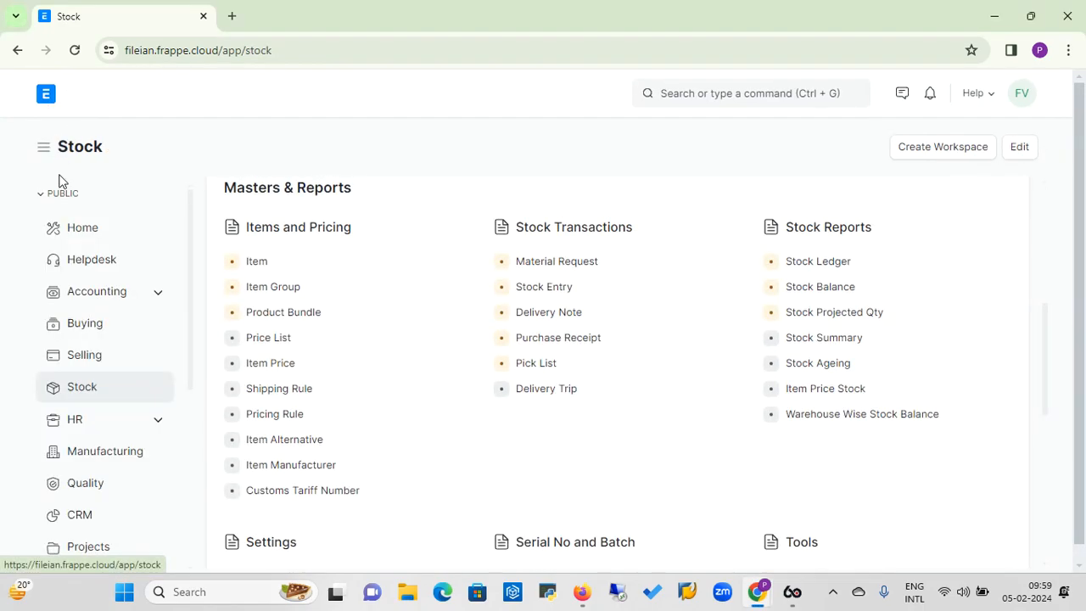
left_click(90, 331)
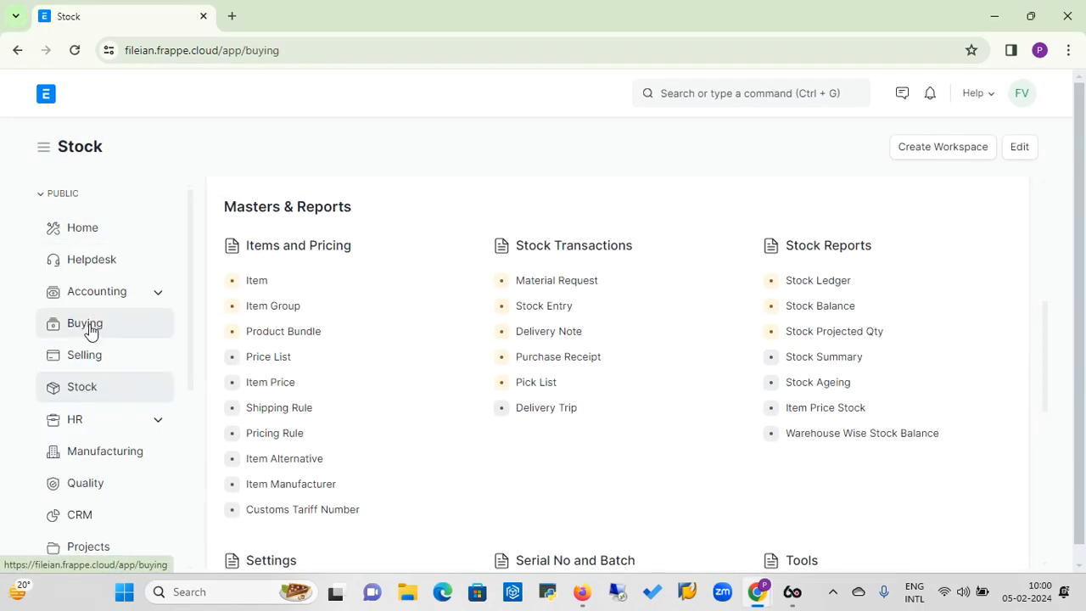
key("alt+Left")
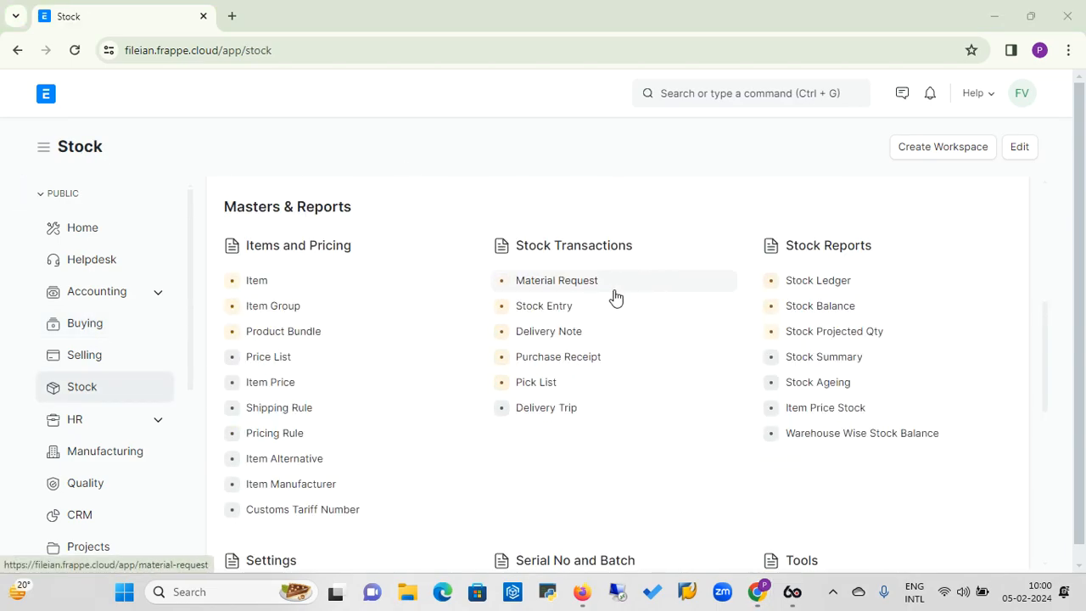
Open the Super Computers purchase receipt dated 05-02-2024 from the list of purchase receipts.
left_click(581, 360)
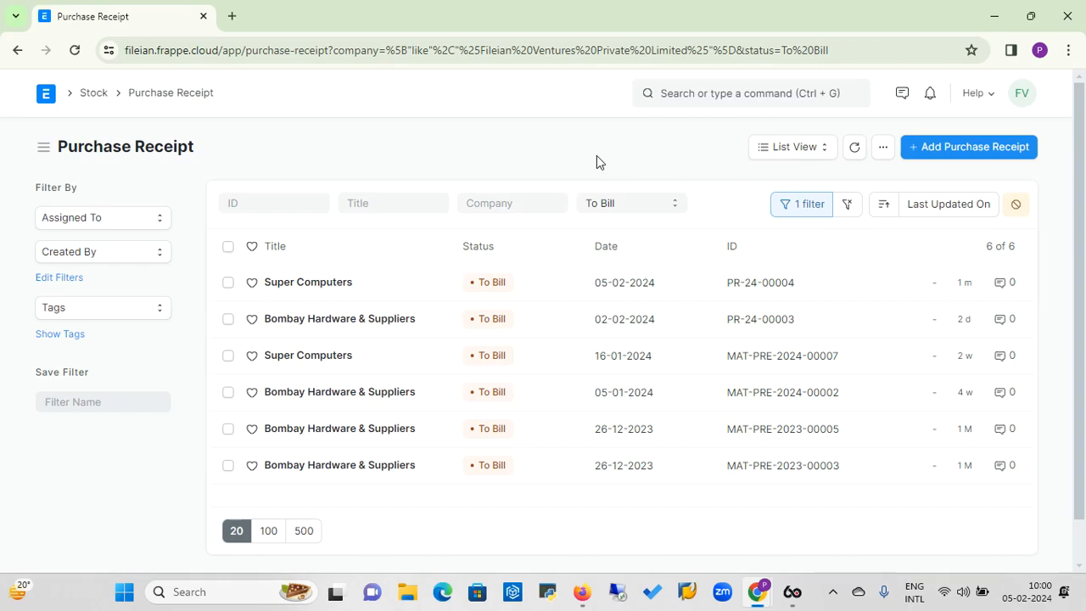
left_click(318, 288)
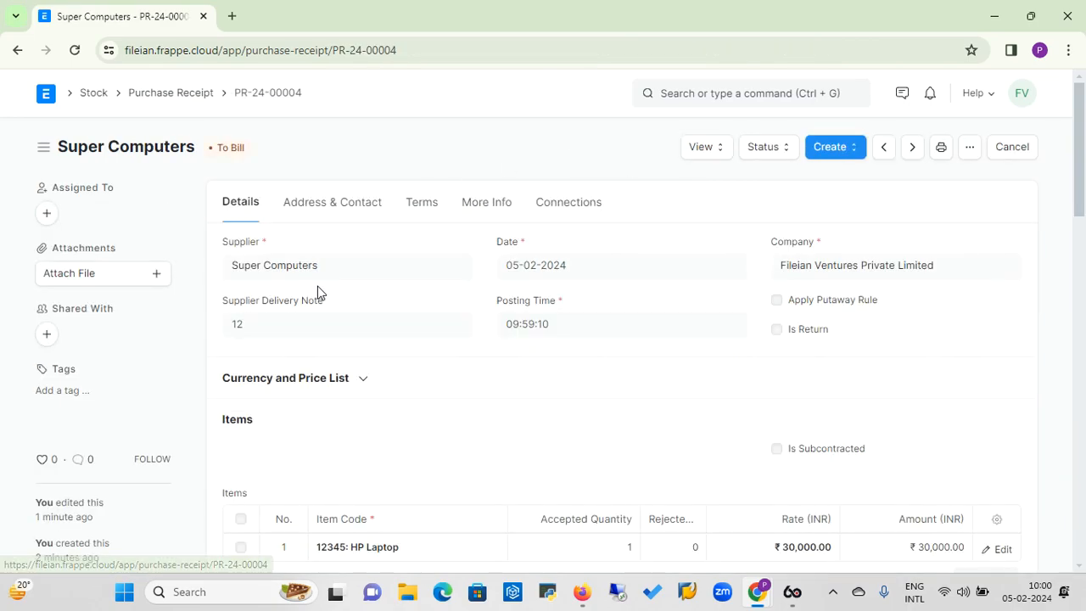
left_click_drag(1078, 174, 1082, 136)
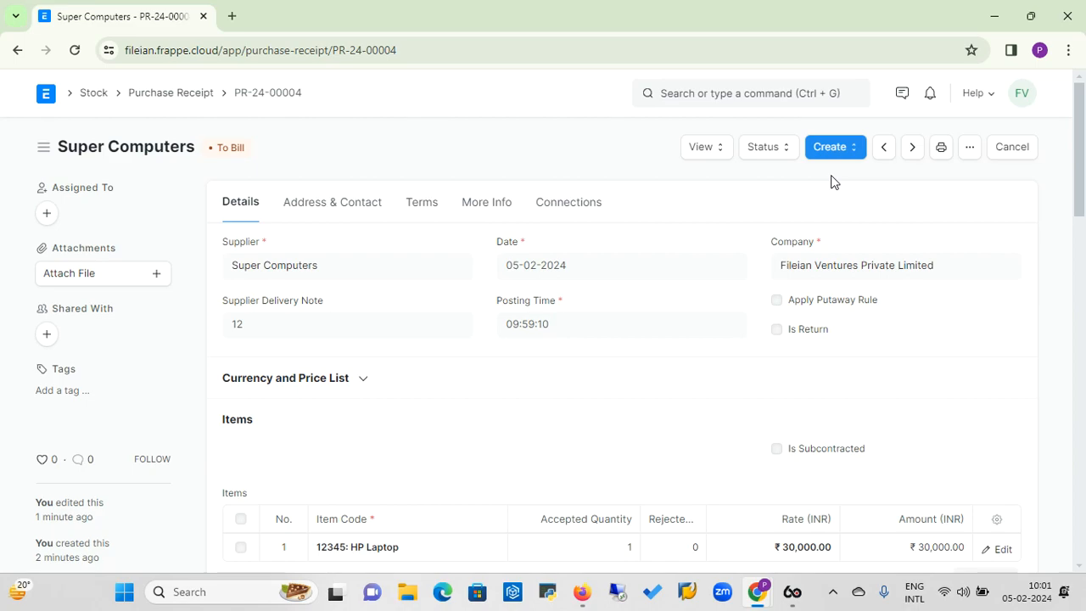
Open the receipt's accounting ledger, widen the Account column and examine the debit and credit entries.
left_click(717, 153)
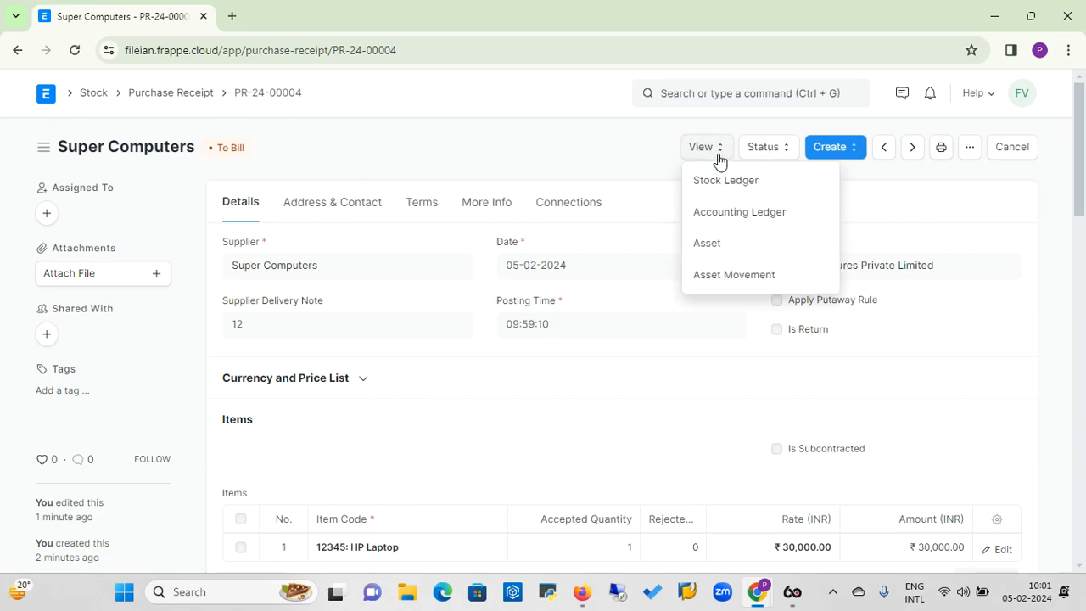
left_click(628, 168)
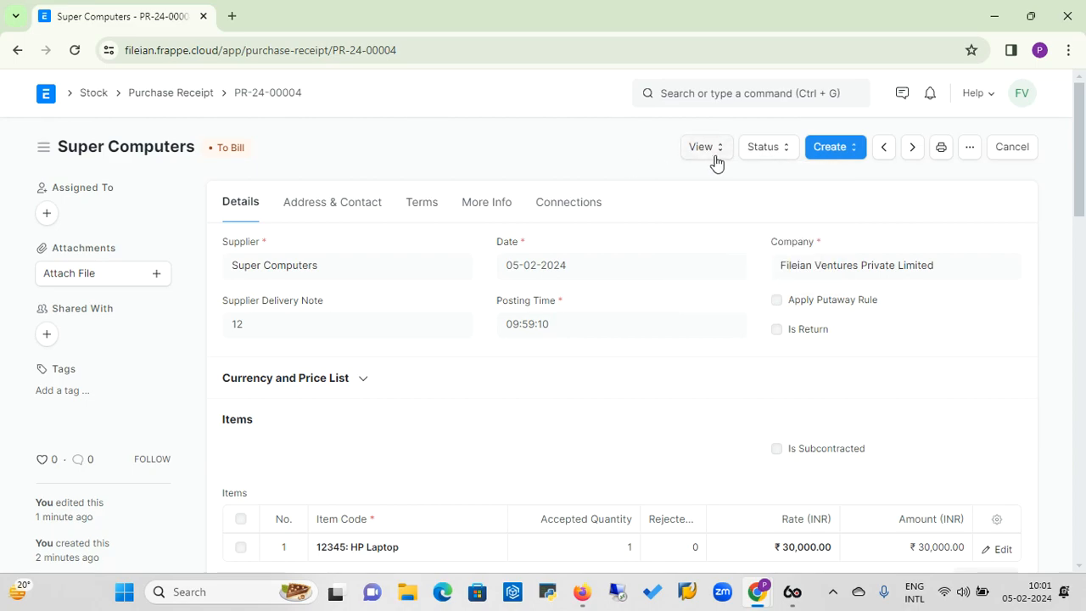
left_click(720, 162)
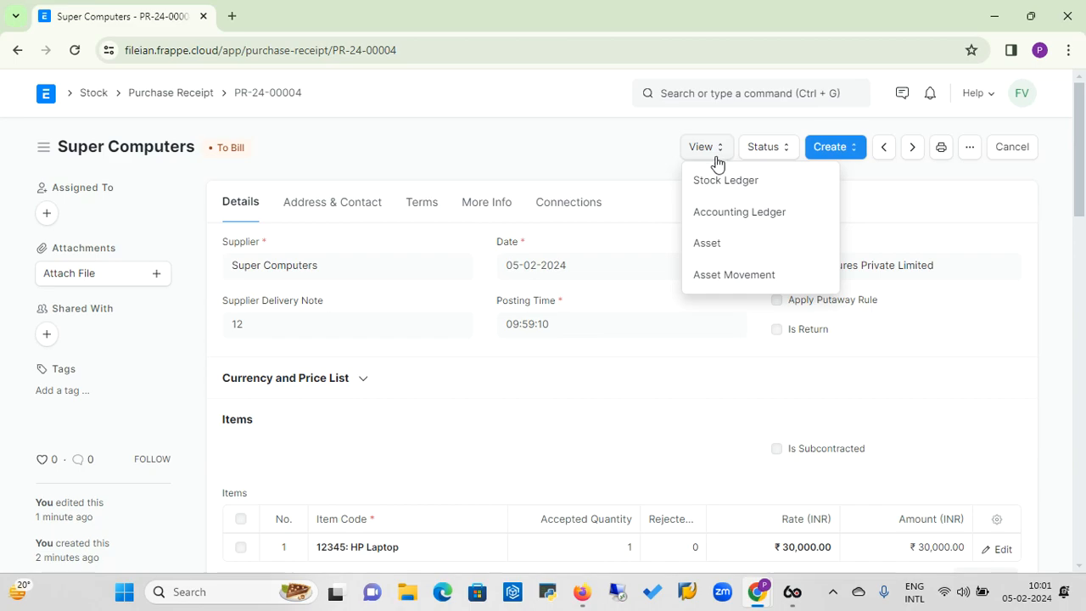
left_click(740, 218)
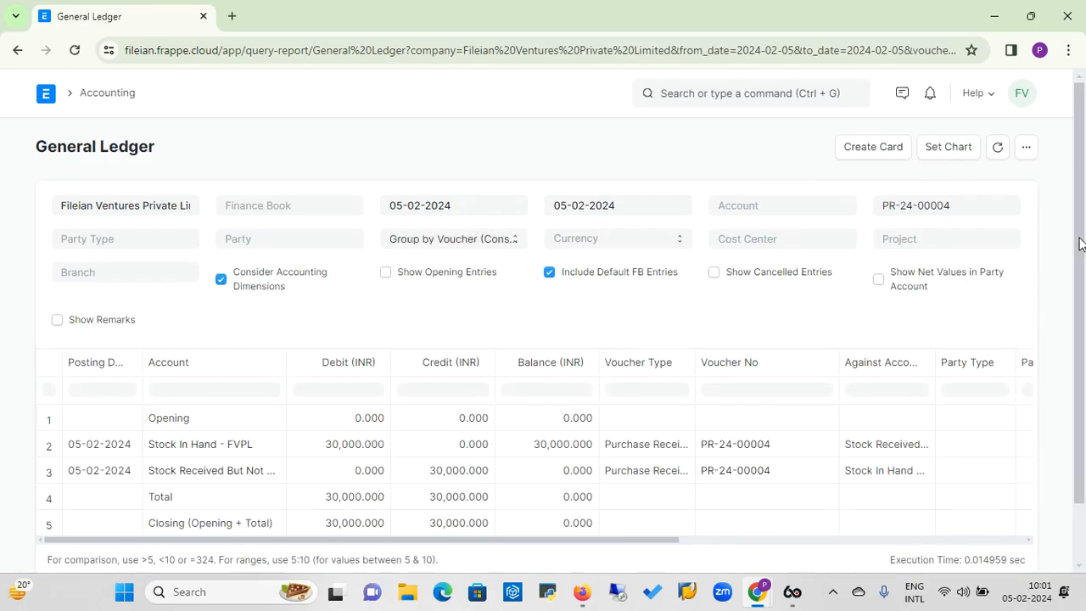
scroll(1078, 244, "down", 2)
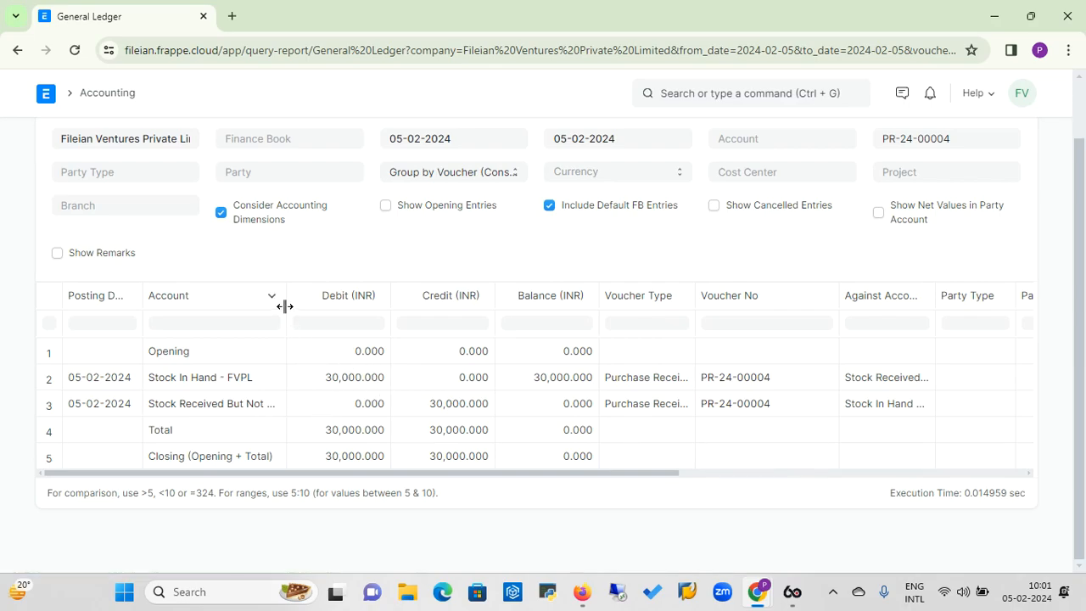
left_click_drag(286, 294, 325, 301)
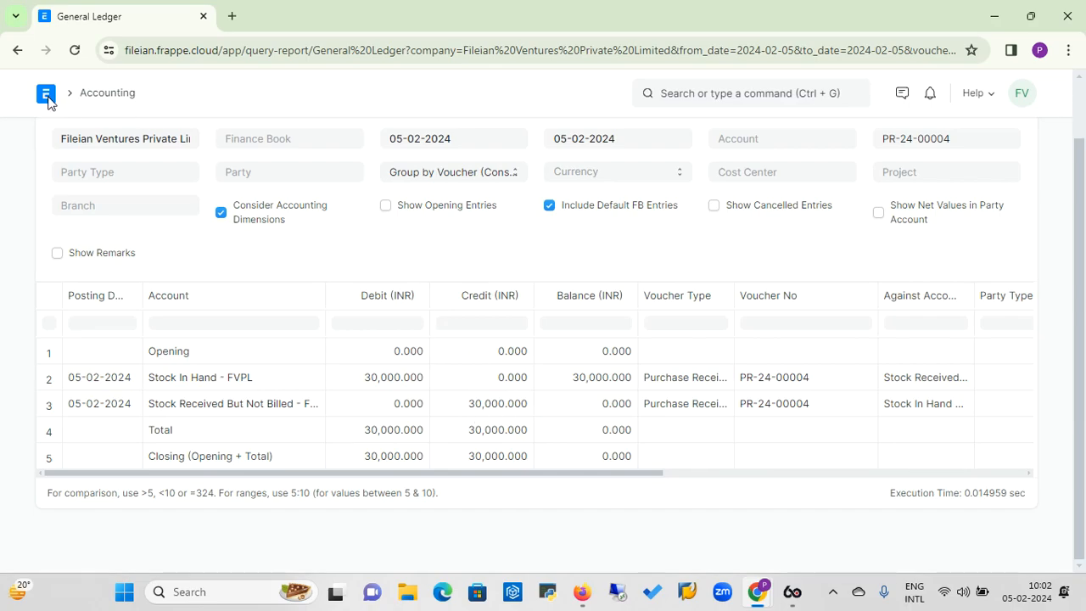
Go to the Accounting workspace and start a new payment entry.
left_click(102, 99)
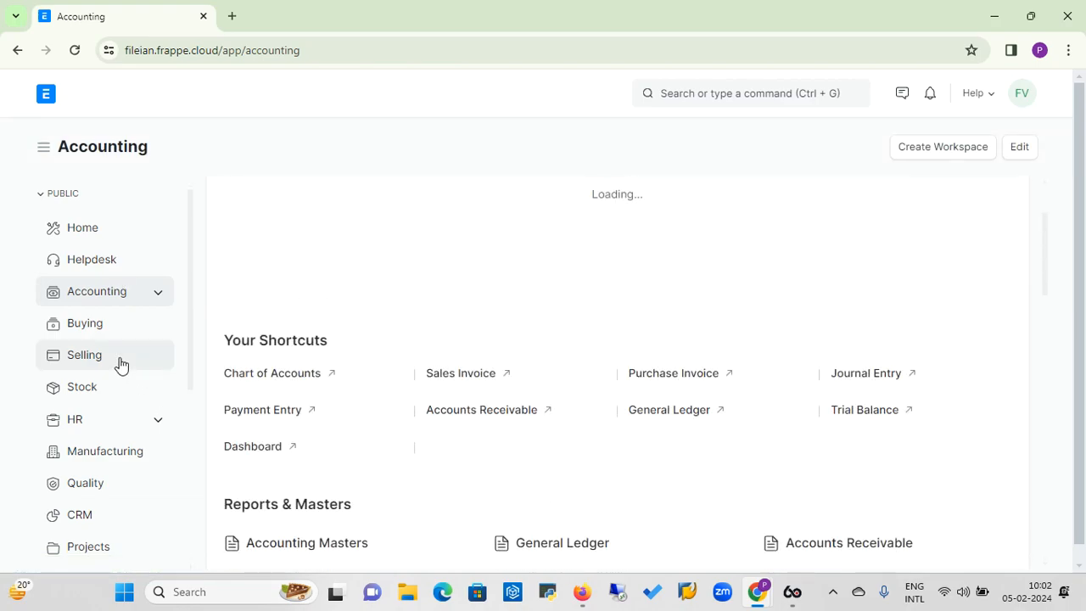
right_click(1043, 281)
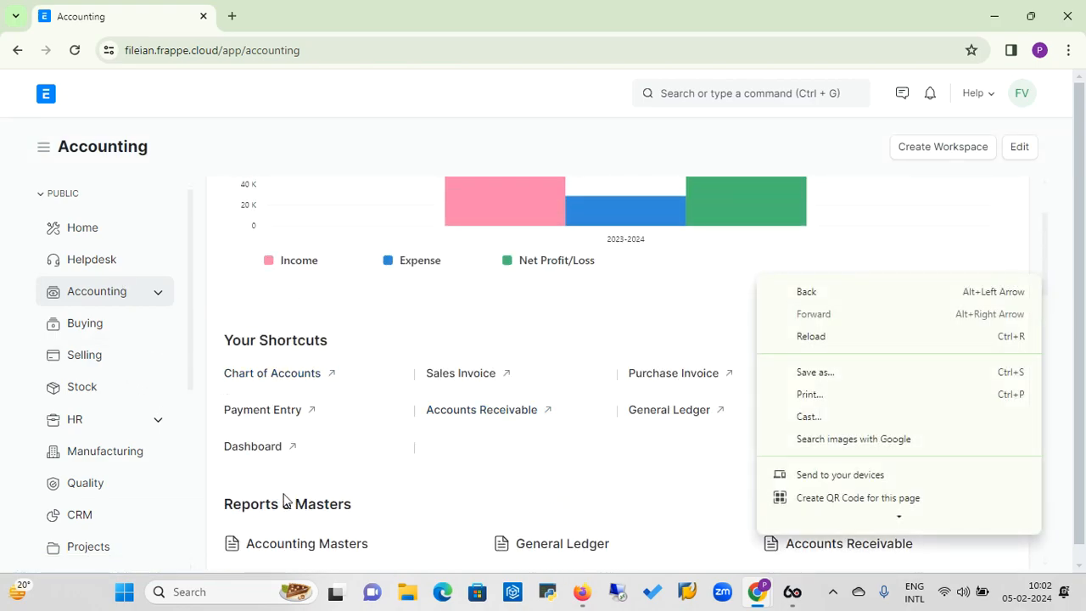
left_click(389, 307)
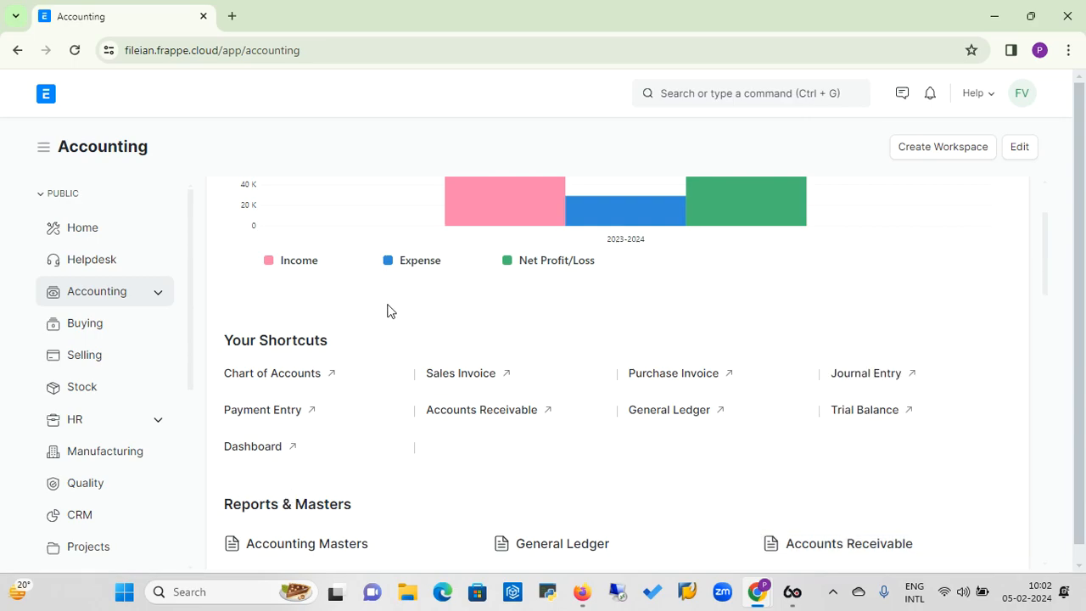
left_click(277, 413)
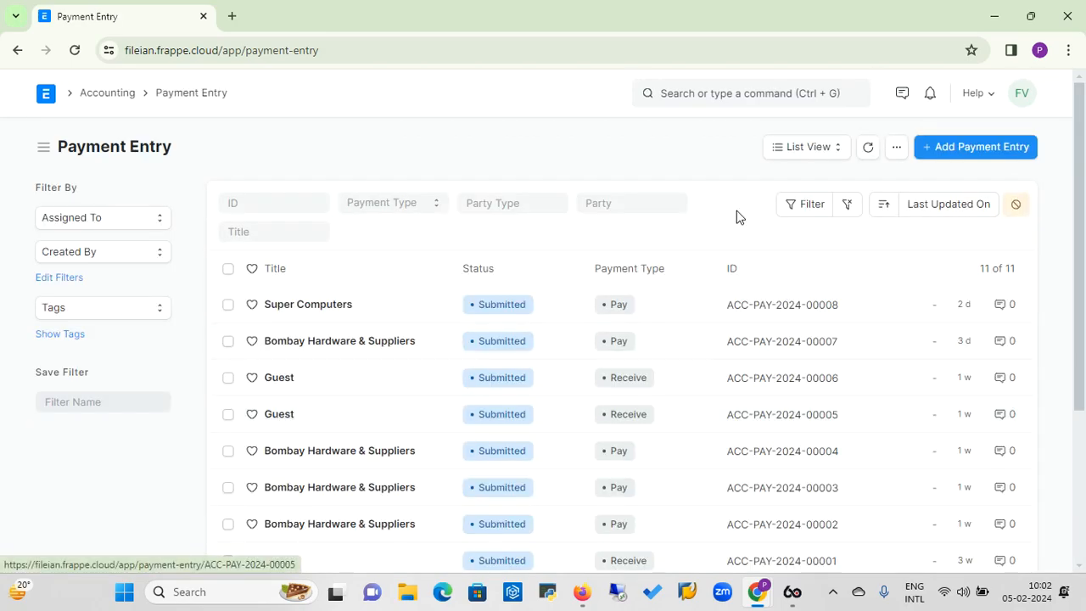
left_click(982, 150)
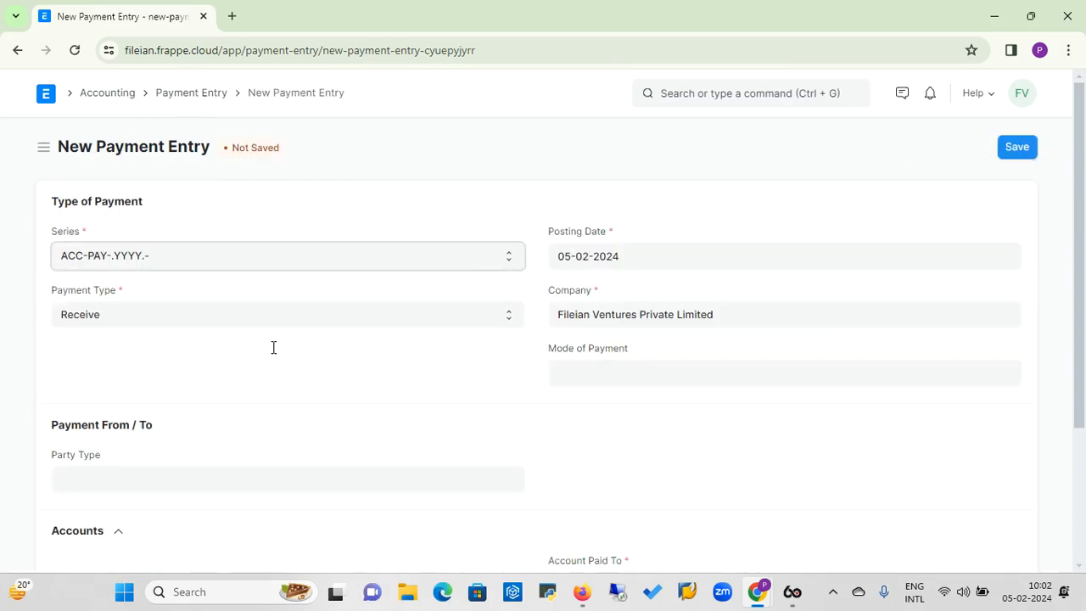
Set the payment type to Pay and the mode of payment to Cheque, dismissing any account message.
left_click(235, 314)
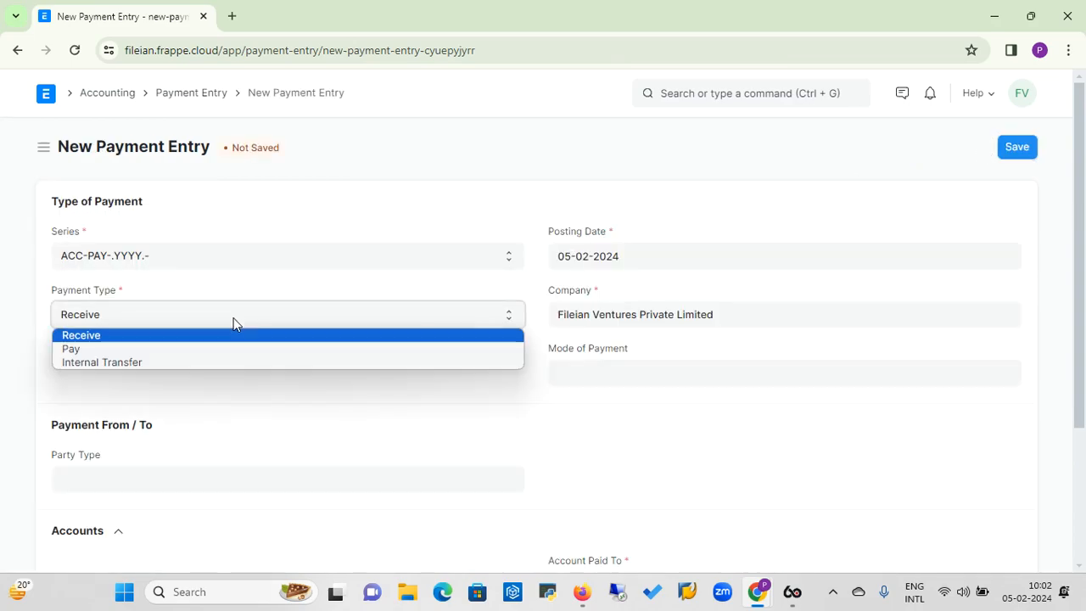
left_click(172, 352)
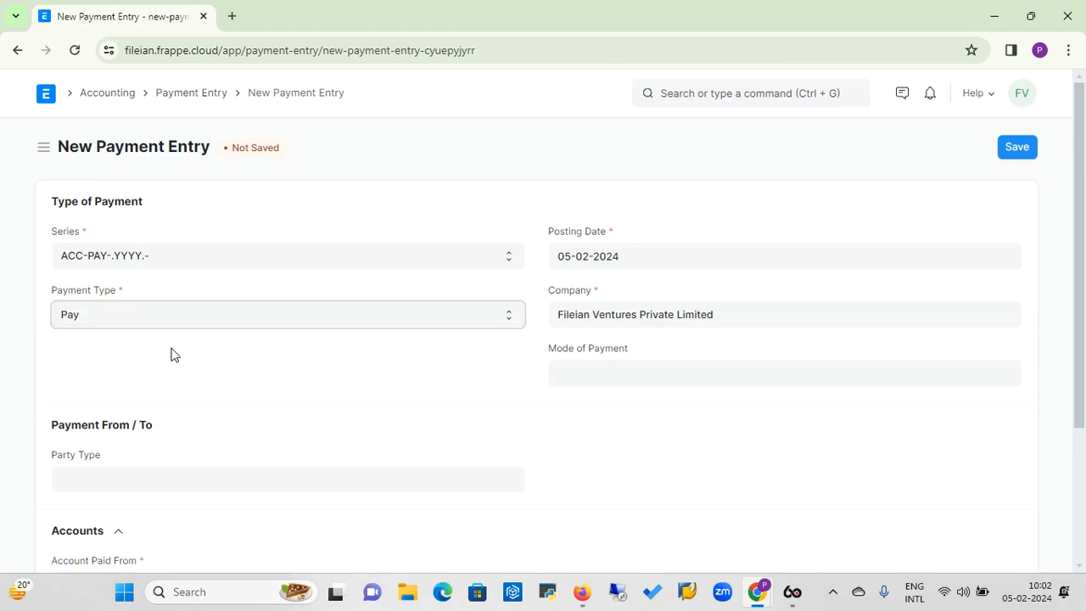
left_click(583, 373)
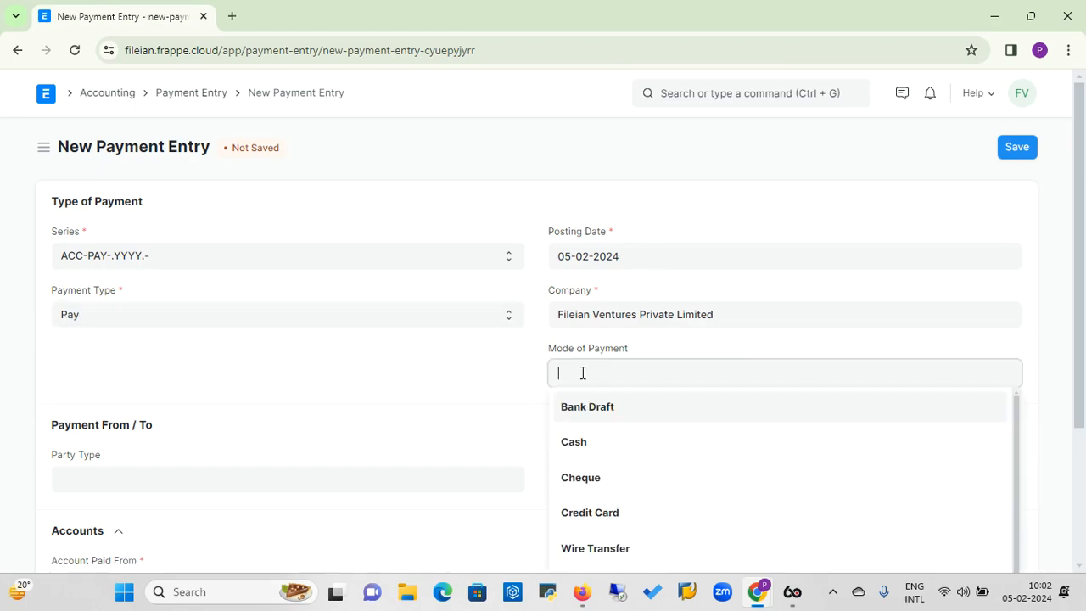
left_click(581, 476)
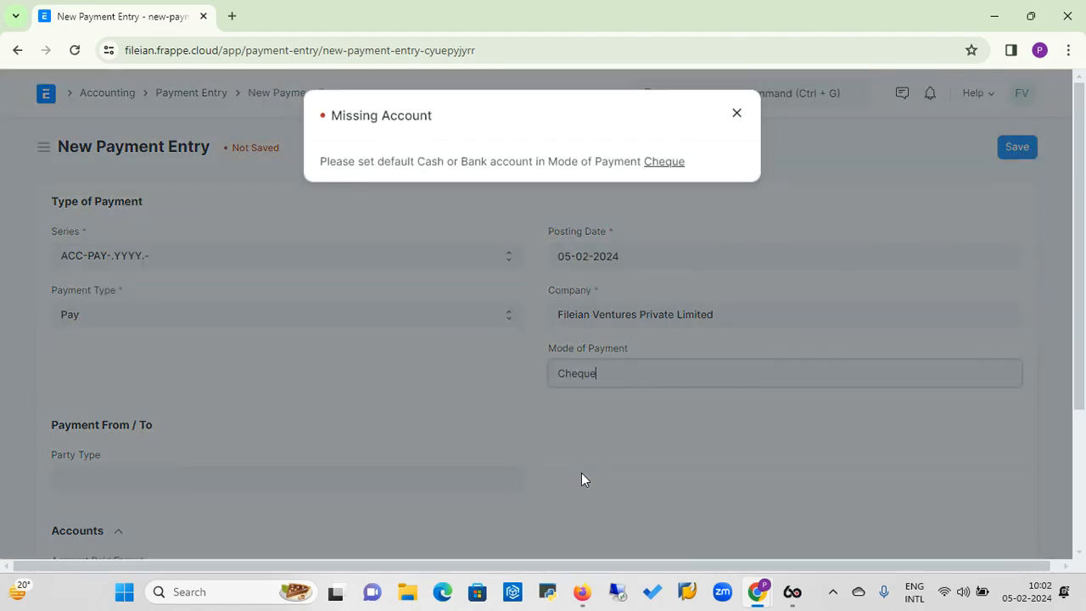
left_click(744, 117)
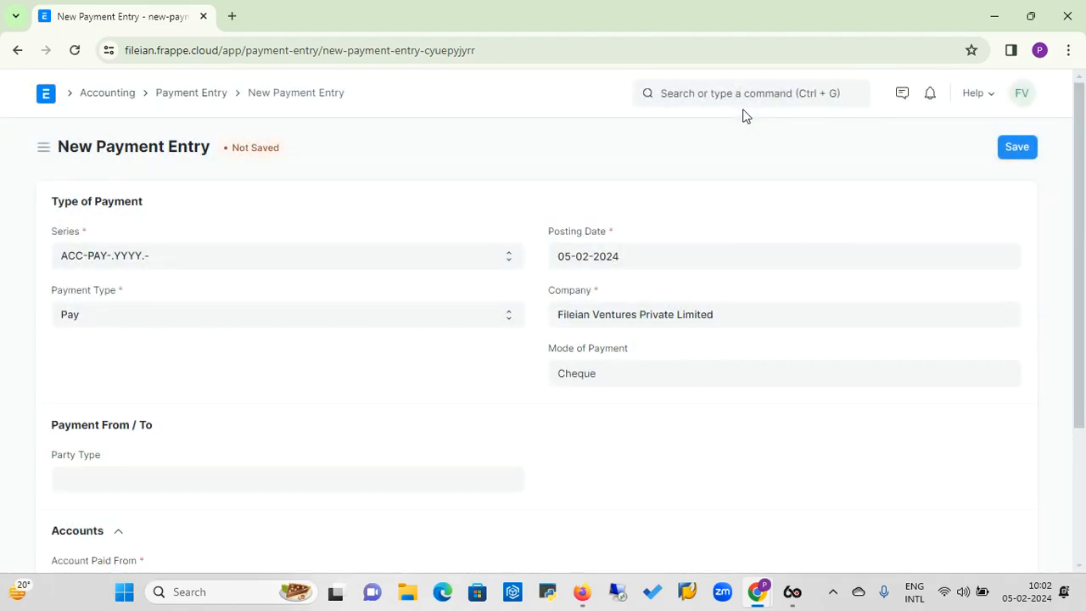
Set the payment entry's party type to Supplier and the party to Super Computers.
left_click(198, 481)
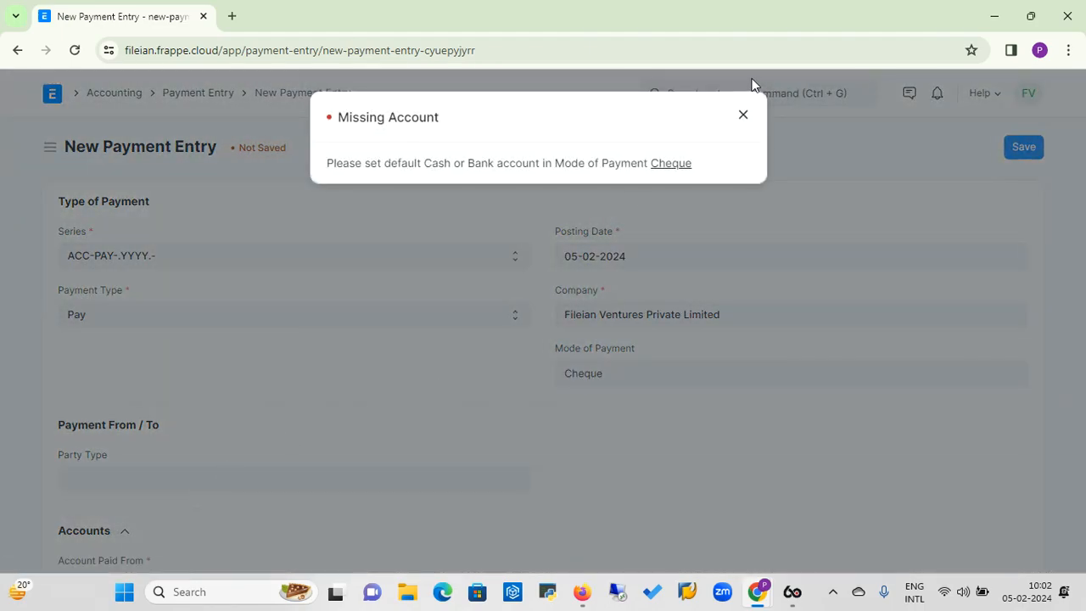
left_click(744, 116)
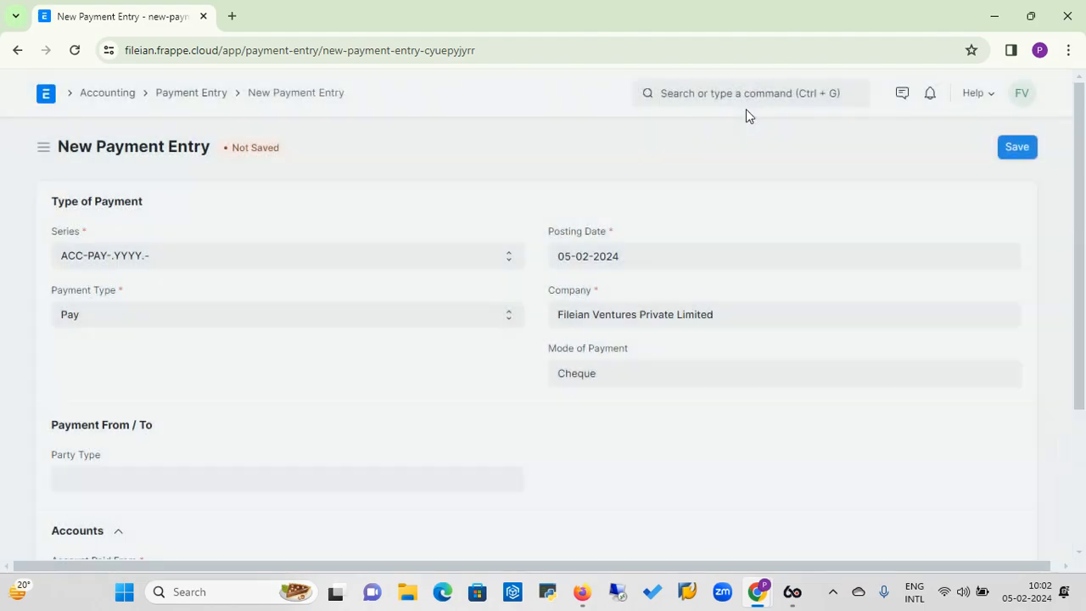
left_click(183, 482)
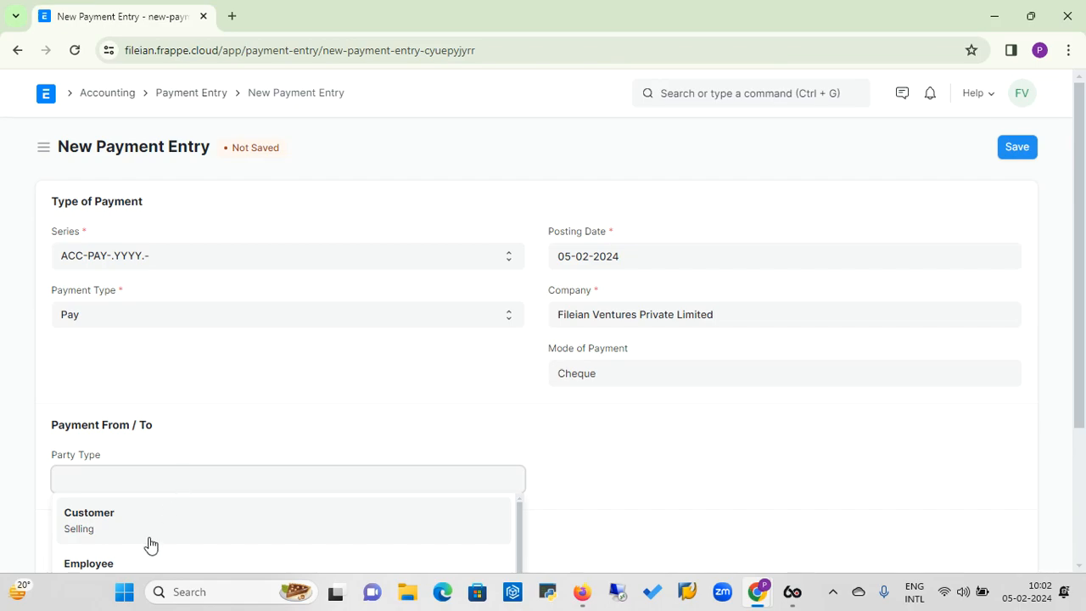
left_click_drag(1079, 225, 1082, 314)
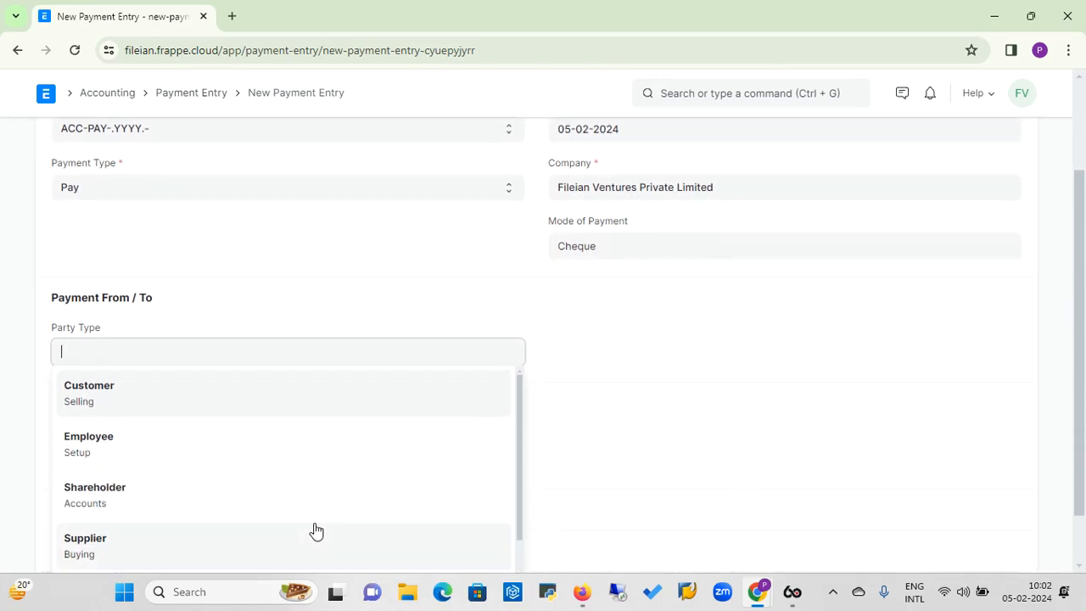
left_click(95, 541)
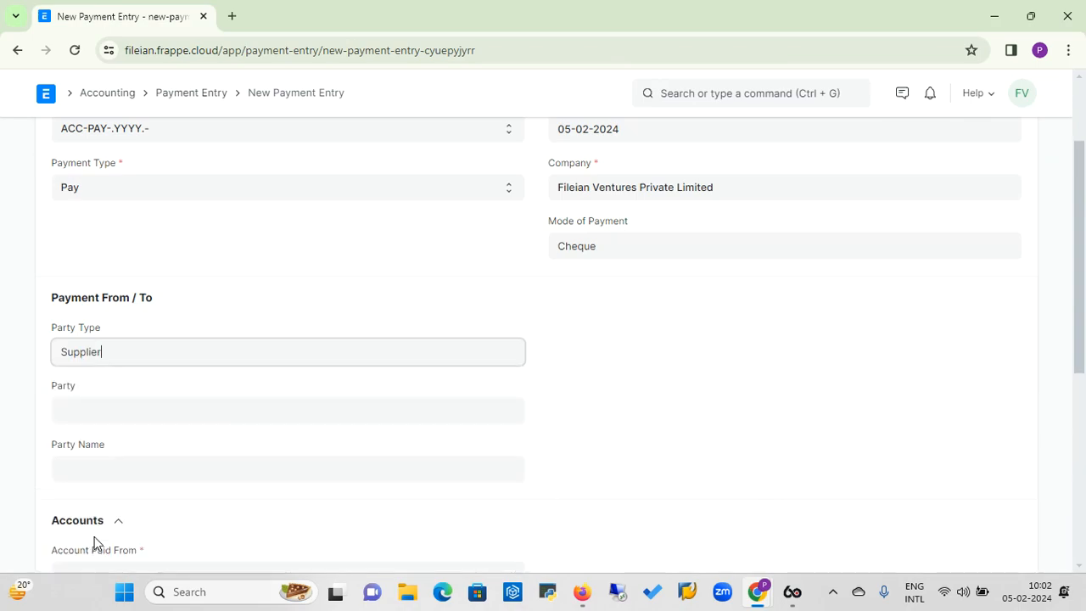
left_click(209, 408)
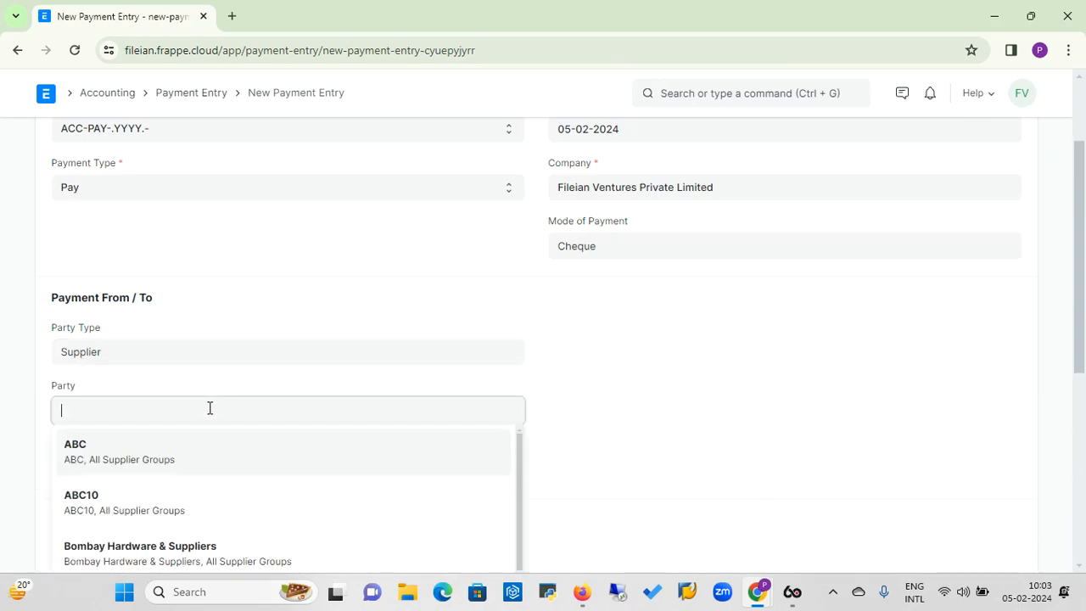
type("sup")
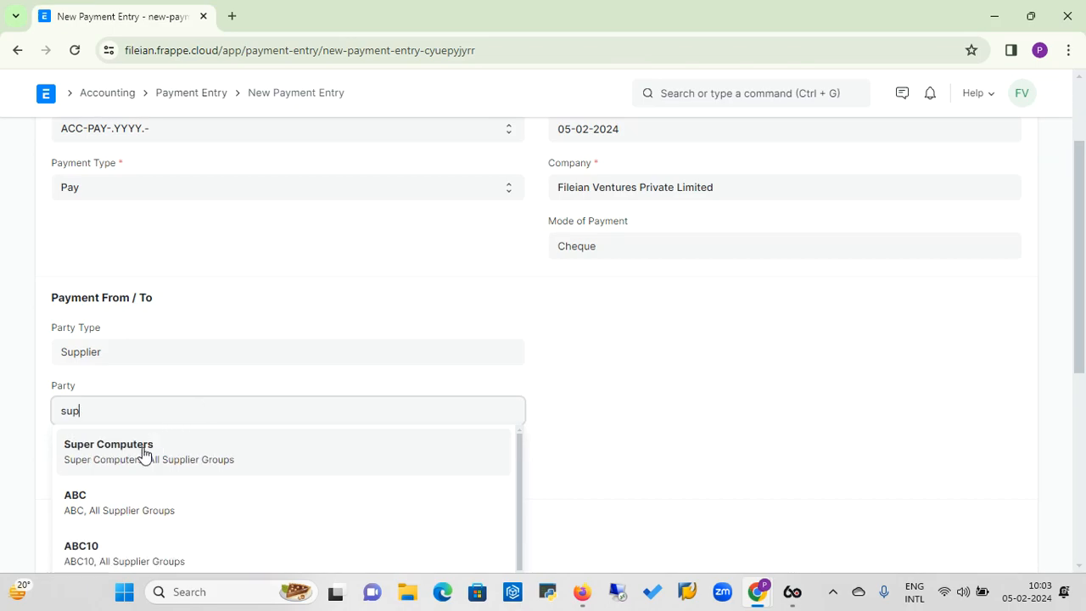
left_click(142, 450)
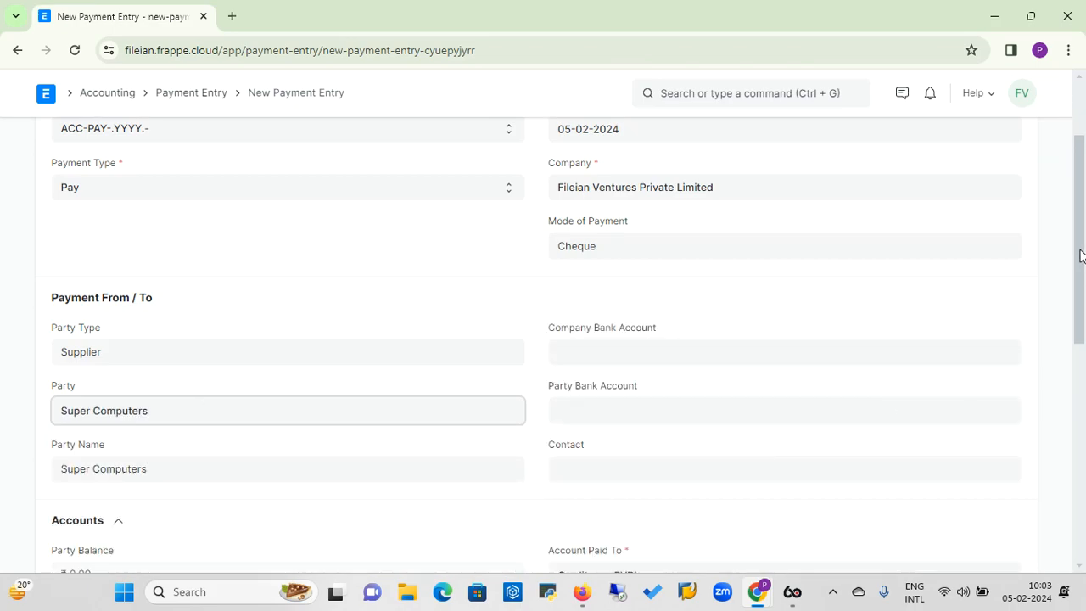
Choose ICICI - FVPL as the account paid from and check the payment entry's account details.
left_click_drag(1080, 255, 1080, 285)
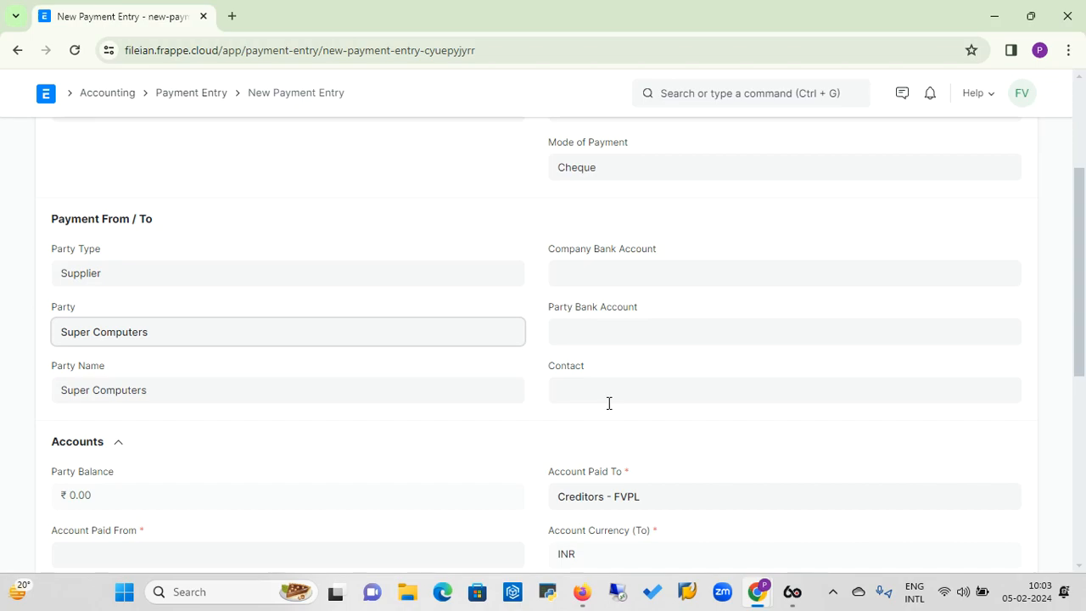
left_click_drag(1082, 265, 1081, 309)
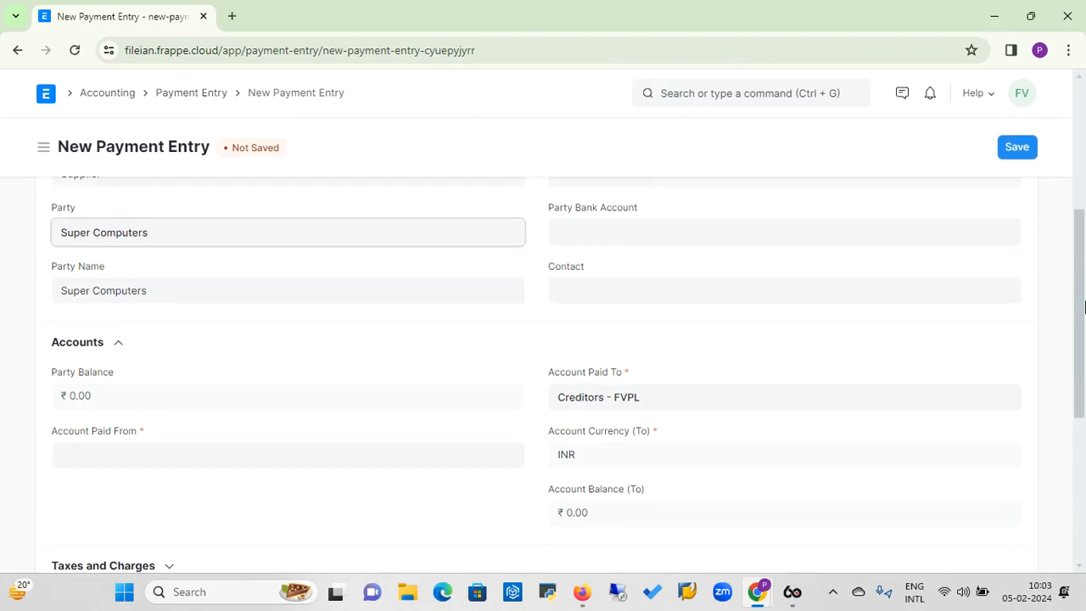
left_click(170, 456)
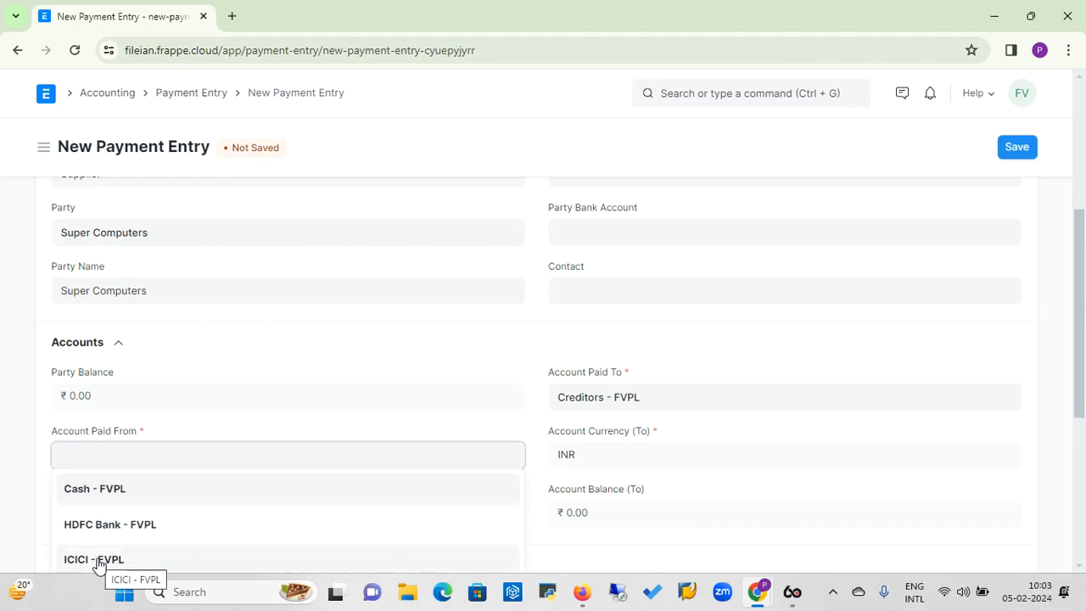
left_click(95, 559)
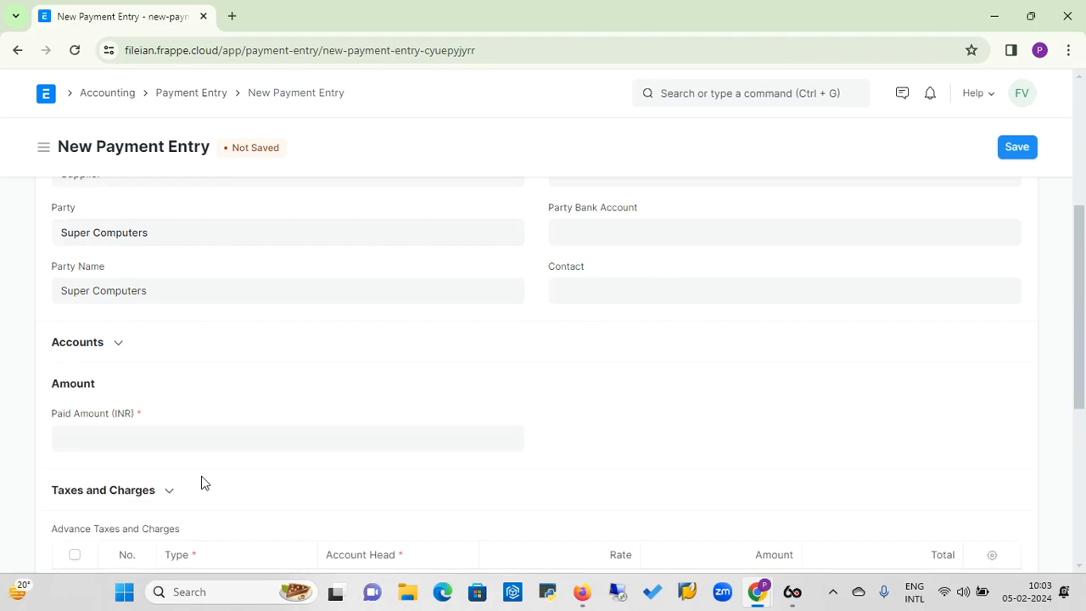
left_click(114, 344)
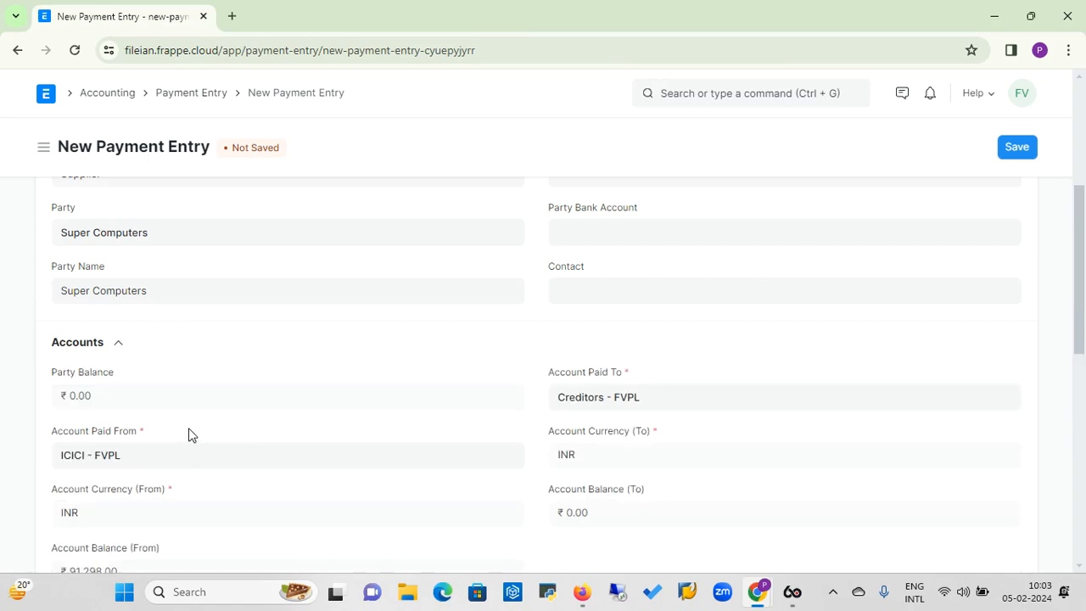
left_click(117, 345)
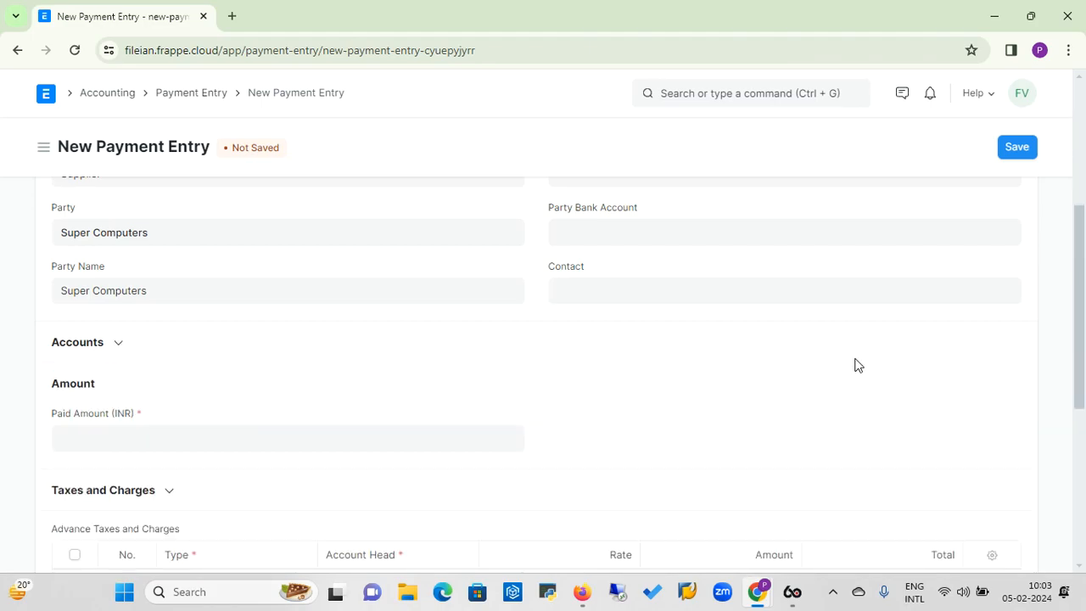
Enter 30,000 INR as the paid amount of the payment entry.
left_click(255, 446)
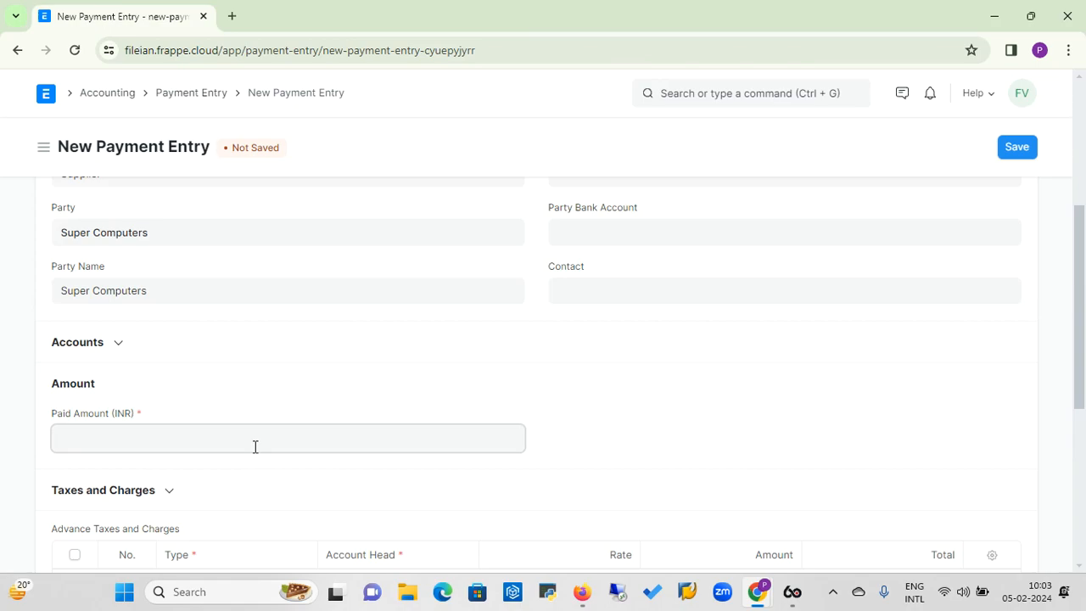
type("30000")
left_click(586, 427)
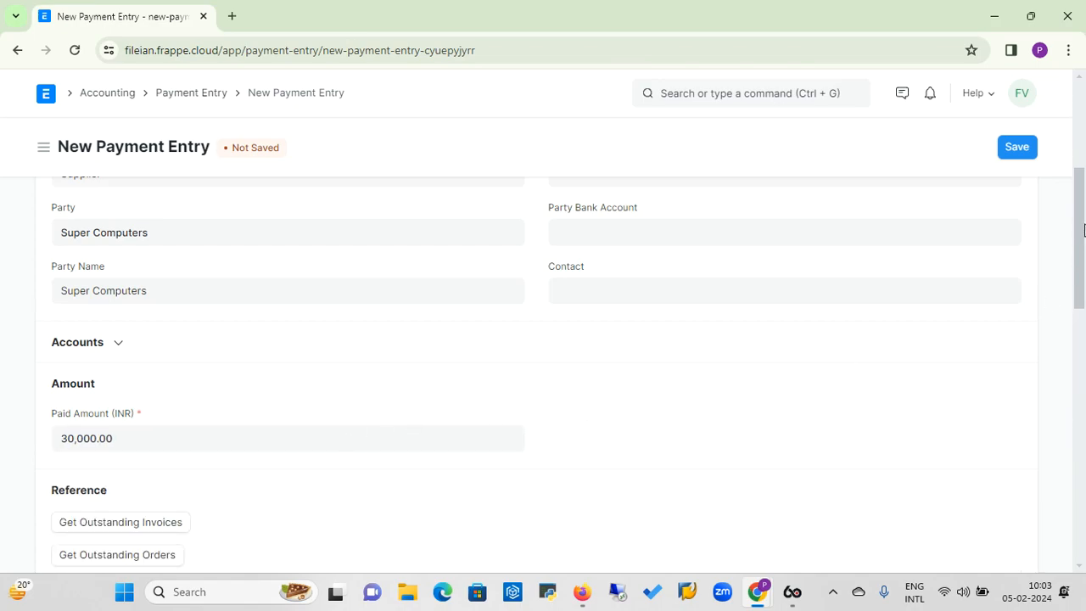
Try to fetch the outstanding invoices of Super Computers with the default filters, dismissing any message.
left_click_drag(1082, 227, 1082, 263)
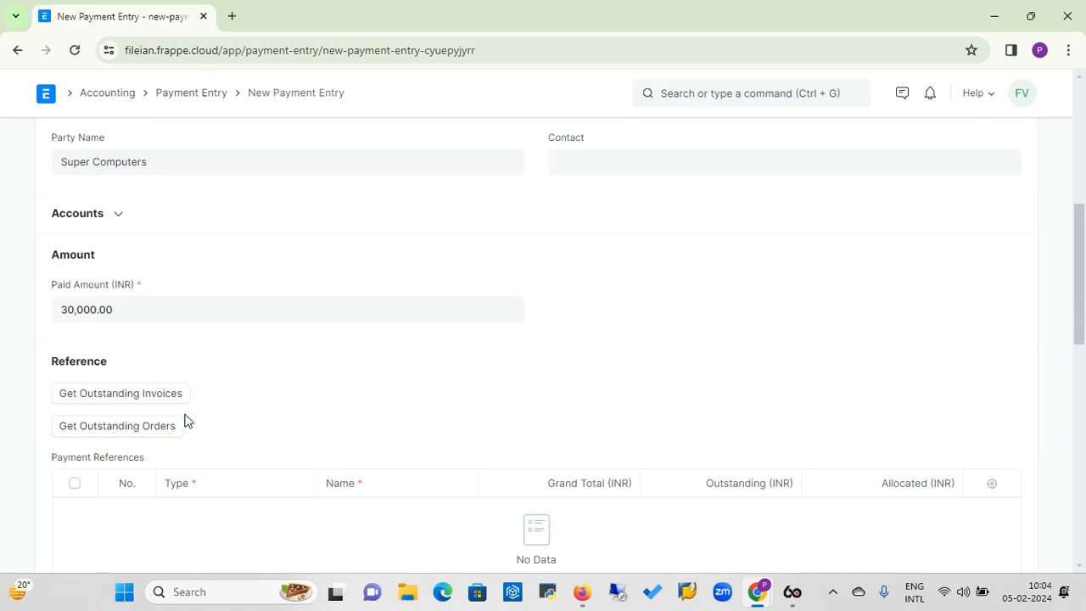
left_click(126, 397)
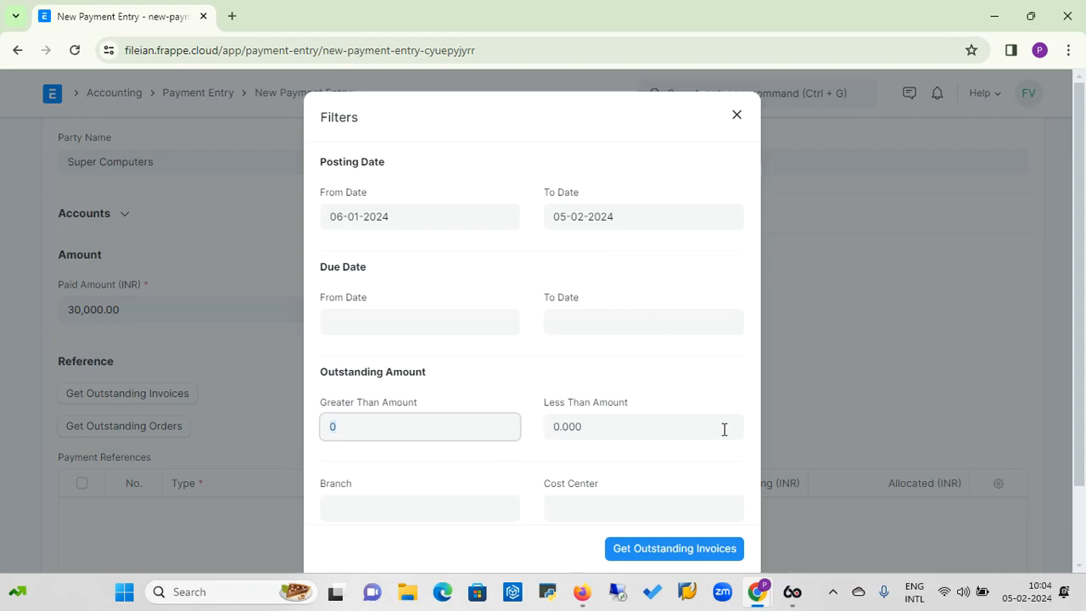
left_click(674, 548)
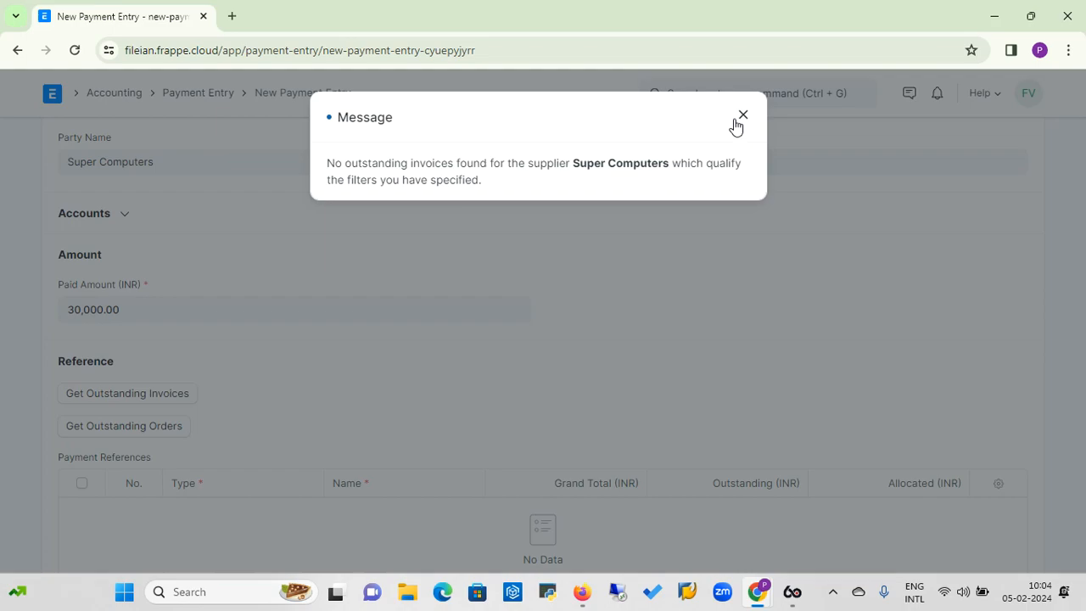
left_click(738, 119)
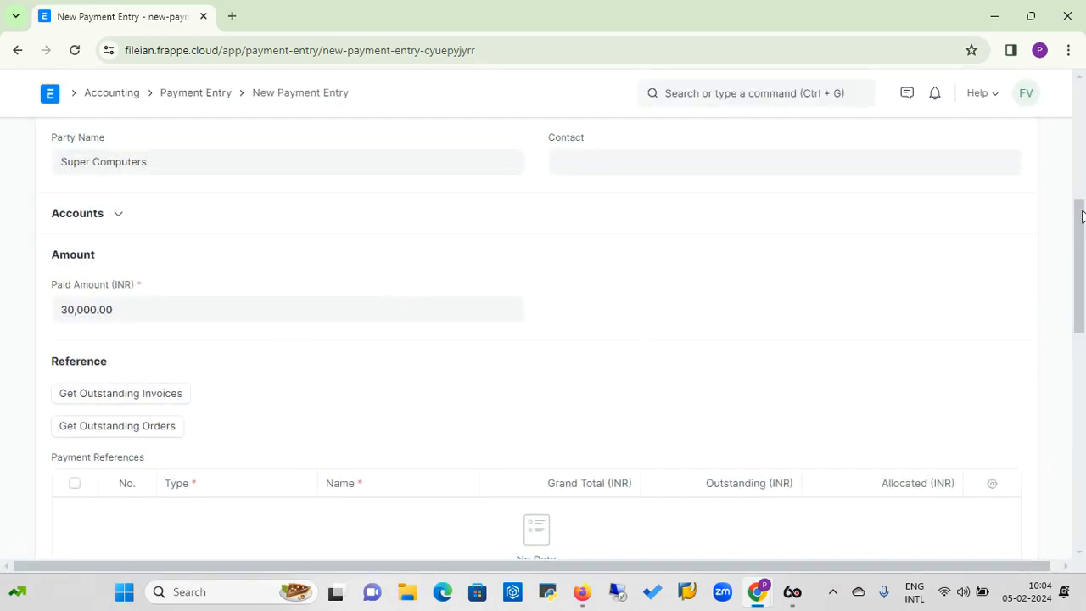
Reopen the outstanding invoice filters and set the due date range from 01-02-2024 to 05-02-2024.
left_click_drag(1081, 229, 1083, 57)
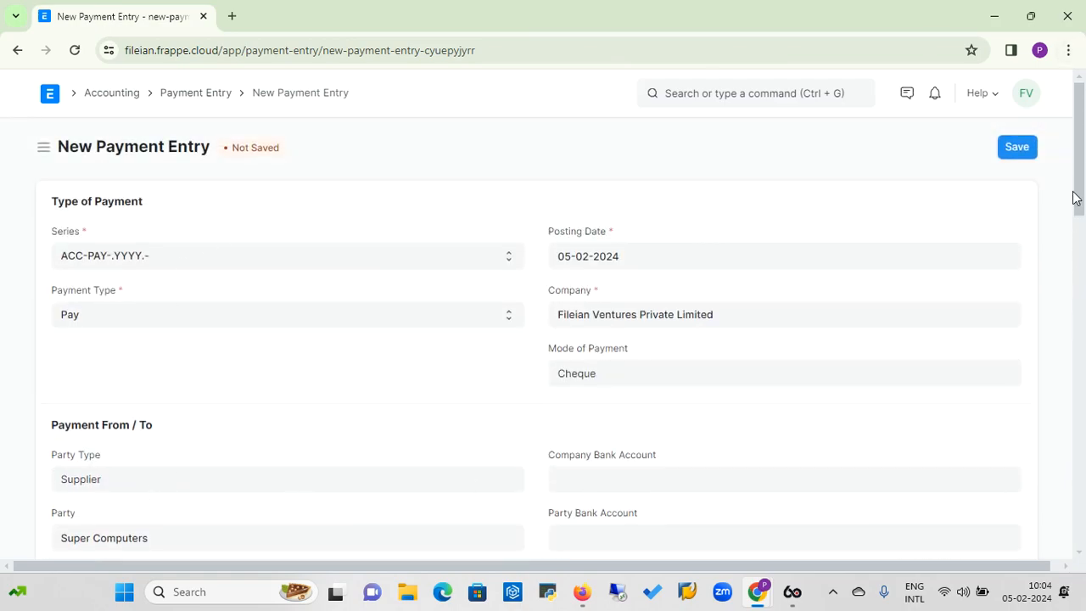
left_click_drag(1081, 197, 1083, 295)
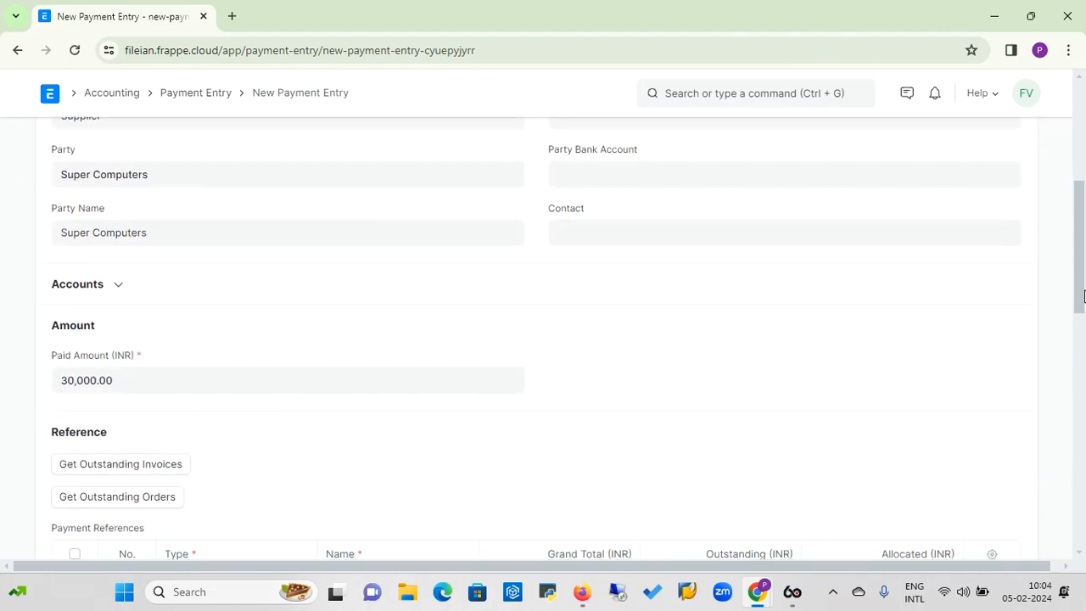
left_click(142, 467)
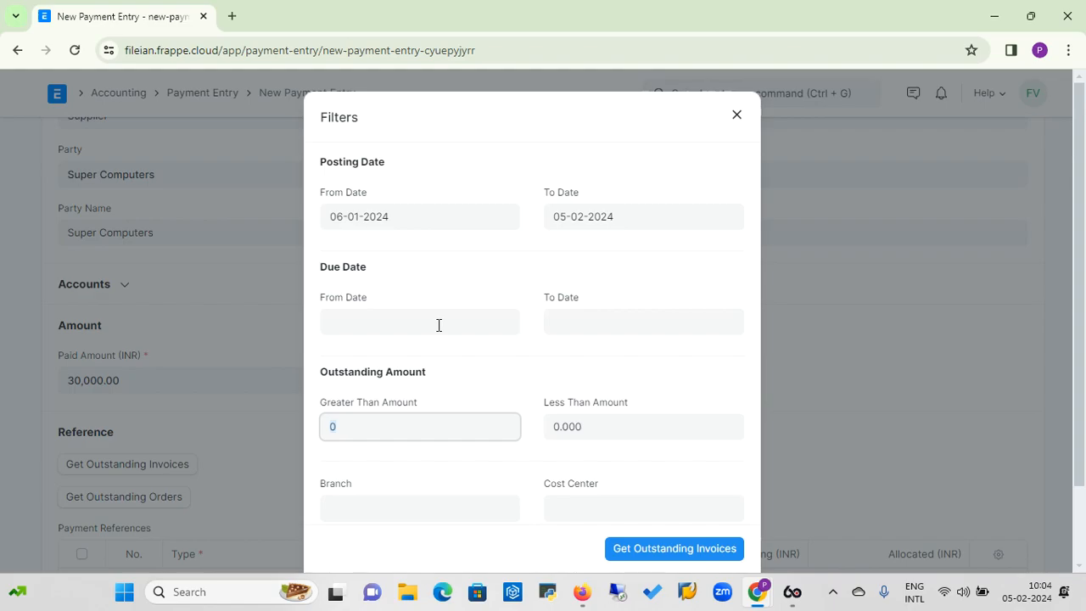
left_click(438, 325)
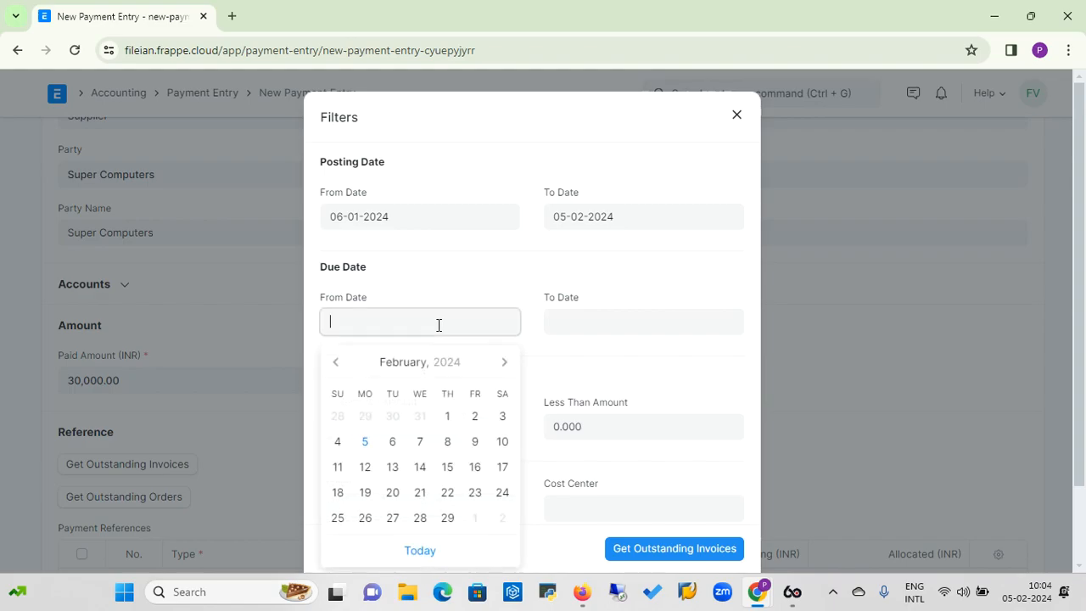
left_click(448, 417)
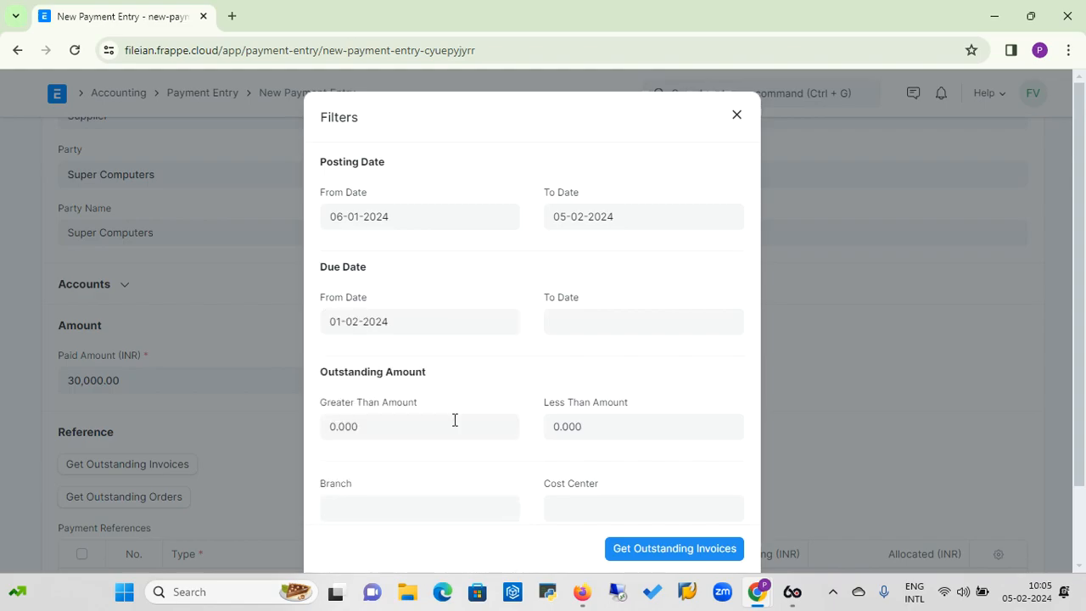
left_click(613, 327)
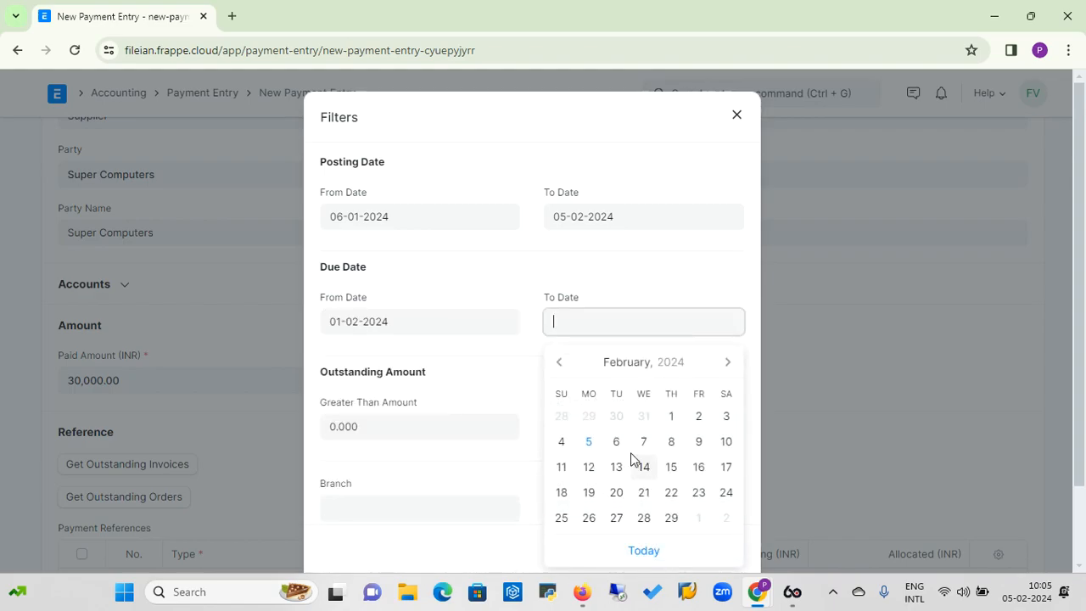
left_click(592, 442)
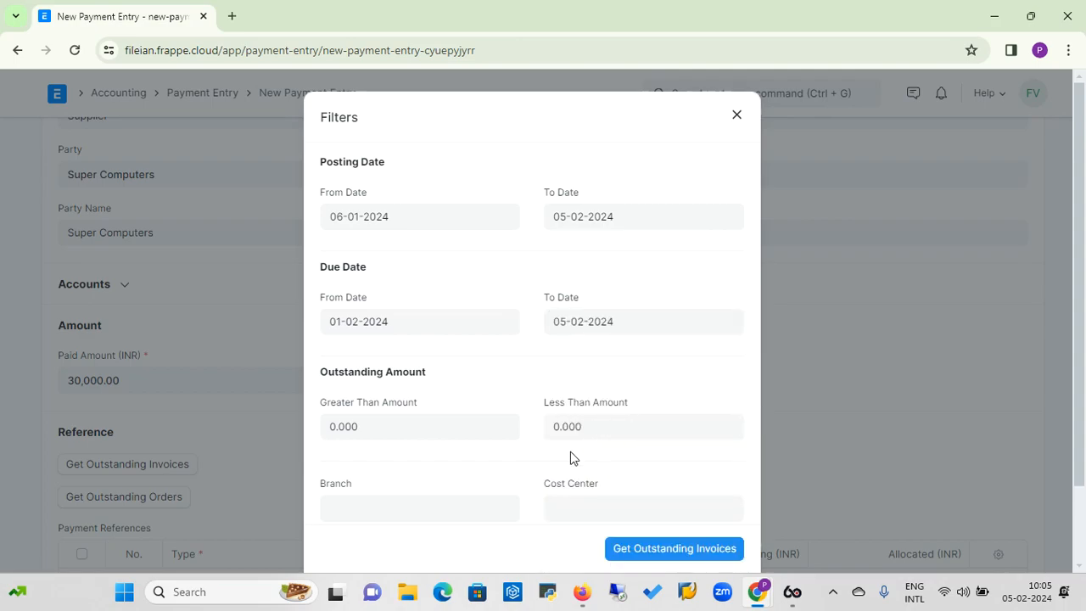
Clear both posting date filters and try to fetch the outstanding invoices again, dismissing any message.
left_click(447, 215)
type("\\\\\\\\\\\\\\\\\\\\\\\\\\\\")
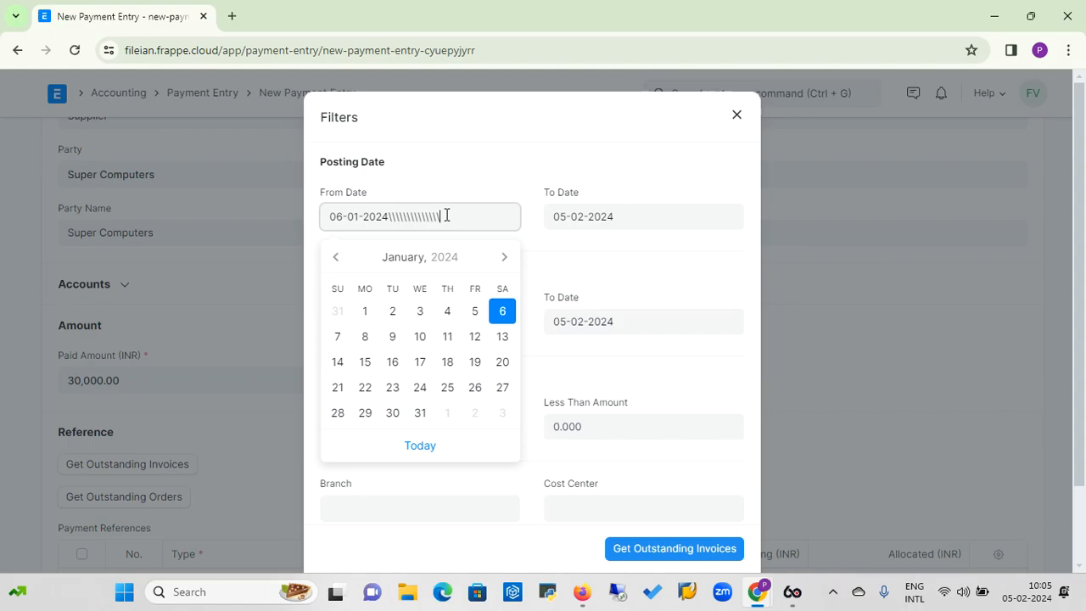
key("BackSpace")
key("BackSpace")
key("BackSpace")
key("BackSpace")
key("BackSpace")
key("BackSpace")
key("BackSpace")
key("BackSpace")
key("BackSpace")
key("BackSpace")
key("BackSpace")
key("BackSpace")
key("BackSpace")
key("BackSpace")
key("BackSpace")
key("BackSpace")
key("BackSpace")
key("BackSpace")
key("BackSpace")
key("BackSpace")
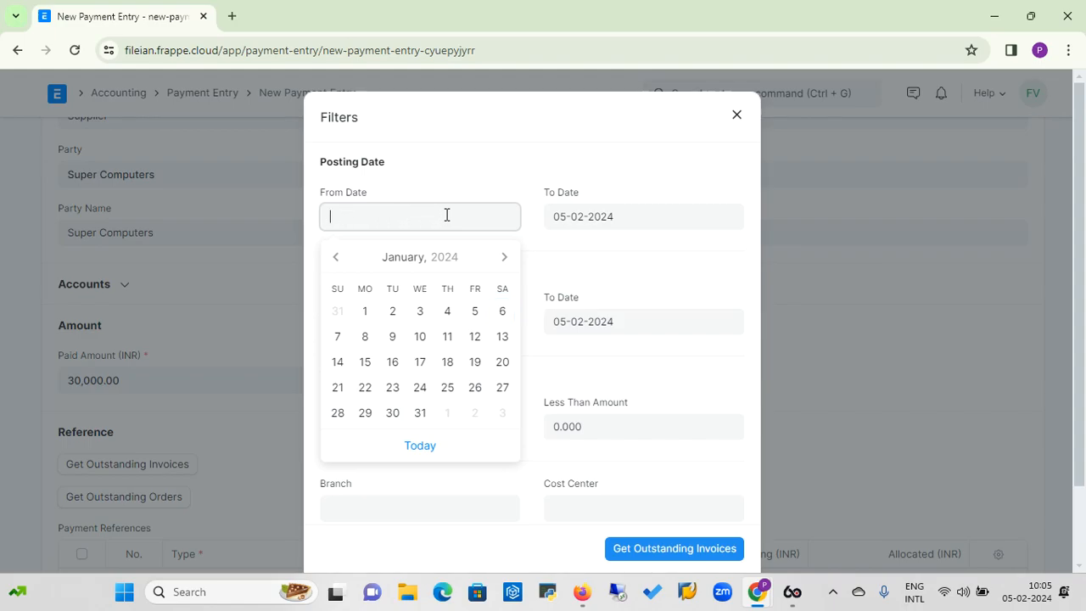
left_click(641, 215)
key("BackSpace")
key("BackSpace")
key("BackSpace")
key("BackSpace")
key("BackSpace")
key("BackSpace")
key("BackSpace")
key("BackSpace")
key("BackSpace")
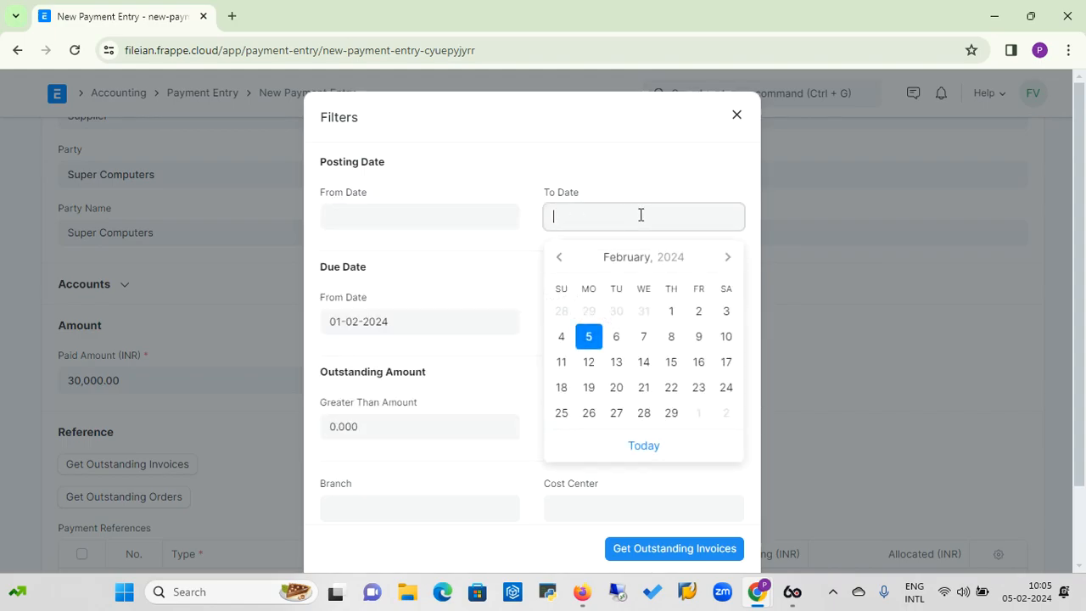
left_click(511, 169)
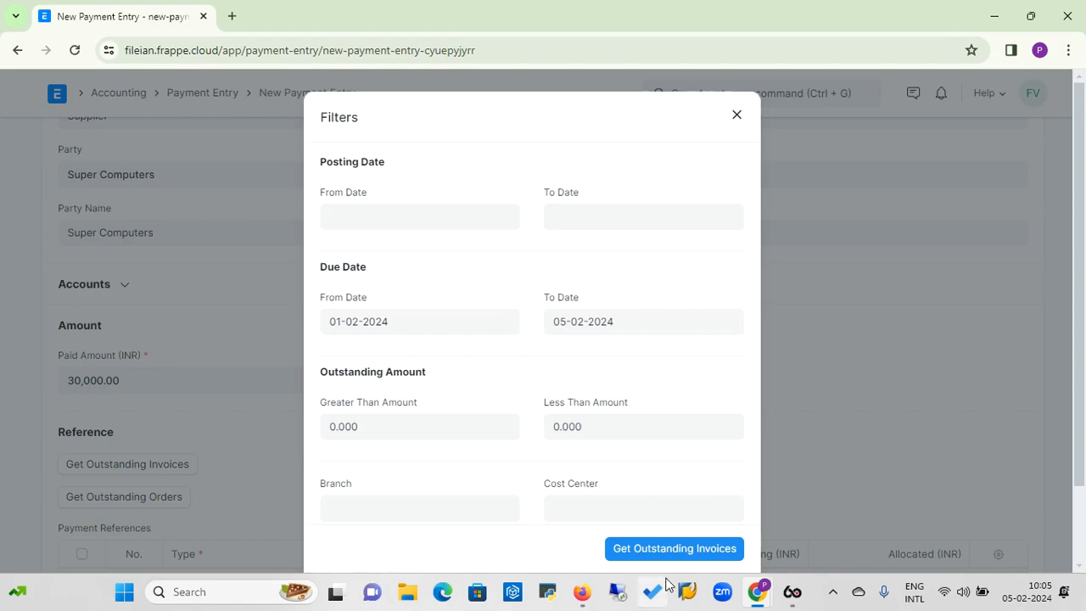
left_click(697, 549)
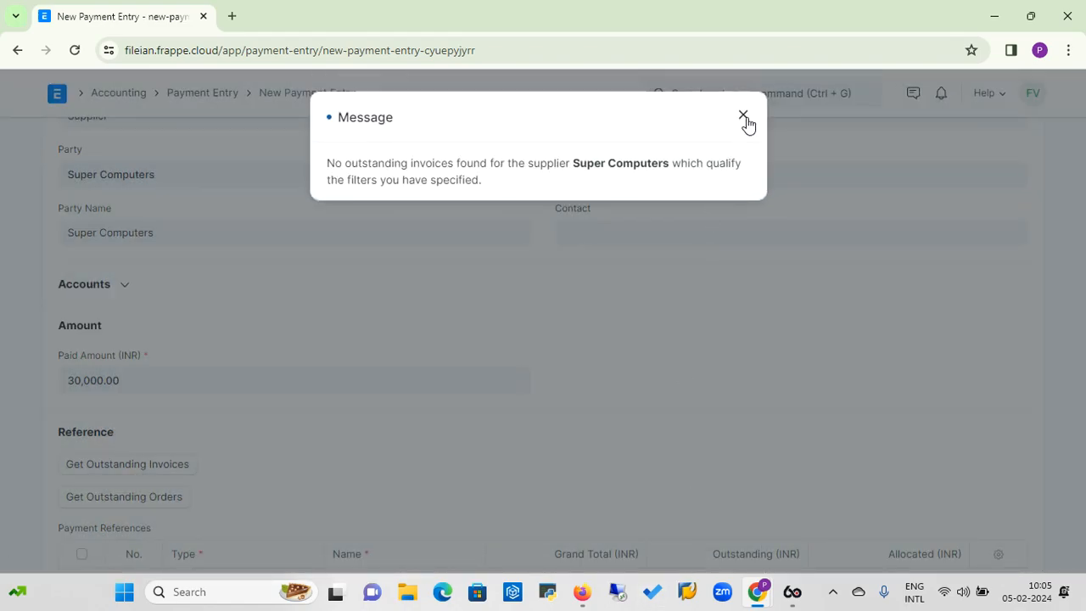
left_click(742, 115)
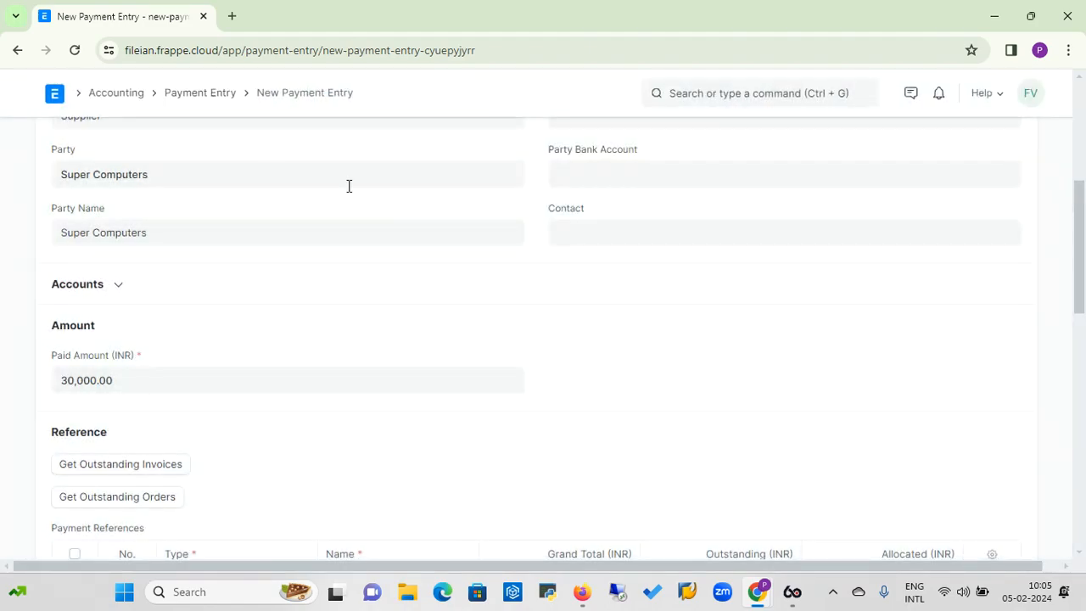
Open the Super Computers purchase receipt dated 05-02-2024 from the Stock workspace's purchase receipts to bill.
left_click(56, 100)
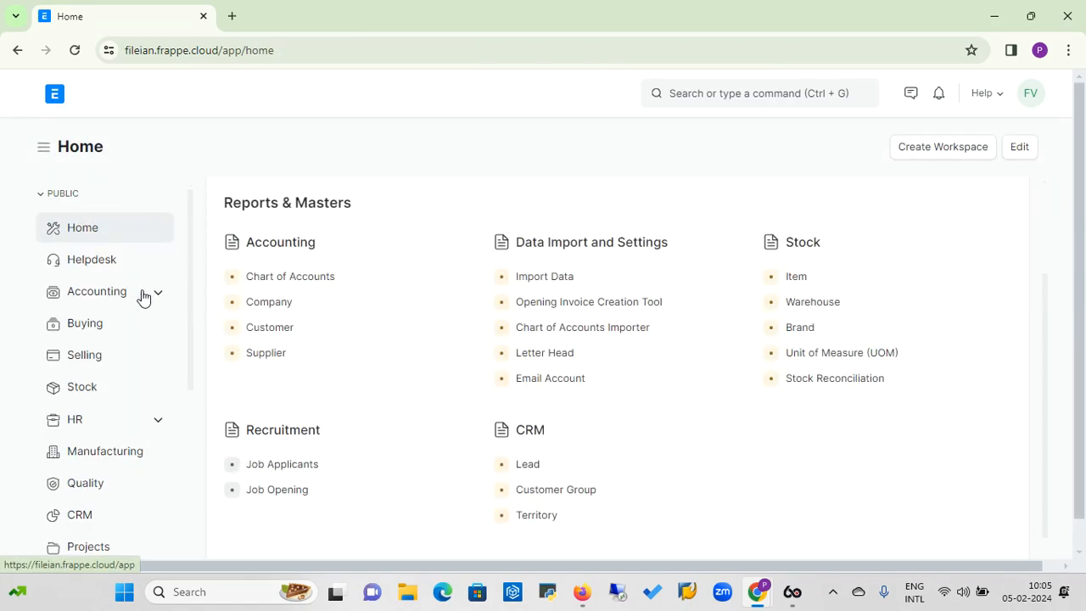
left_click(91, 395)
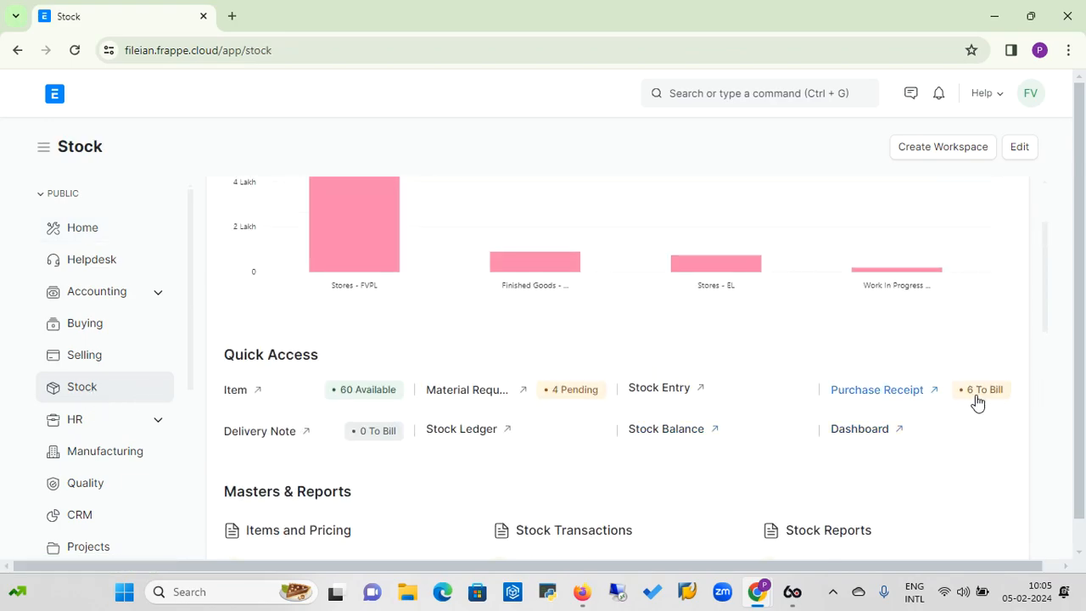
left_click(867, 392)
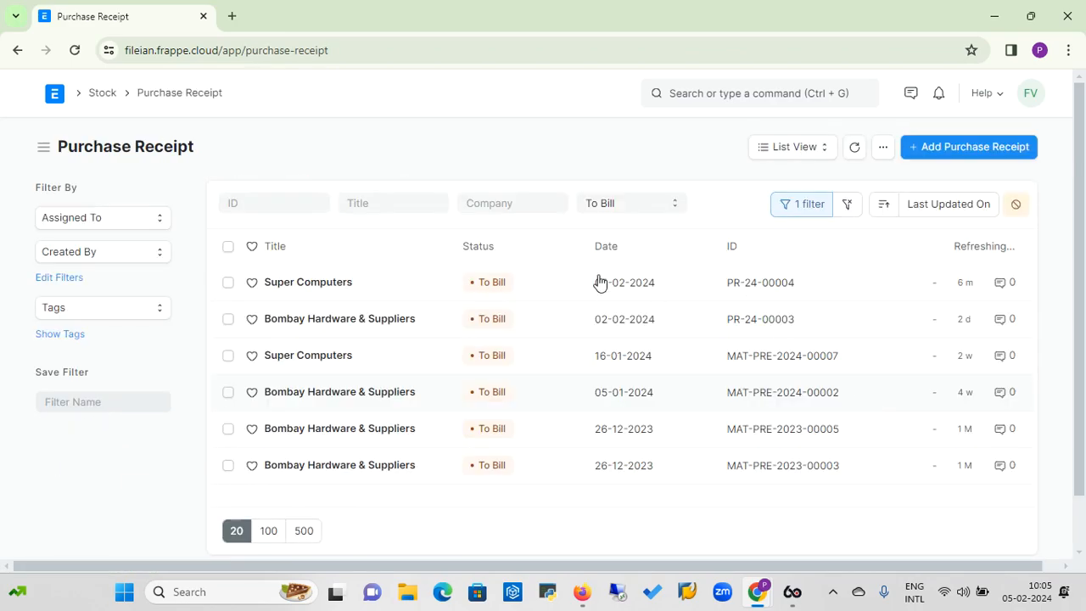
left_click(314, 289)
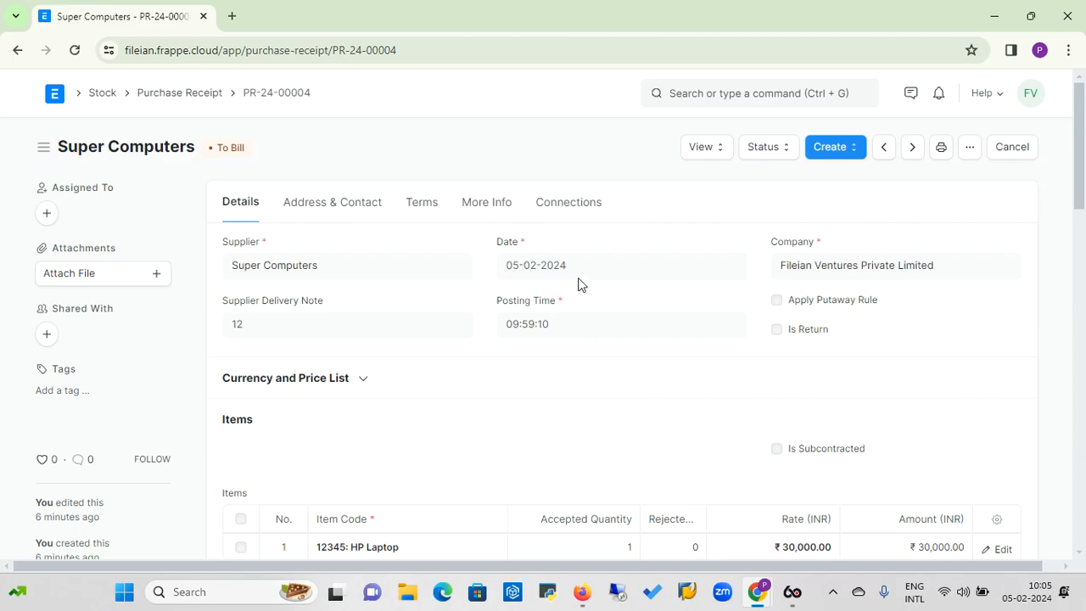
Create a purchase invoice from the Super Computers purchase receipt and save it as a draft.
left_click(855, 154)
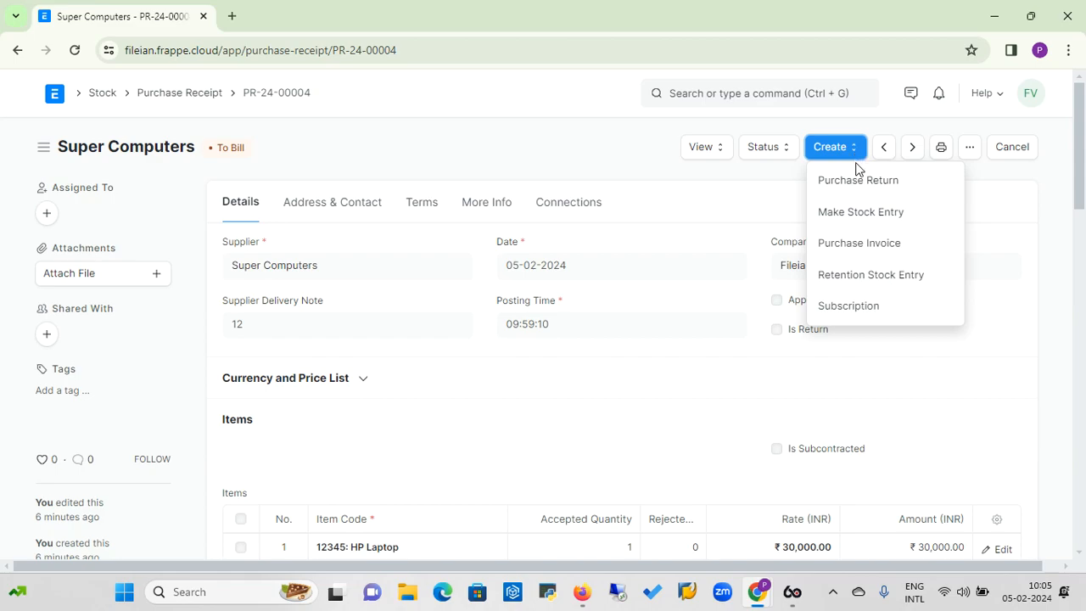
left_click(849, 246)
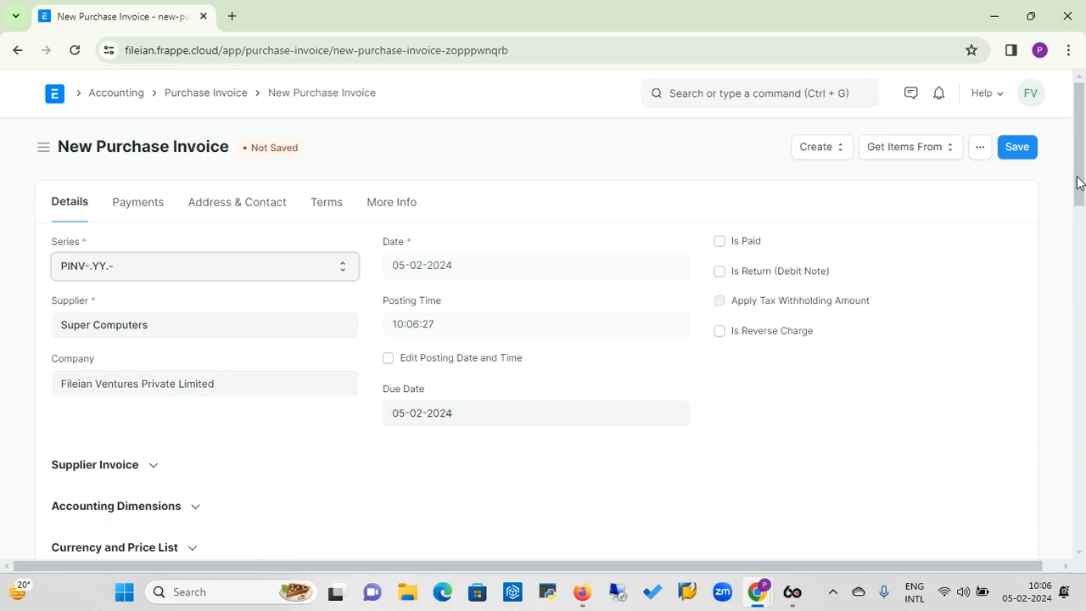
mouse_move(1081, 176)
left_mouse_down()
mouse_move(1066, 259)
mouse_move(1074, 212)
mouse_move(1080, 278)
mouse_move(1083, 184)
left_mouse_up()
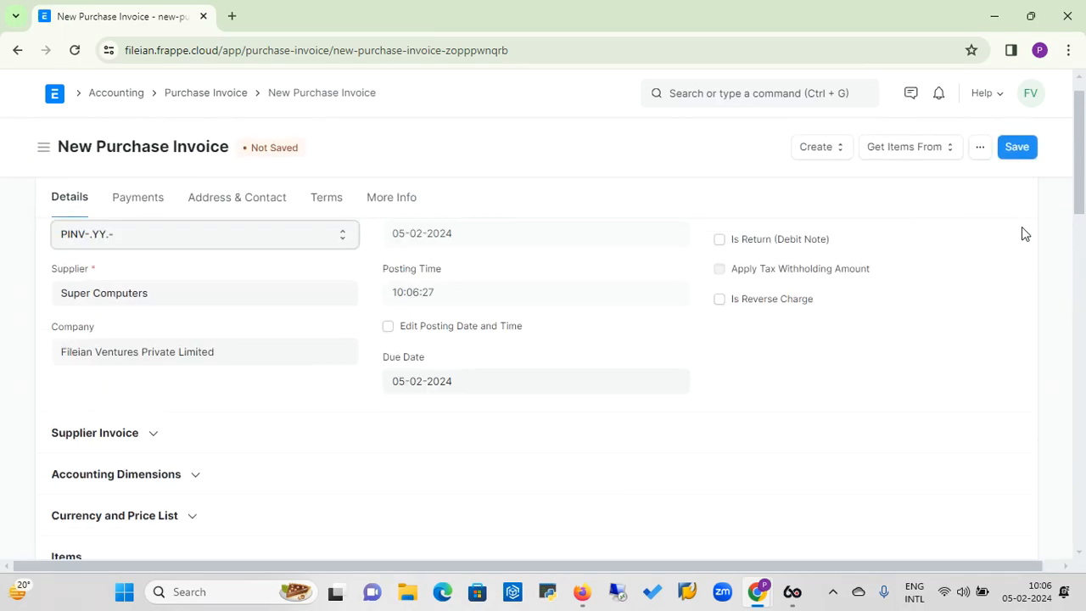
left_click(1018, 156)
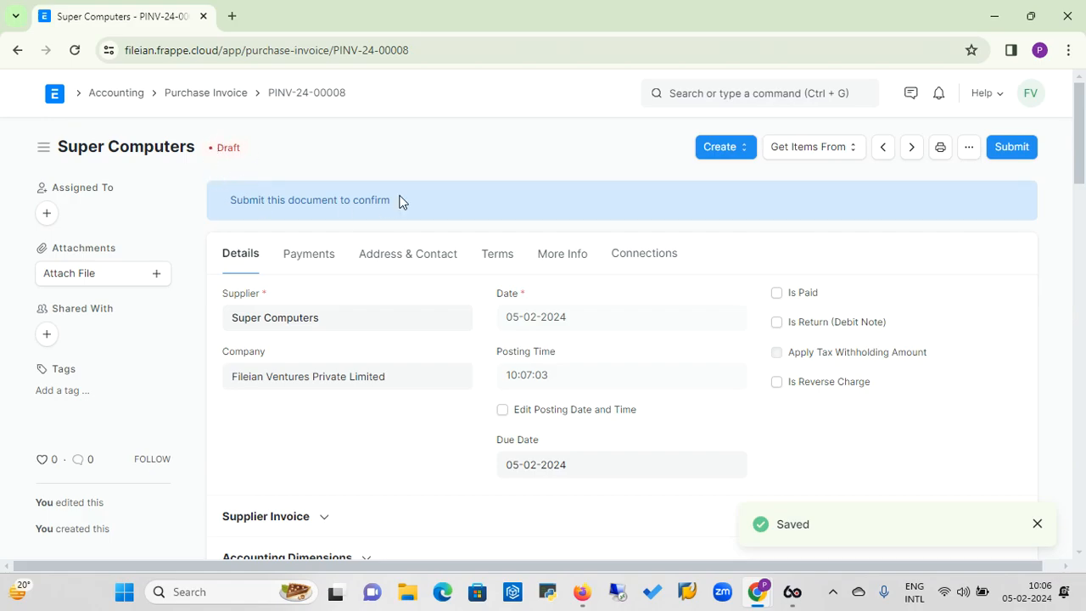
Submit the Super Computers purchase invoice permanently and dismiss the notifications.
left_click(1017, 147)
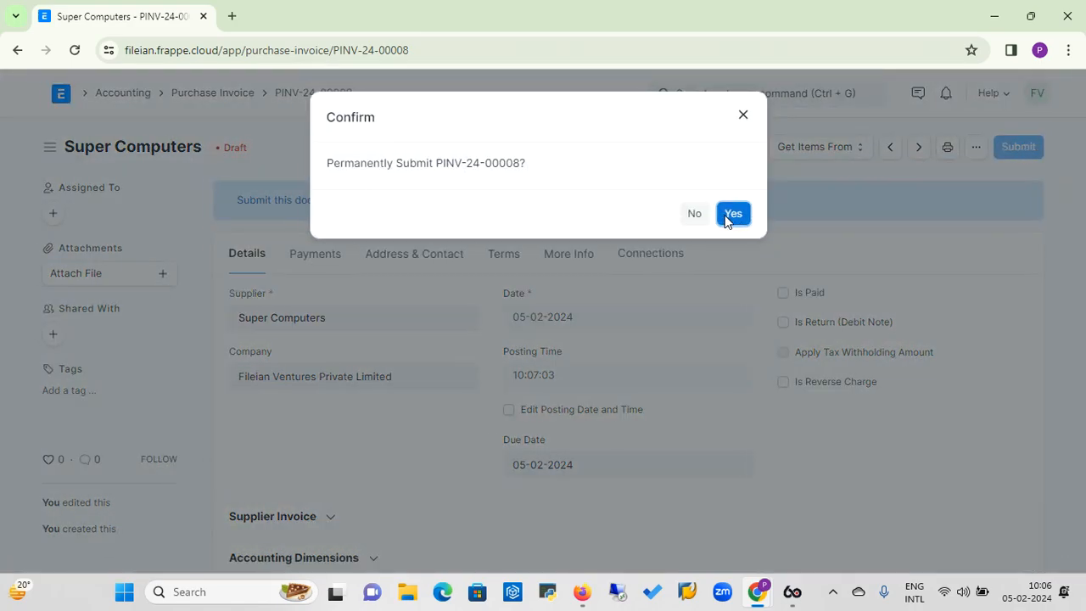
left_click(724, 215)
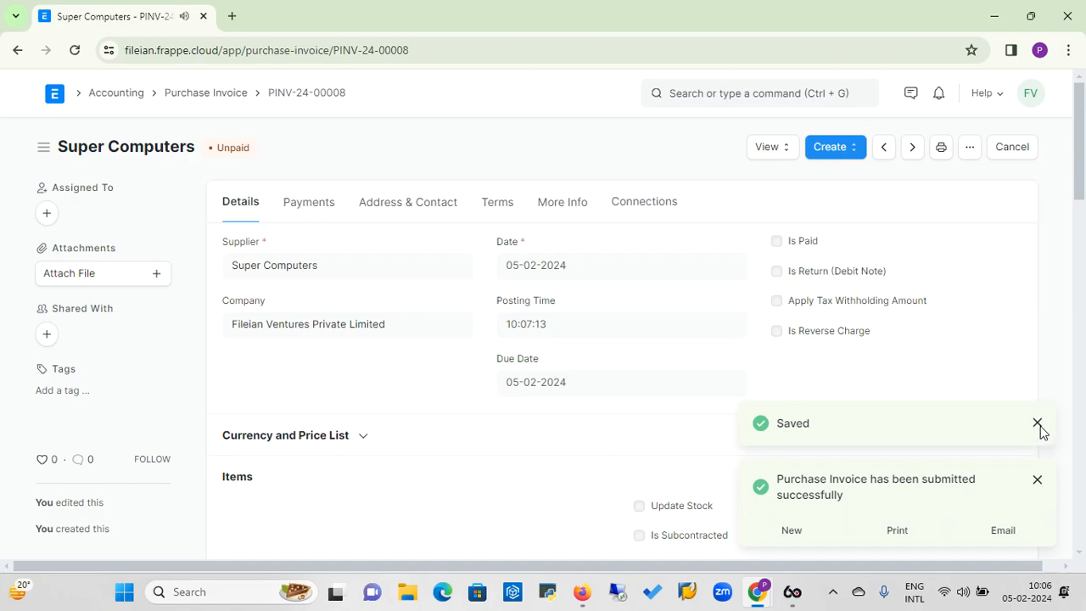
left_click(1037, 424)
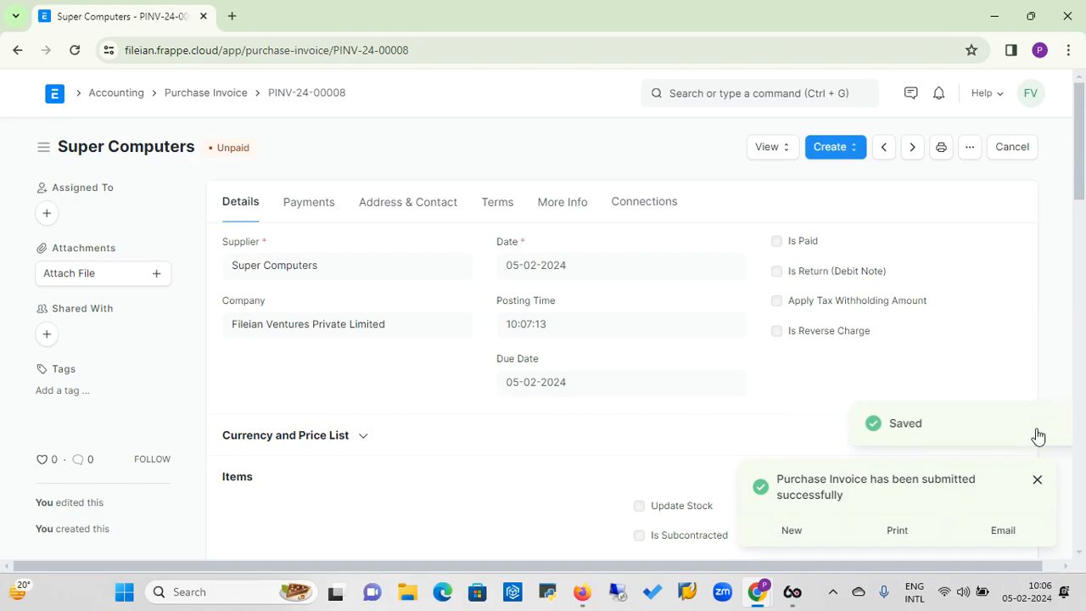
left_click(1036, 484)
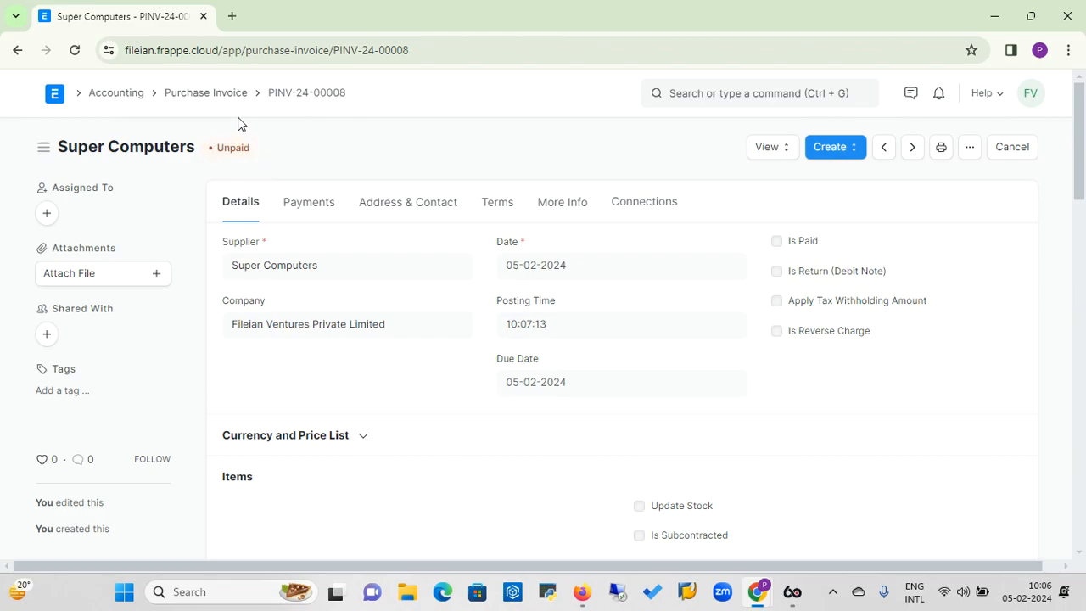
Add a new payment entry from the Accounting workspace's payment entry list.
left_click(854, 159)
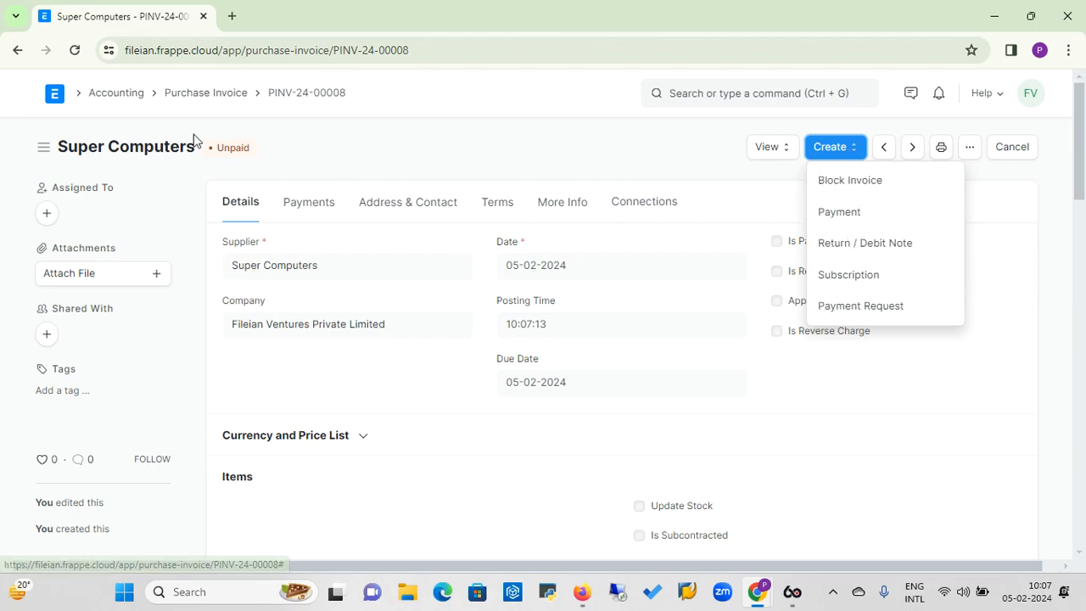
left_click(126, 98)
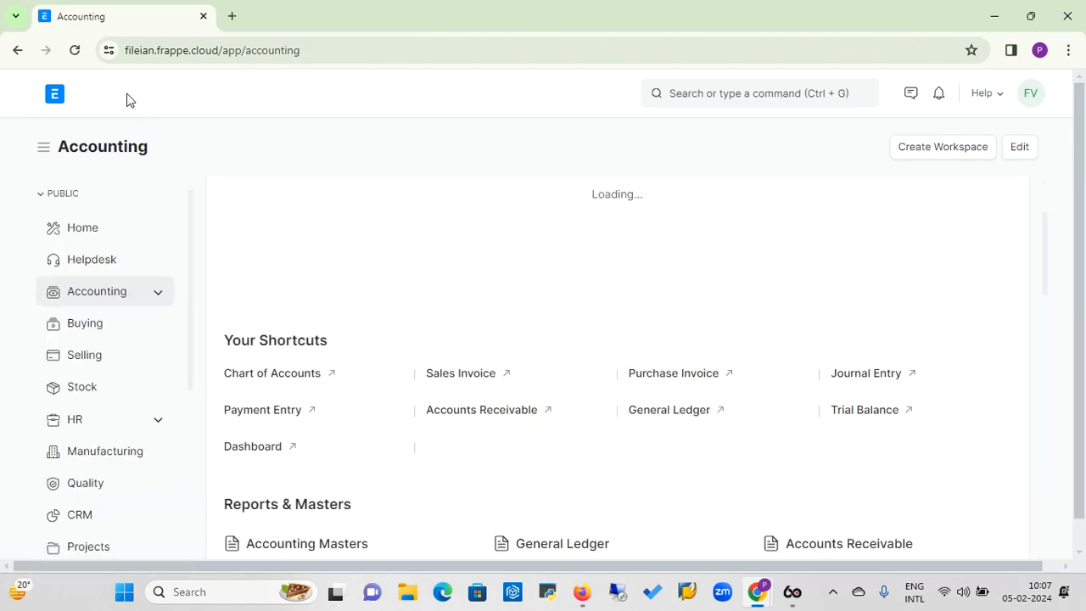
left_click(267, 417)
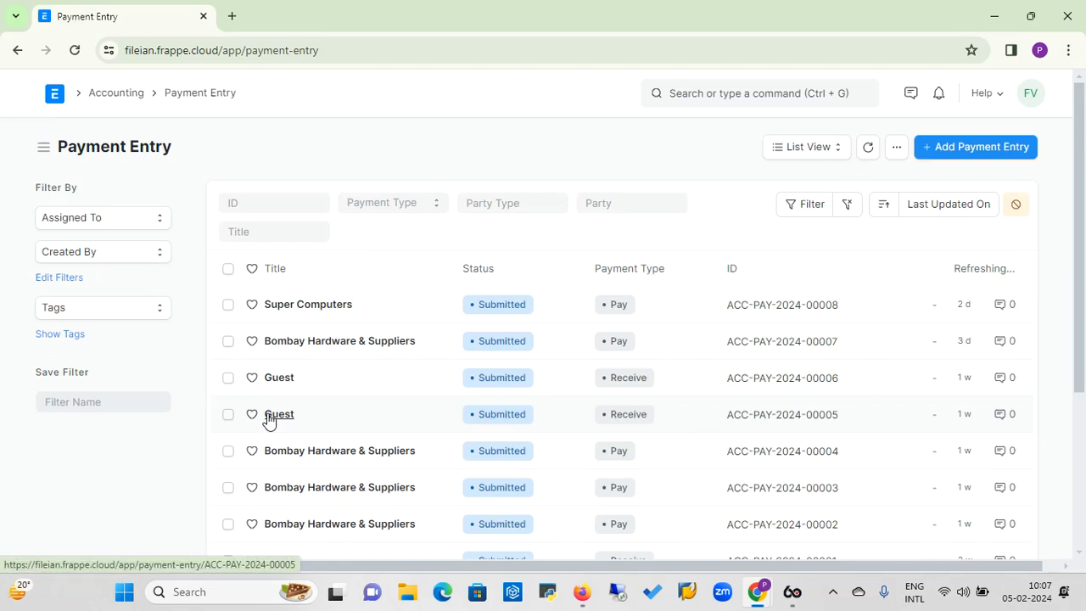
left_click(982, 158)
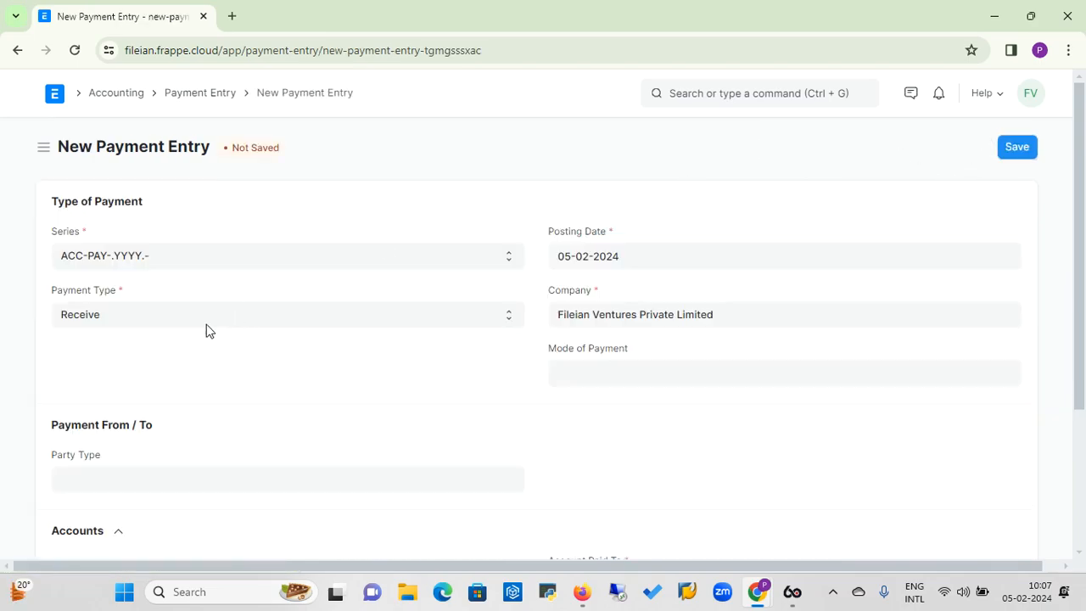
Set the payment type to Pay and the mode of payment to Cheque, and dismiss the missing account message.
left_click(207, 317)
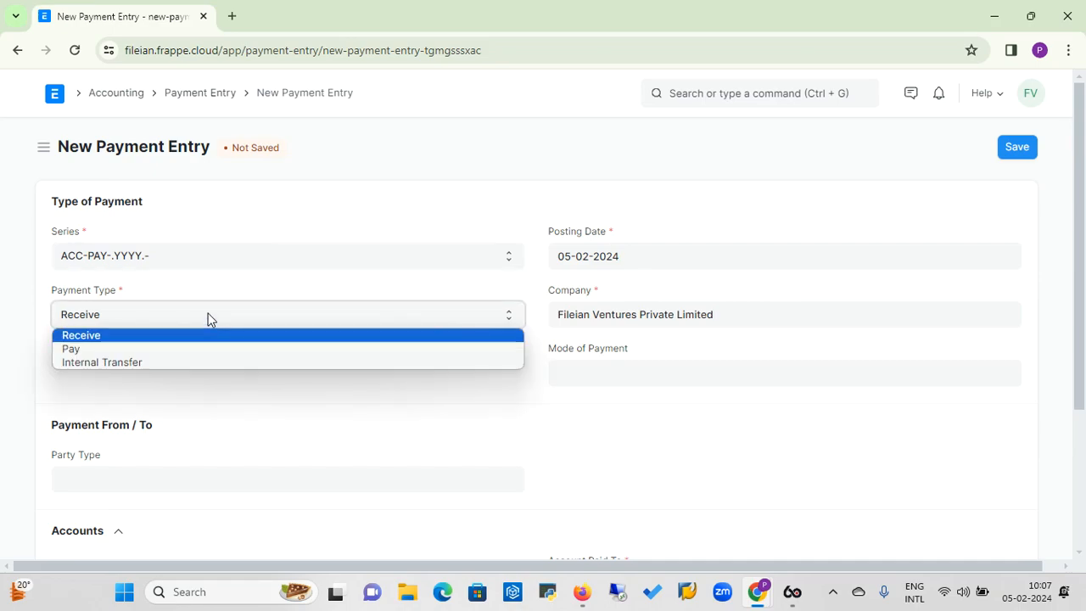
left_click(164, 351)
left_click(589, 381)
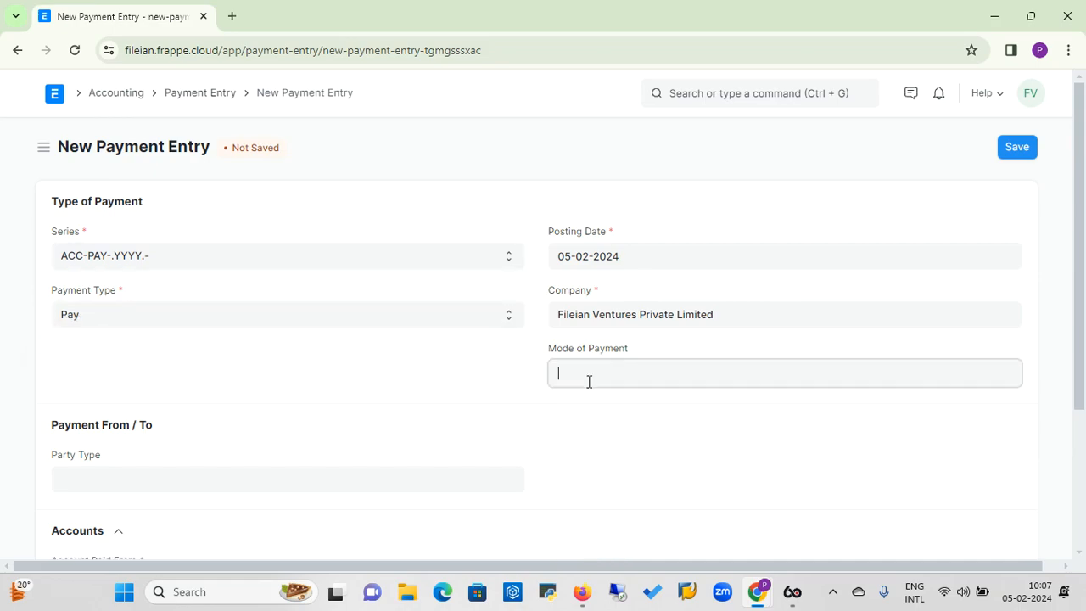
left_click(577, 478)
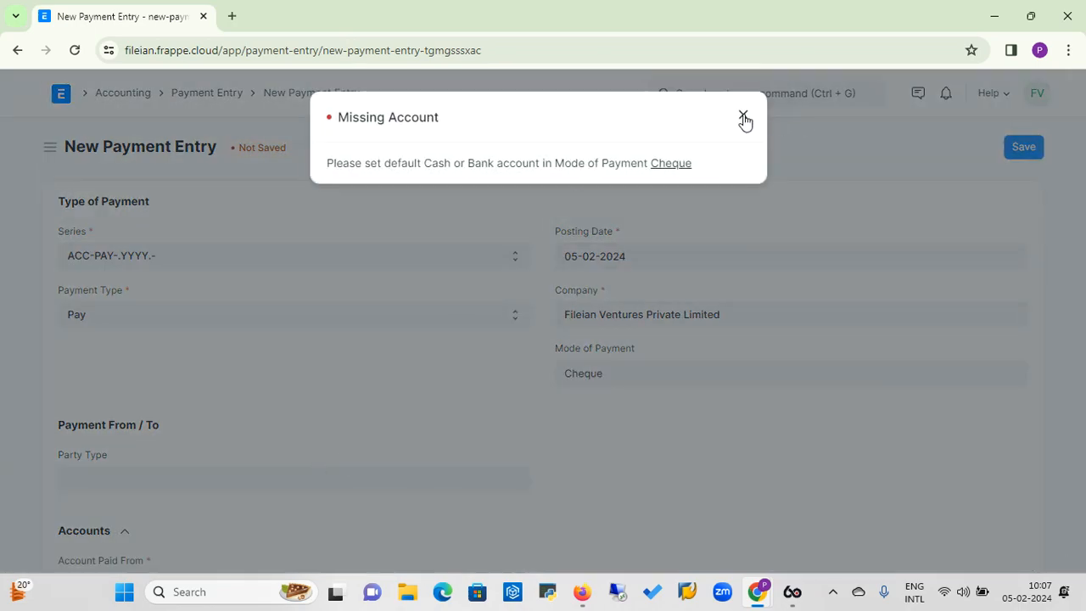
left_click(744, 117)
Set the payment's party type to Supplier and choose Super Computers as the party.
left_click(209, 480)
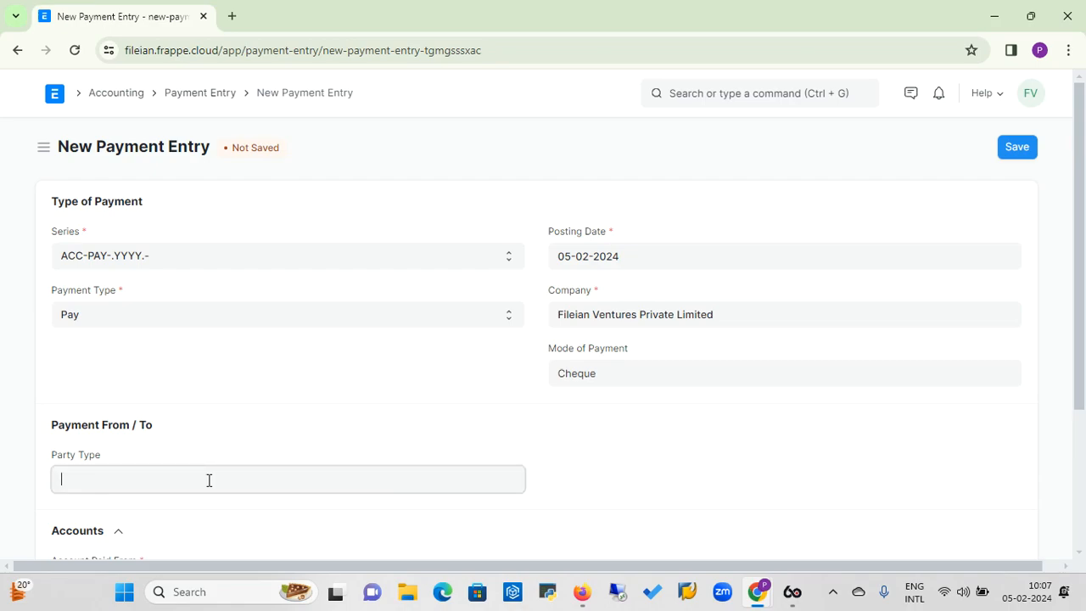
type("sup")
left_click(97, 520)
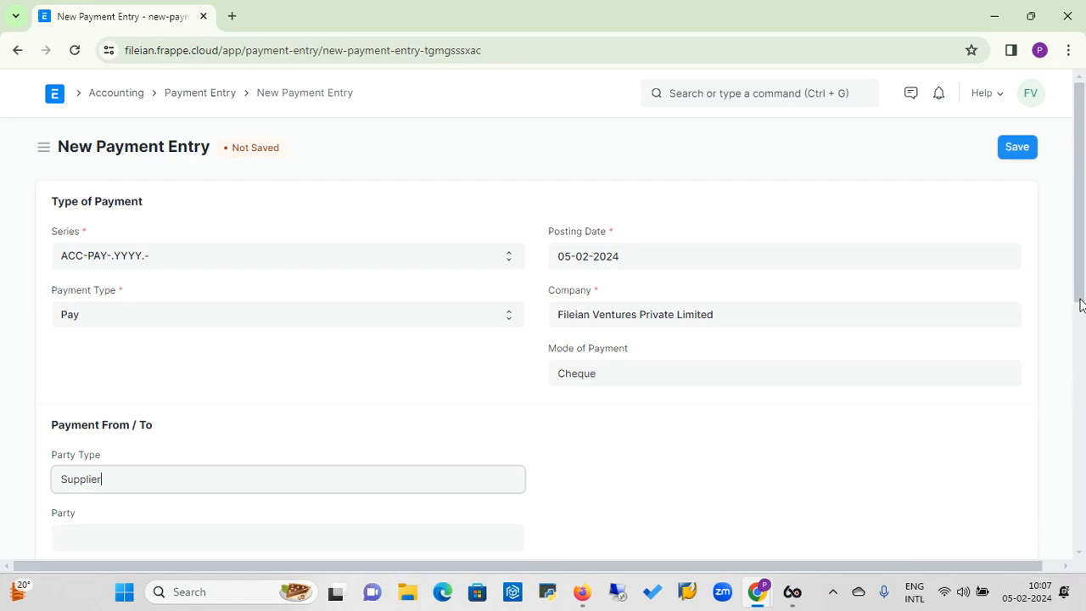
left_click_drag(1080, 306, 1079, 344)
left_click(402, 442)
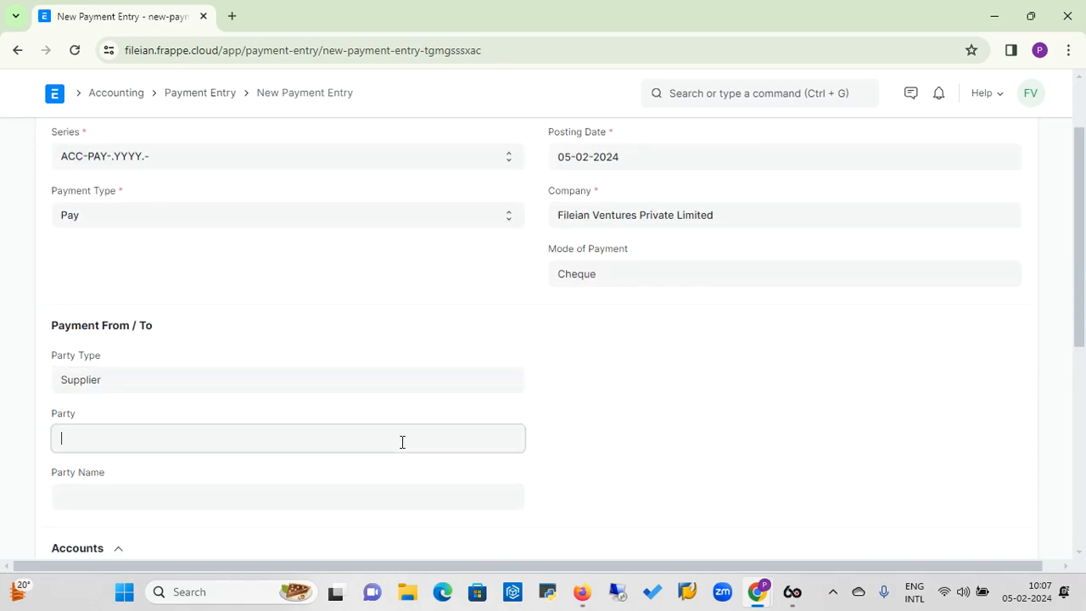
type("sup")
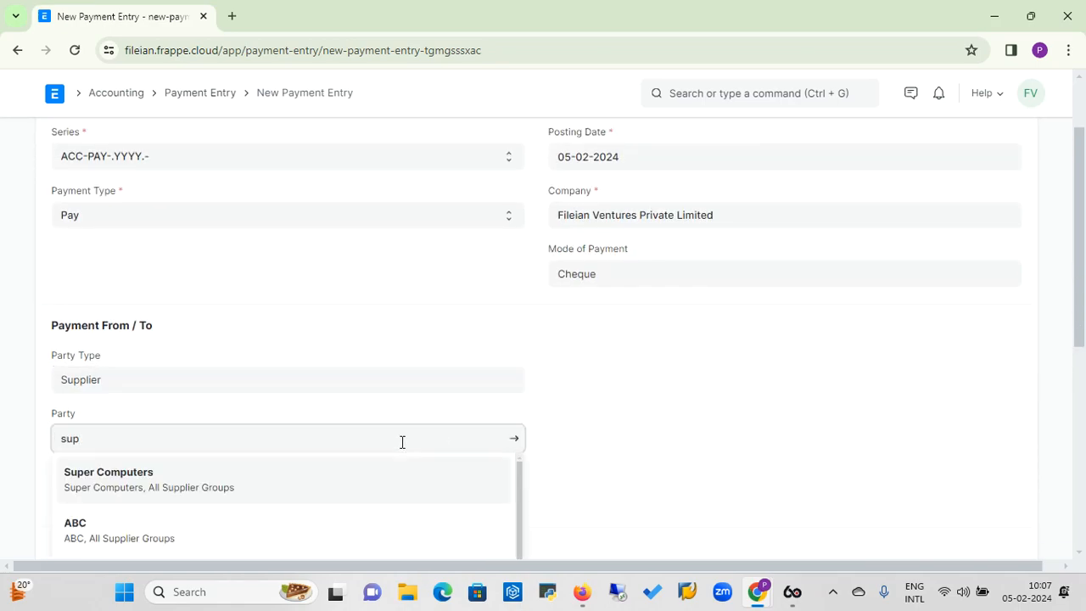
left_click(145, 480)
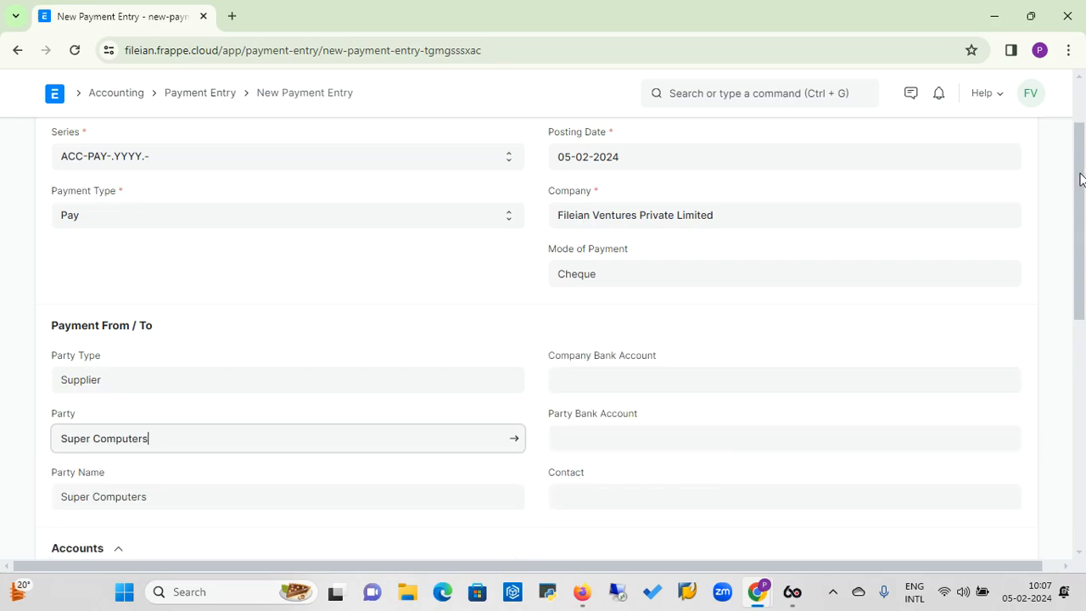
Choose ICICI - FVPL as the account paid from and enter a paid amount of 30000 INR.
left_click_drag(1079, 178, 1077, 288)
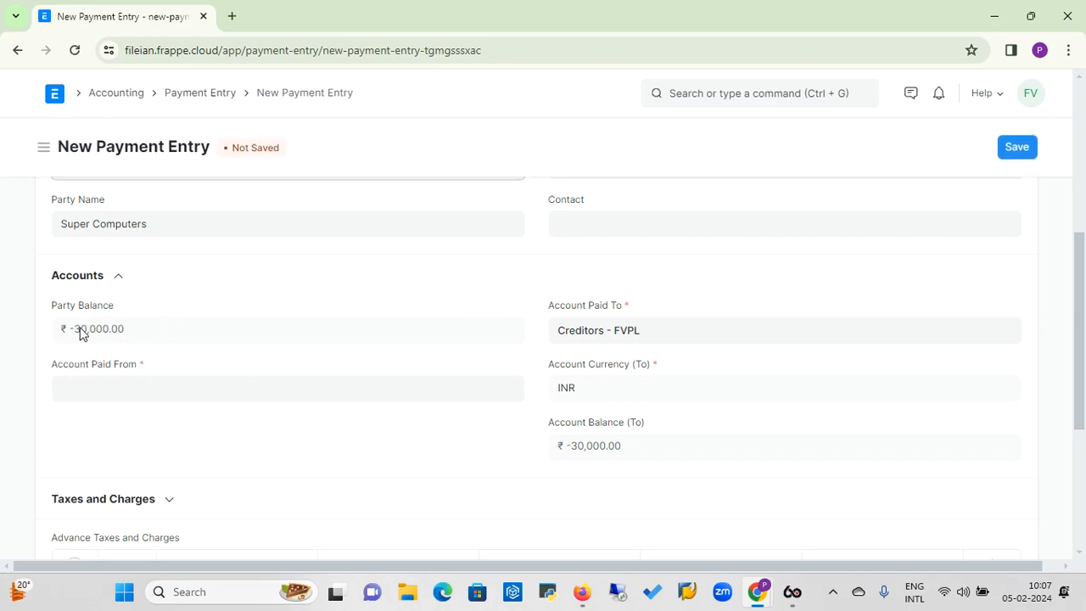
left_click(169, 396)
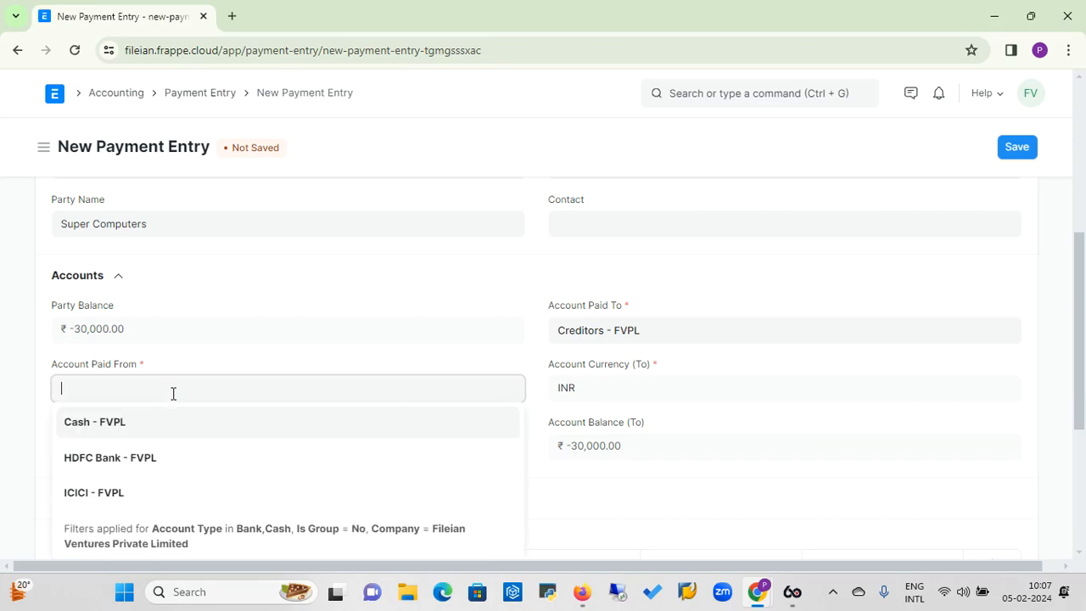
left_click(90, 492)
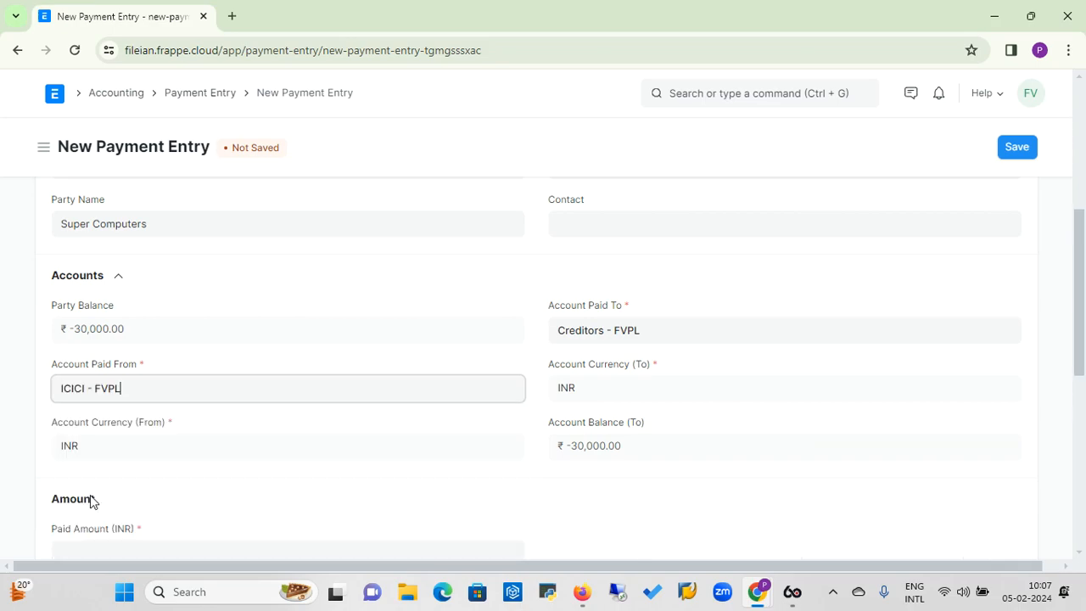
left_click(159, 368)
type("30000")
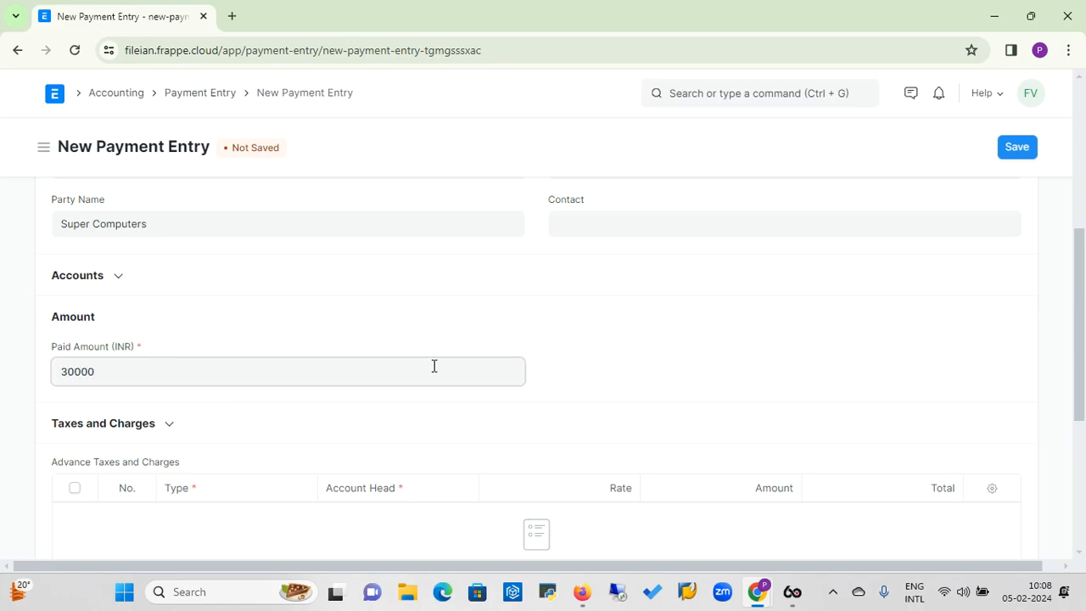
left_click(596, 370)
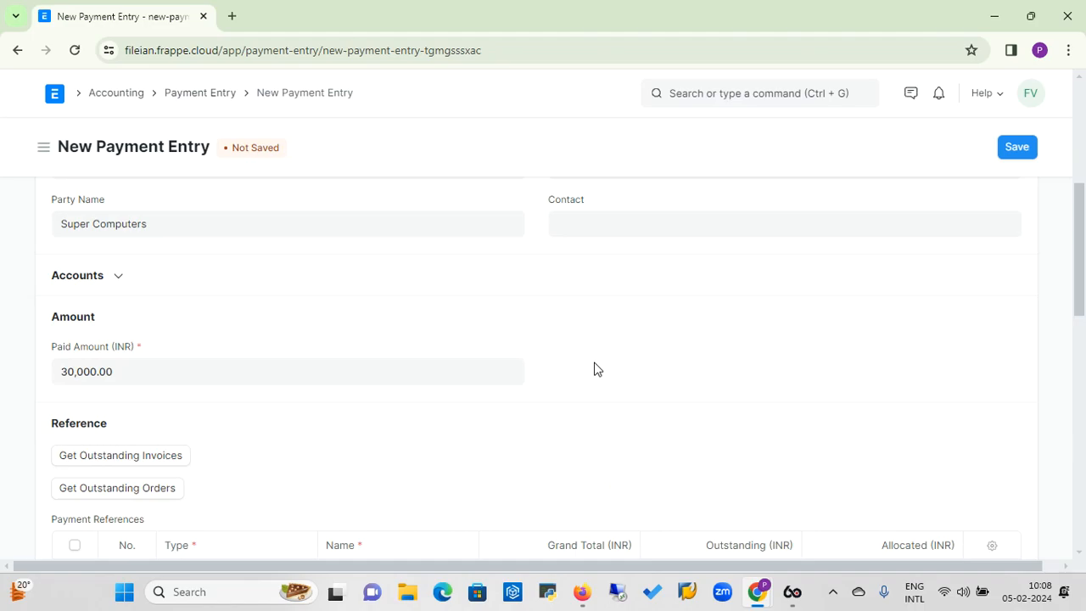
Fetch the supplier's outstanding invoices into the payment references with the default filters, and review the allocation.
left_click(143, 455)
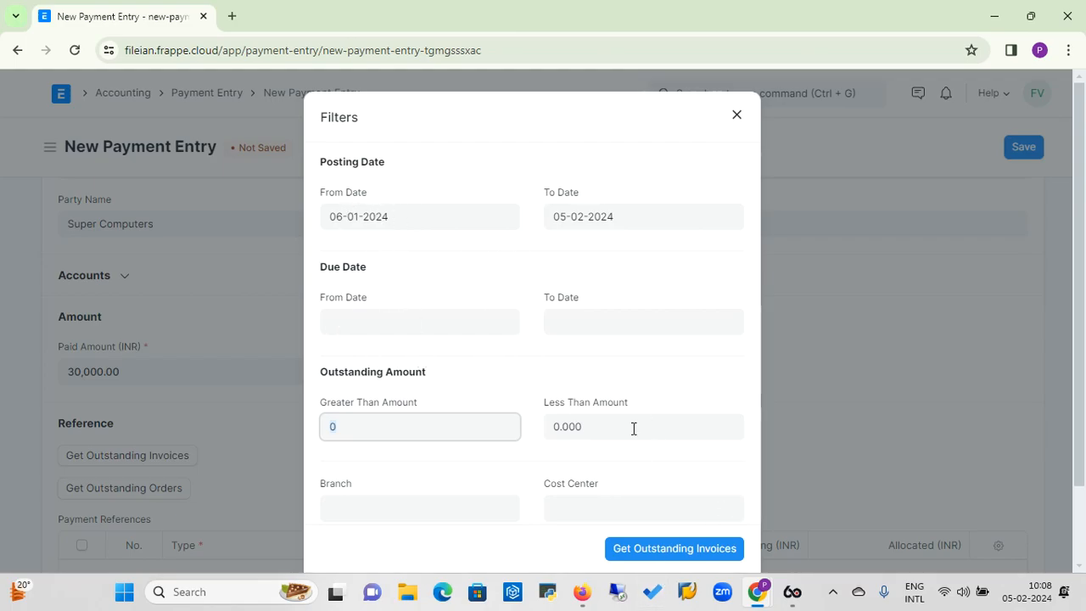
left_click(660, 550)
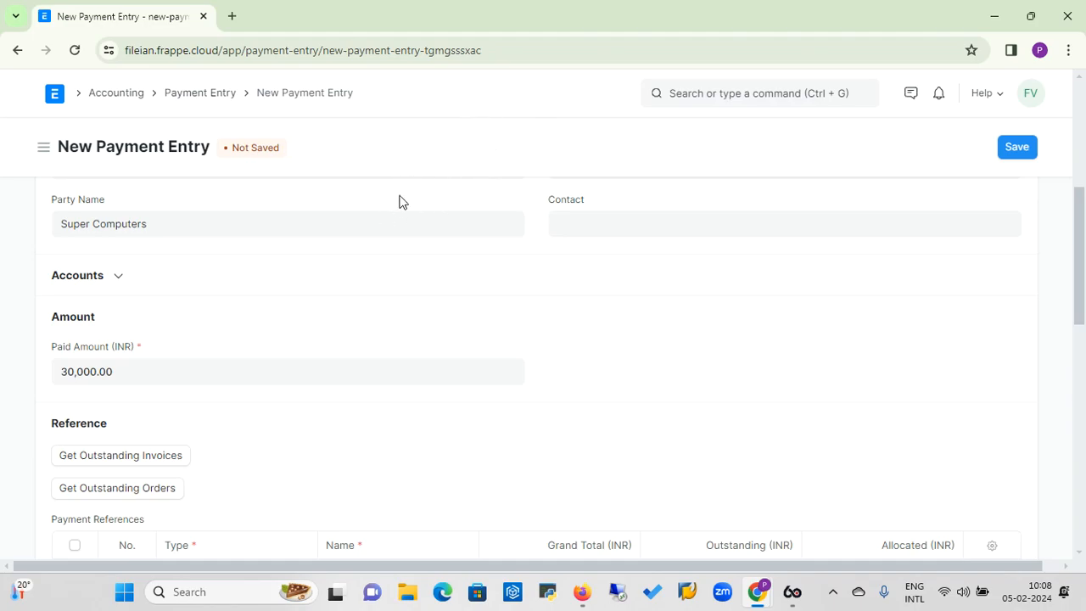
left_click_drag(1079, 218, 1079, 288)
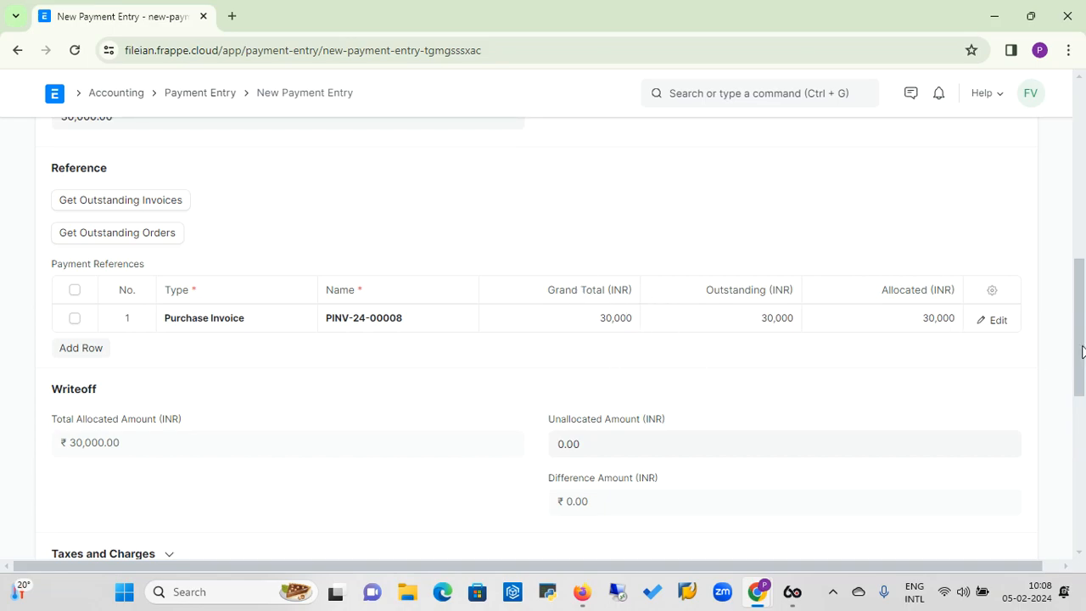
scroll(1084, 303, "up", 1)
scroll(1084, 302, "up", 5)
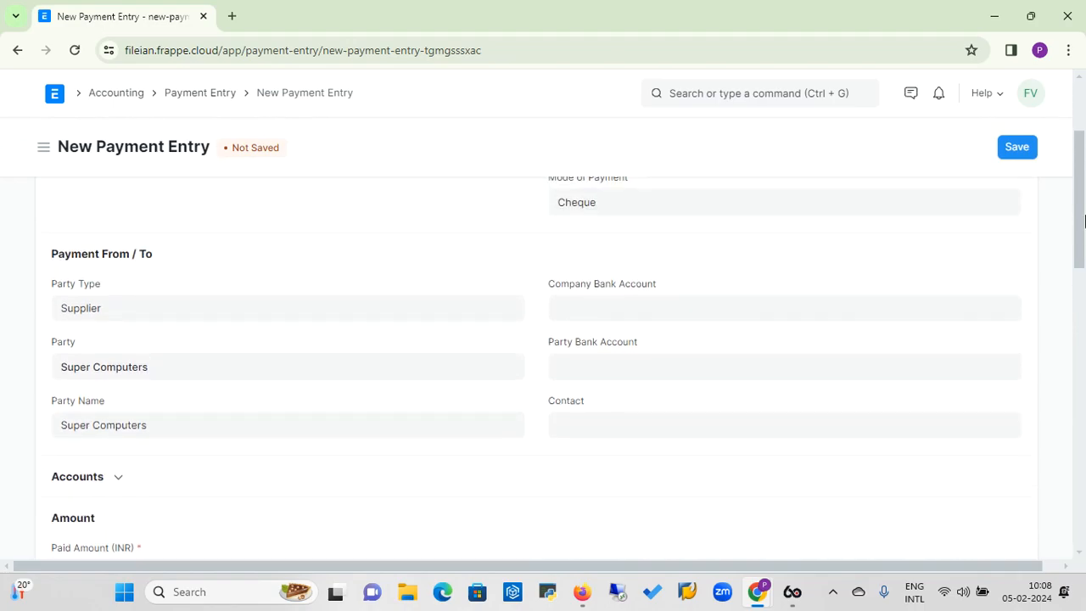
Enter 12345 as the cheque/reference number and 05-02-2024 as the cheque/reference date.
left_click_drag(1080, 227, 1078, 514)
left_click(272, 385)
type("12345")
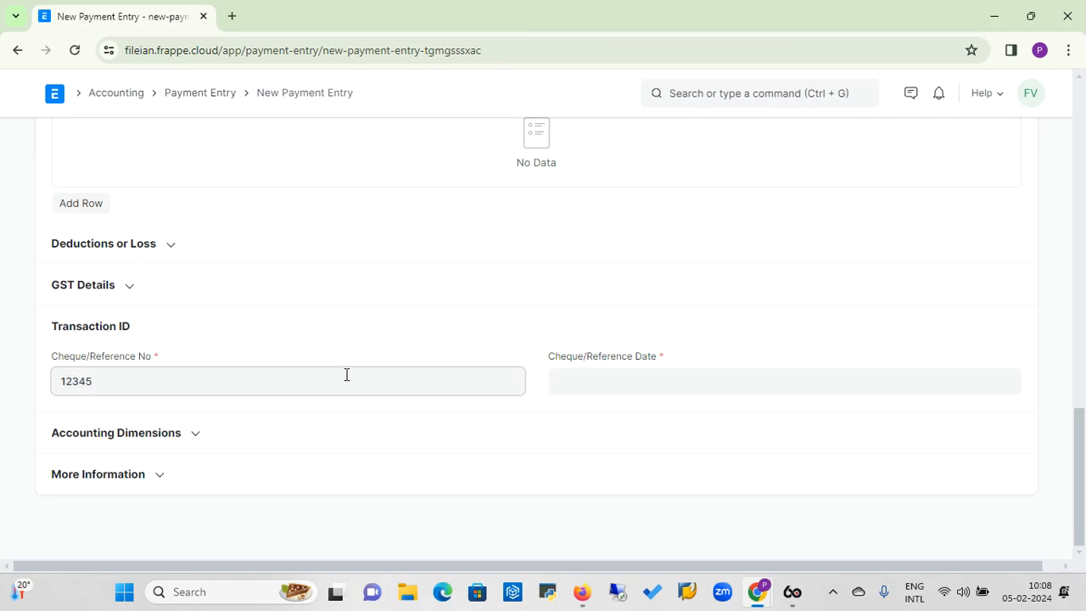
left_click(607, 382)
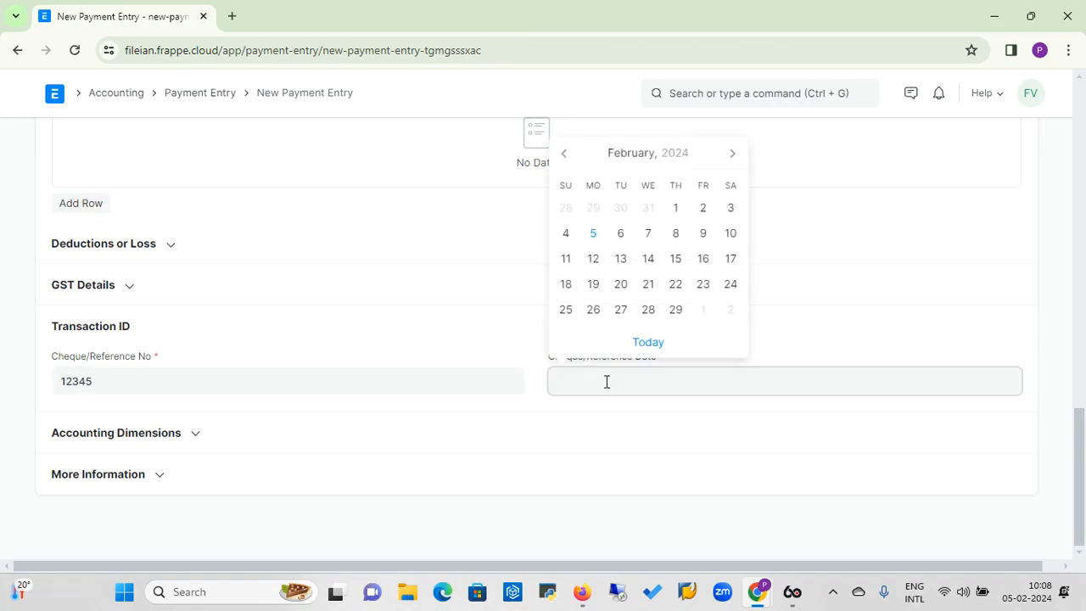
left_click(598, 243)
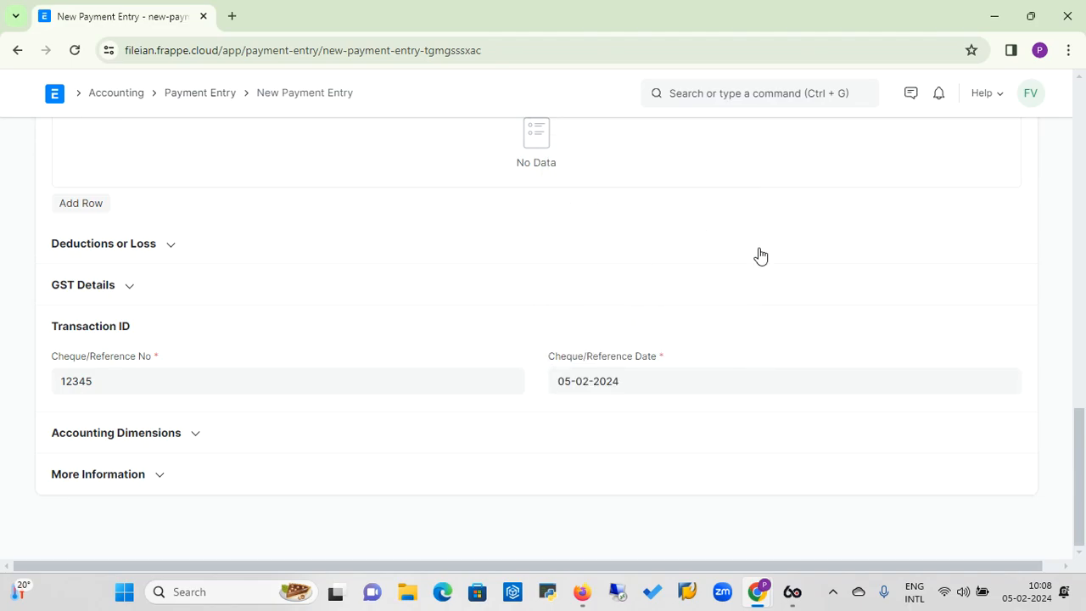
Save the Super Computers payment entry and submit it permanently.
left_click_drag(1083, 438, 1084, 117)
left_click(1016, 151)
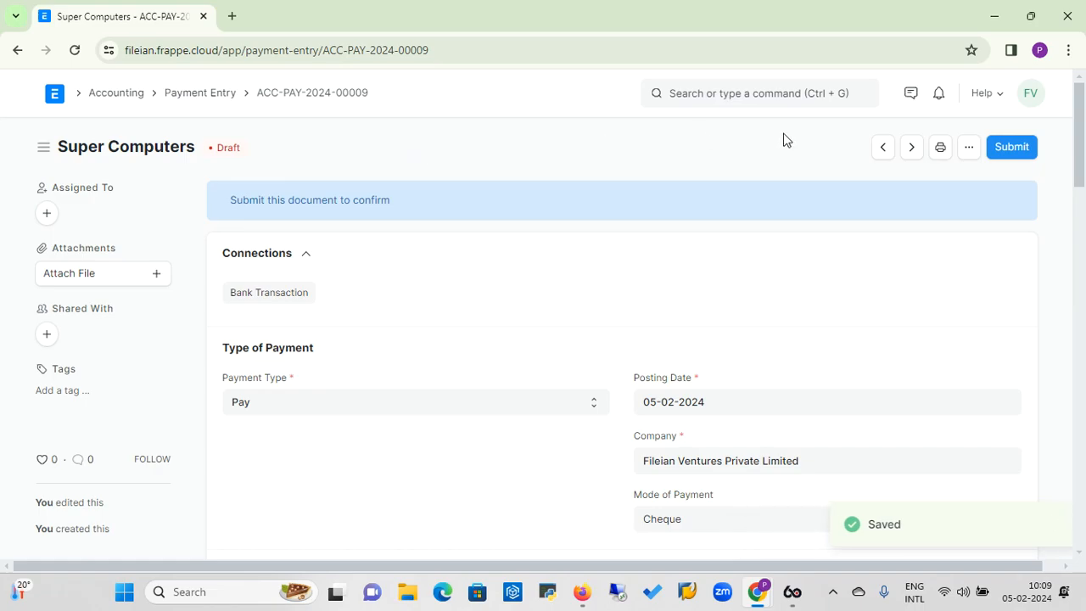
left_click(1012, 147)
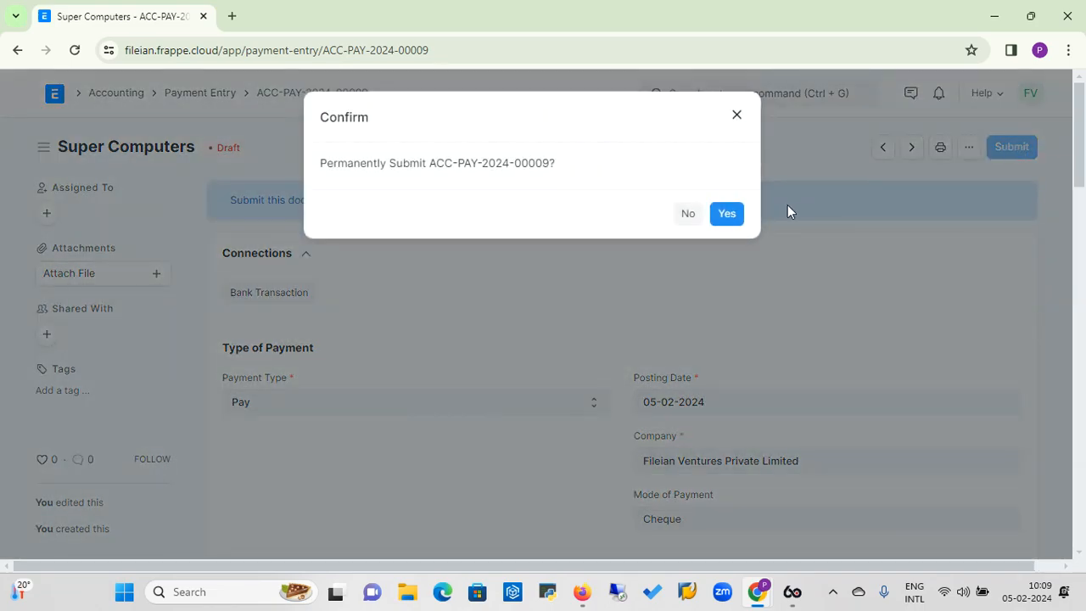
left_click(733, 215)
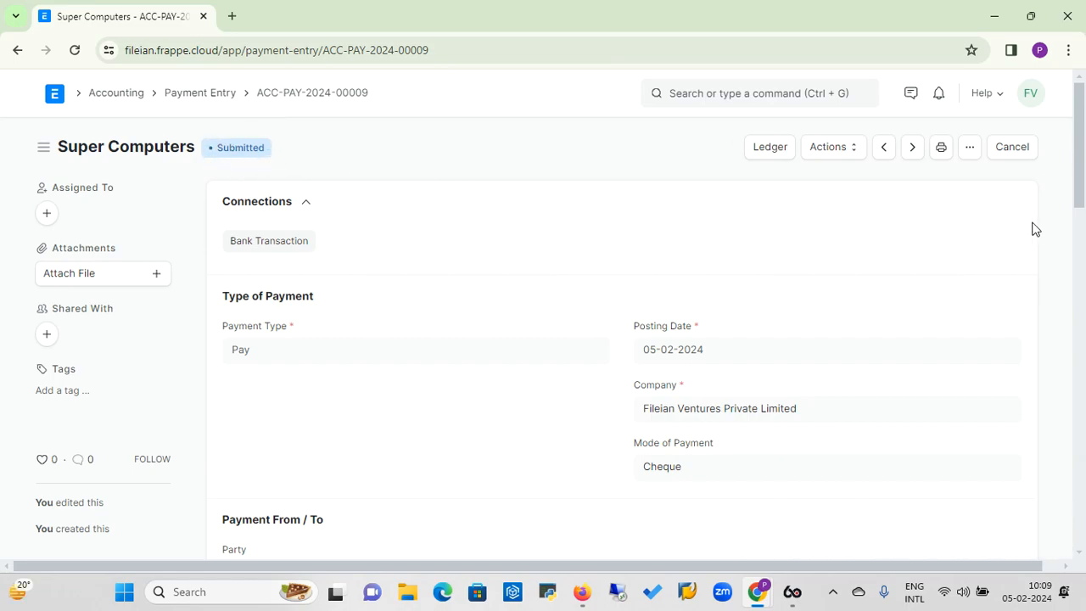
Open the general ledger of the submitted payment entry and examine its debit and credit postings.
mouse_move(1081, 188)
left_mouse_down()
mouse_move(1078, 323)
mouse_move(1083, 191)
left_mouse_up()
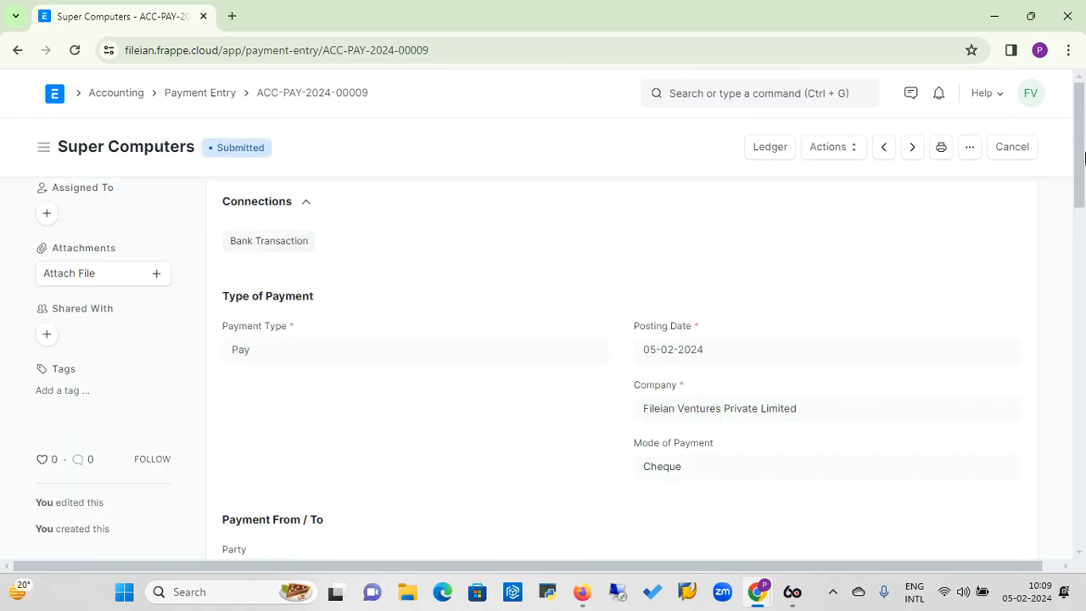
left_click(775, 151)
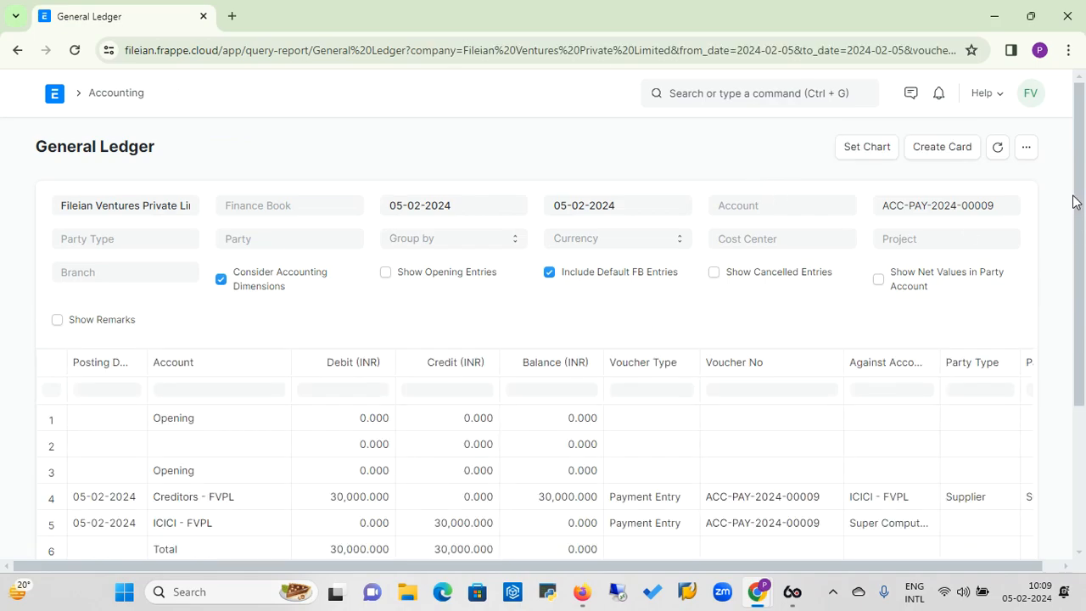
left_click_drag(1082, 194, 1083, 289)
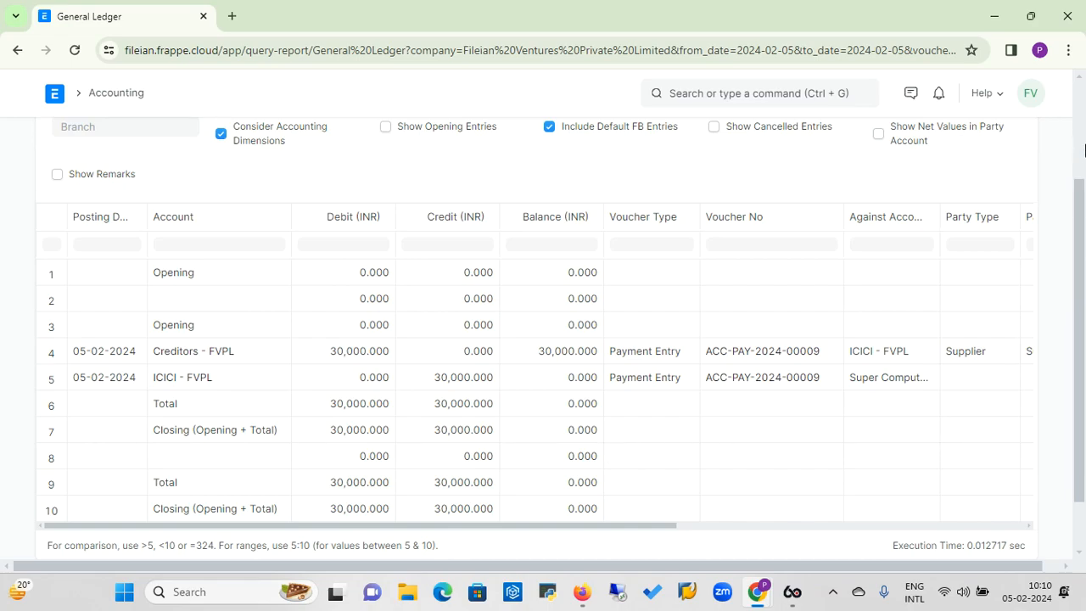
left_click(1083, 135)
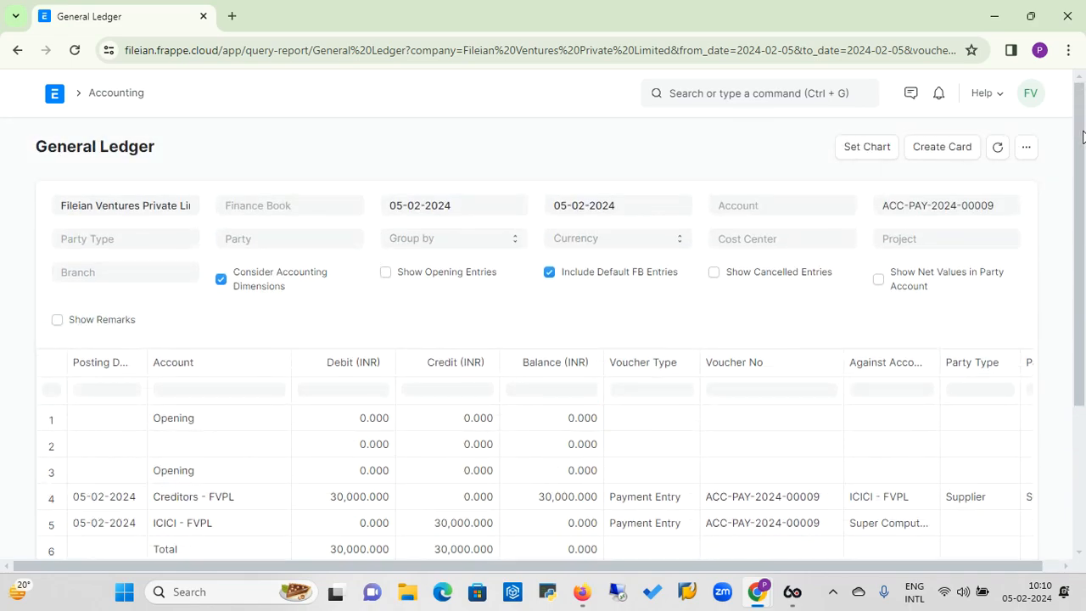